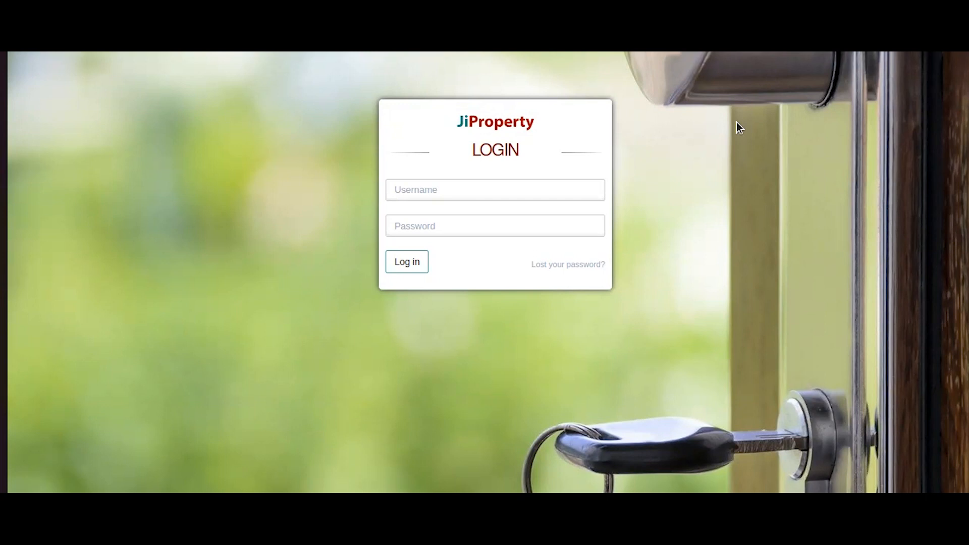
Log in to JiProperty with the admin account's e-mail and password.
{"action": "left_click", "coordinate": [549, 183]}
{"action": "type", "text": "admi"}
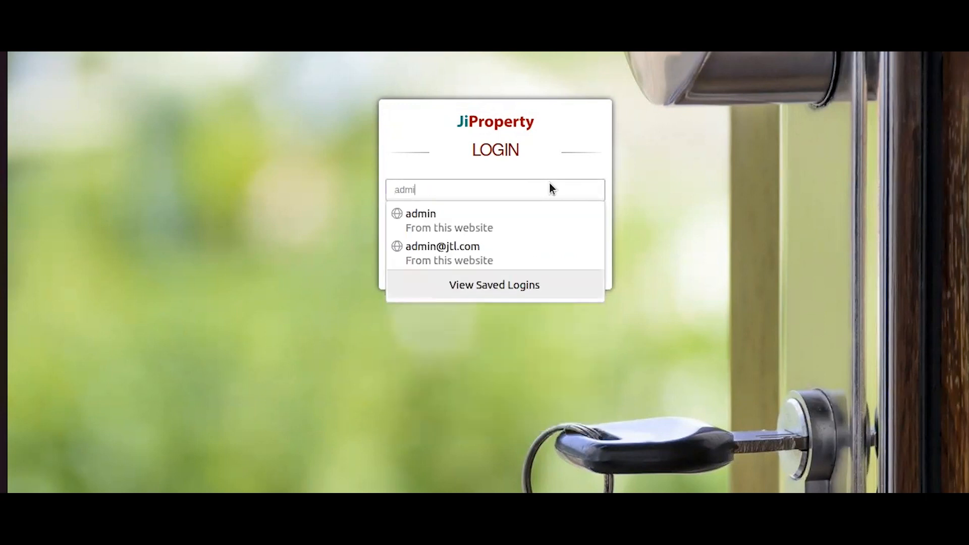
{"action": "type", "text": "n@admin.com"}
{"action": "key", "text": "Tab"}
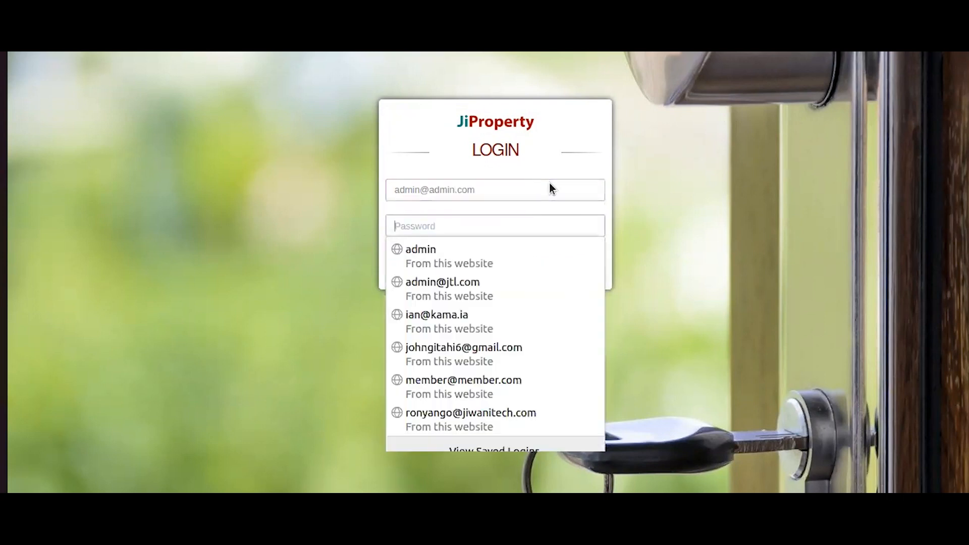
{"action": "type", "text": "•••••••"}
{"action": "key", "text": "Return"}
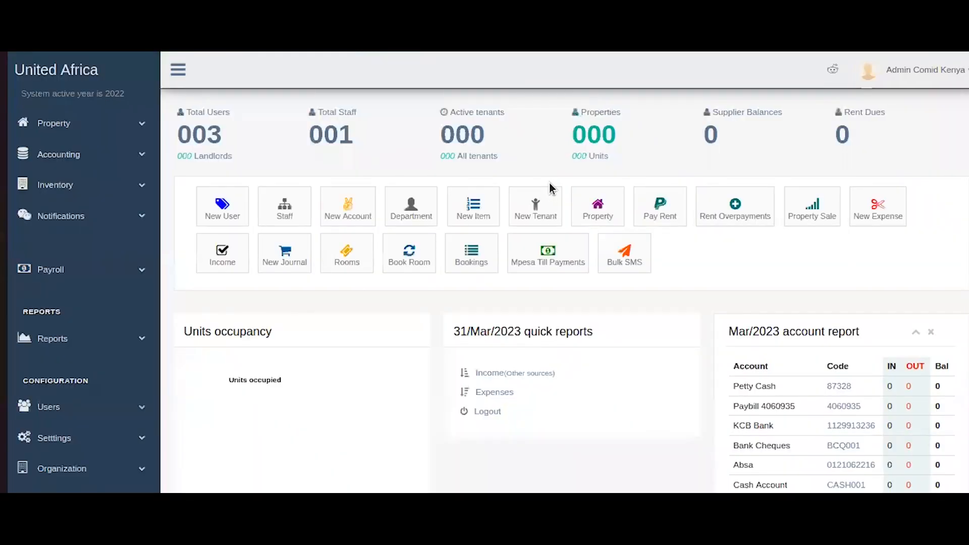
{"action": "scroll", "coordinate": [564, 273], "scroll_direction": "down", "scroll_amount": 4}
{"action": "scroll", "coordinate": [564, 273], "scroll_direction": "up", "scroll_amount": 4}
{"action": "scroll", "coordinate": [367, 281], "scroll_direction": "down", "scroll_amount": 1}
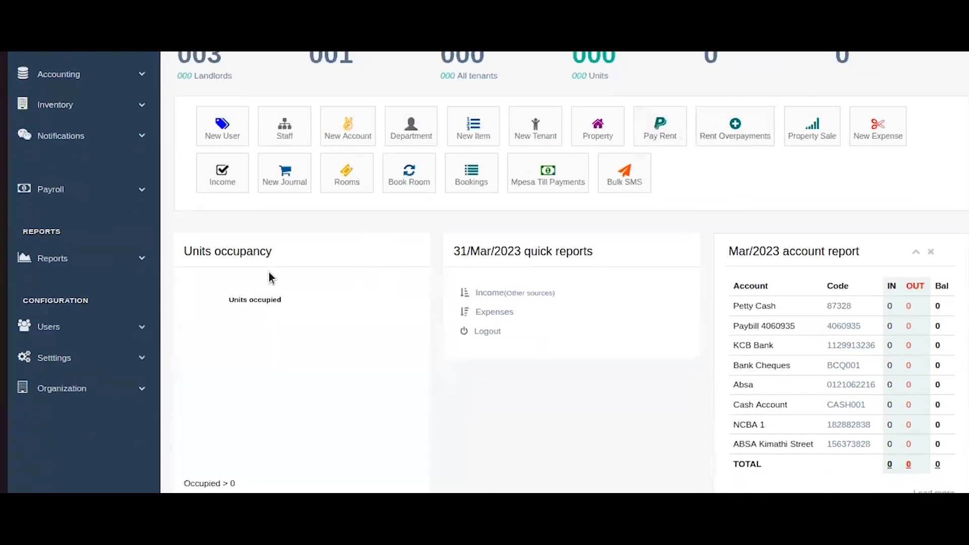
{"action": "scroll", "coordinate": [439, 224], "scroll_direction": "up", "scroll_amount": 1}
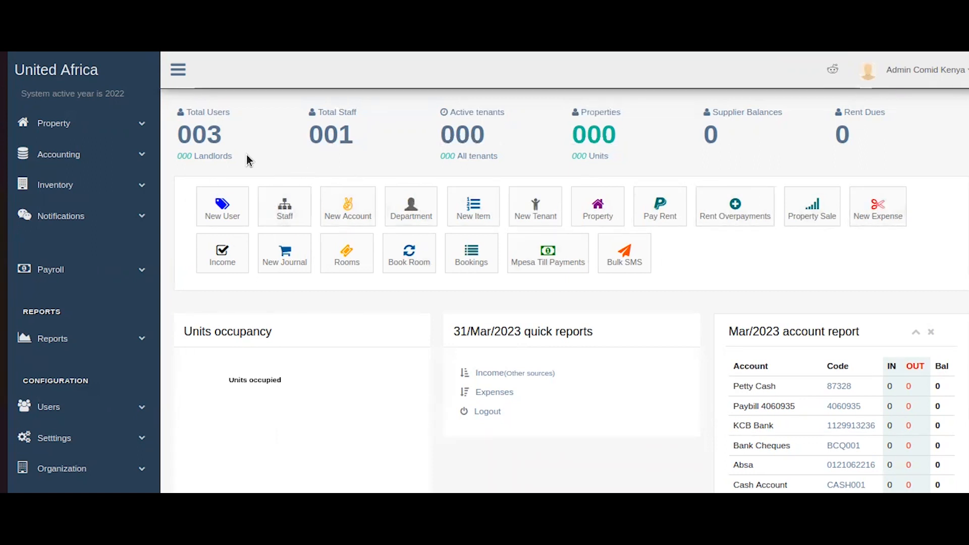
Go to Property > Properties, check the new-property type options, and close the form unsaved.
{"action": "left_click", "coordinate": [141, 122]}
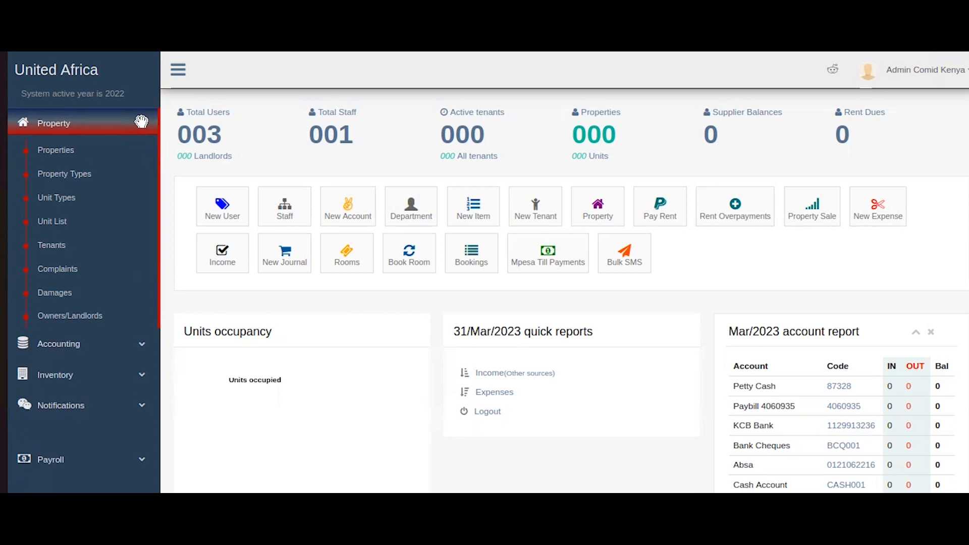
{"action": "left_click", "coordinate": [89, 152]}
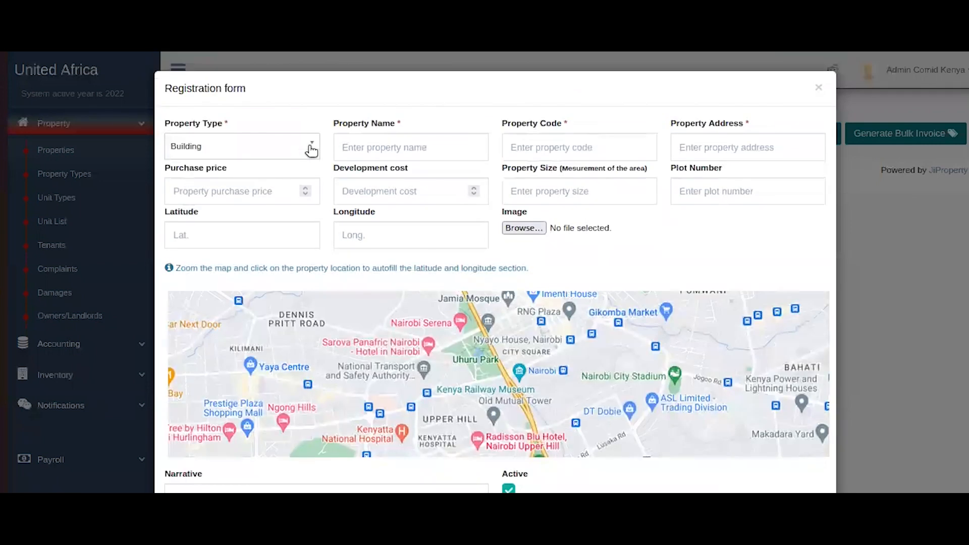
{"action": "left_click", "coordinate": [312, 150]}
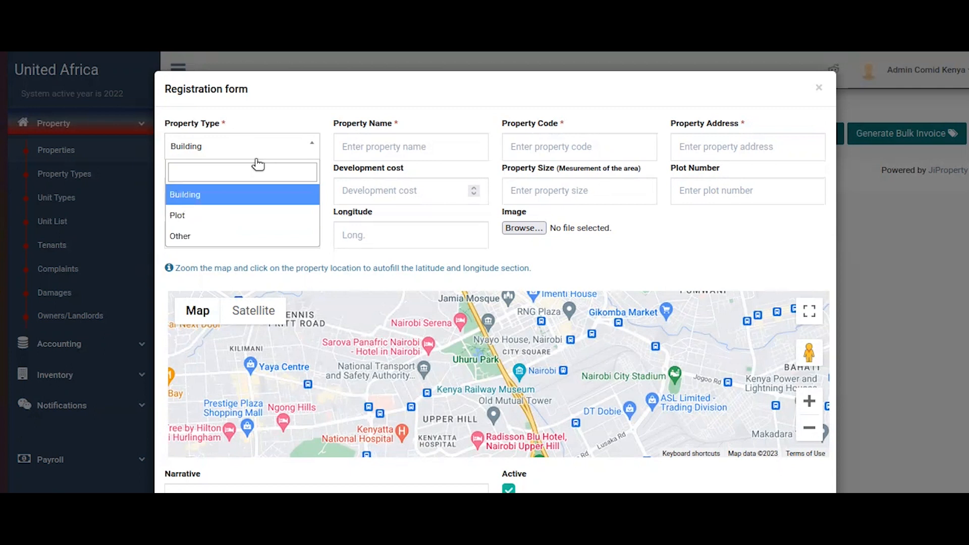
{"action": "left_click", "coordinate": [818, 90]}
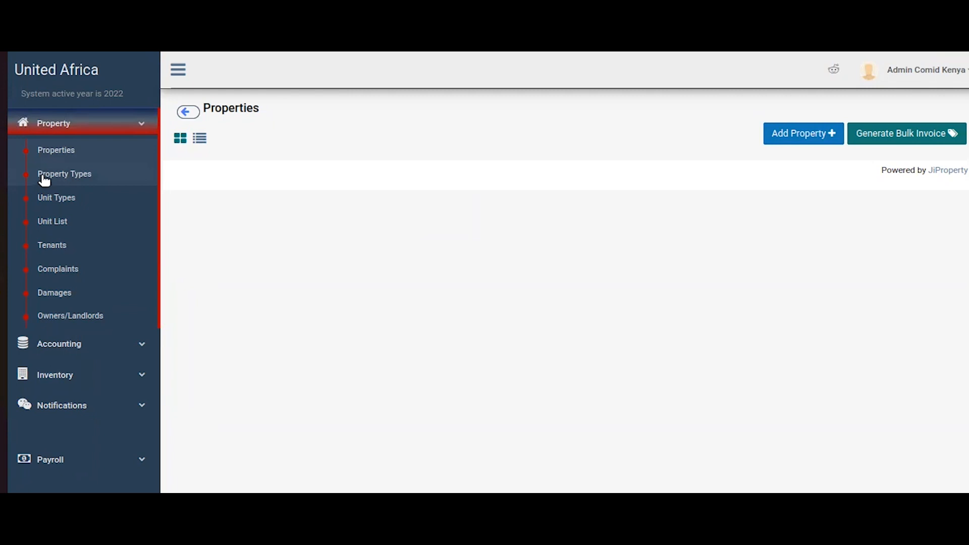
Review the Property Types list (Building, Other, Plot), then reopen the Add Property form.
{"action": "left_click", "coordinate": [44, 181]}
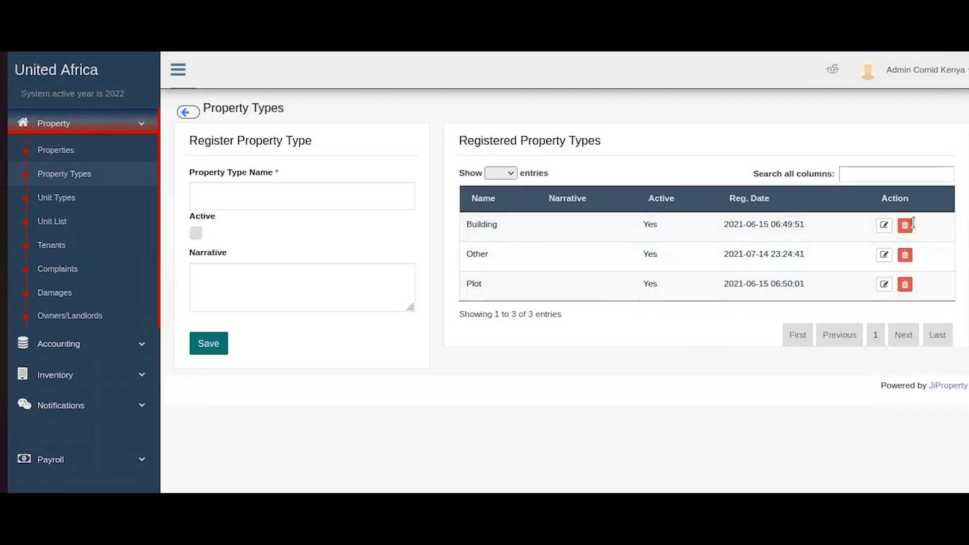
{"action": "left_click", "coordinate": [324, 200]}
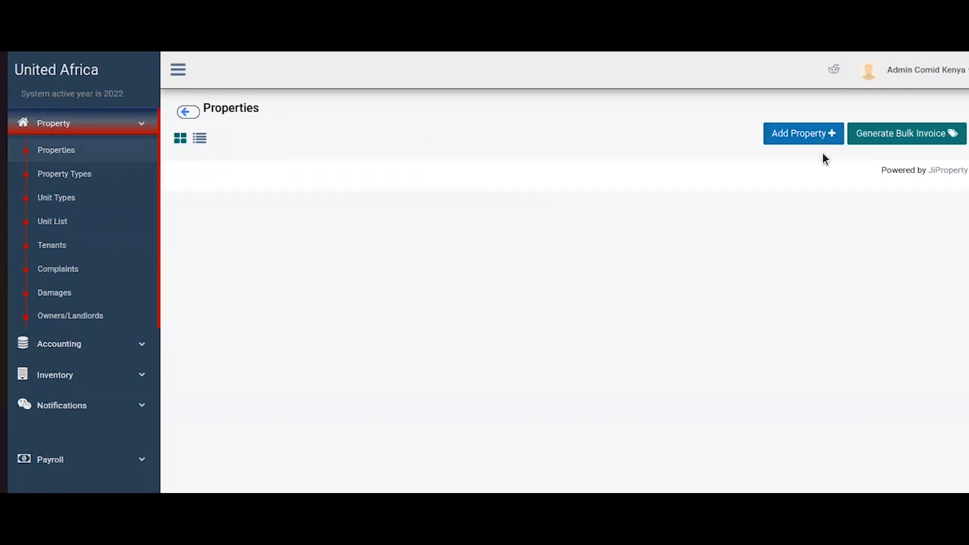
{"action": "left_click", "coordinate": [812, 136]}
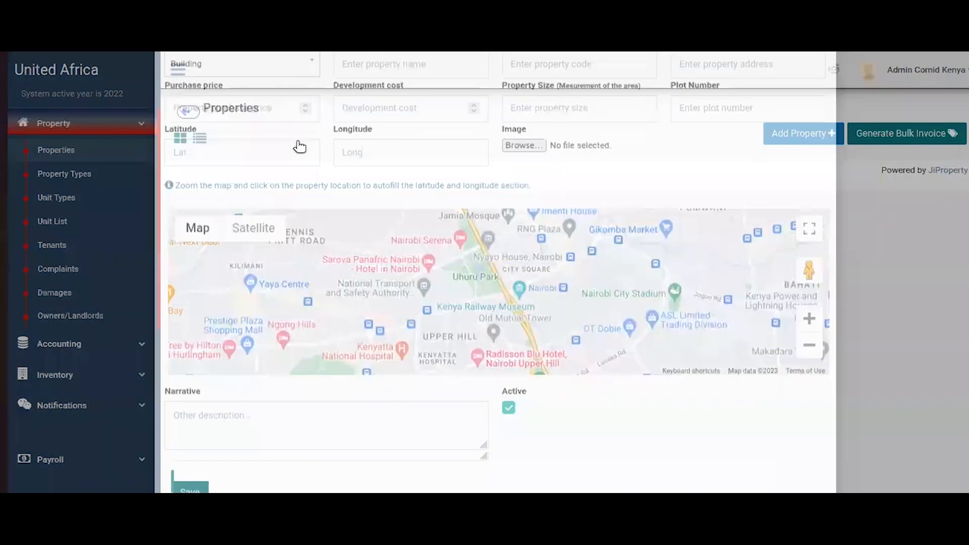
Enter Building property 'Demo Property 1', code DP001, address Nairobi, Kenya, plot number p/n/0188.
{"action": "left_click", "coordinate": [299, 147]}
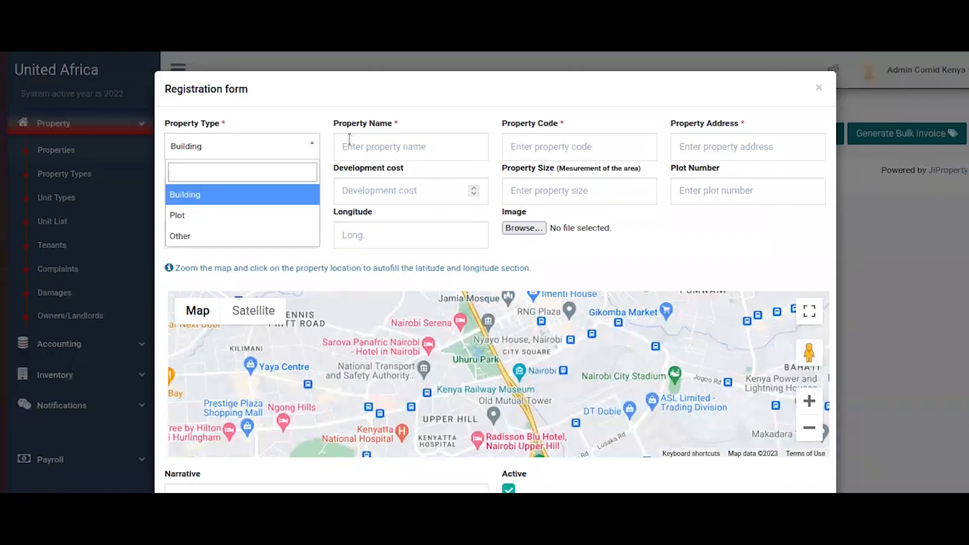
{"action": "left_click", "coordinate": [347, 142]}
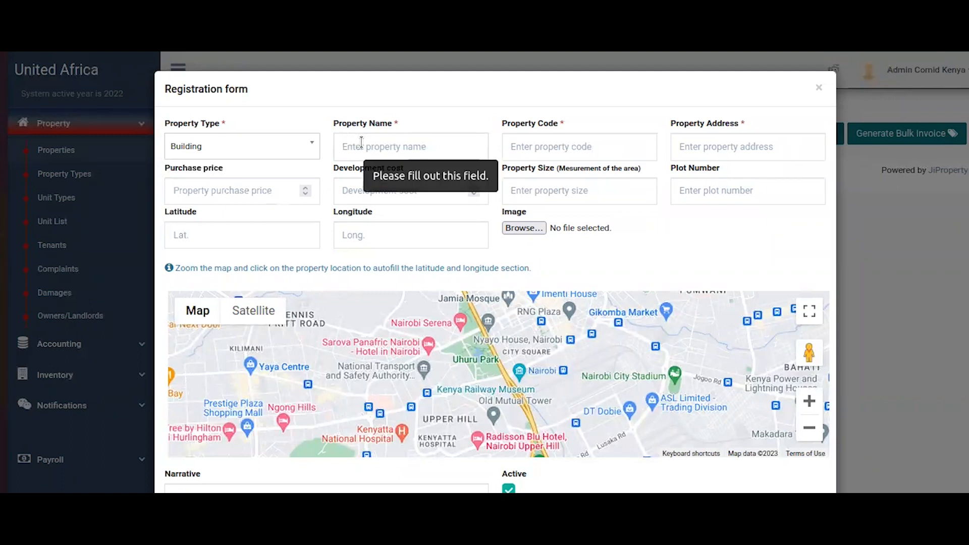
{"action": "type", "text": "Demo Property 1"}
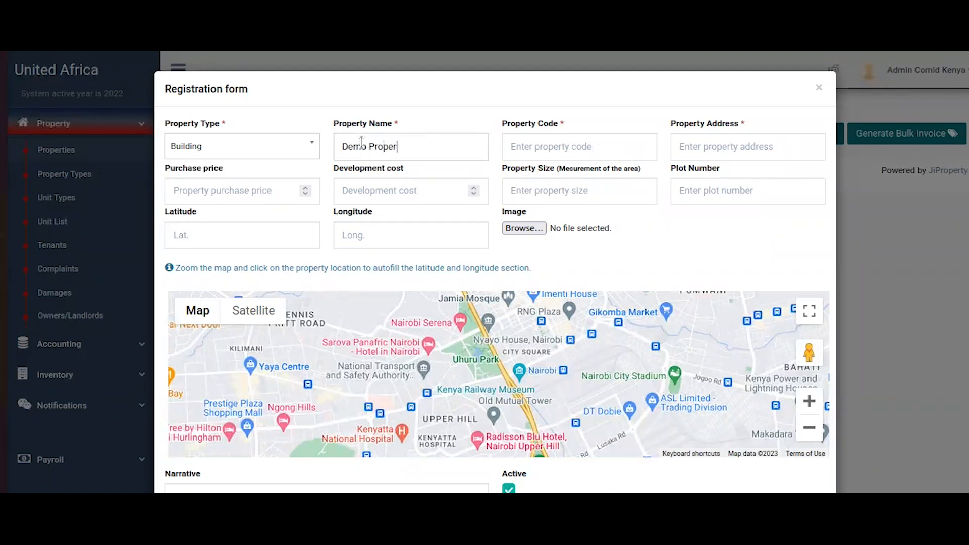
{"action": "left_click", "coordinate": [606, 157]}
{"action": "type", "text": "DP"}
{"action": "type", "text": "1"}
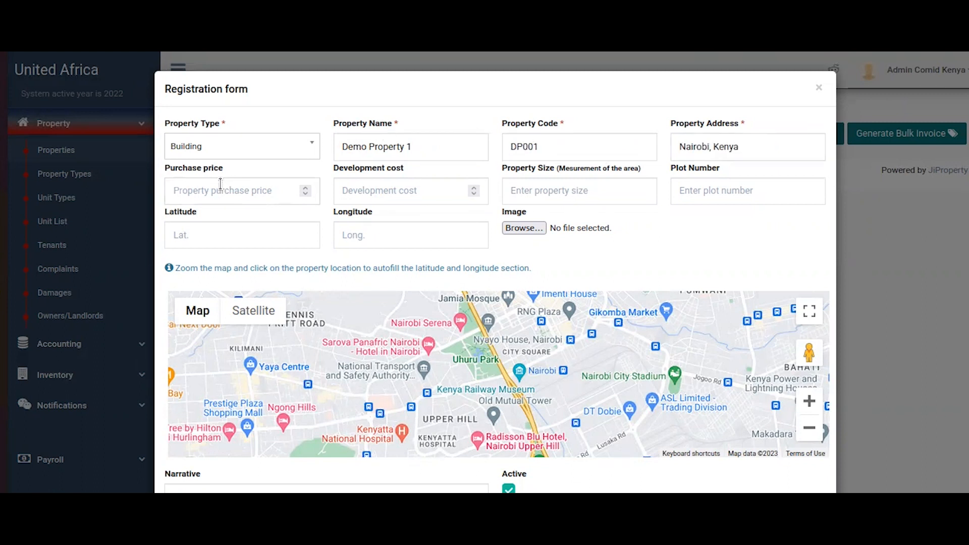
{"action": "left_click", "coordinate": [220, 186]}
{"action": "left_click_drag", "start_coordinate": [155, 168], "coordinate": [401, 175]}
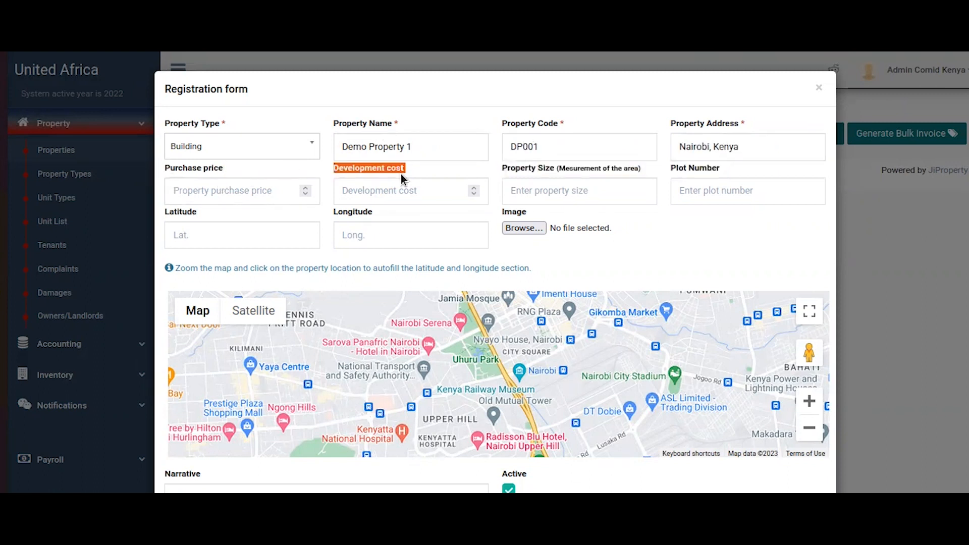
{"action": "left_click", "coordinate": [248, 194]}
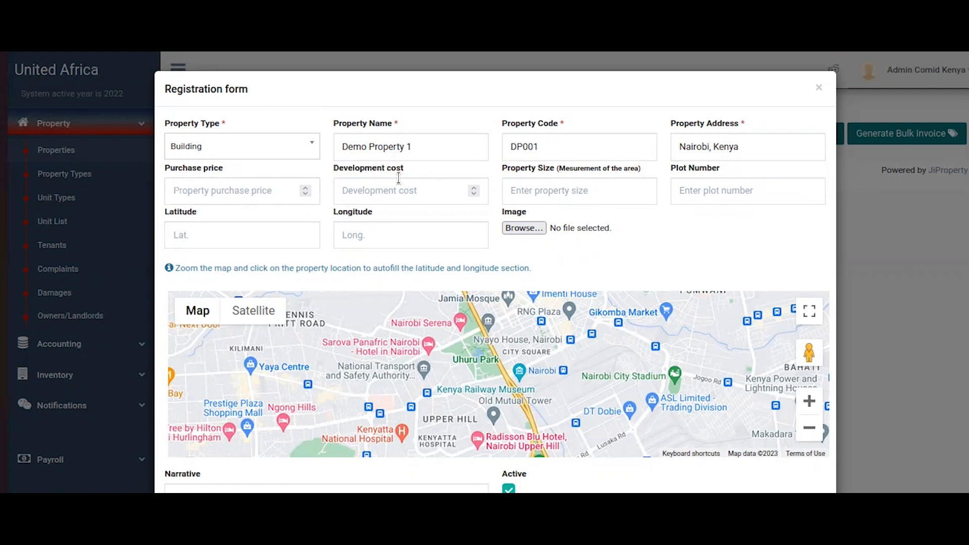
{"action": "left_click_drag", "start_coordinate": [641, 169], "coordinate": [605, 171]}
{"action": "left_click", "coordinate": [628, 190]}
{"action": "left_click", "coordinate": [715, 190]}
{"action": "type", "text": "p/n/0188"}
Pin the property's location on the map to fill in its latitude and longitude.
{"action": "scroll", "coordinate": [701, 214], "scroll_direction": "down", "scroll_amount": 2}
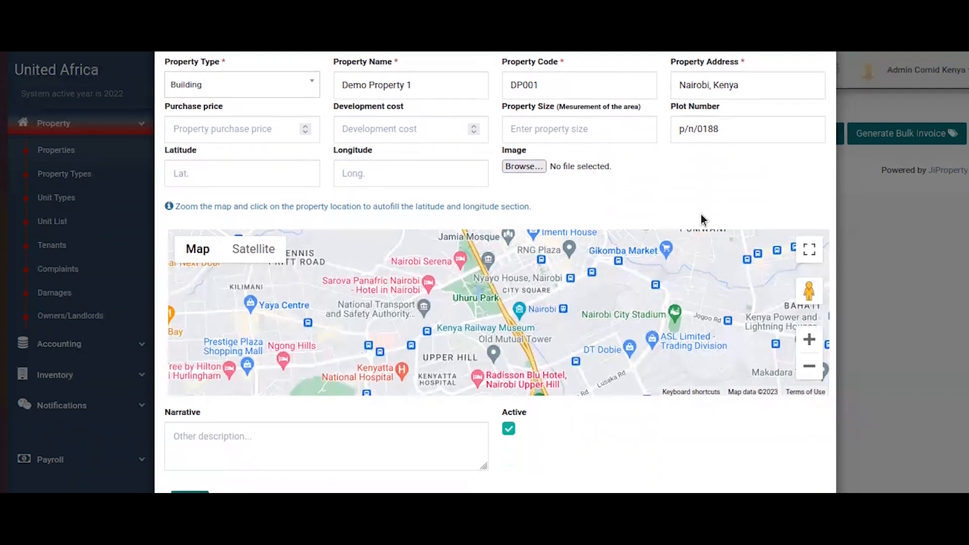
{"action": "left_click", "coordinate": [282, 168]}
{"action": "left_click", "coordinate": [400, 171]}
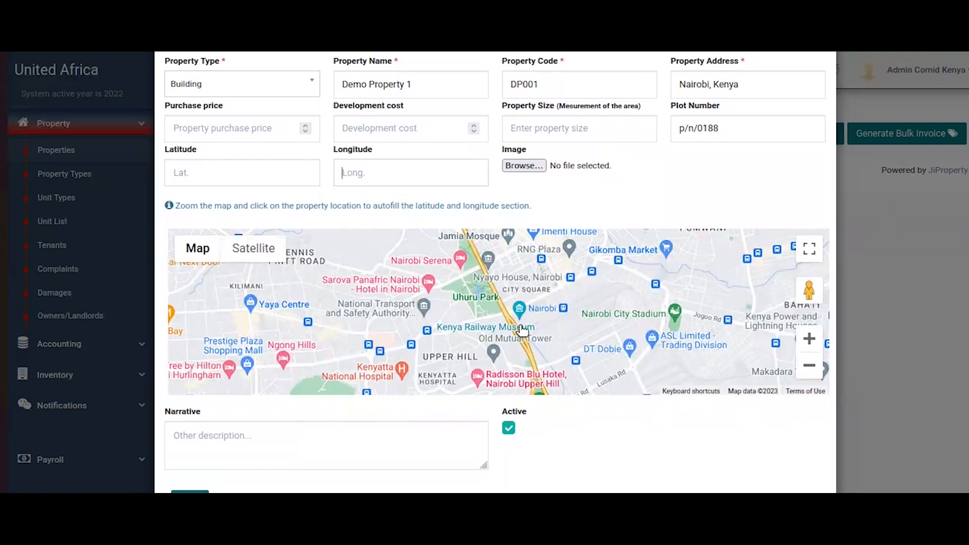
{"action": "scroll", "coordinate": [706, 303], "scroll_direction": "down", "scroll_amount": 1}
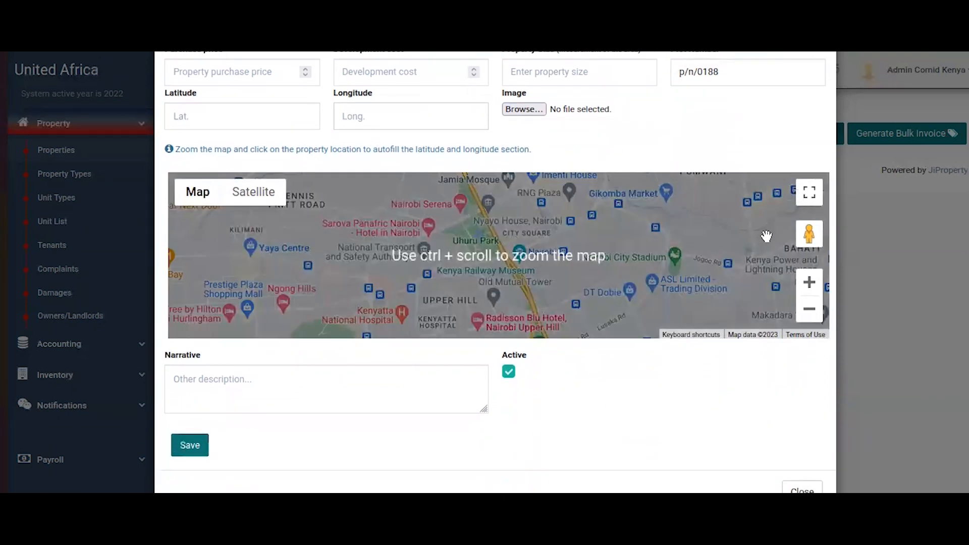
{"action": "left_click", "coordinate": [814, 305]}
{"action": "left_click", "coordinate": [814, 304]}
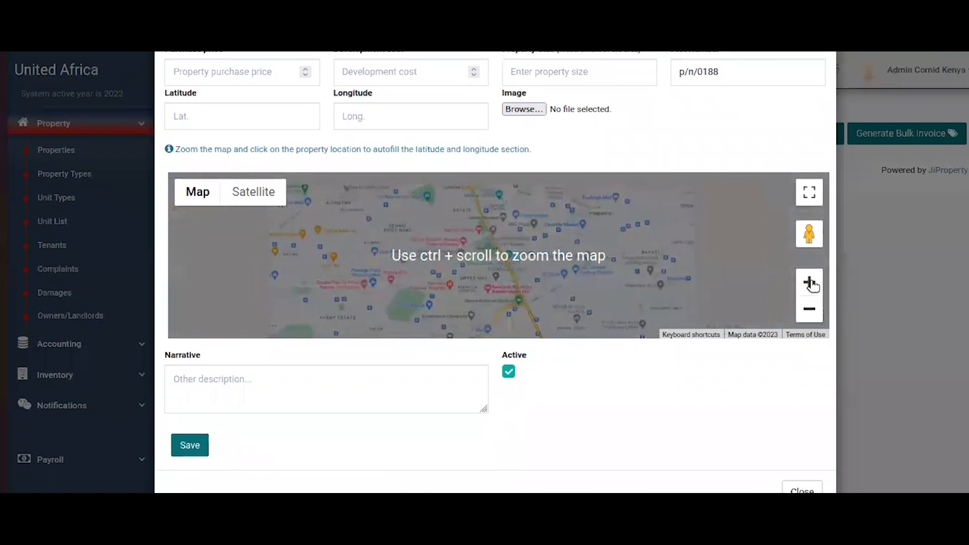
{"action": "left_click", "coordinate": [811, 285]}
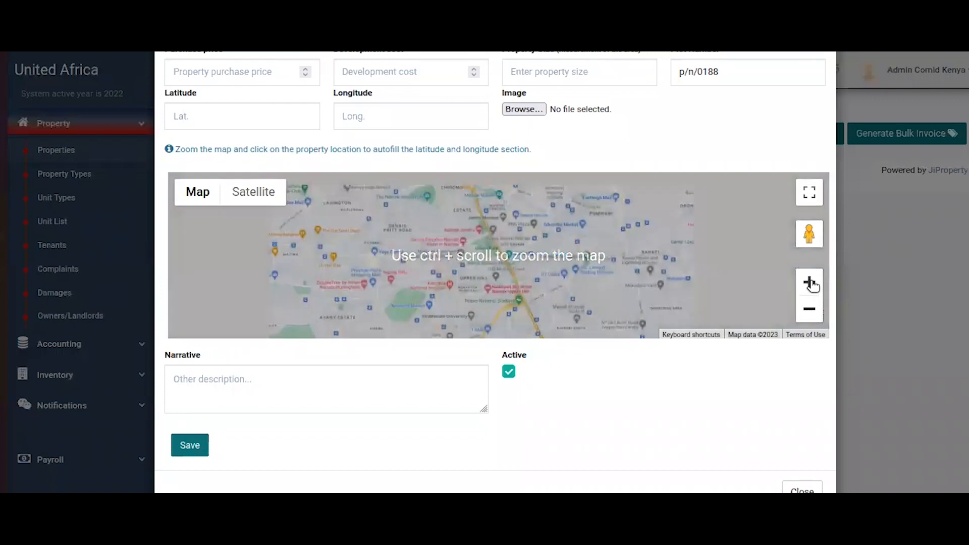
{"action": "left_click_drag", "start_coordinate": [396, 266], "coordinate": [406, 239]}
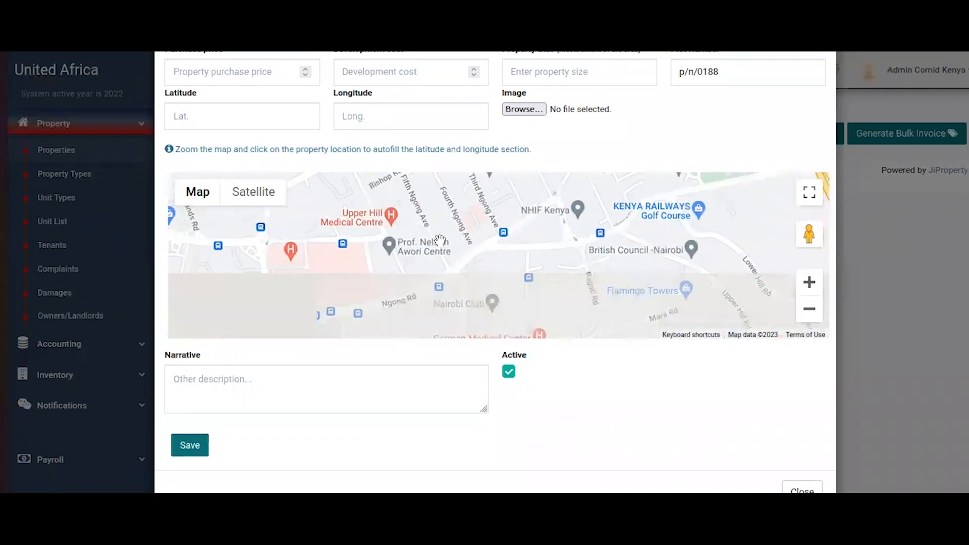
{"action": "left_click", "coordinate": [607, 204]}
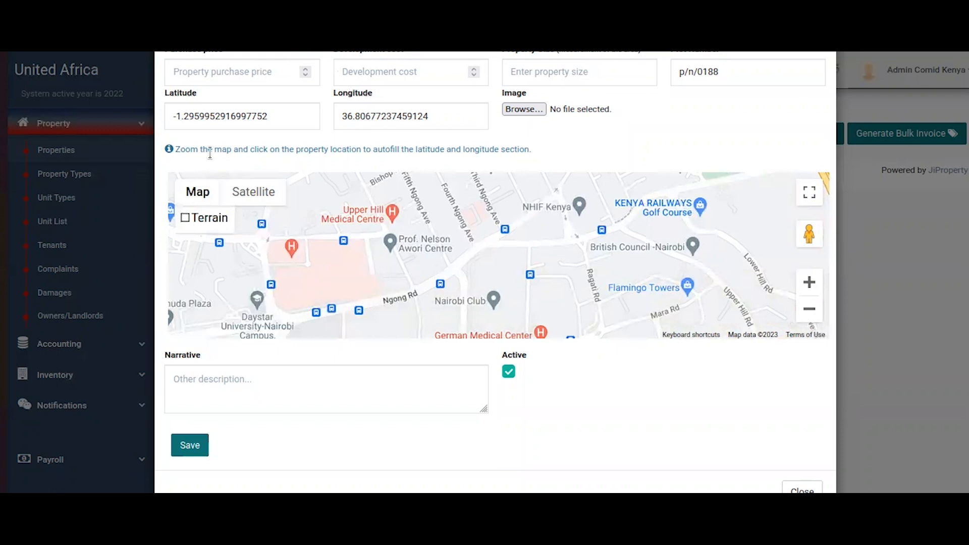
{"action": "left_click_drag", "start_coordinate": [173, 116], "coordinate": [257, 116]}
{"action": "left_click_drag", "start_coordinate": [442, 113], "coordinate": [272, 101]}
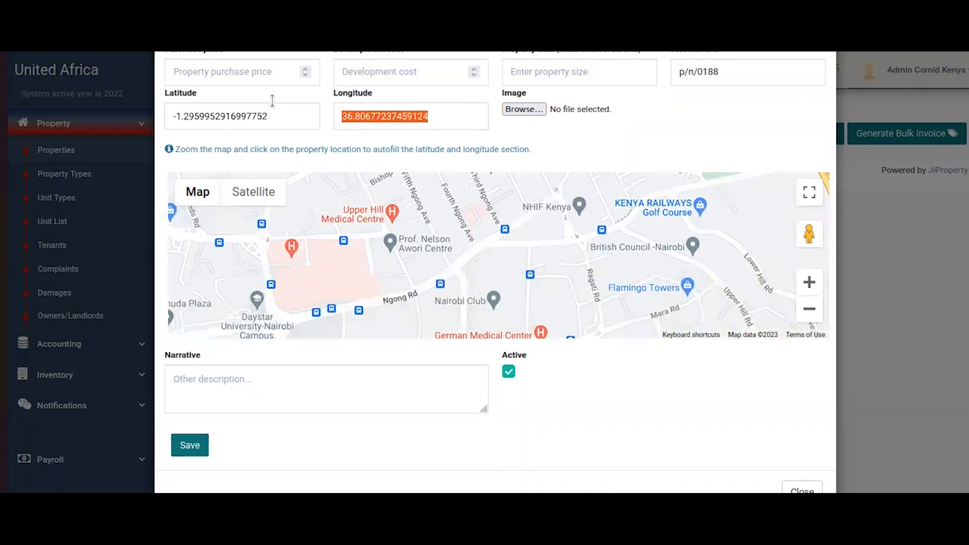
{"action": "left_click", "coordinate": [625, 141]}
{"action": "scroll", "coordinate": [626, 146], "scroll_direction": "up", "scroll_amount": 3}
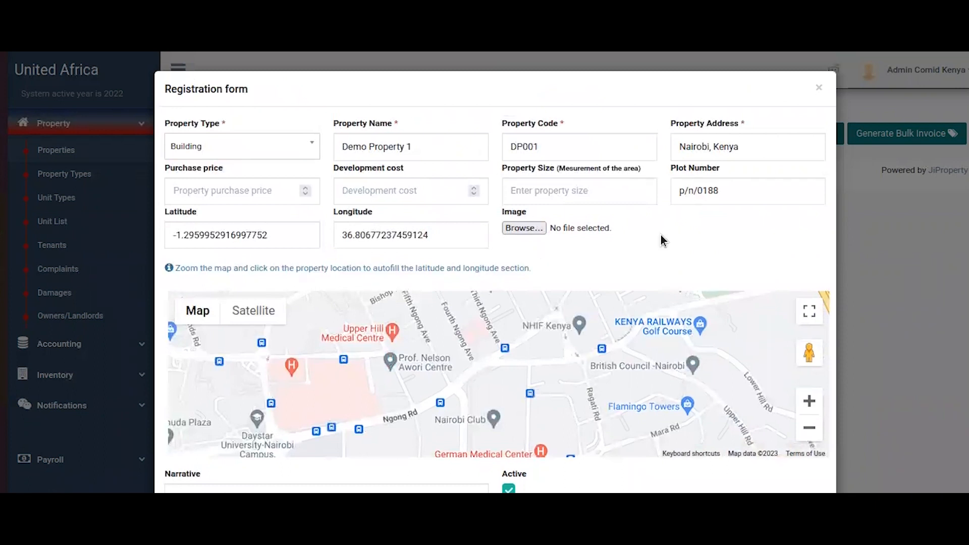
{"action": "scroll", "coordinate": [661, 235], "scroll_direction": "down", "scroll_amount": 3}
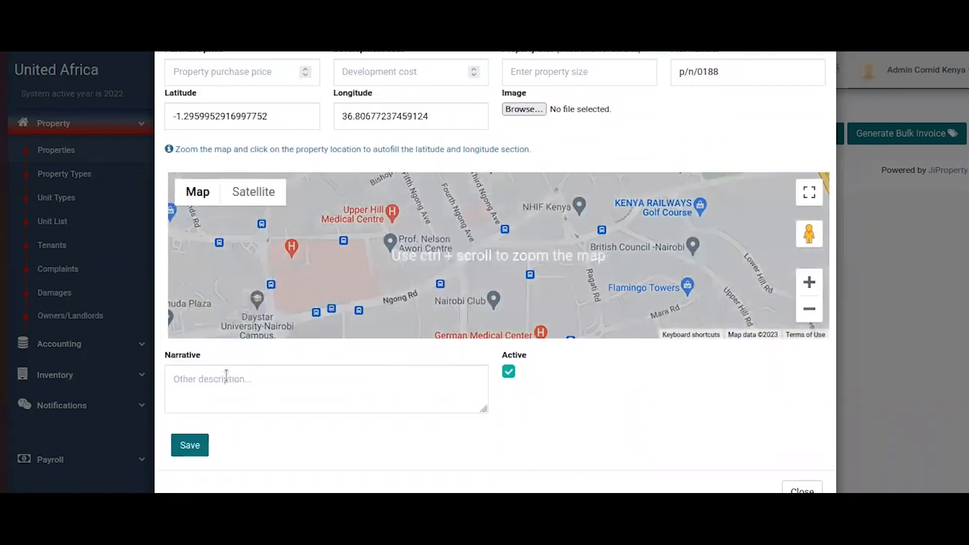
Enter the narrative 'NA' and save the new property.
{"action": "left_click", "coordinate": [239, 376]}
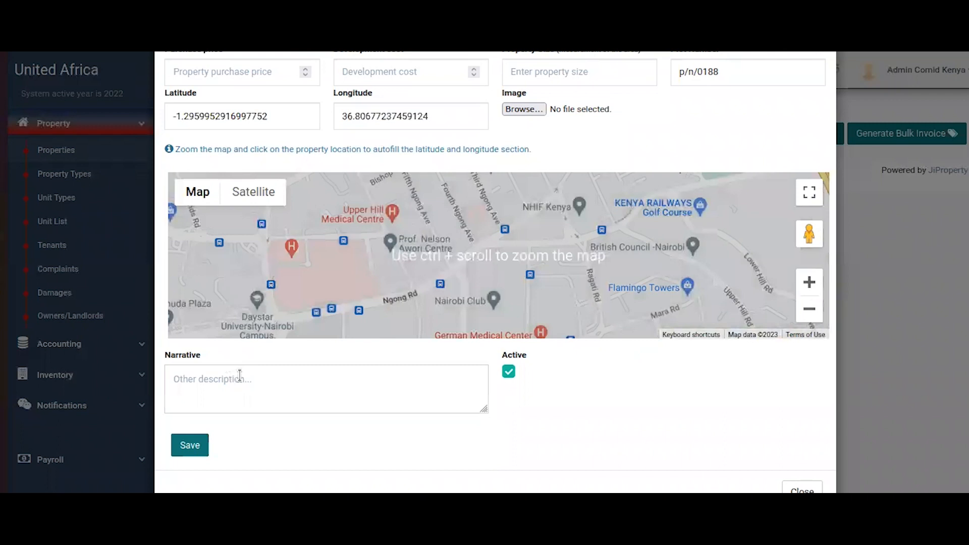
{"action": "type", "text": "NA"}
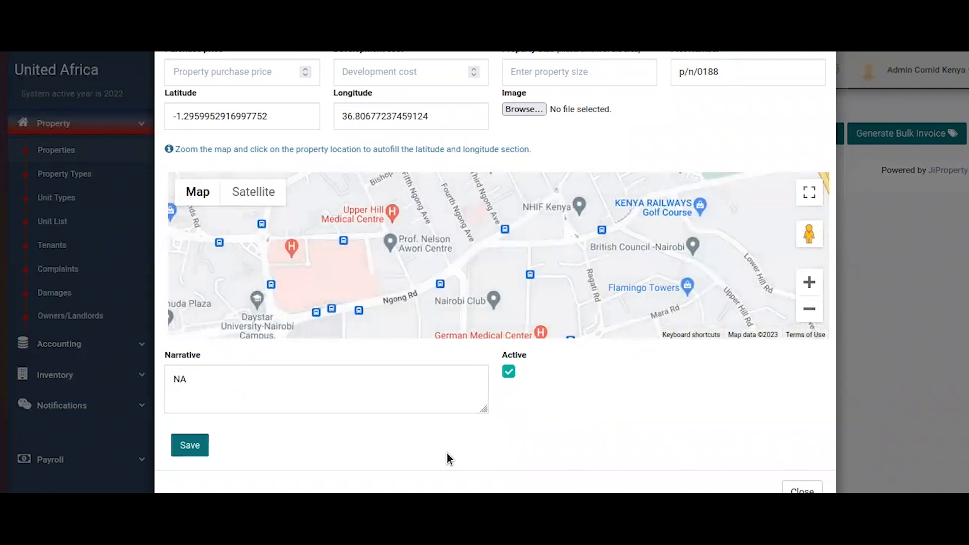
{"action": "left_click", "coordinate": [201, 447]}
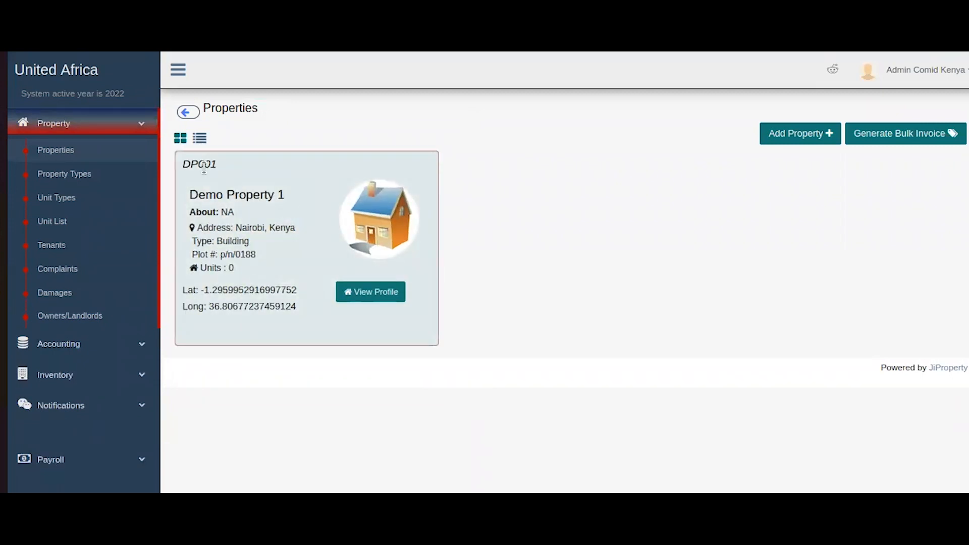
Review Demo Property 1's card details, then open its profile via View Profile.
{"action": "left_click_drag", "start_coordinate": [204, 169], "coordinate": [272, 196]}
{"action": "left_click_drag", "start_coordinate": [197, 212], "coordinate": [279, 215]}
{"action": "left_click", "coordinate": [279, 215]}
{"action": "left_click_drag", "start_coordinate": [286, 228], "coordinate": [194, 229]}
{"action": "left_click", "coordinate": [244, 241]}
{"action": "double_click", "coordinate": [250, 253]}
{"action": "double_click", "coordinate": [230, 267]}
{"action": "left_click_drag", "start_coordinate": [196, 290], "coordinate": [212, 290]}
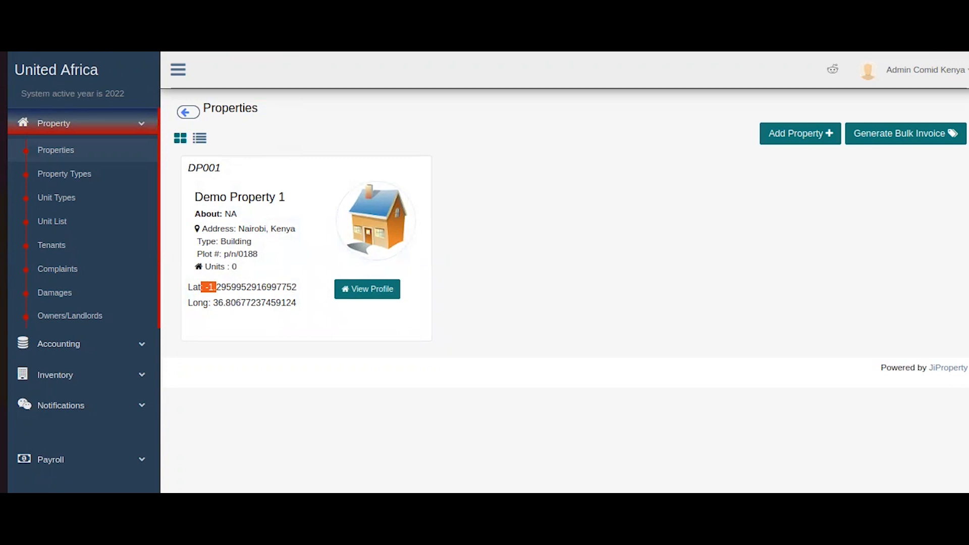
{"action": "left_click", "coordinate": [356, 294]}
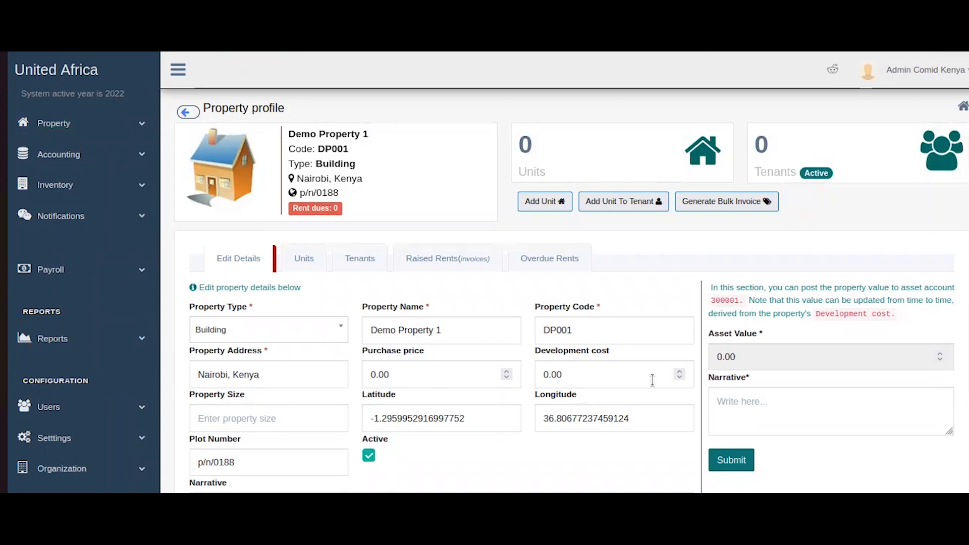
{"action": "left_click_drag", "start_coordinate": [293, 114], "coordinate": [313, 179]}
{"action": "left_click", "coordinate": [297, 211]}
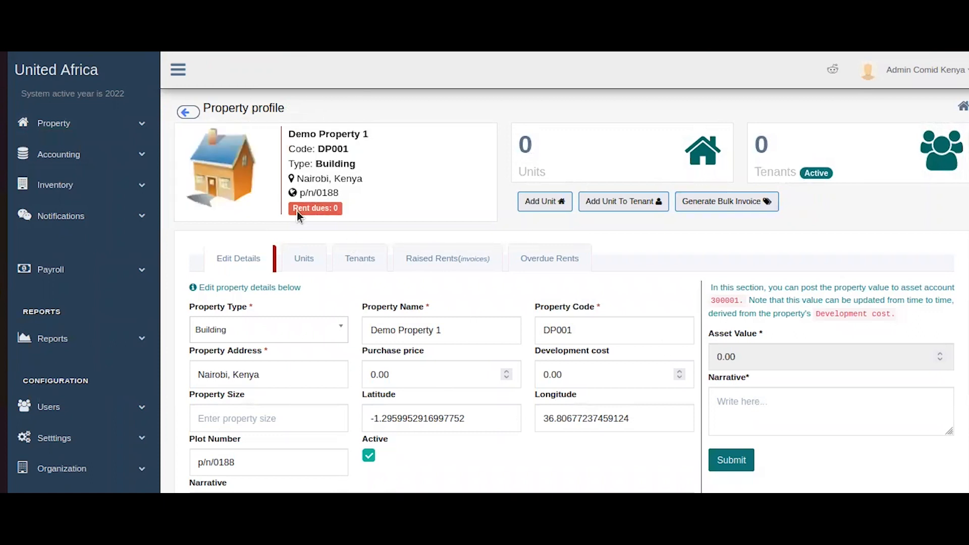
{"action": "scroll", "coordinate": [377, 71], "scroll_direction": "down", "scroll_amount": 3}
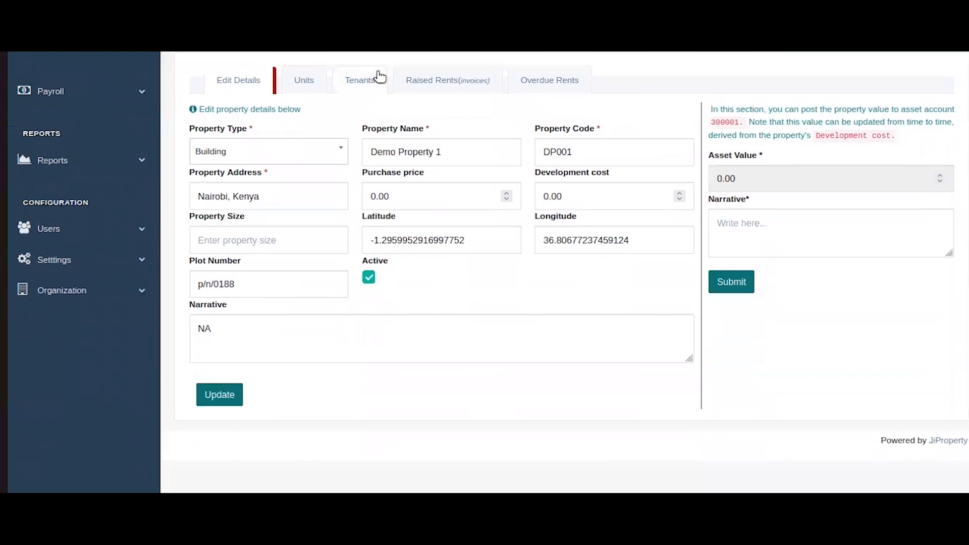
{"action": "scroll", "coordinate": [380, 76], "scroll_direction": "up", "scroll_amount": 3}
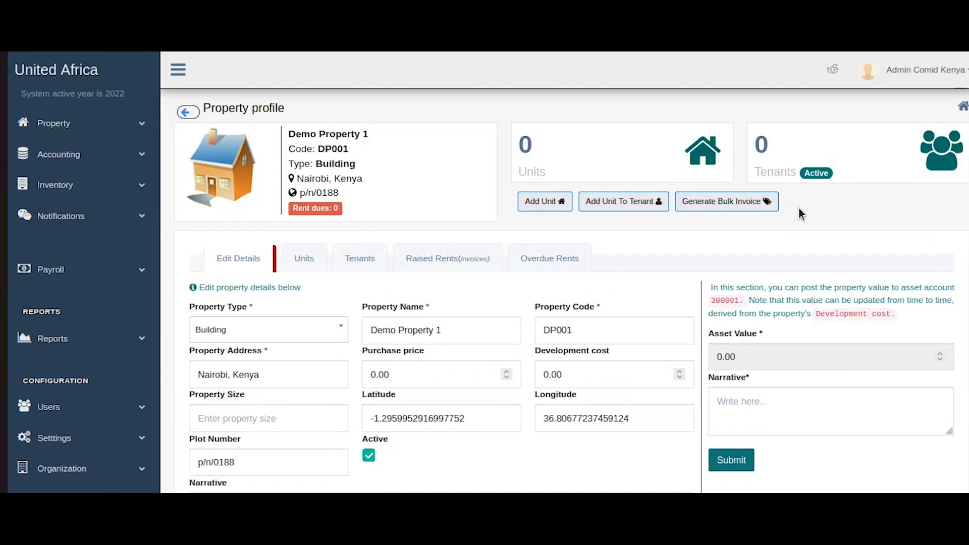
{"action": "scroll", "coordinate": [799, 207], "scroll_direction": "down", "scroll_amount": 3}
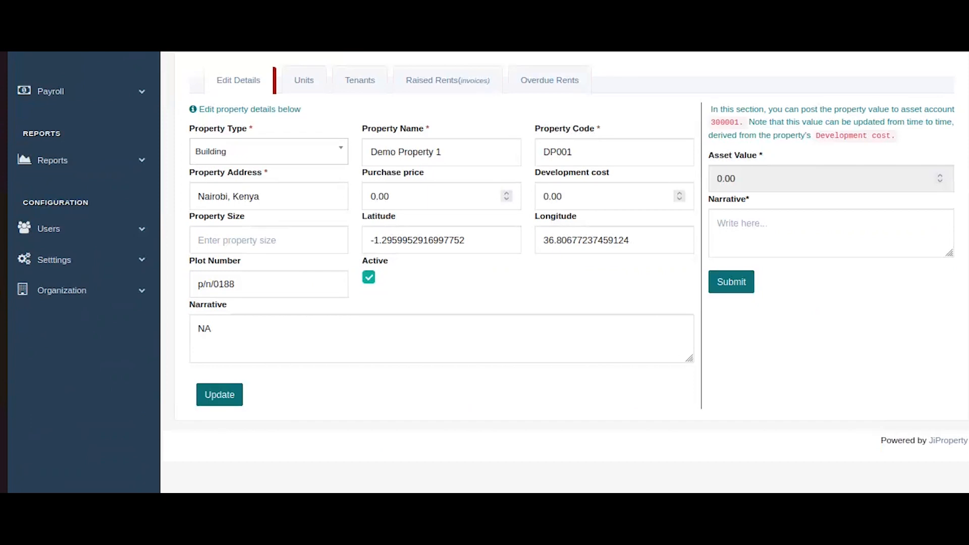
{"action": "scroll", "coordinate": [565, 273], "scroll_direction": "up", "scroll_amount": 3}
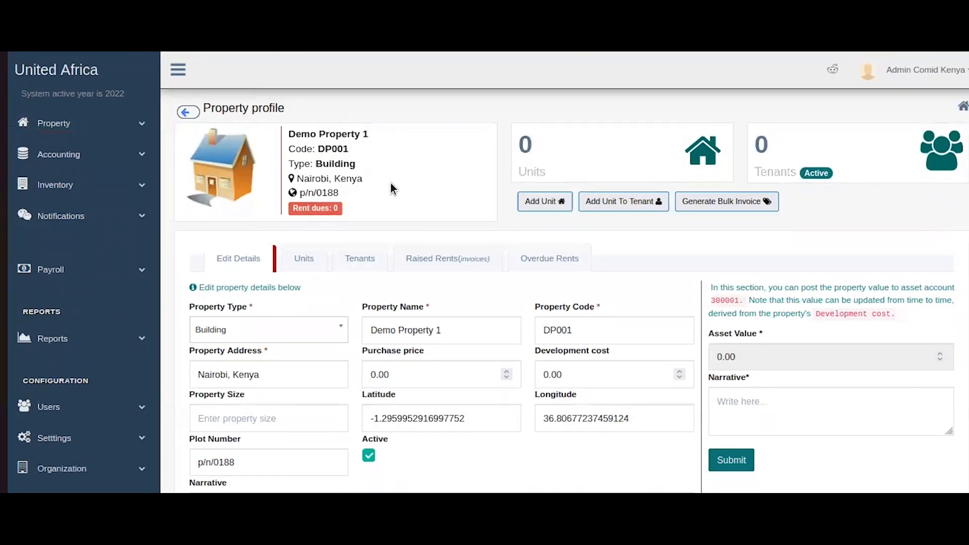
{"action": "scroll", "coordinate": [281, 201], "scroll_direction": "down", "scroll_amount": 3}
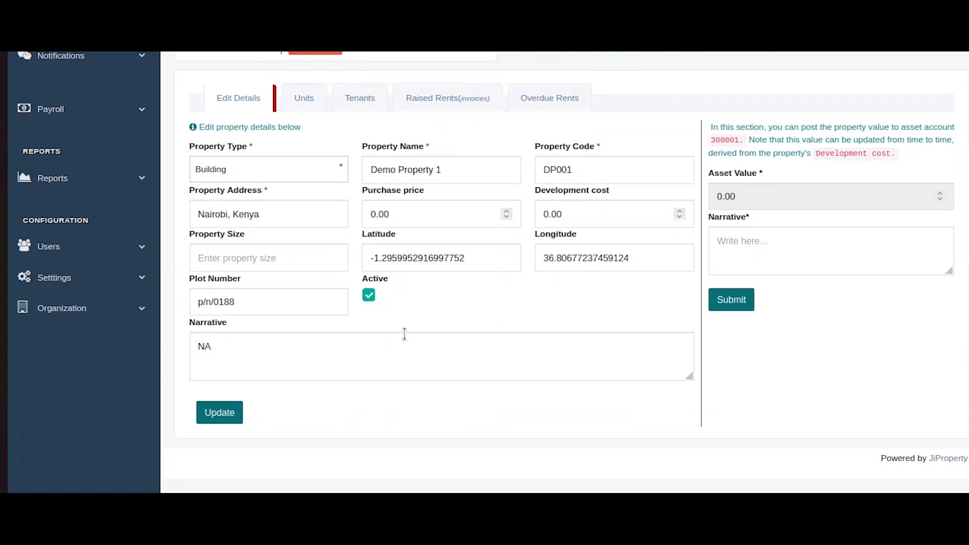
{"action": "scroll", "coordinate": [405, 334], "scroll_direction": "up", "scroll_amount": 3}
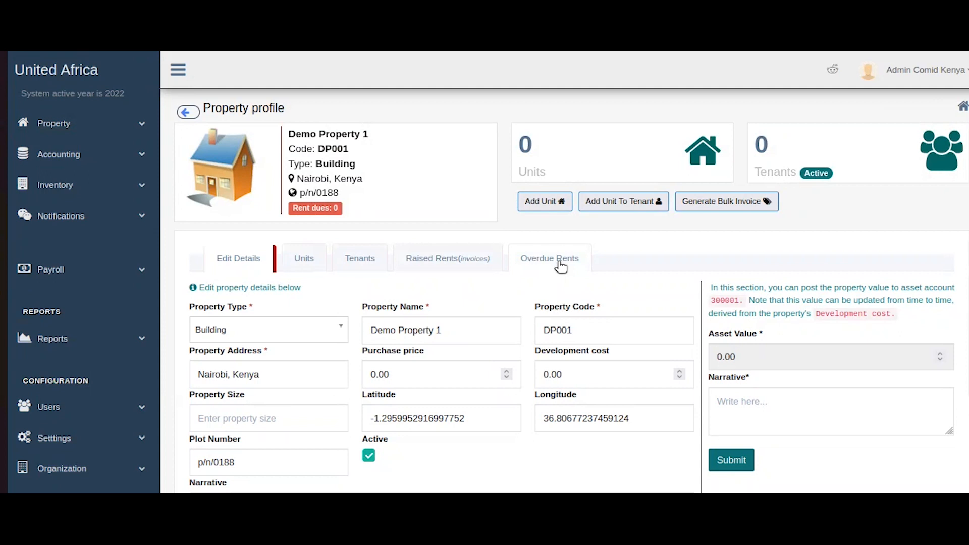
Start a new unit with code A01 and browse the Unit/Room Type options.
{"action": "left_click", "coordinate": [531, 204]}
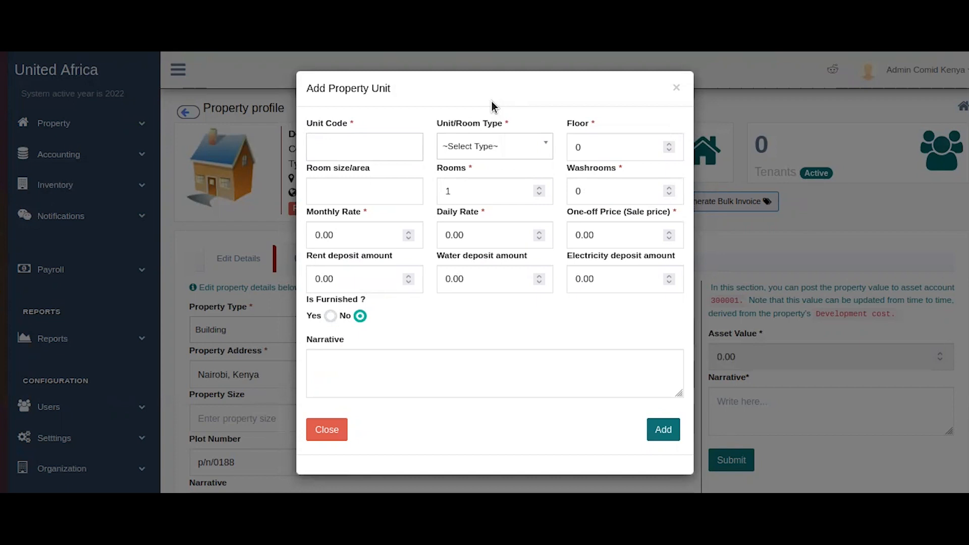
{"action": "type", "text": "A"}
{"action": "type", "text": "1"}
{"action": "key", "text": "Left"}
{"action": "type", "text": "0"}
{"action": "left_click", "coordinate": [491, 150]}
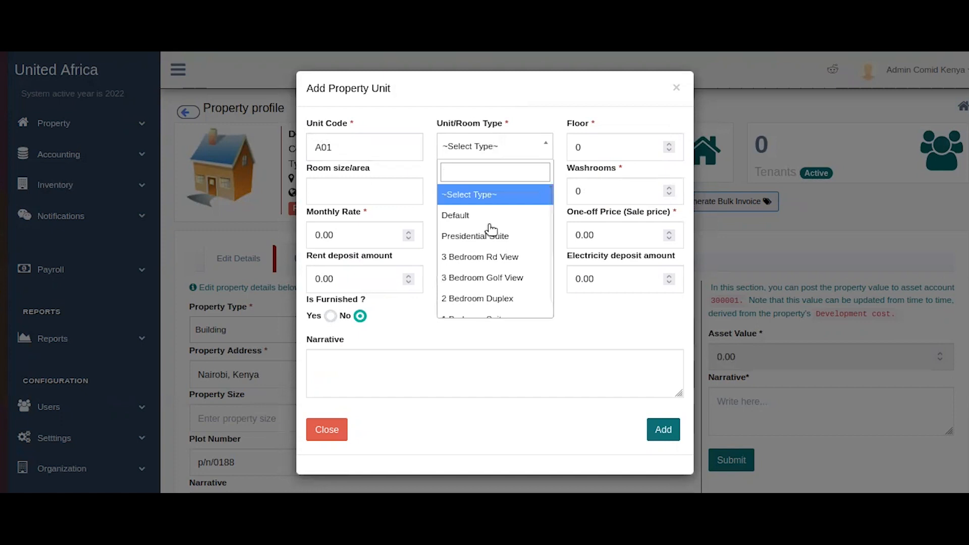
{"action": "scroll", "coordinate": [489, 227], "scroll_direction": "down", "scroll_amount": 1}
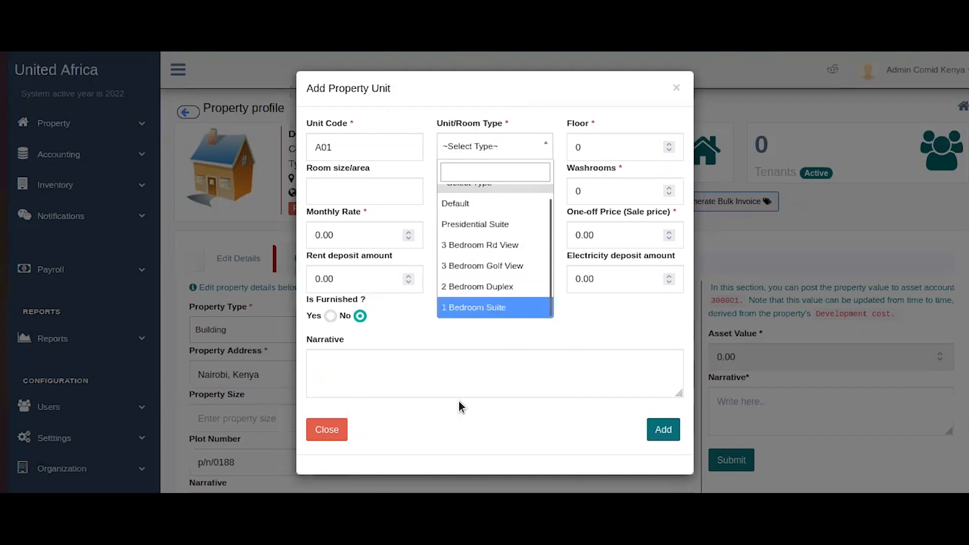
Discard the unit form and go to the Property > Unit Types list.
{"action": "left_click", "coordinate": [337, 441]}
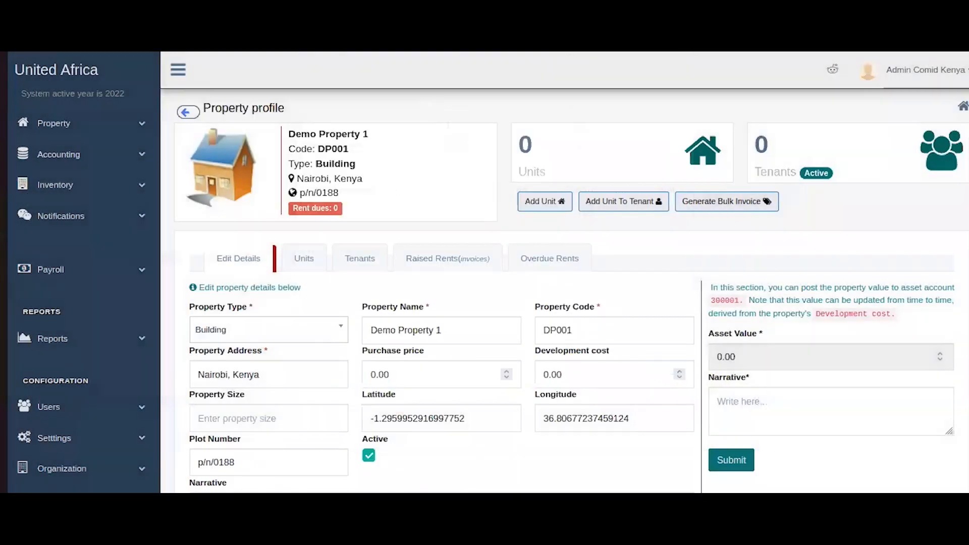
{"action": "left_click", "coordinate": [114, 125]}
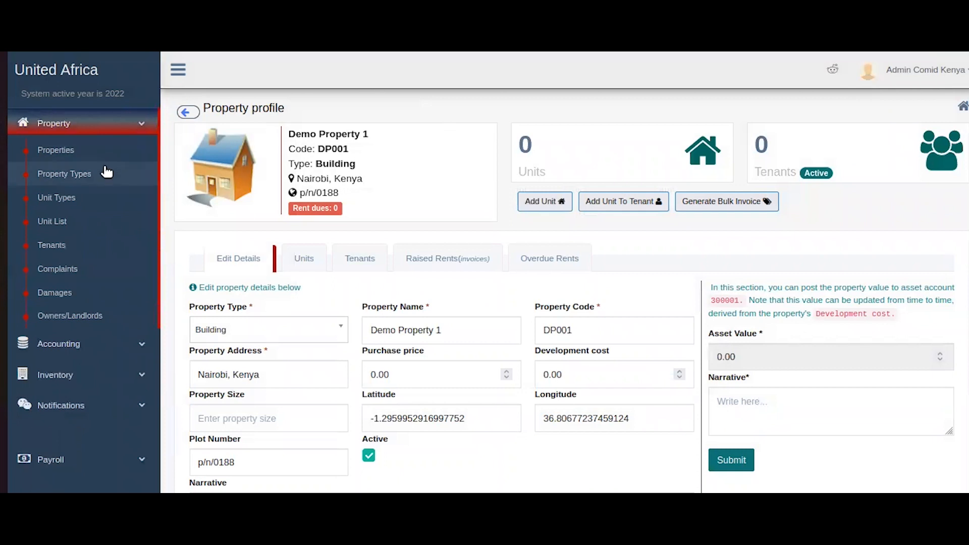
{"action": "left_click", "coordinate": [69, 203]}
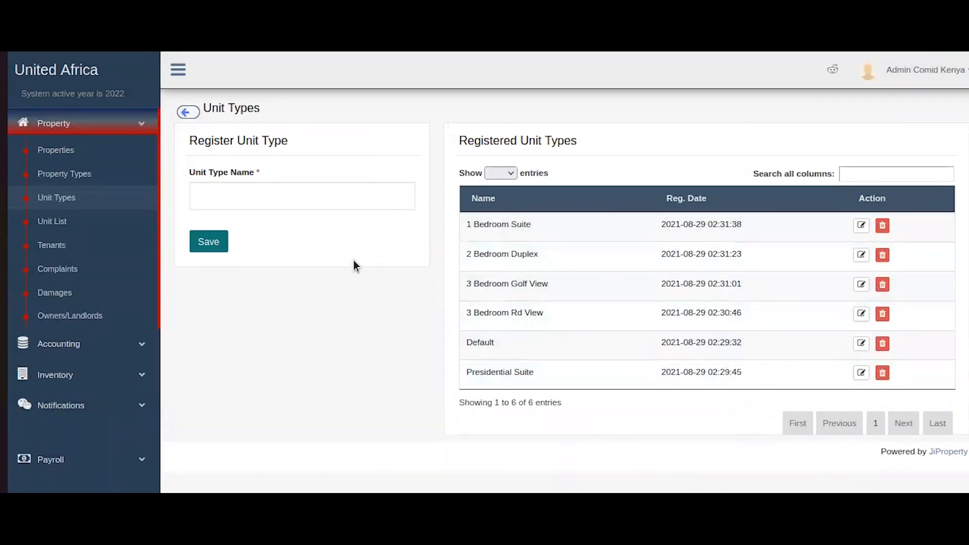
Delete the 2 Bedroom Duplex and 3 Bedroom Rd View types, then return to Demo Property 1.
{"action": "left_click", "coordinate": [881, 255]}
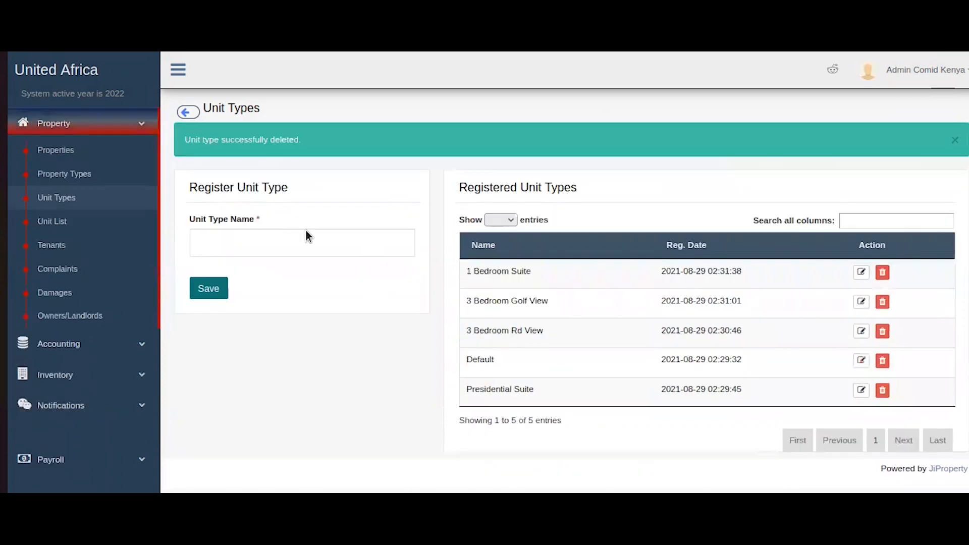
{"action": "left_click", "coordinate": [883, 333]}
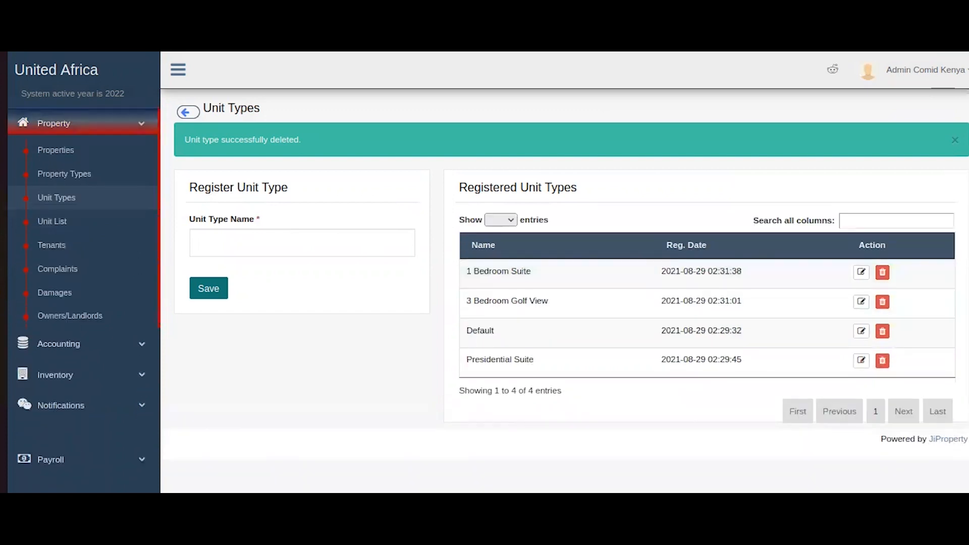
{"action": "left_click", "coordinate": [954, 141]}
{"action": "left_click", "coordinate": [136, 30]}
{"action": "left_click", "coordinate": [136, 30]}
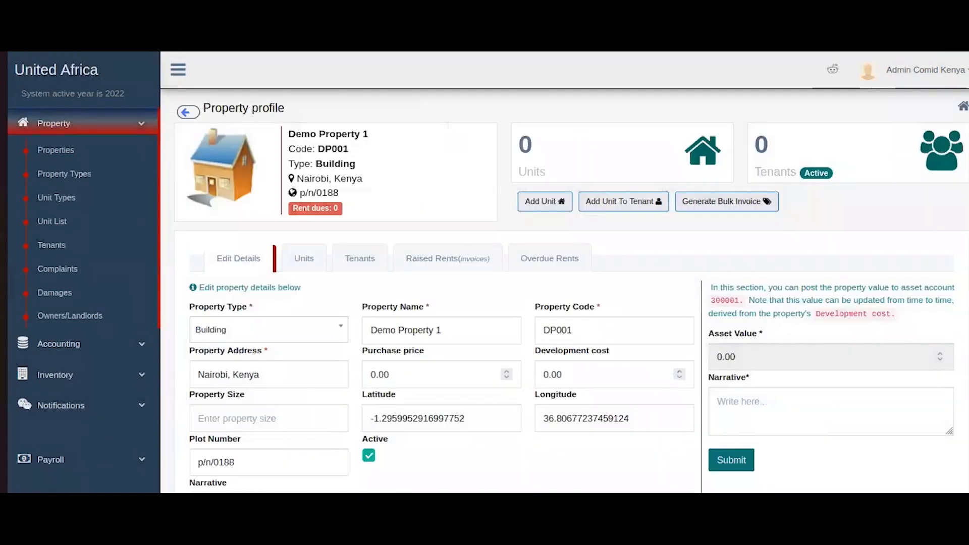
Start unit A01 with the Default unit/room type.
{"action": "left_click", "coordinate": [558, 207]}
{"action": "left_click", "coordinate": [386, 148]}
{"action": "type", "text": "A01"}
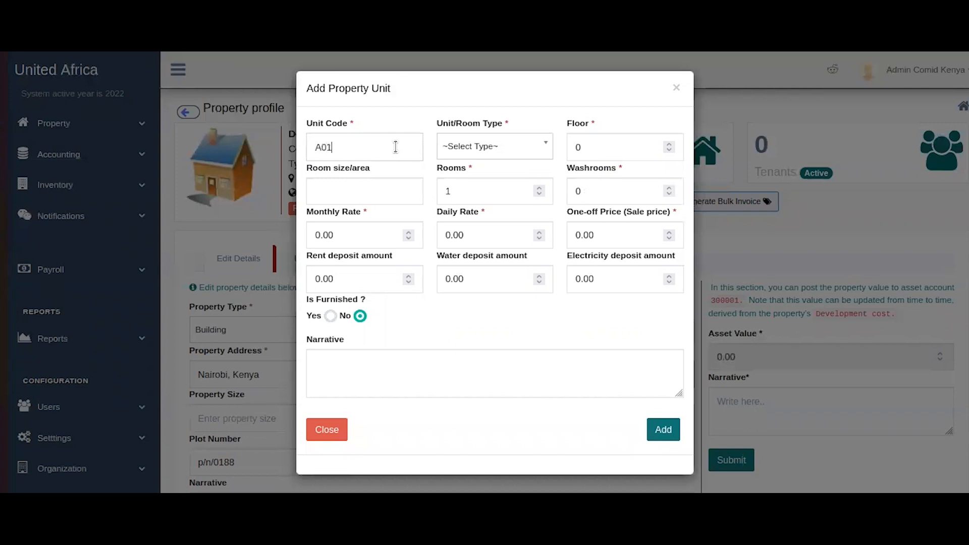
{"action": "left_click", "coordinate": [481, 149]}
{"action": "left_click", "coordinate": [490, 211]}
Set the unit to 3 rooms, 1 washroom and a 15000 monthly rate.
{"action": "double_click", "coordinate": [597, 147]}
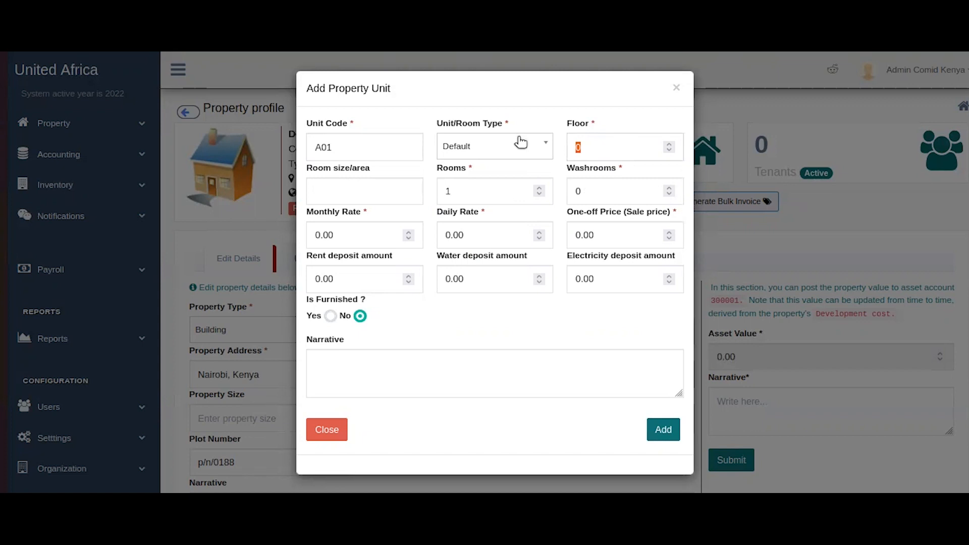
{"action": "left_click", "coordinate": [391, 197]}
{"action": "left_click", "coordinate": [459, 188]}
{"action": "double_click", "coordinate": [460, 188]}
{"action": "type", "text": "3"}
{"action": "double_click", "coordinate": [621, 195]}
{"action": "type", "text": "1"}
{"action": "double_click", "coordinate": [347, 236]}
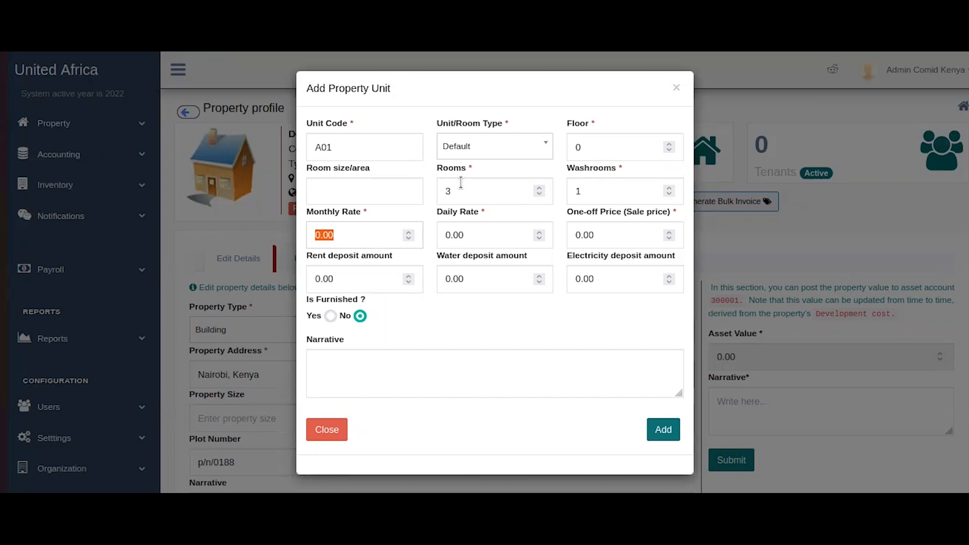
{"action": "type", "text": "15000"}
{"action": "left_click", "coordinate": [489, 242]}
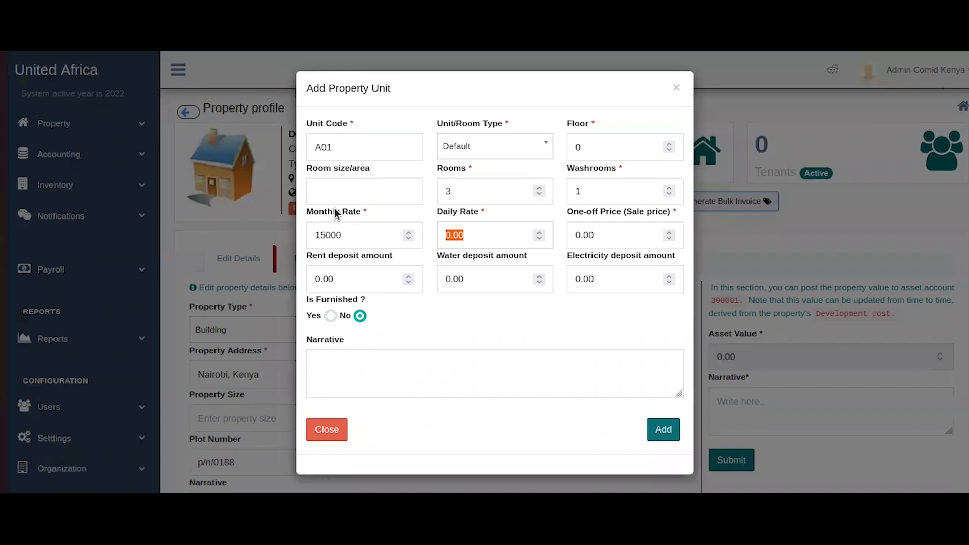
{"action": "left_click", "coordinate": [510, 243]}
{"action": "left_click", "coordinate": [663, 216]}
{"action": "left_click_drag", "start_coordinate": [624, 235], "coordinate": [551, 237]}
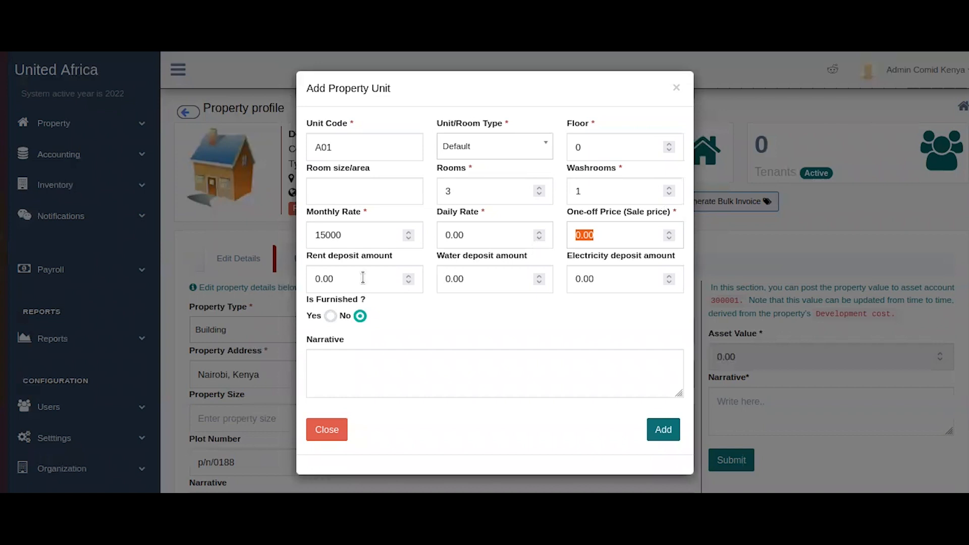
Copy the 15000 monthly rate into the rent deposit field.
{"action": "left_click_drag", "start_coordinate": [363, 278], "coordinate": [316, 279]}
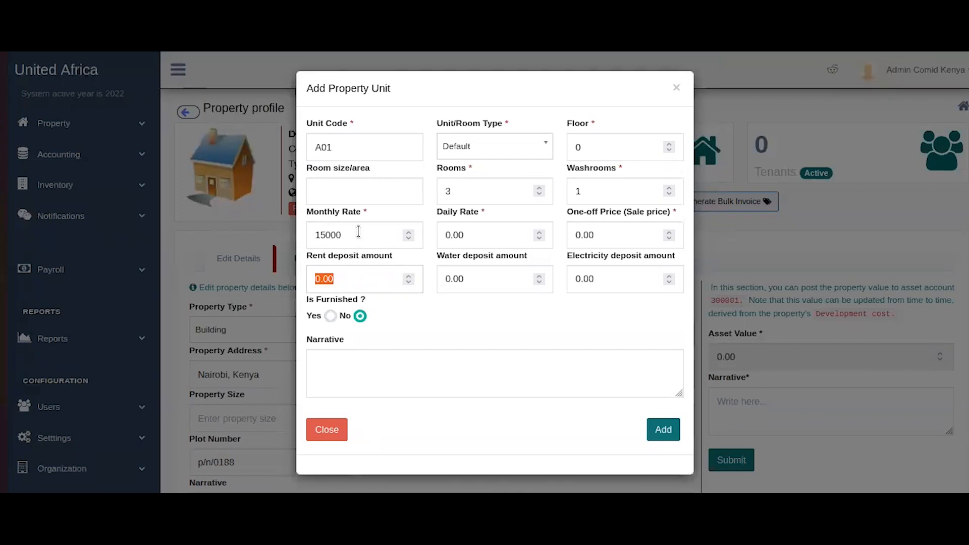
{"action": "left_click_drag", "start_coordinate": [362, 233], "coordinate": [236, 206]}
{"action": "key", "text": "ctrl+c"}
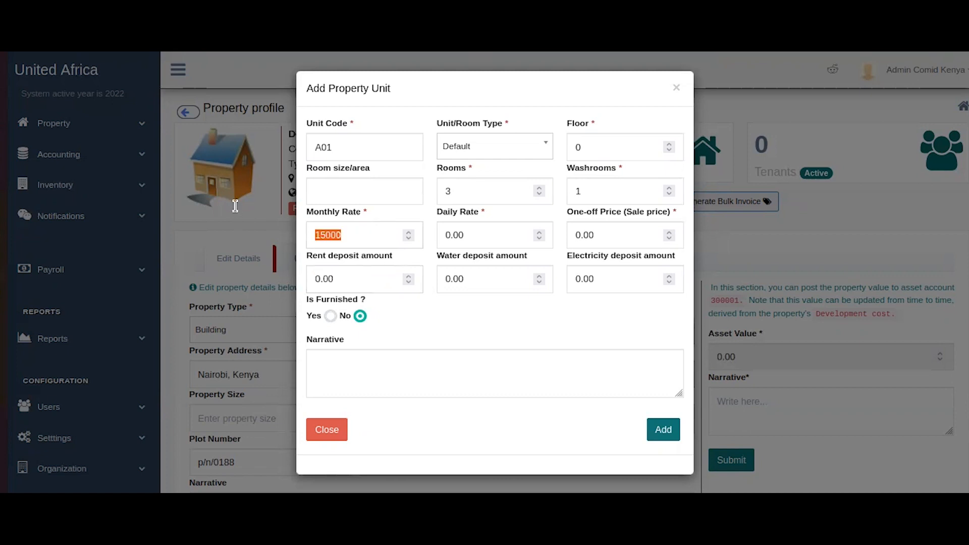
{"action": "left_click", "coordinate": [357, 281]}
{"action": "key", "text": "ctrl+v"}
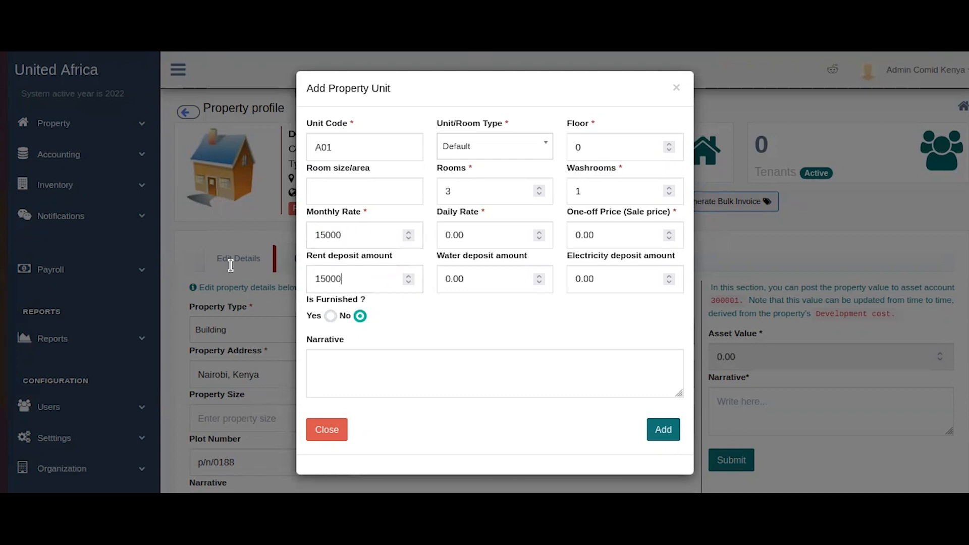
{"action": "key", "text": "ctrl+a"}
{"action": "left_click", "coordinate": [382, 263]}
Set water and electricity deposits to 1000 each and add unit A01.
{"action": "left_click_drag", "start_coordinate": [466, 277], "coordinate": [390, 270]}
{"action": "type", "text": "1000"}
{"action": "mouse_move", "coordinate": [612, 294]}
{"action": "left_click_drag", "start_coordinate": [612, 280], "coordinate": [488, 253]}
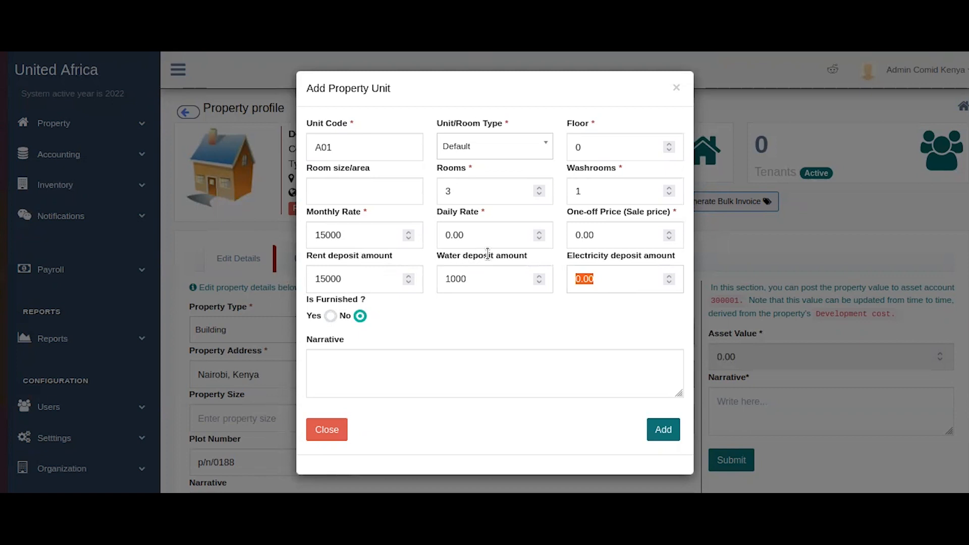
{"action": "type", "text": "1000"}
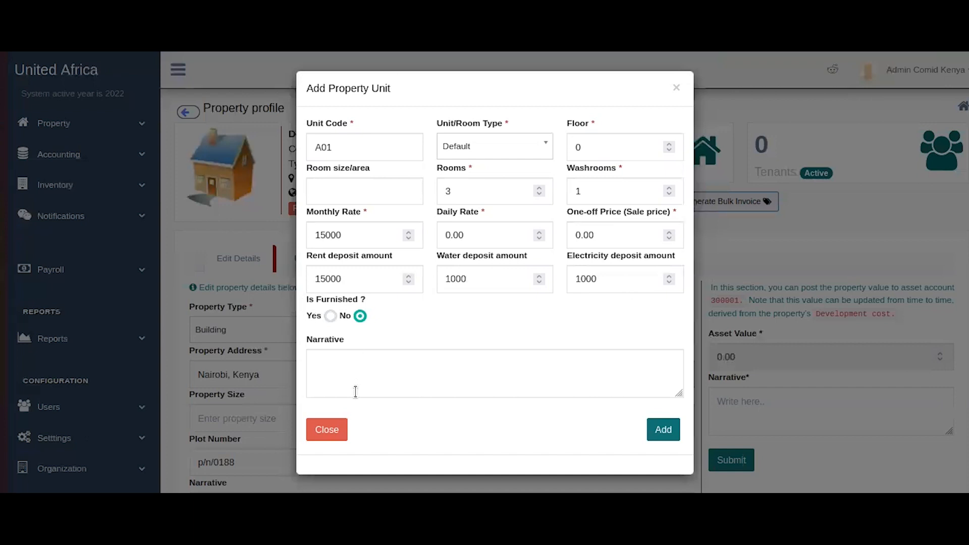
{"action": "left_click", "coordinate": [662, 431]}
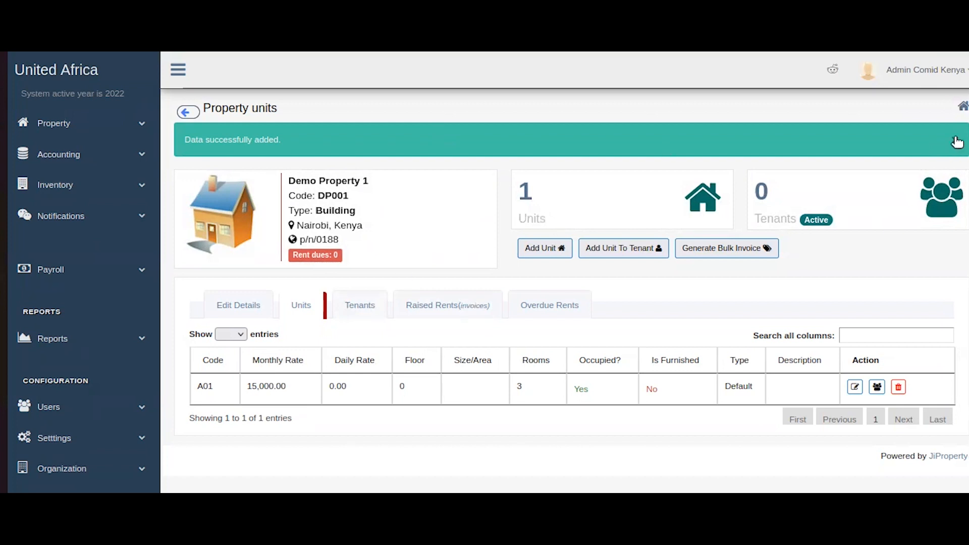
Dismiss the success banner and open unit A01's Edit Property Unit form from the Units list.
{"action": "left_click", "coordinate": [955, 140]}
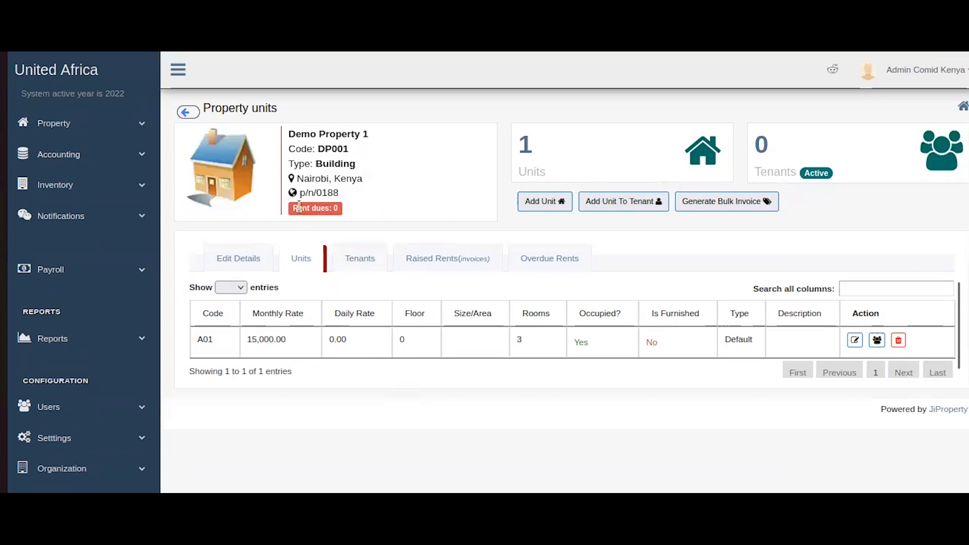
{"action": "left_click", "coordinate": [309, 260]}
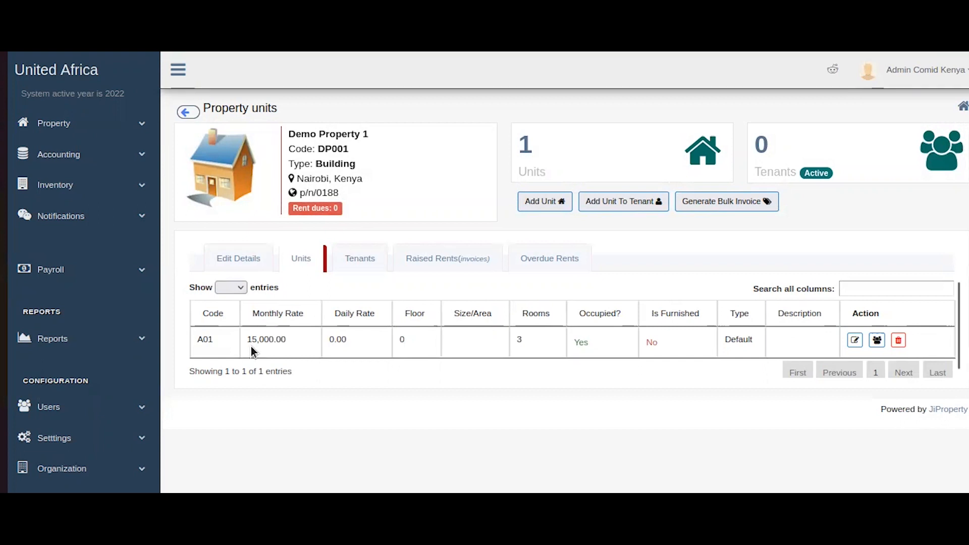
{"action": "left_click_drag", "start_coordinate": [245, 346], "coordinate": [507, 346]}
{"action": "left_click", "coordinate": [758, 345]}
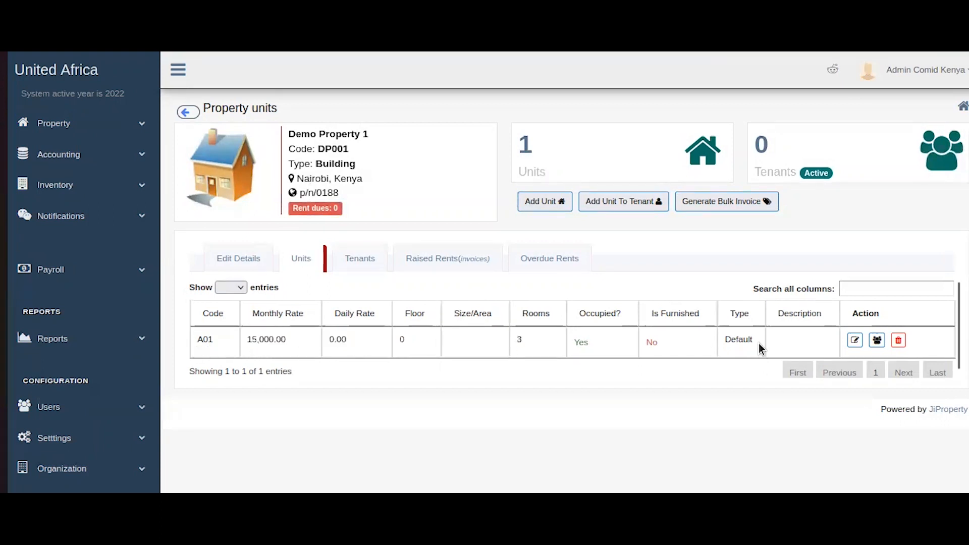
{"action": "left_click", "coordinate": [855, 342]}
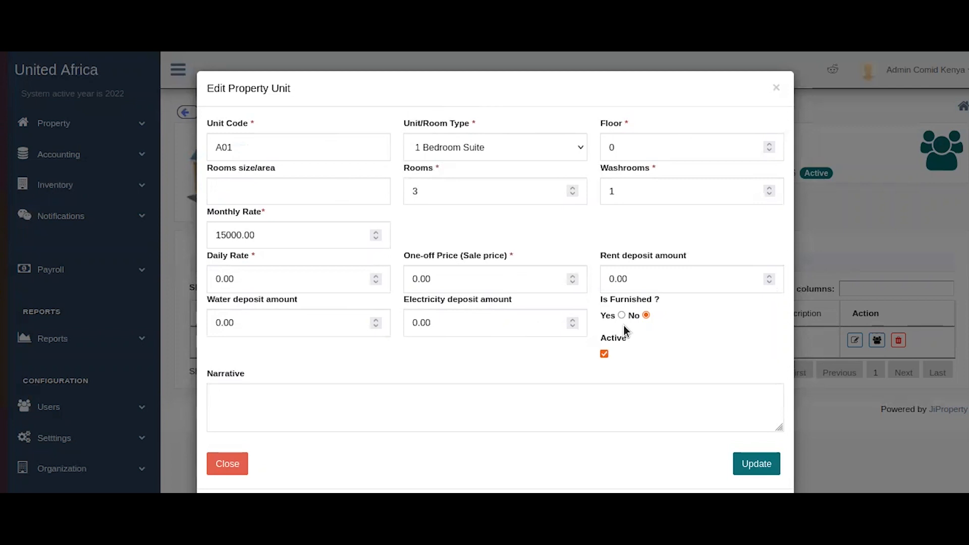
Save unit A01 as a 1 Bedroom Suite and view its empty Unit Tenants History.
{"action": "left_click", "coordinate": [231, 466]}
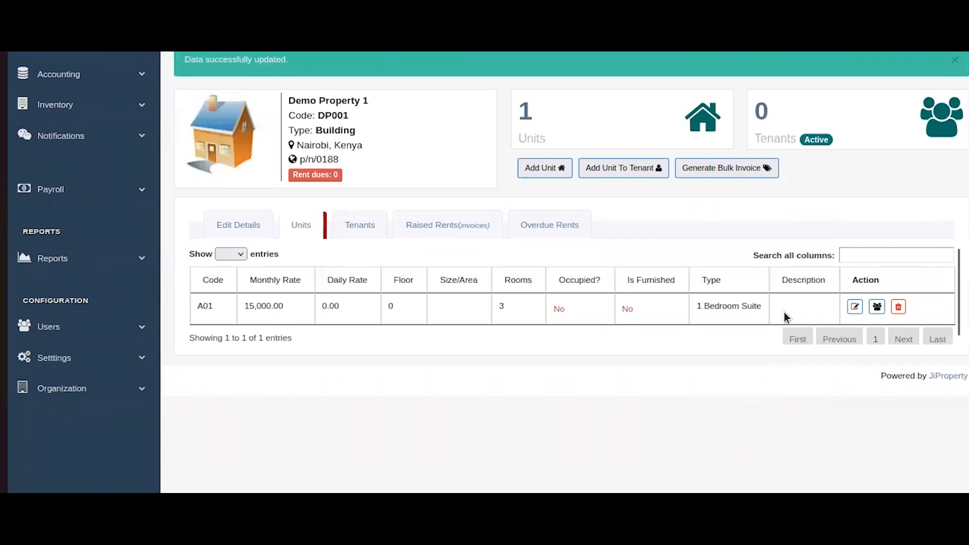
{"action": "left_click", "coordinate": [877, 308]}
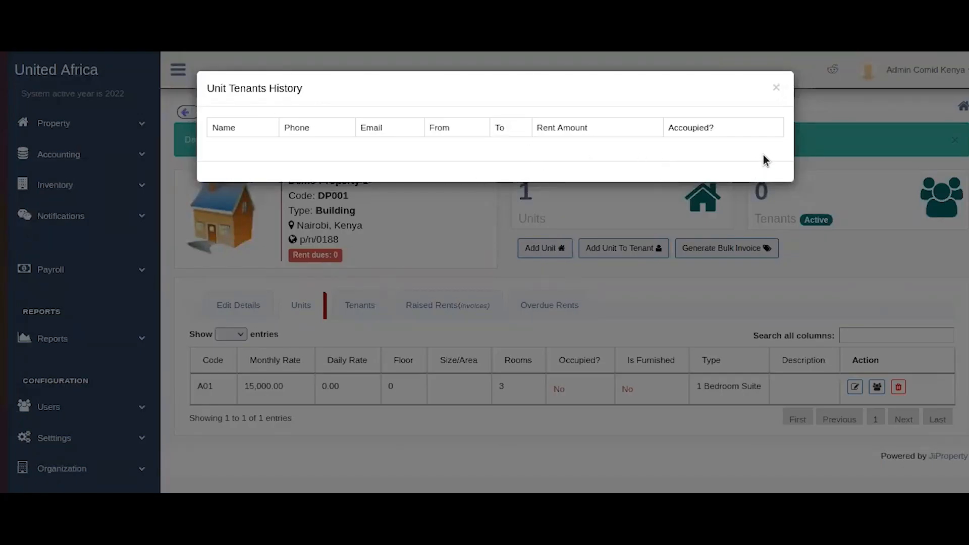
Close A01's empty tenant history and head back toward the dashboard.
{"action": "left_click", "coordinate": [777, 88]}
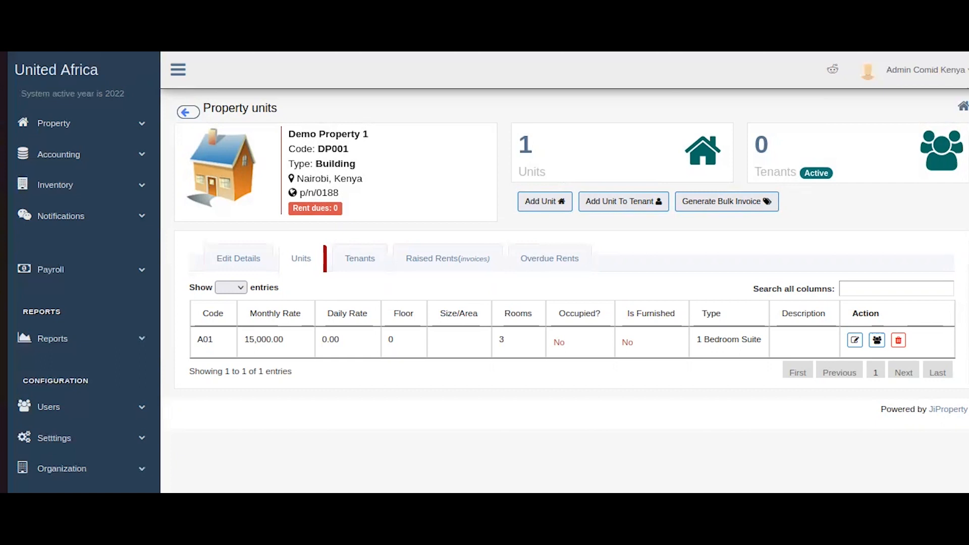
{"action": "left_click", "coordinate": [98, 77]}
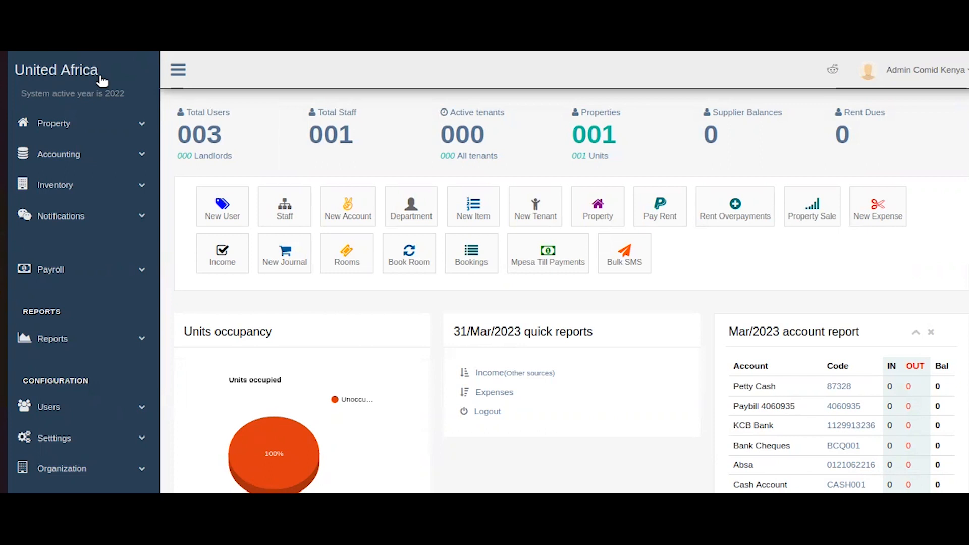
Open Property > Tenants from the sidebar and expand the Registration form.
{"action": "left_click", "coordinate": [99, 123]}
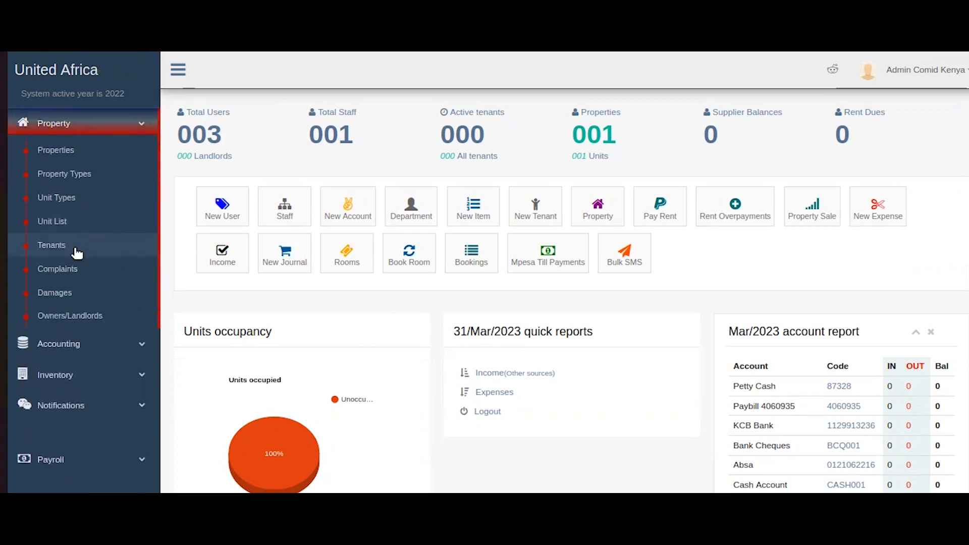
{"action": "left_click", "coordinate": [77, 251]}
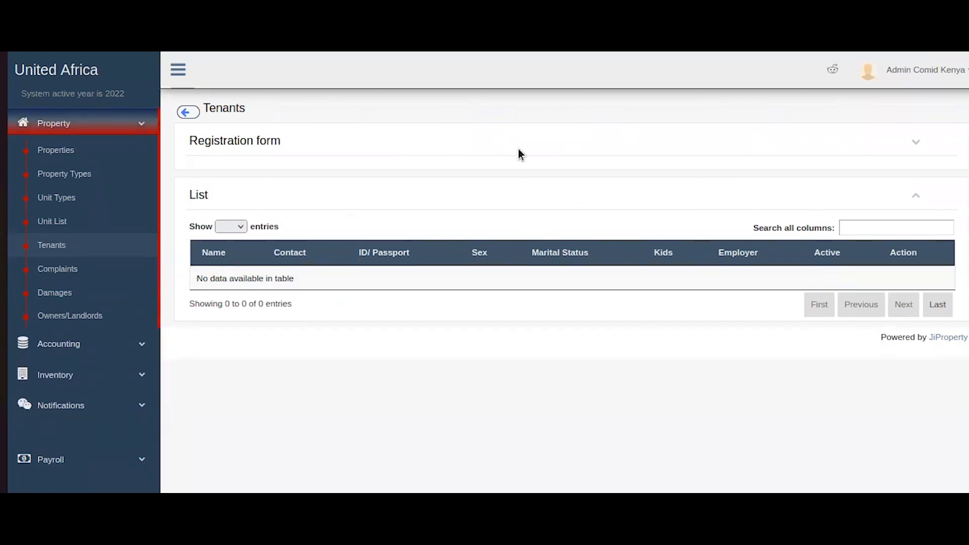
{"action": "left_click_drag", "start_coordinate": [280, 142], "coordinate": [243, 142]}
{"action": "triple_click", "coordinate": [243, 143]}
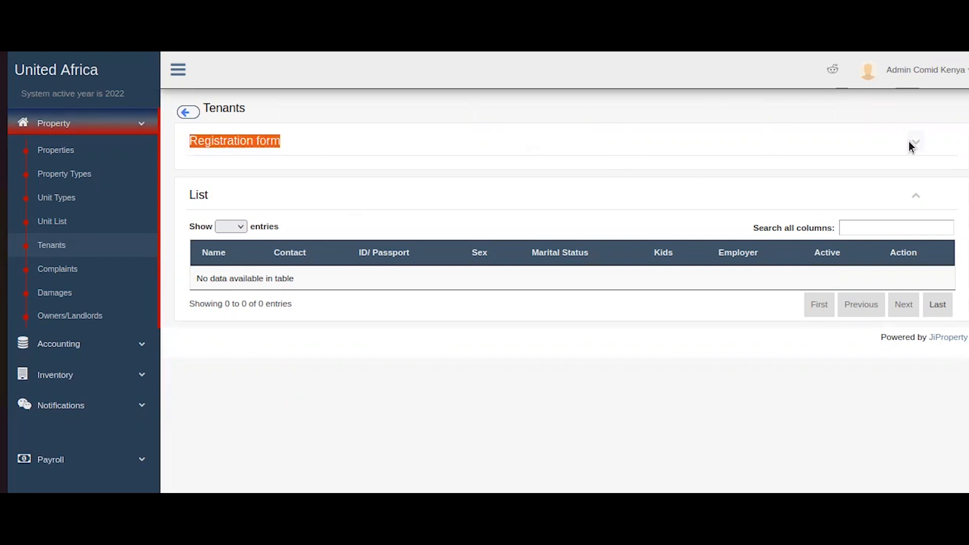
{"action": "left_click", "coordinate": [915, 143]}
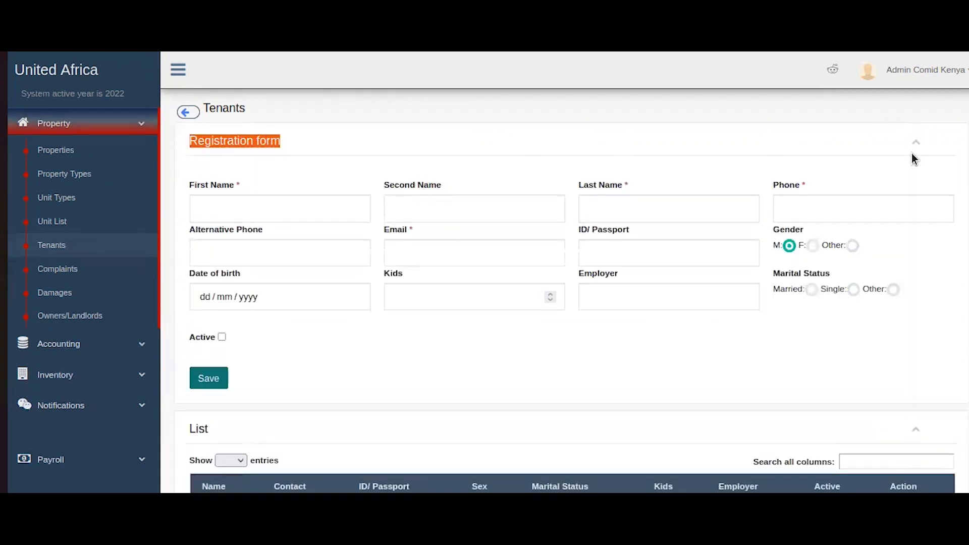
Enter the tenant's first name, corrected last name and phone number.
{"action": "left_click", "coordinate": [512, 152]}
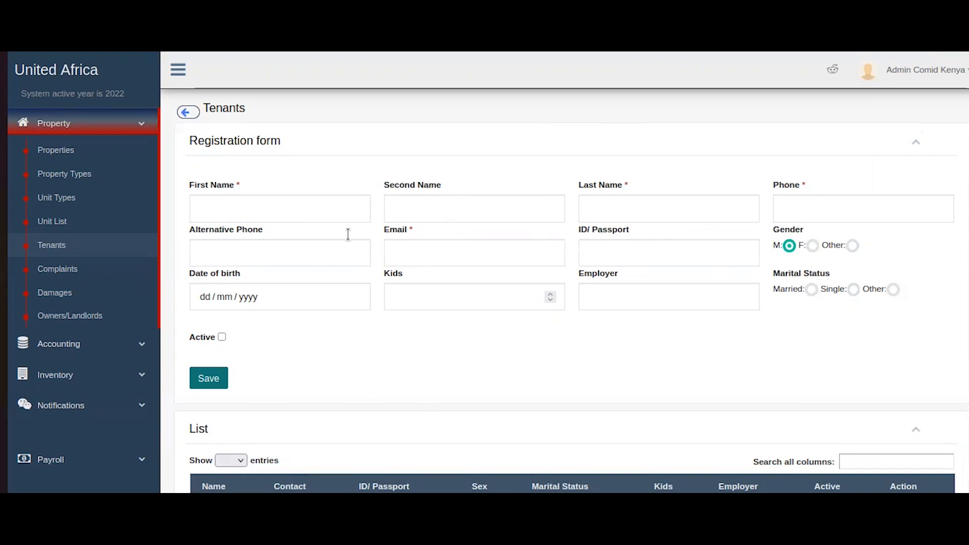
{"action": "left_click", "coordinate": [235, 209]}
{"action": "type", "text": "John"}
{"action": "key", "text": "Tab"}
{"action": "key", "text": "Tab"}
{"action": "type", "text": "Hoe"}
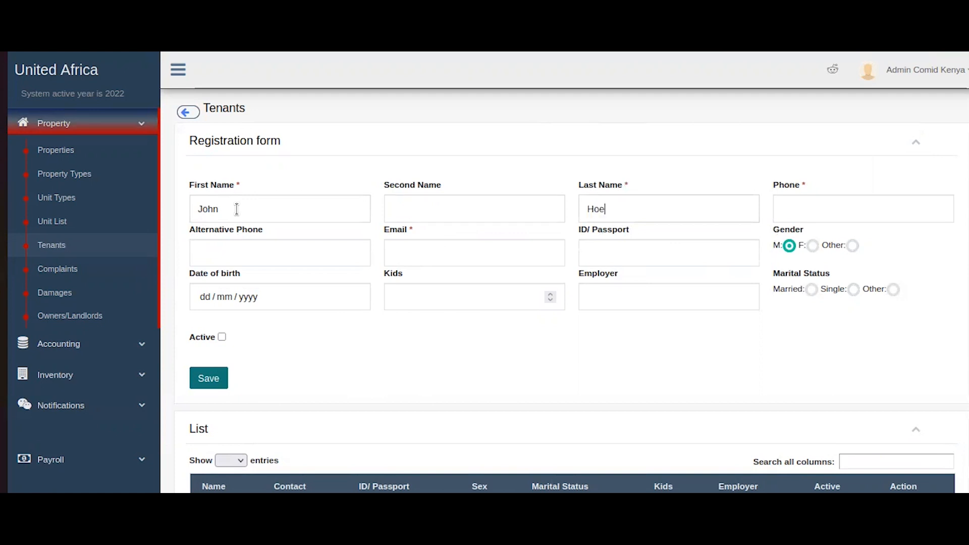
{"action": "key", "text": "Tab"}
{"action": "double_click", "coordinate": [615, 212]}
{"action": "type", "text": "Doe"}
{"action": "key", "text": "Tab"}
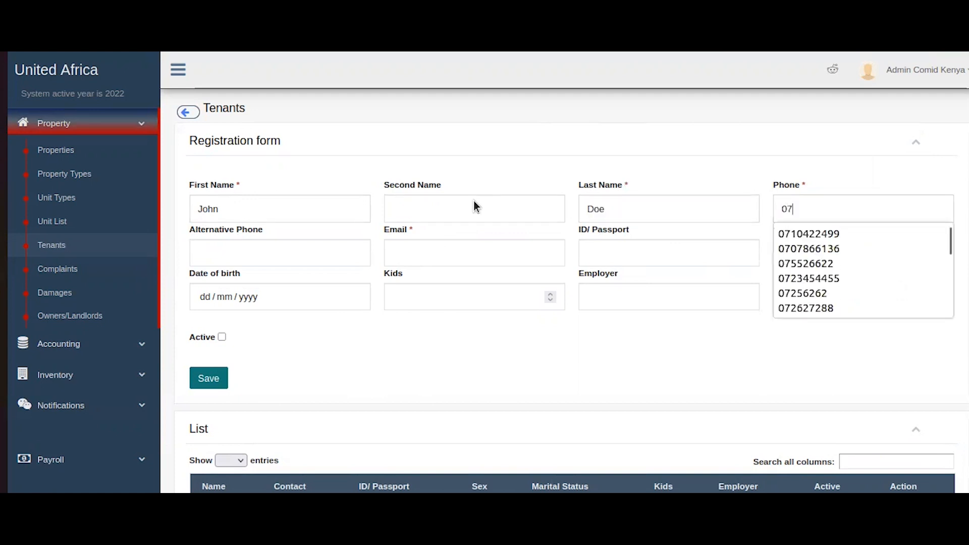
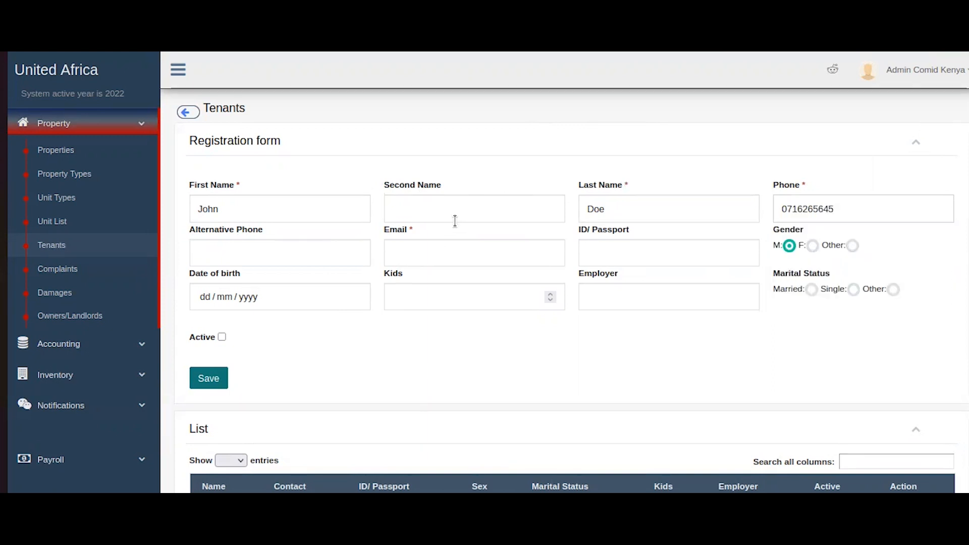
Fill in the tenant's e-mail address and ID/passport number.
{"action": "left_click", "coordinate": [340, 250]}
{"action": "left_click", "coordinate": [416, 246]}
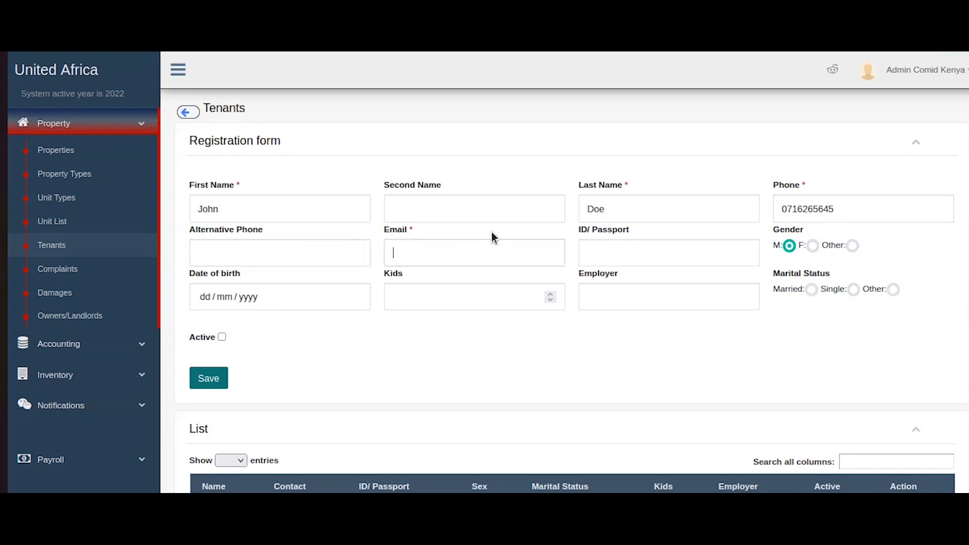
{"action": "left_click", "coordinate": [620, 249]}
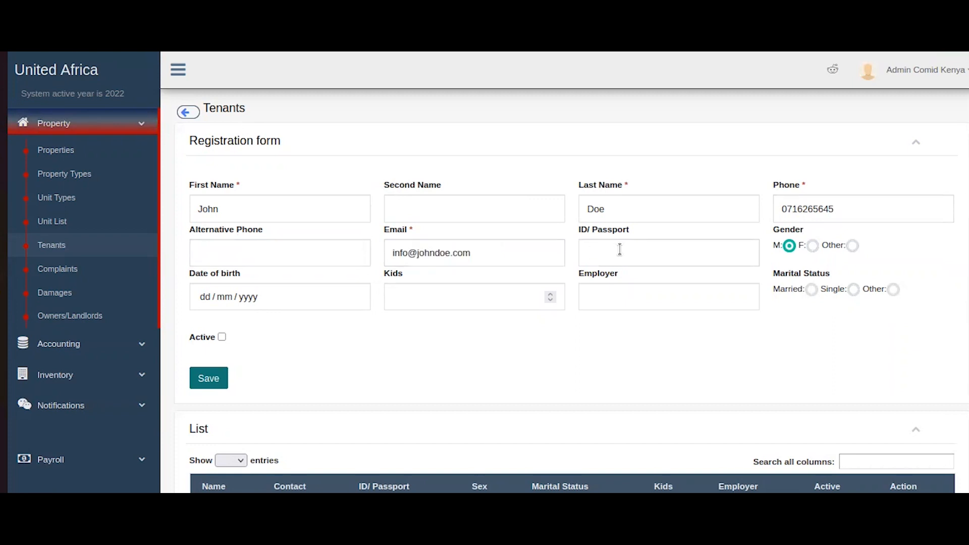
{"action": "type", "text": "1324H5HG176"}
Set 1 kid, the employer name and Married status, mark the tenant active, and save.
{"action": "left_click", "coordinate": [270, 297]}
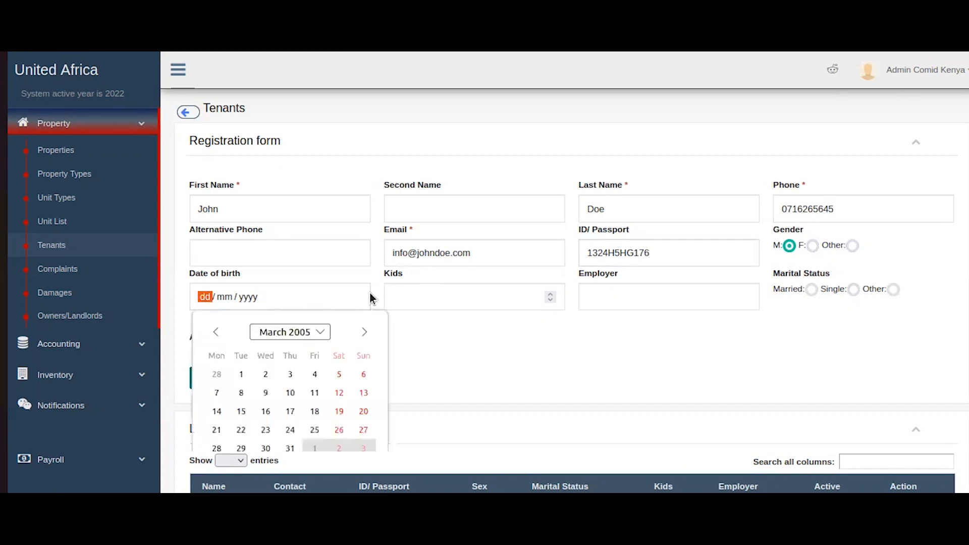
{"action": "left_click", "coordinate": [449, 288]}
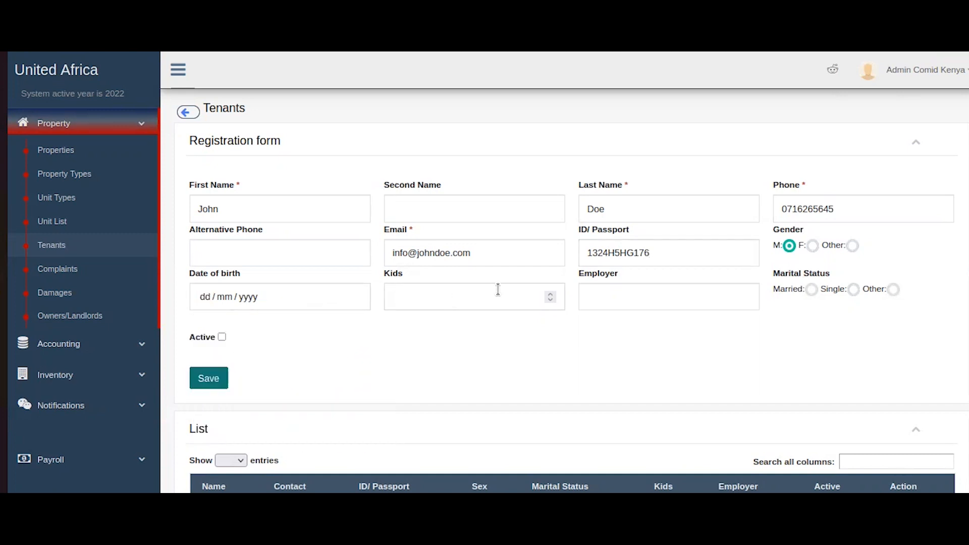
{"action": "type", "text": "1"}
{"action": "left_click", "coordinate": [640, 293]}
{"action": "type", "text": "John Doe Ltd"}
{"action": "left_click", "coordinate": [811, 289]}
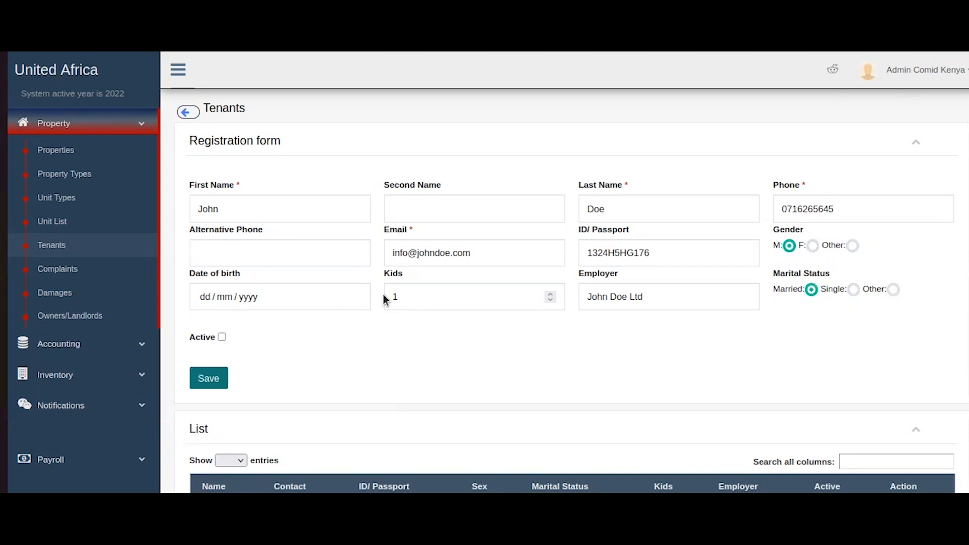
{"action": "left_click", "coordinate": [222, 337]}
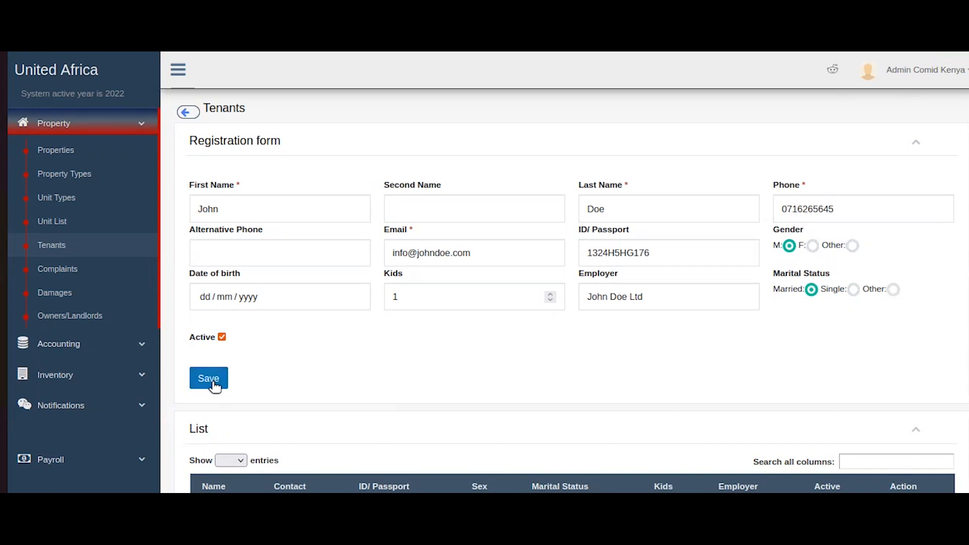
{"action": "left_click", "coordinate": [916, 142]}
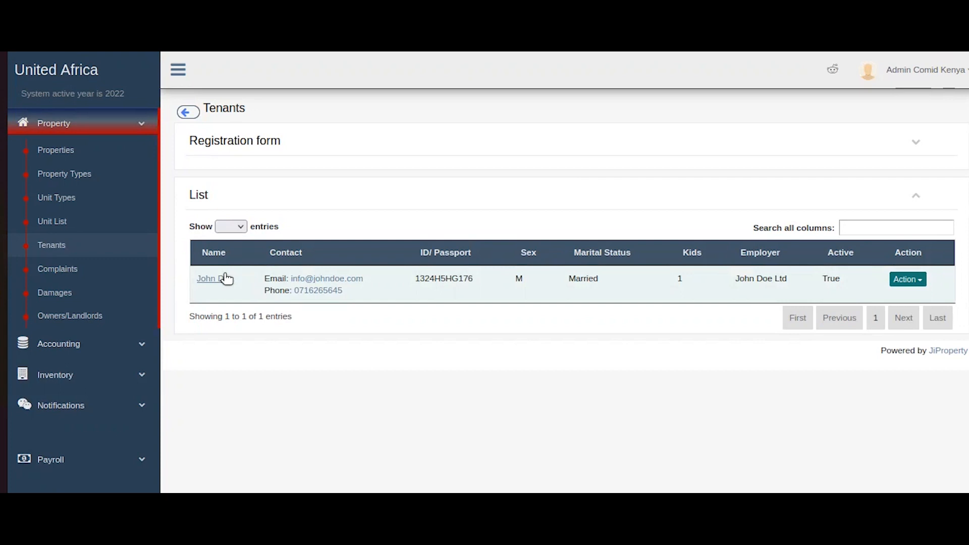
Open the tenant's edit form from the Action menu, then close it and the menu.
{"action": "left_click", "coordinate": [907, 280]}
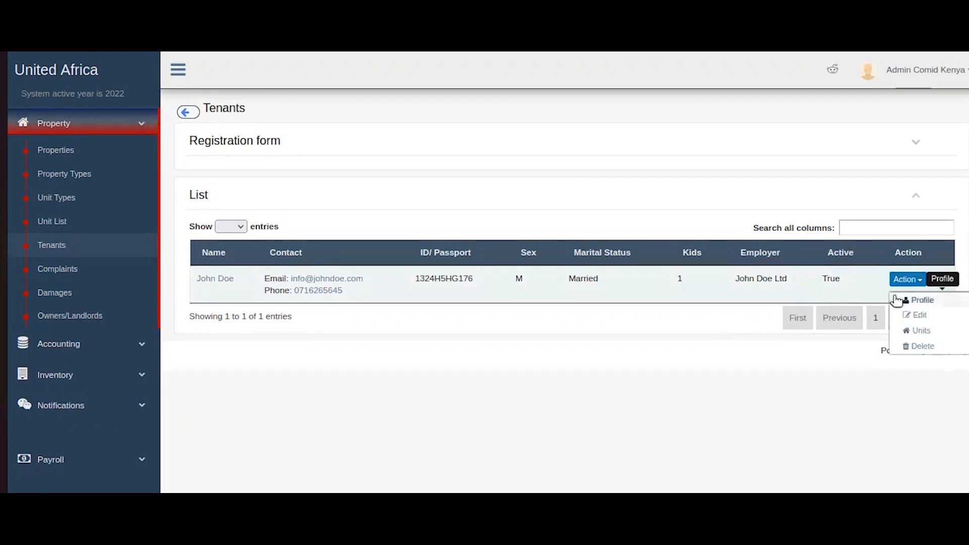
{"action": "left_click", "coordinate": [915, 316]}
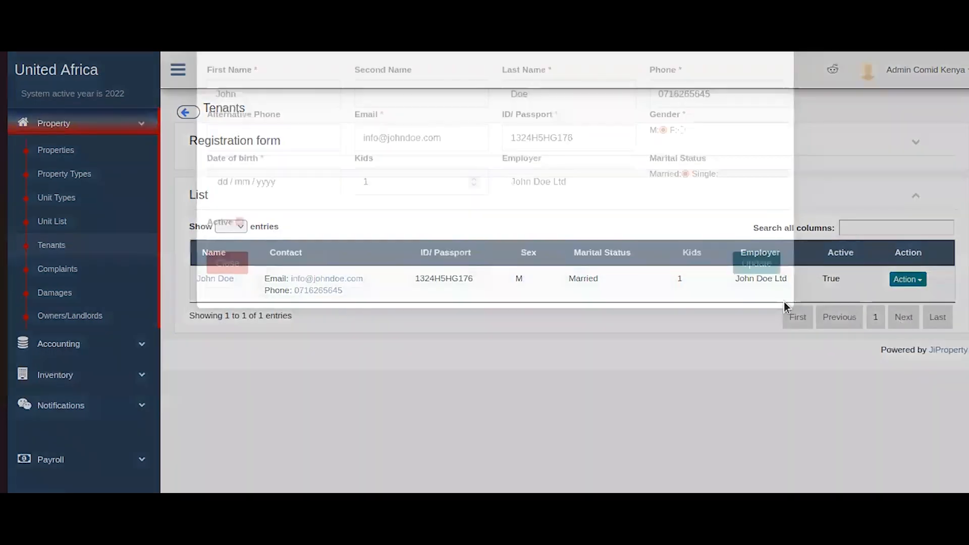
{"action": "left_click", "coordinate": [249, 316]}
{"action": "left_click", "coordinate": [905, 281]}
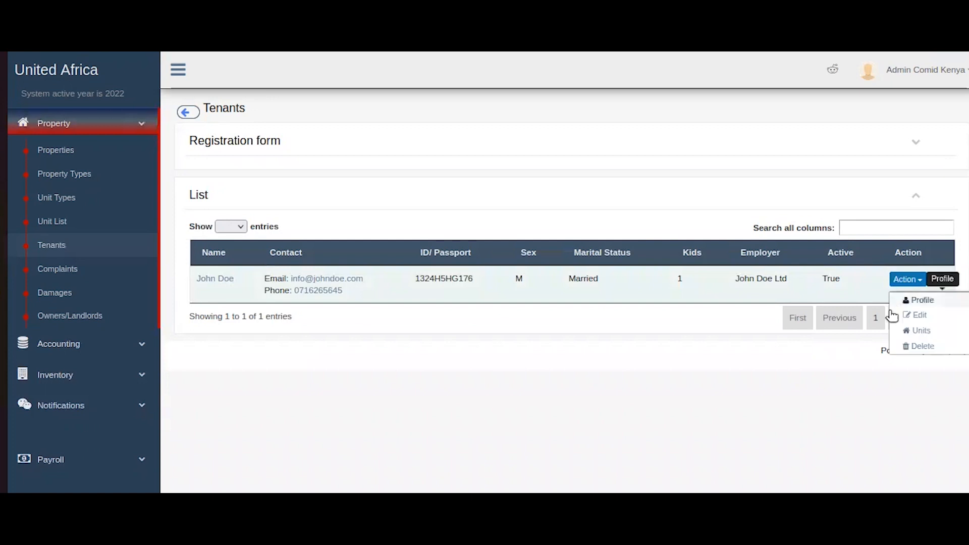
{"action": "left_click", "coordinate": [896, 330]}
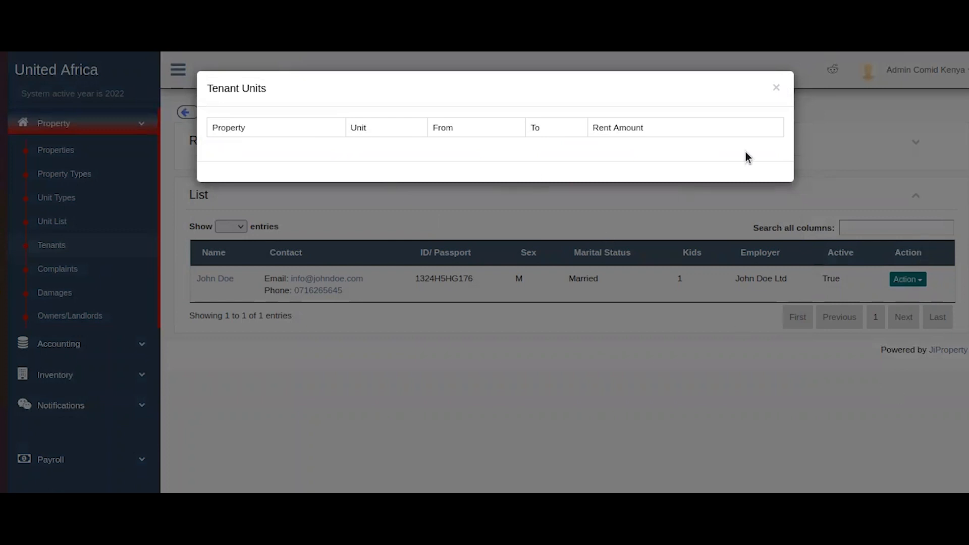
Close the tenant's empty unit list, then open and dismiss the Action dropdown.
{"action": "left_click", "coordinate": [780, 89]}
{"action": "left_click", "coordinate": [909, 281]}
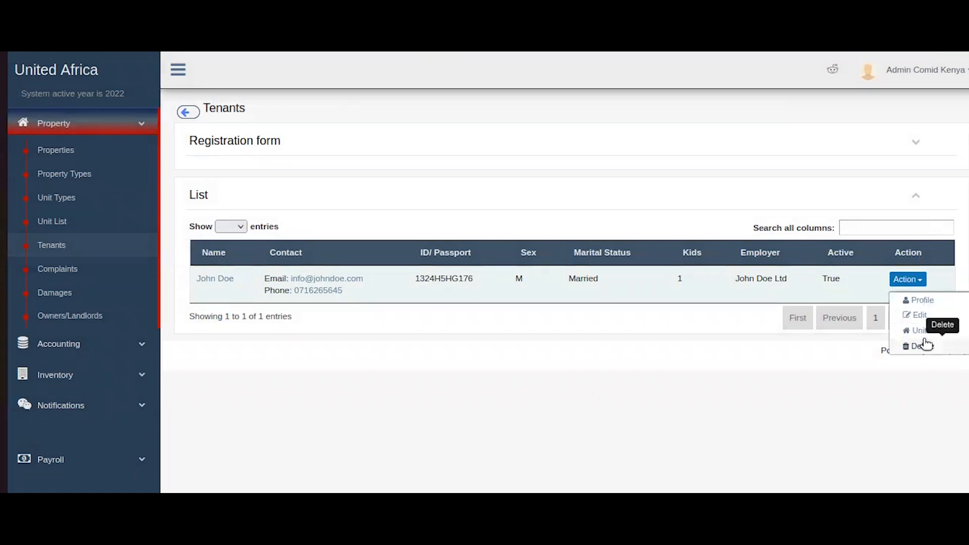
{"action": "left_click", "coordinate": [686, 361]}
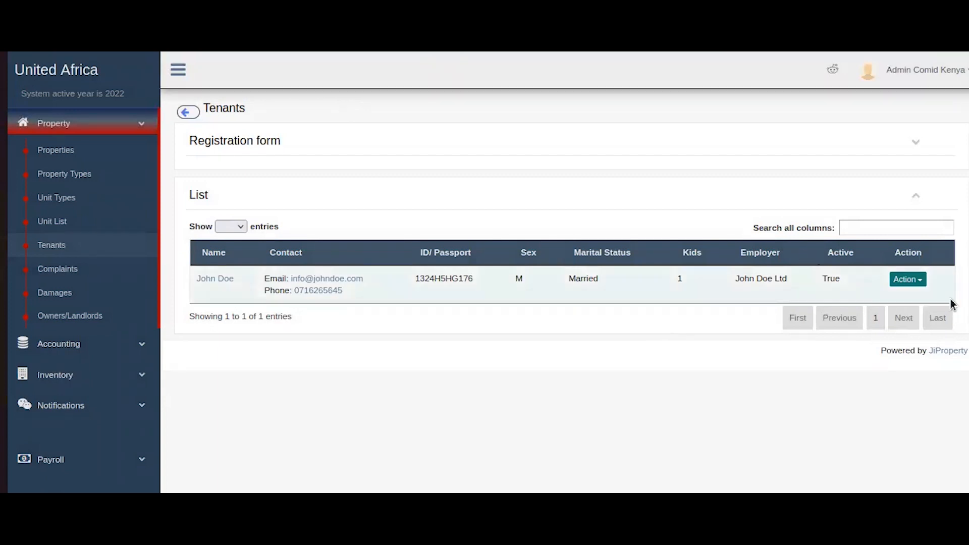
{"action": "left_click", "coordinate": [899, 280]}
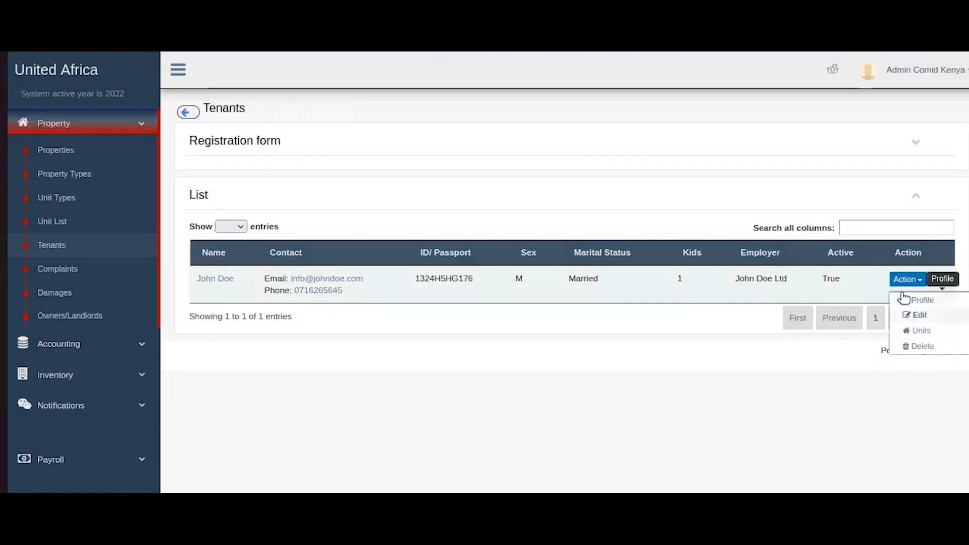
{"action": "left_click", "coordinate": [915, 313]}
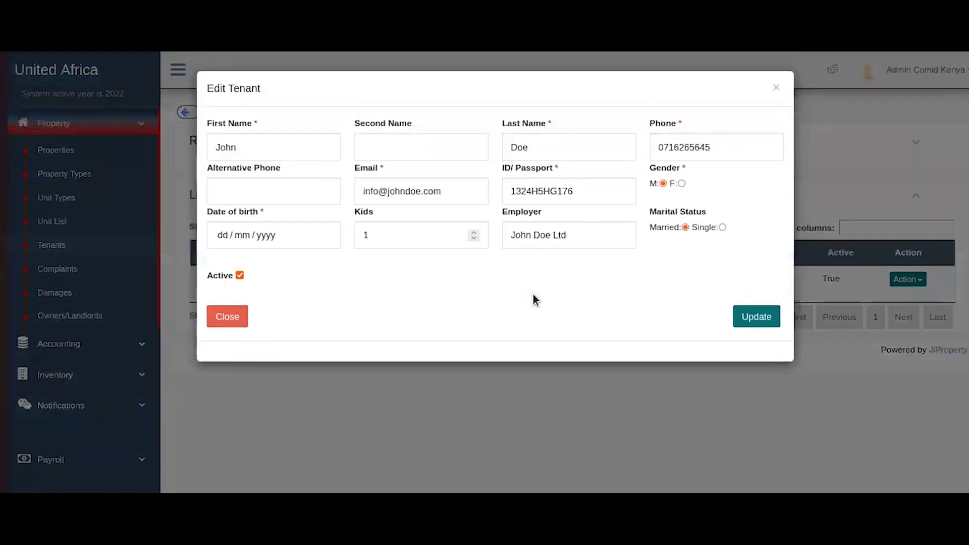
{"action": "left_click", "coordinate": [240, 275]}
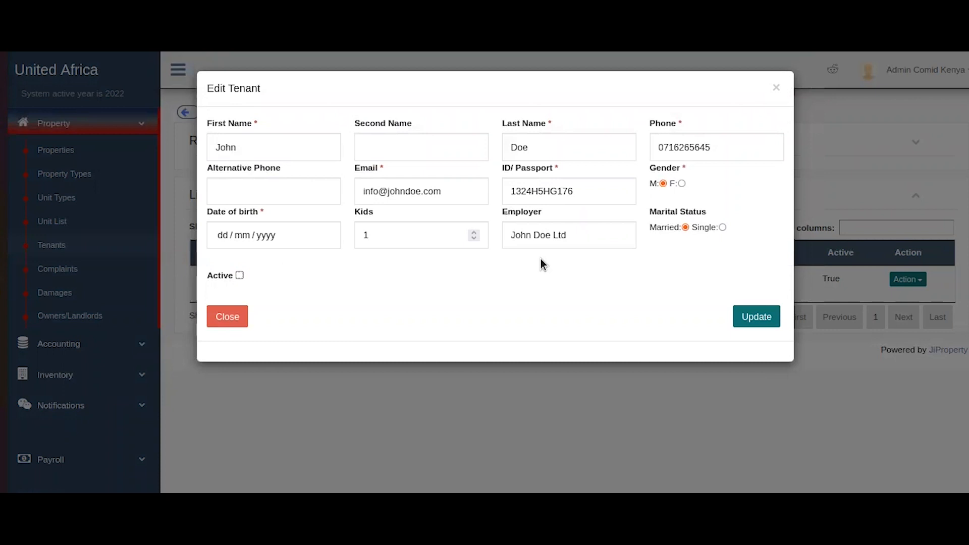
{"action": "left_click", "coordinate": [228, 318]}
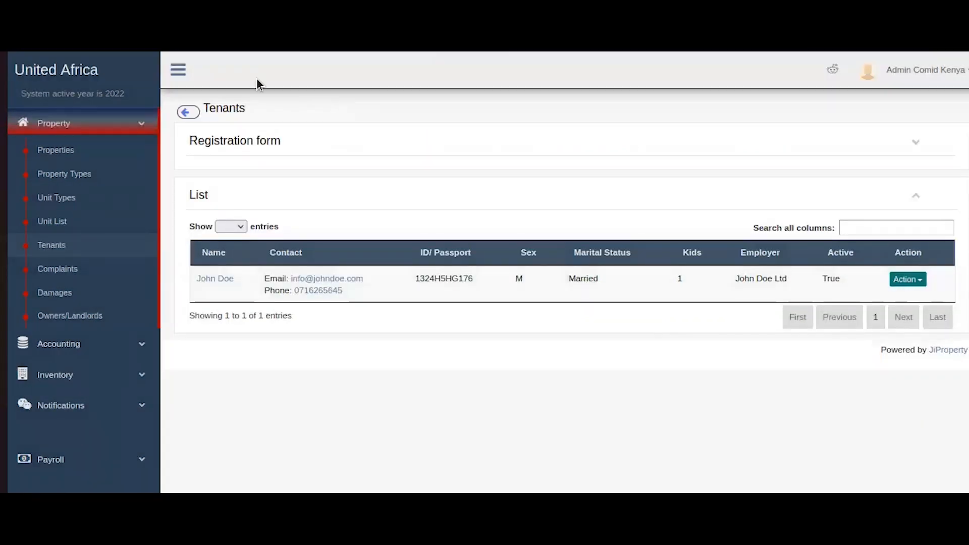
{"action": "mouse_move", "coordinate": [968, 164]}
{"action": "left_mouse_down"}
{"action": "mouse_move", "coordinate": [968, 283]}
{"action": "mouse_move", "coordinate": [968, 162]}
{"action": "left_mouse_up"}
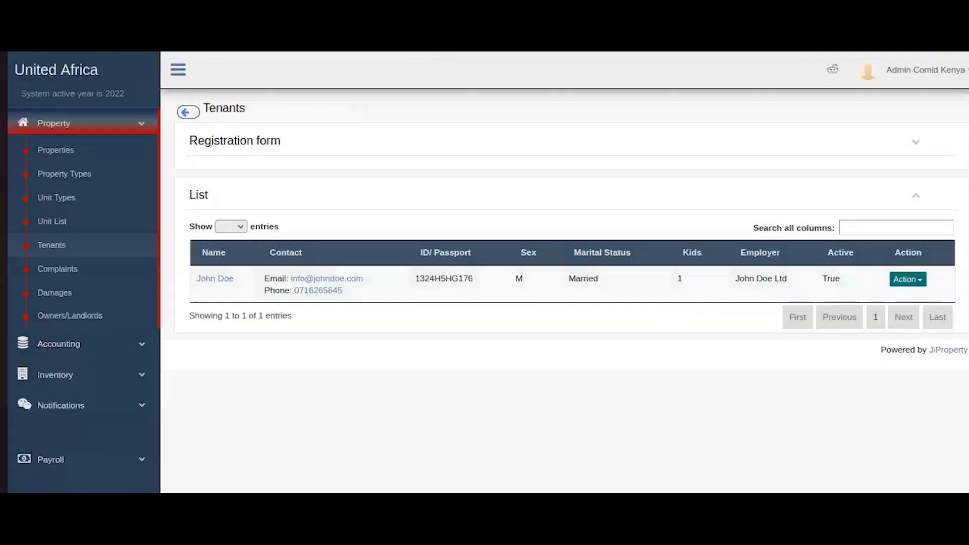
View the tenant's profile page, go back, and return to the main dashboard.
{"action": "left_click", "coordinate": [210, 279]}
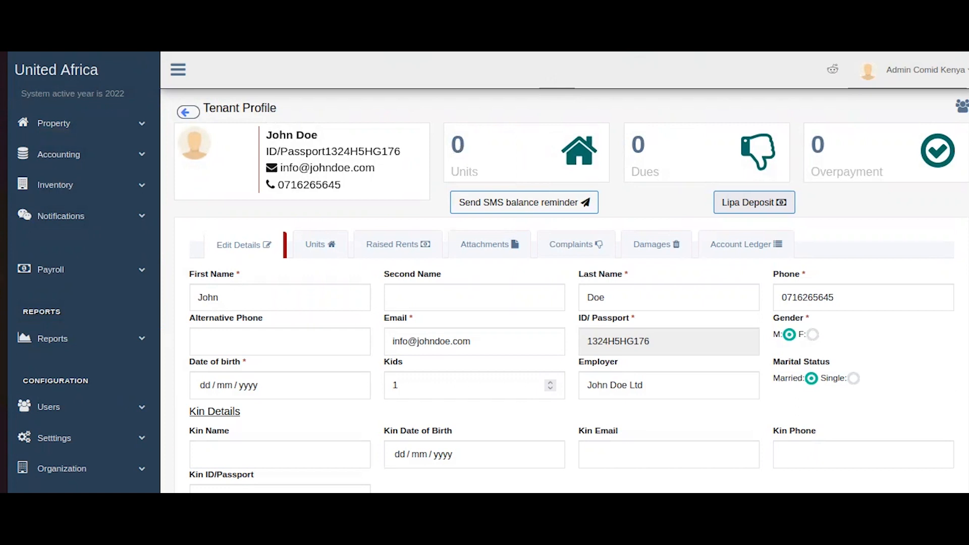
{"action": "key", "text": "alt+Left"}
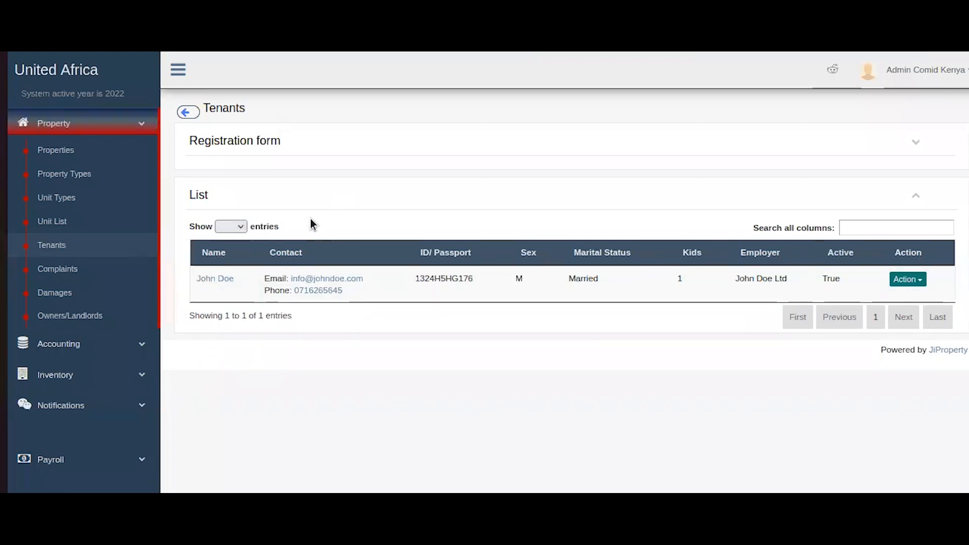
{"action": "left_click", "coordinate": [77, 75]}
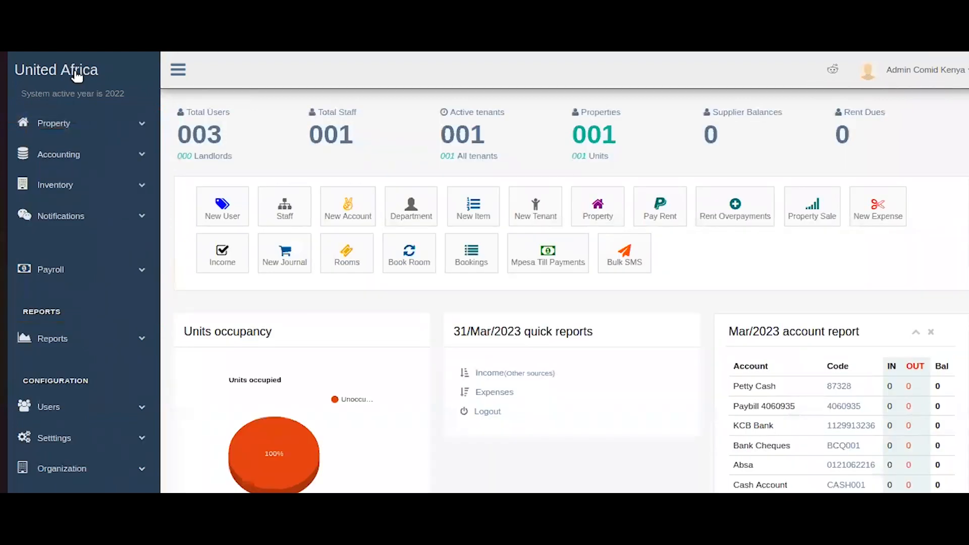
Navigate Property > Properties to Demo Property 1's profile and its Units tab.
{"action": "left_click", "coordinate": [79, 121]}
{"action": "left_click", "coordinate": [72, 152]}
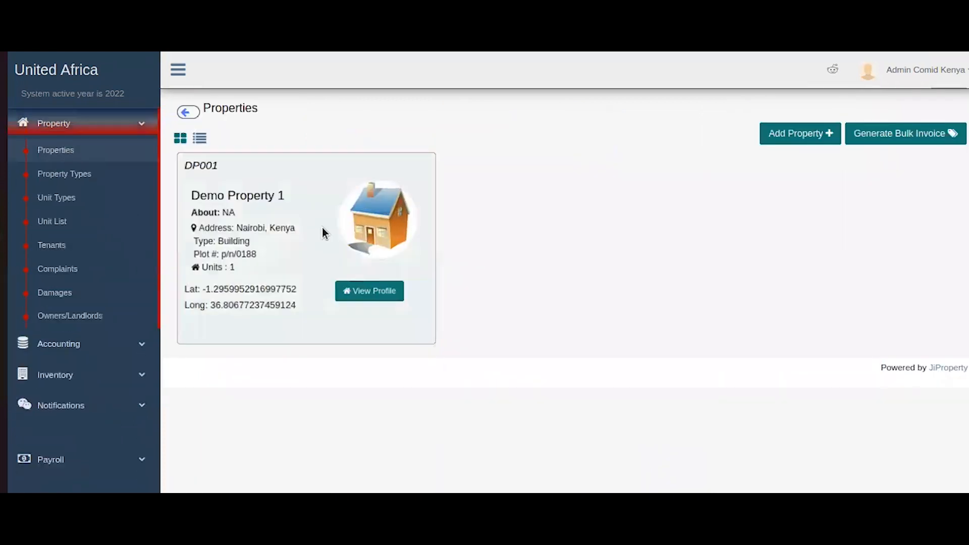
{"action": "left_click", "coordinate": [370, 297]}
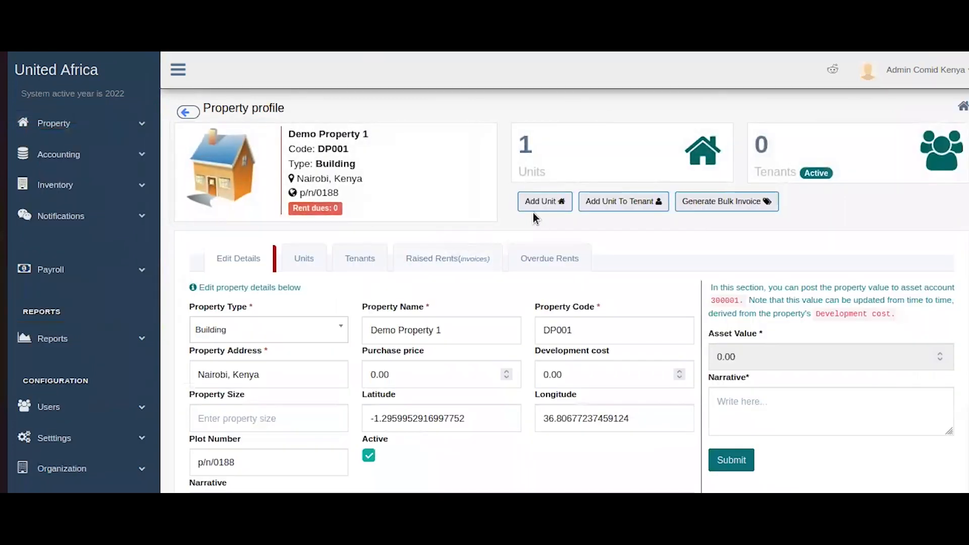
{"action": "left_click", "coordinate": [317, 259]}
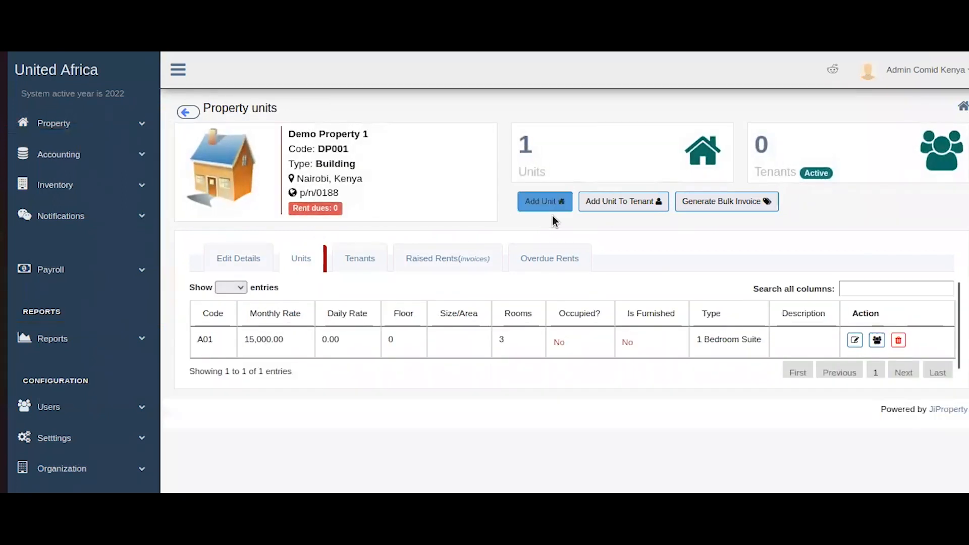
Start a new tenancy assigning unit A01 to the registered tenant.
{"action": "left_click", "coordinate": [589, 201]}
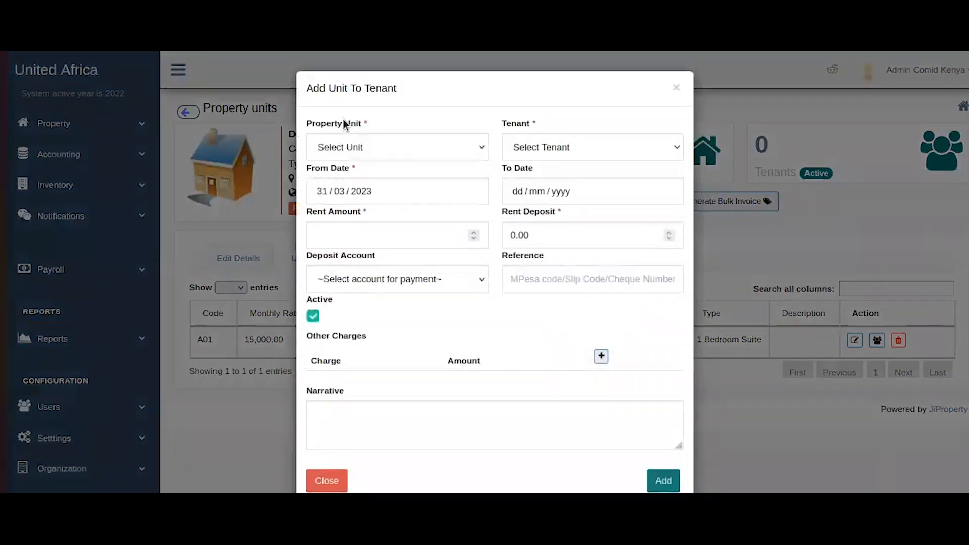
{"action": "left_click", "coordinate": [381, 147]}
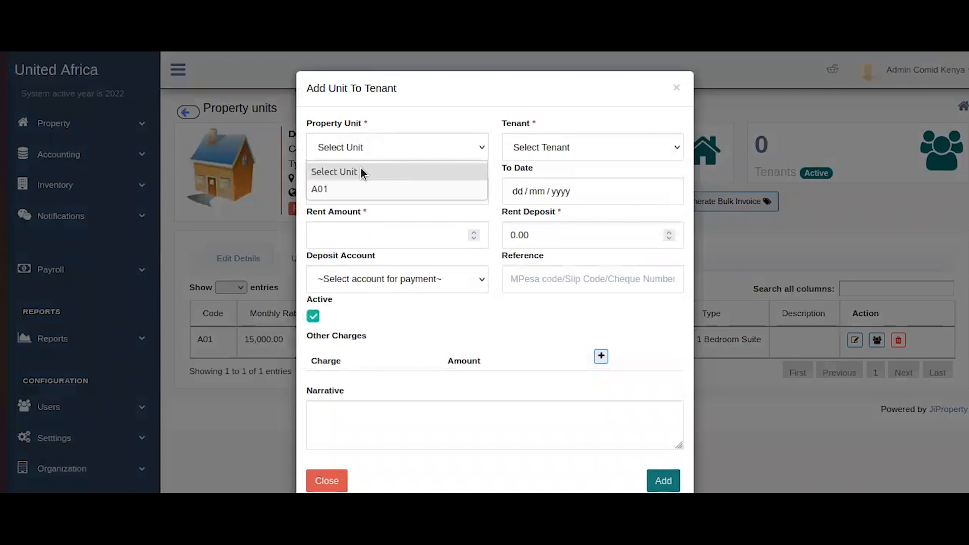
{"action": "left_click", "coordinate": [360, 188]}
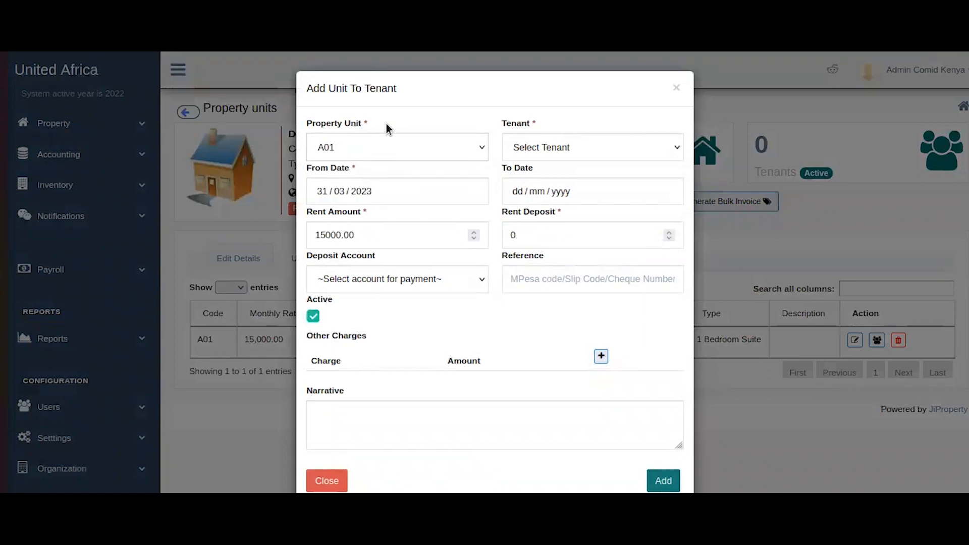
{"action": "left_click_drag", "start_coordinate": [312, 235], "coordinate": [409, 247]}
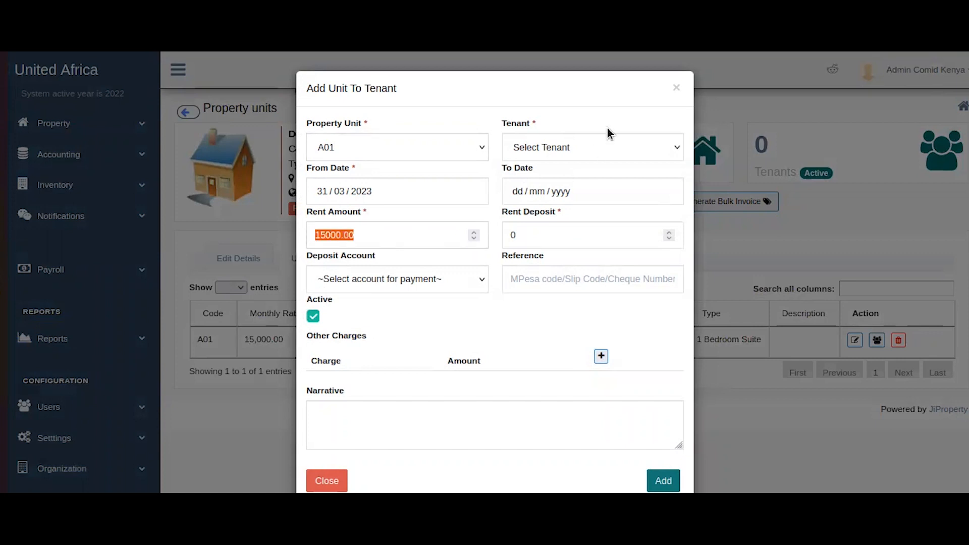
{"action": "left_click", "coordinate": [597, 144]}
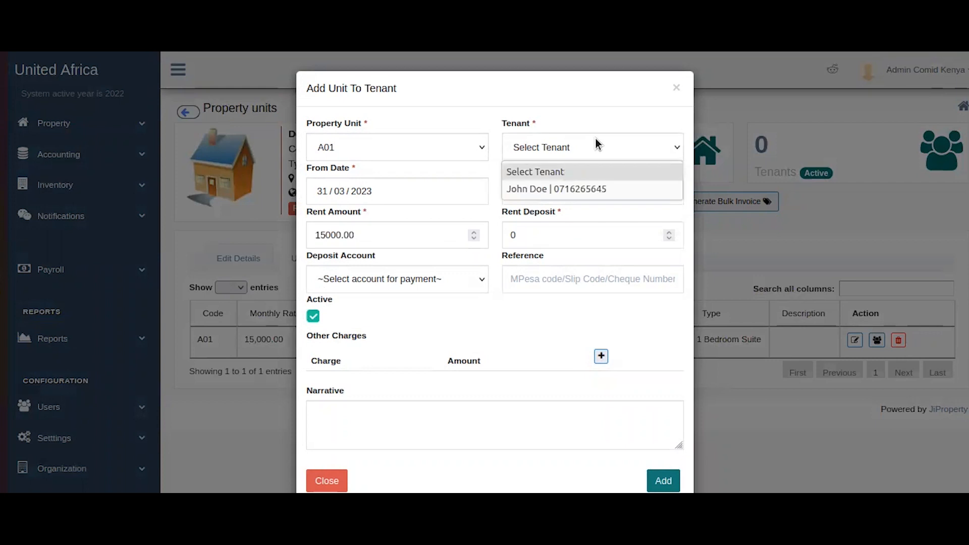
{"action": "left_click", "coordinate": [542, 190]}
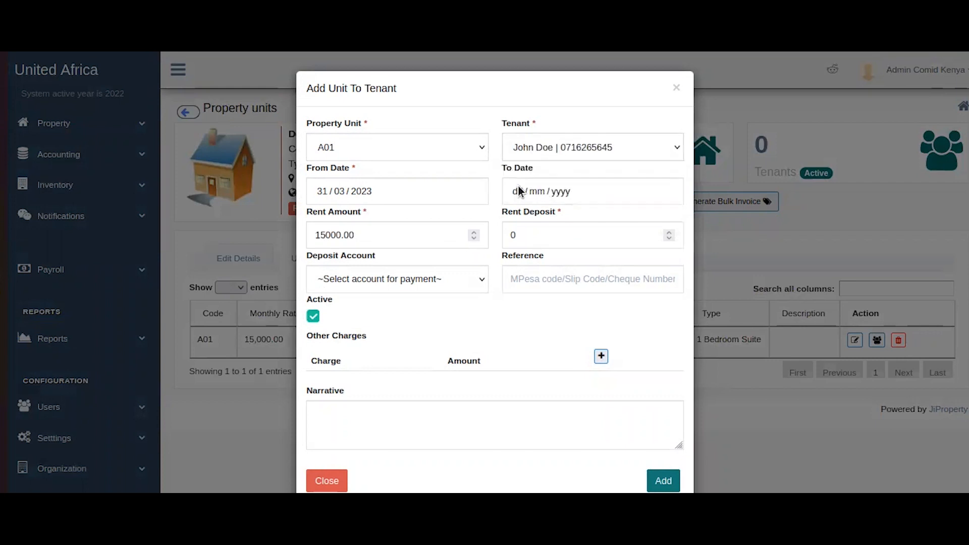
Set the tenancy dates from 01/03/2023 to 31/08/2023.
{"action": "left_click", "coordinate": [404, 185]}
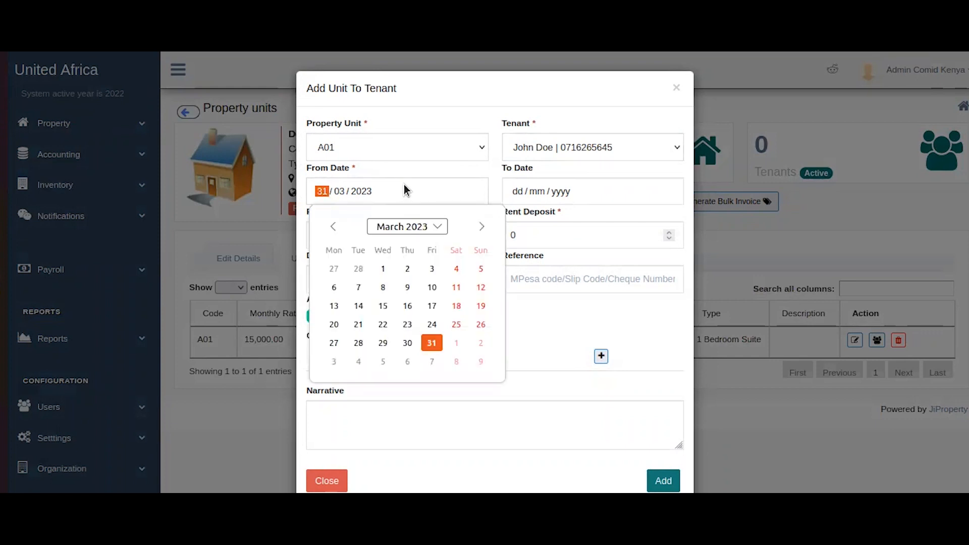
{"action": "left_click", "coordinate": [387, 271]}
{"action": "left_click", "coordinate": [604, 189]}
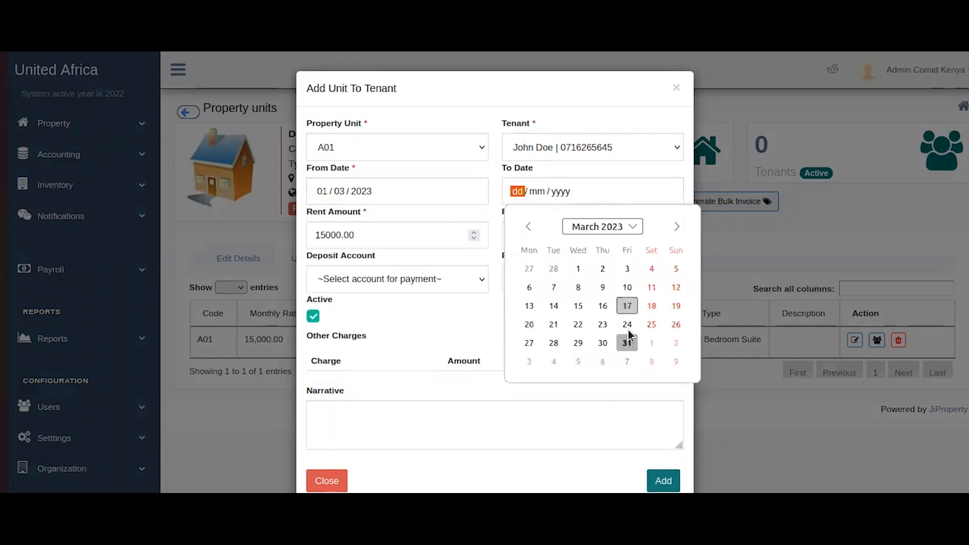
{"action": "left_click", "coordinate": [677, 226]}
{"action": "left_click", "coordinate": [677, 226]}
{"action": "left_click", "coordinate": [676, 226]}
{"action": "left_click", "coordinate": [677, 227]}
{"action": "left_click", "coordinate": [676, 226]}
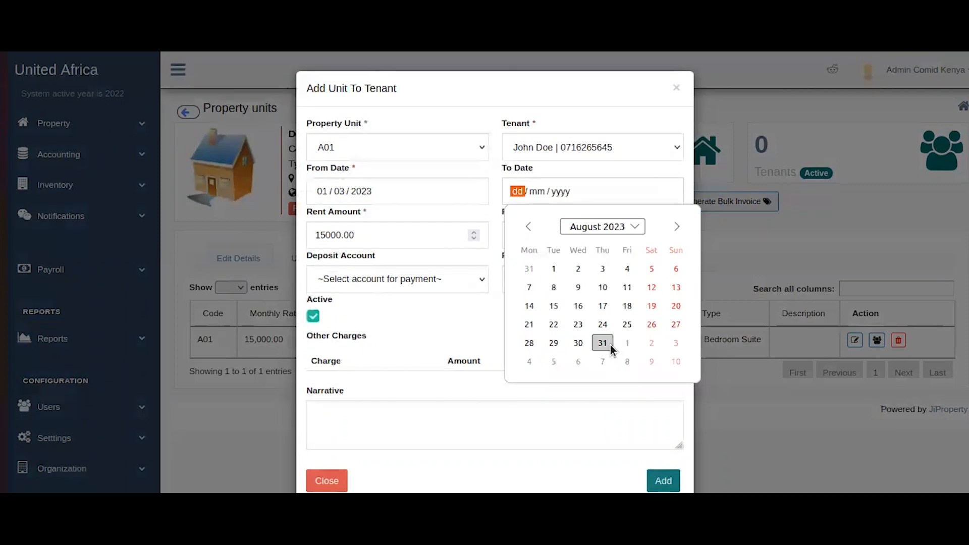
{"action": "left_click", "coordinate": [603, 344]}
{"action": "left_click", "coordinate": [392, 217]}
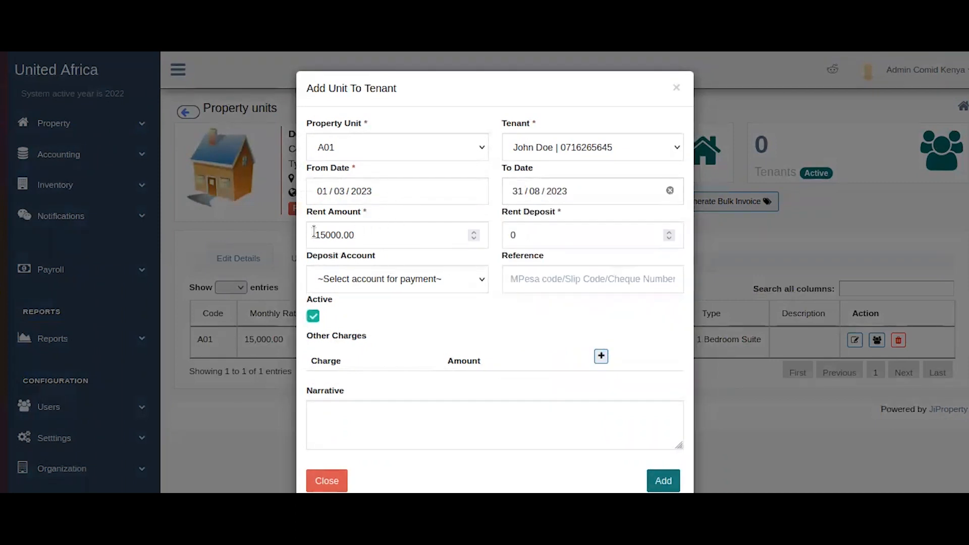
Edit the rent amount digits, leaving the rent at 15000.00.
{"action": "left_click", "coordinate": [426, 233]}
{"action": "left_click", "coordinate": [329, 231]}
{"action": "key", "text": "shift+Left"}
{"action": "type", "text": "4"}
{"action": "key", "text": "shift+Left"}
{"action": "type", "text": "5"}
Set the rent deposit to 17000.
{"action": "left_click", "coordinate": [576, 240]}
{"action": "key", "text": "ctrl+a"}
{"action": "type", "text": "15000"}
{"action": "key", "text": "Left"}
{"action": "key", "text": "Left"}
{"action": "key", "text": "Left"}
{"action": "key", "text": "shift+Left"}
{"action": "type", "text": "7"}
Choose KCB Bank as the deposit account and enter the payment reference.
{"action": "left_click", "coordinate": [447, 279]}
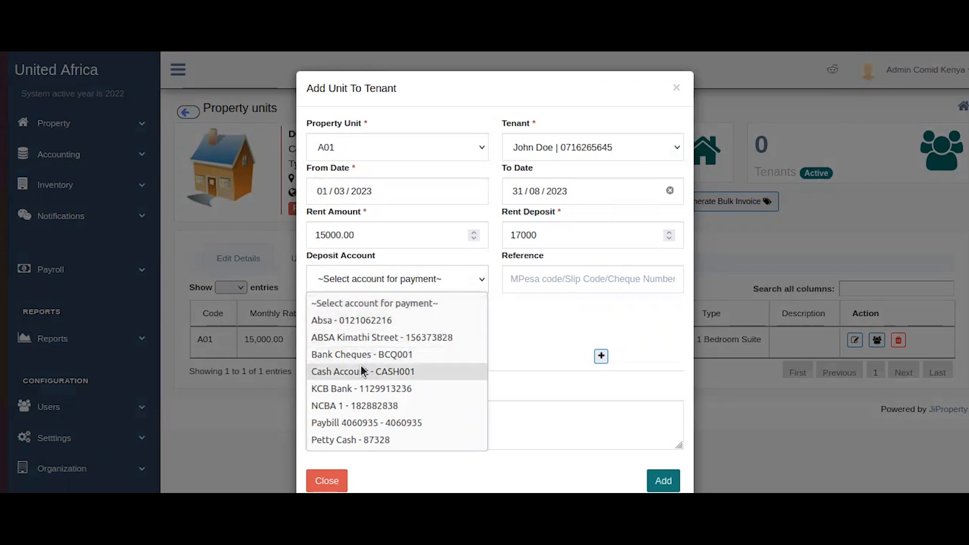
{"action": "left_click", "coordinate": [347, 385]}
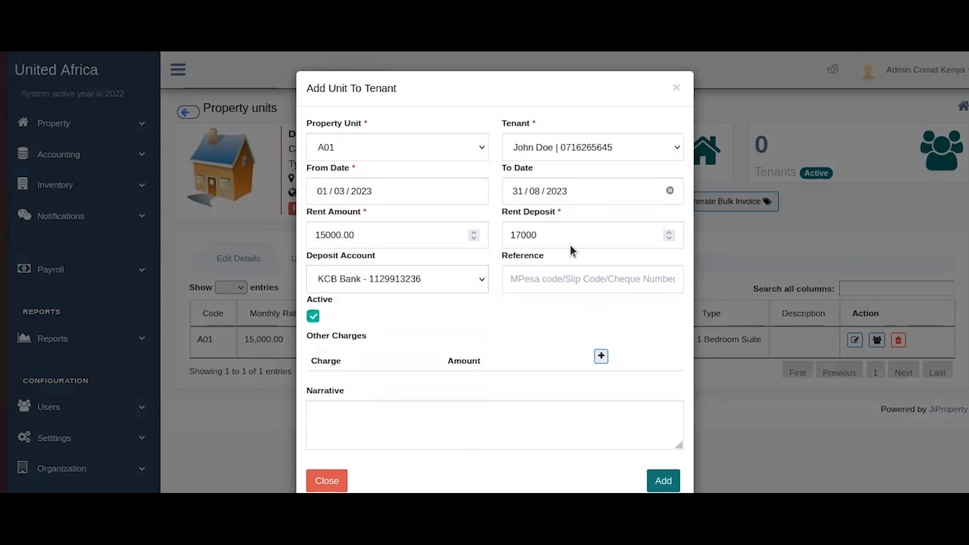
{"action": "left_click", "coordinate": [538, 279]}
{"action": "type", "text": "OISUYW6WEEW"}
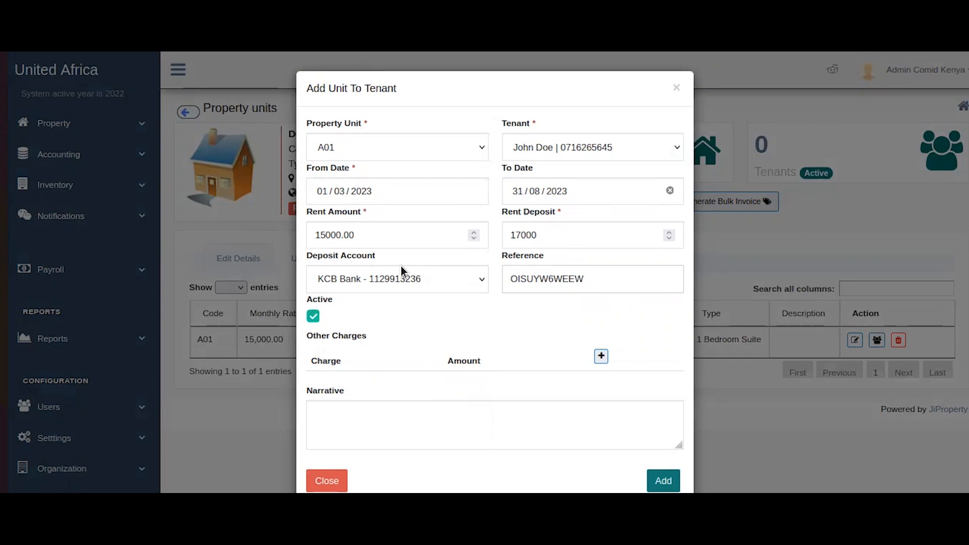
{"action": "scroll", "coordinate": [405, 275], "scroll_direction": "down", "scroll_amount": 1}
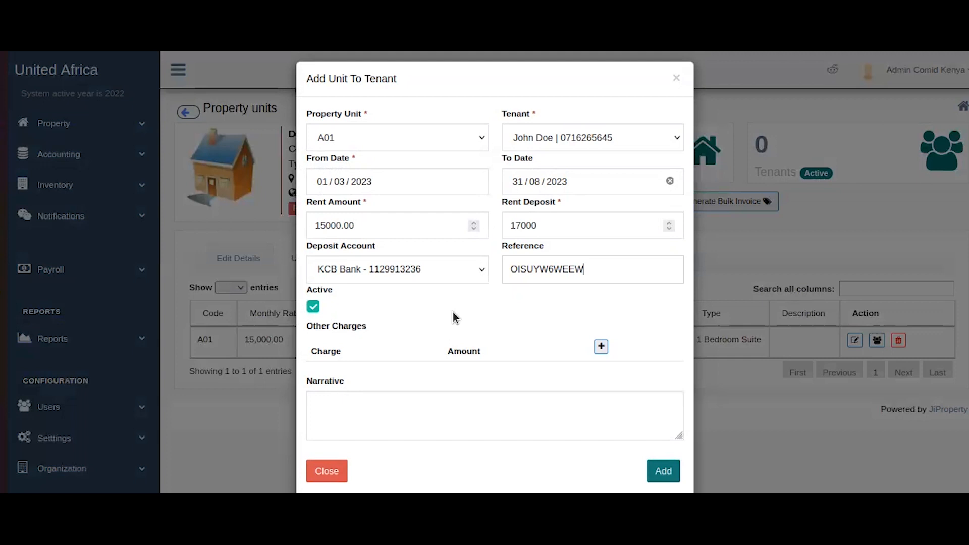
{"action": "left_click_drag", "start_coordinate": [313, 327], "coordinate": [375, 343]}
Add a Parking Fee charge of 500 under Other Charges.
{"action": "left_click", "coordinate": [384, 343]}
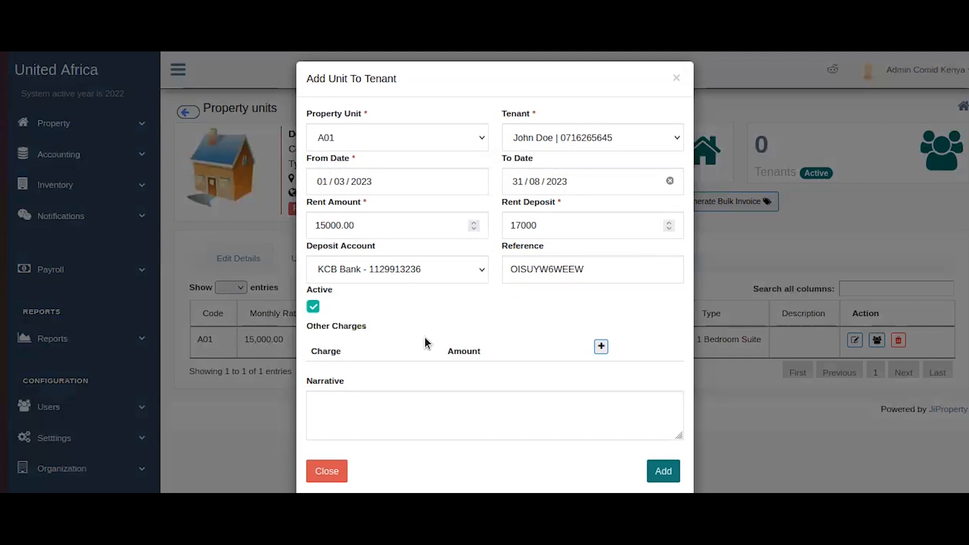
{"action": "left_click", "coordinate": [601, 348]}
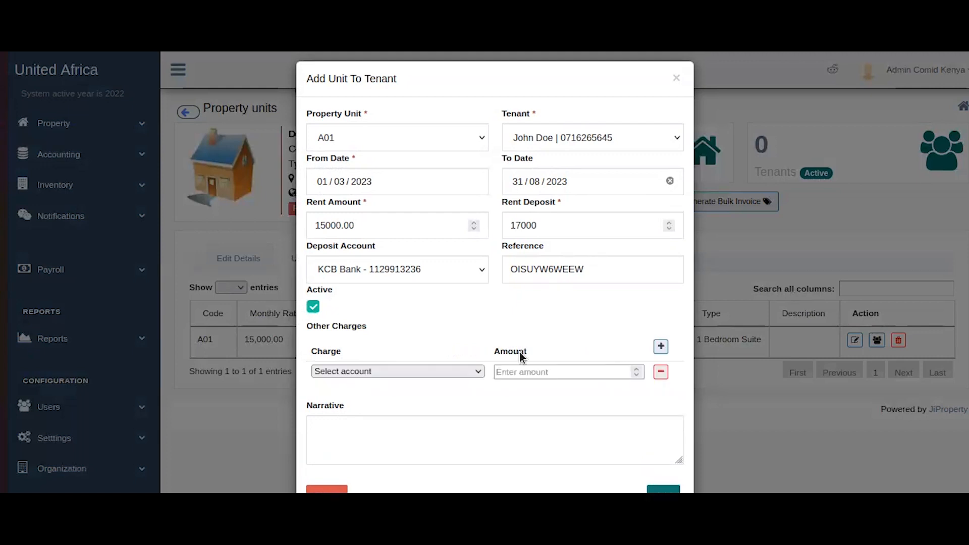
{"action": "scroll", "coordinate": [586, 399], "scroll_direction": "down", "scroll_amount": 1}
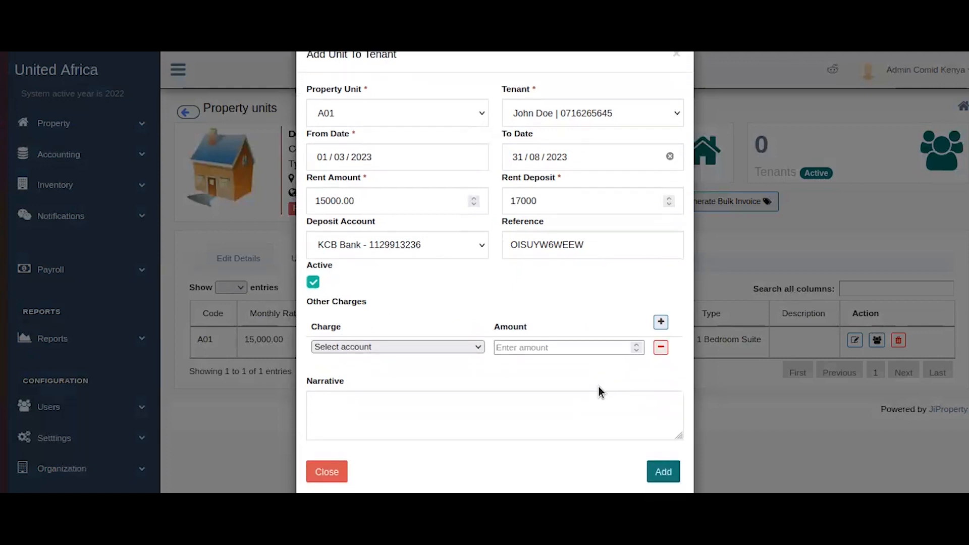
{"action": "left_click", "coordinate": [333, 346]}
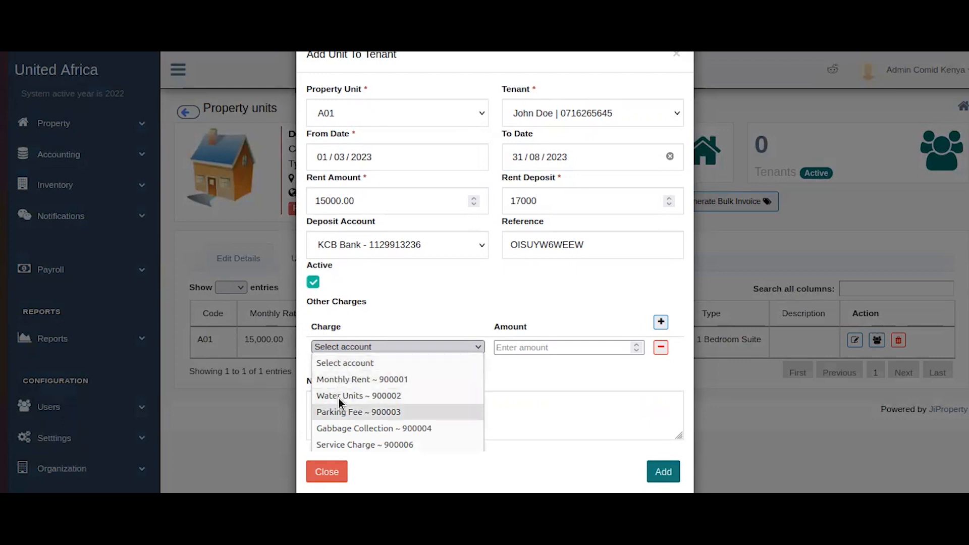
{"action": "left_click", "coordinate": [337, 412]}
{"action": "left_click", "coordinate": [571, 348]}
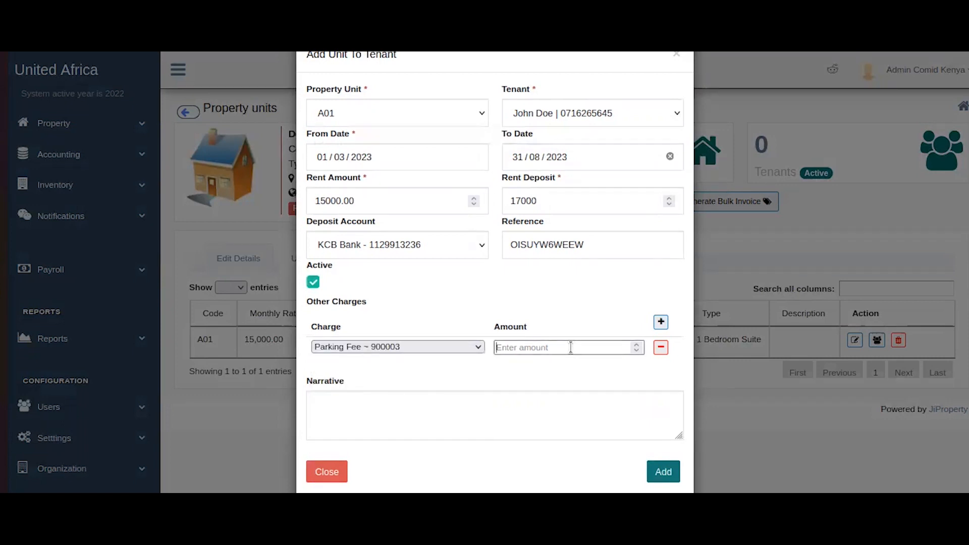
{"action": "type", "text": "500"}
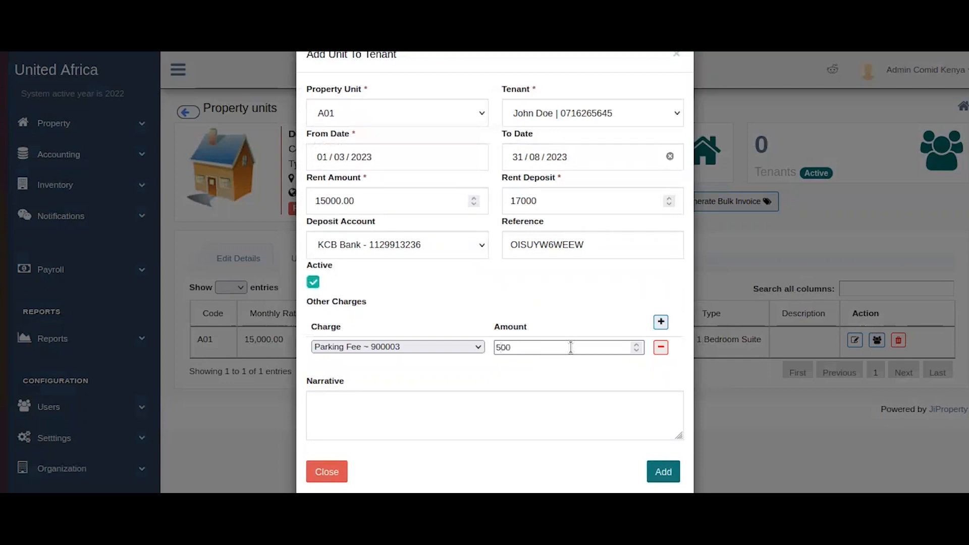
Add a Gabbage Collection charge of 300 and remove the extra empty charge row.
{"action": "left_click", "coordinate": [661, 323]}
{"action": "left_click", "coordinate": [387, 371]}
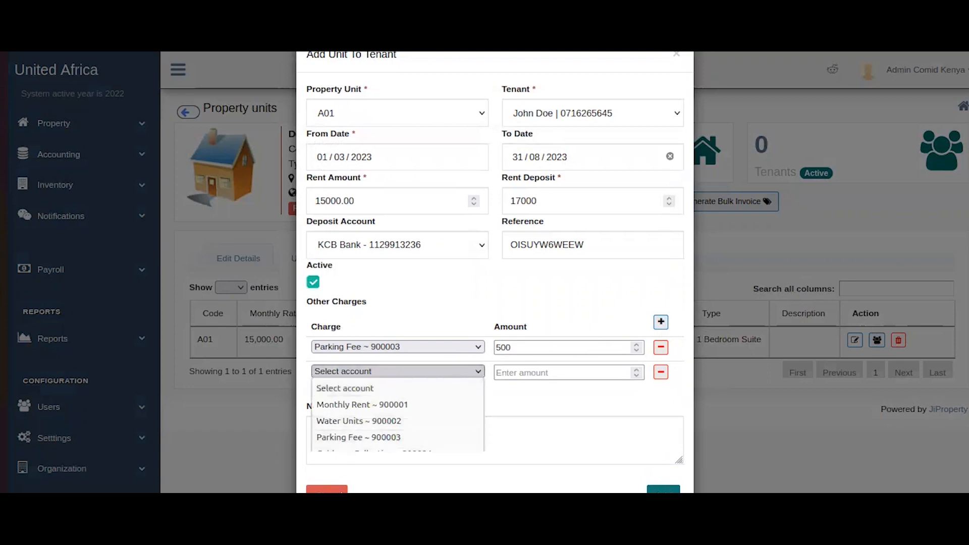
{"action": "left_click", "coordinate": [375, 449]}
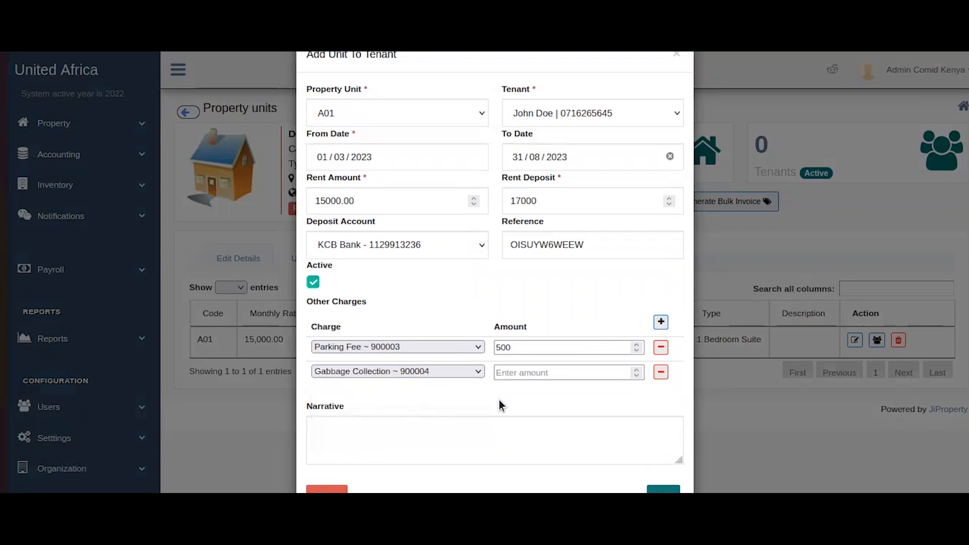
{"action": "left_click", "coordinate": [580, 367]}
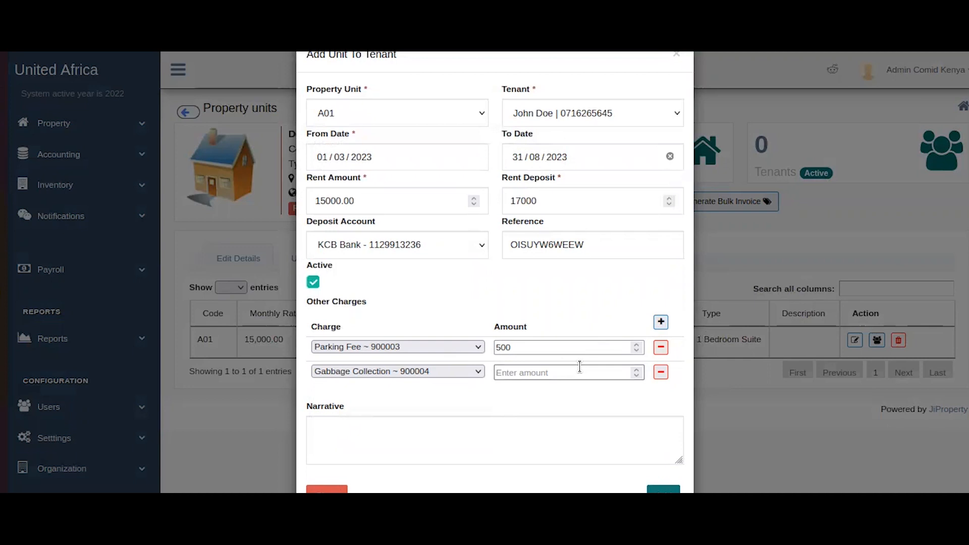
{"action": "type", "text": "300"}
{"action": "left_click", "coordinate": [661, 322]}
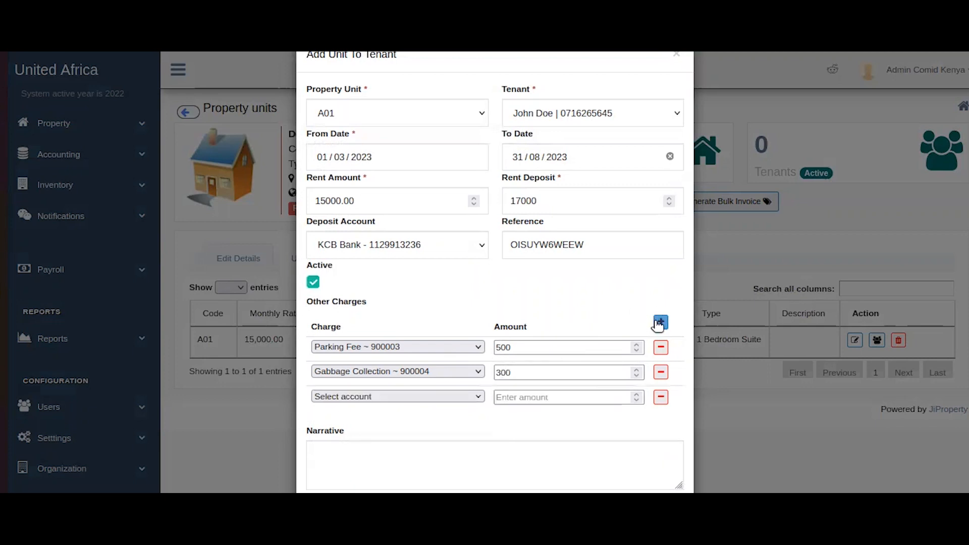
{"action": "left_click", "coordinate": [663, 400]}
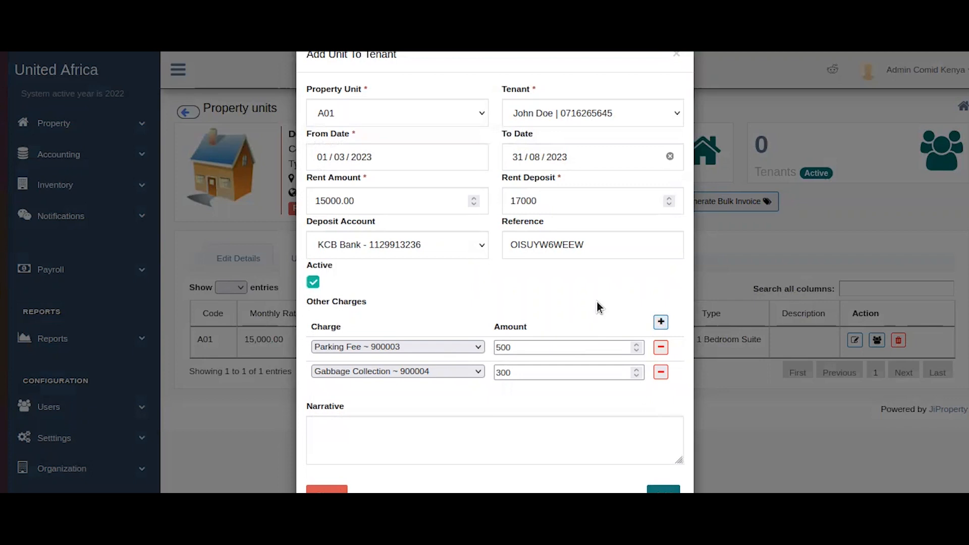
{"action": "scroll", "coordinate": [597, 307], "scroll_direction": "down", "scroll_amount": 1}
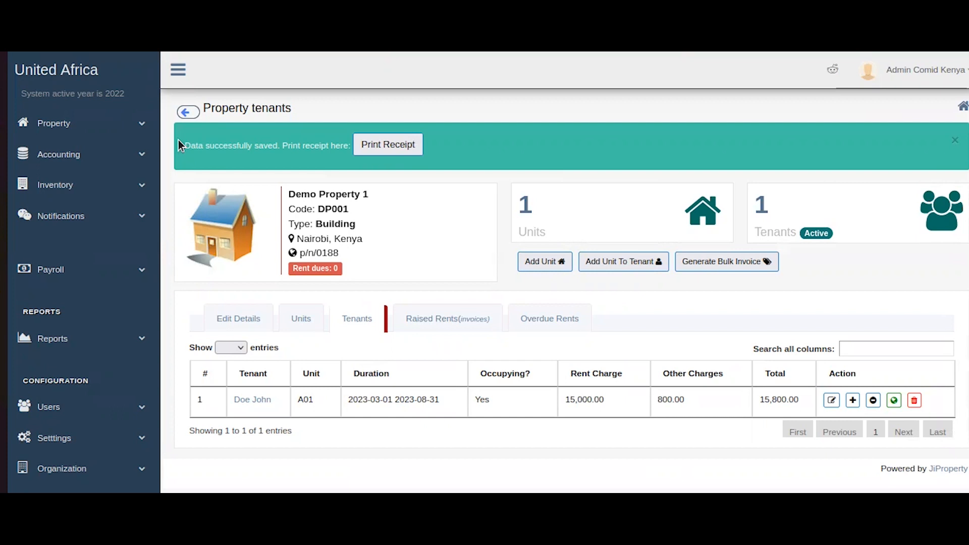
View the 17,000.00 rent deposit receipt for Demo Property 1 - A01, then dismiss the data-saved message.
{"action": "left_click", "coordinate": [375, 149]}
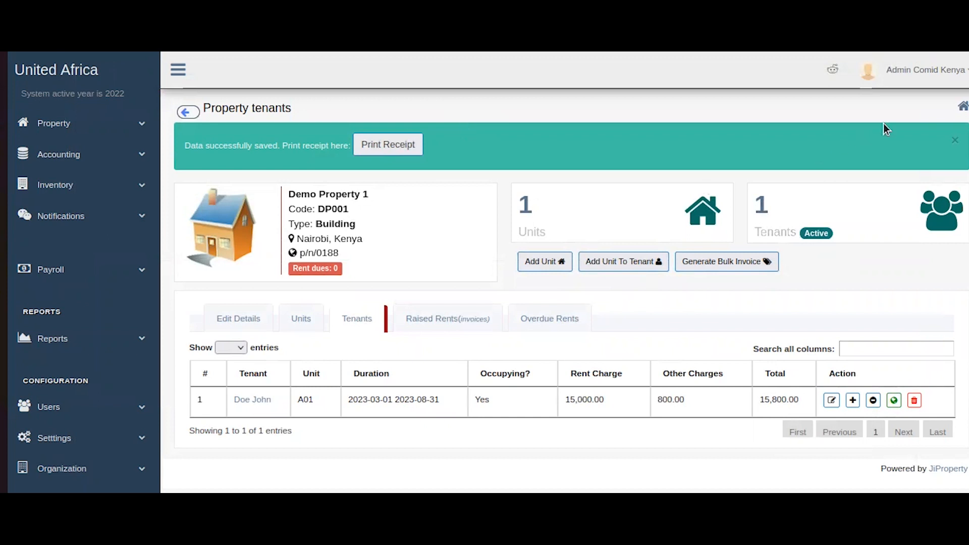
{"action": "left_click", "coordinate": [955, 140]}
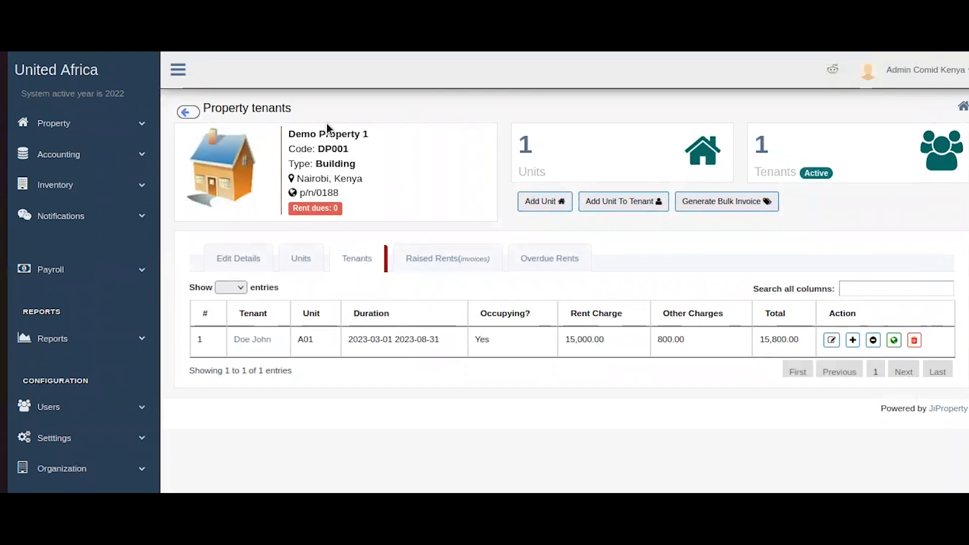
{"action": "left_click", "coordinate": [353, 253]}
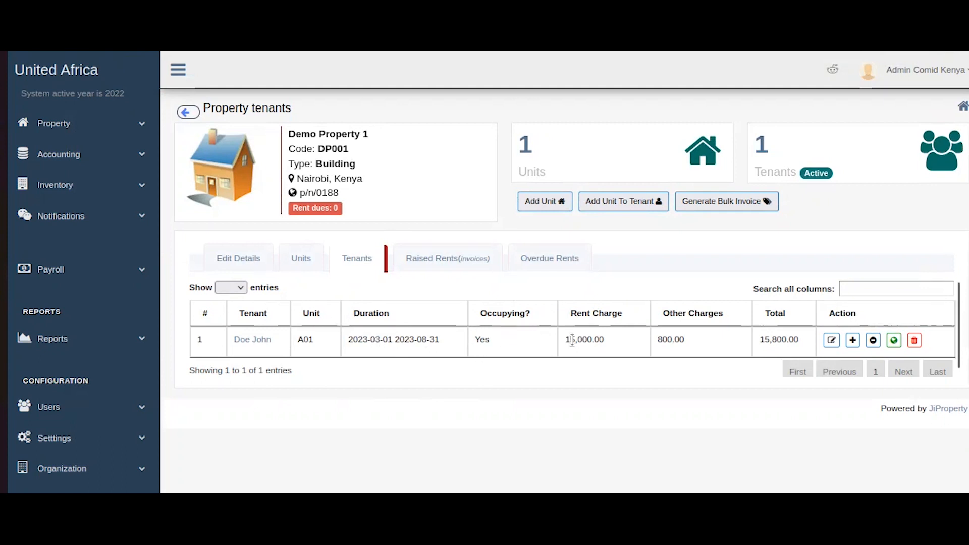
{"action": "left_click_drag", "start_coordinate": [568, 340], "coordinate": [577, 339]}
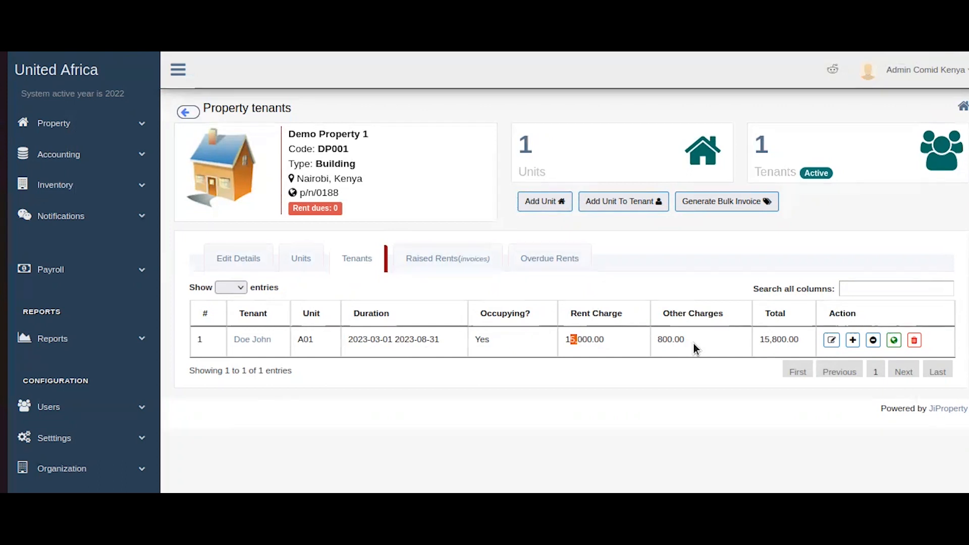
{"action": "left_click_drag", "start_coordinate": [759, 341], "coordinate": [806, 339]}
{"action": "left_click", "coordinate": [804, 345]}
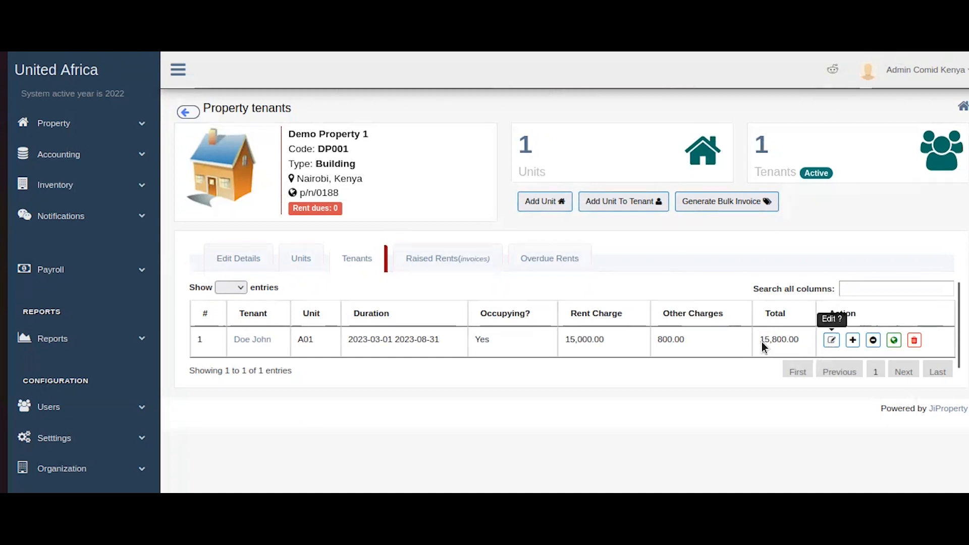
{"action": "left_click", "coordinate": [831, 339]}
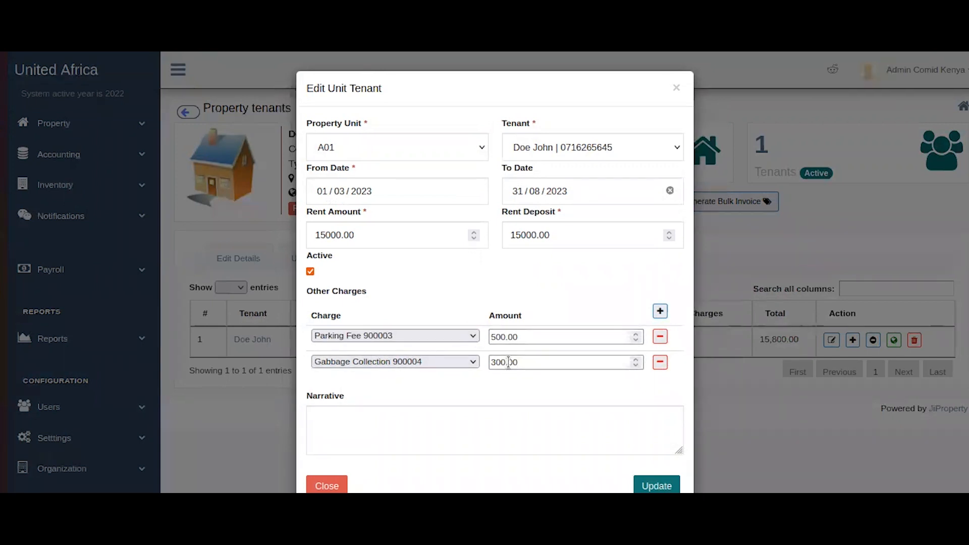
{"action": "left_click", "coordinate": [676, 88]}
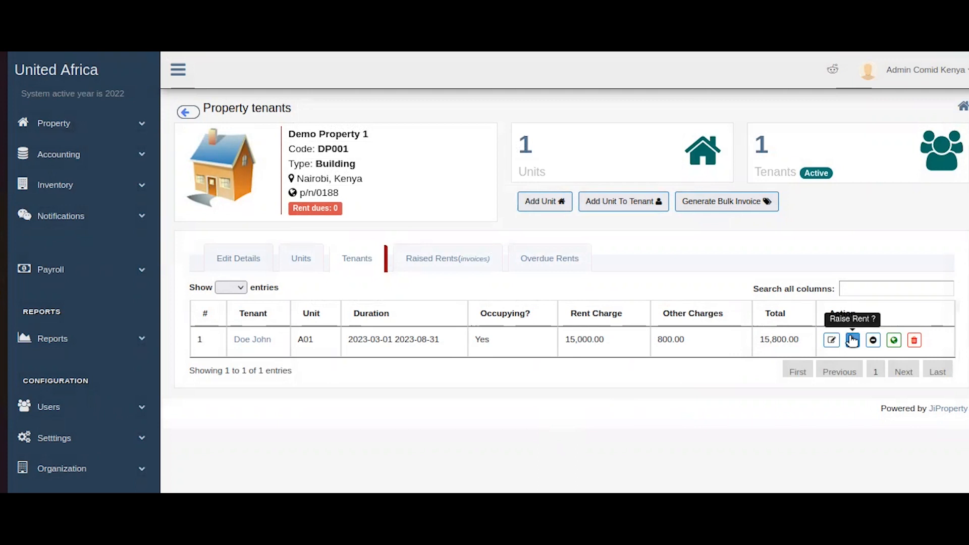
{"action": "left_click", "coordinate": [853, 341]}
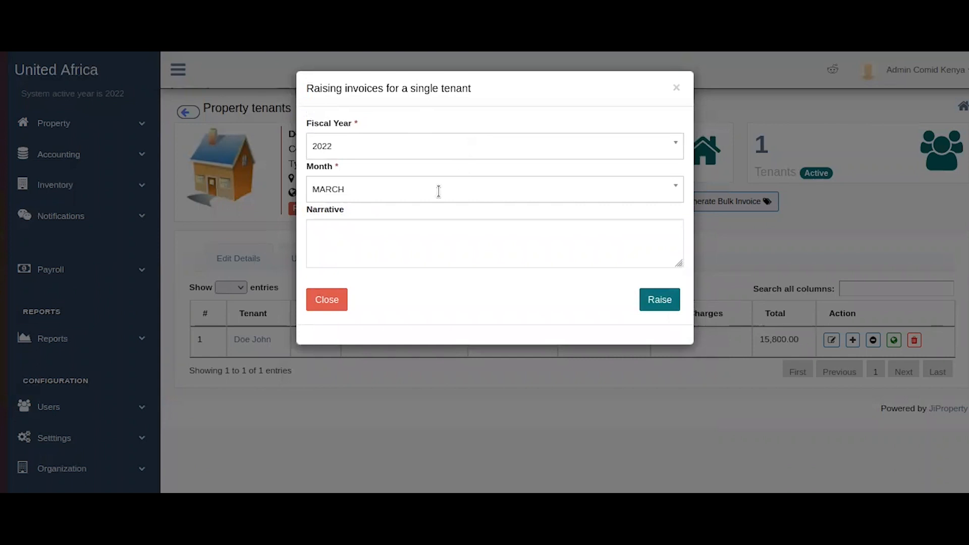
{"action": "left_click", "coordinate": [331, 311]}
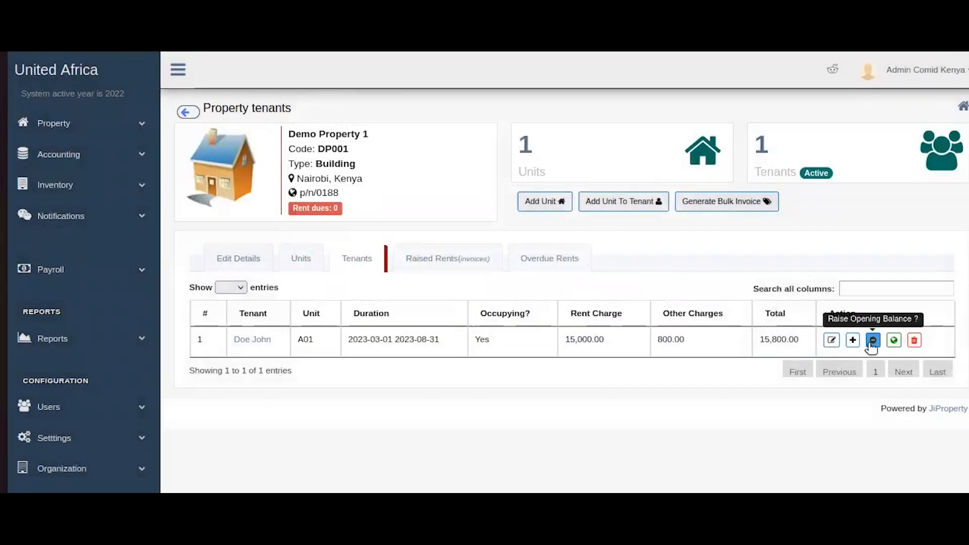
{"action": "left_click", "coordinate": [873, 341]}
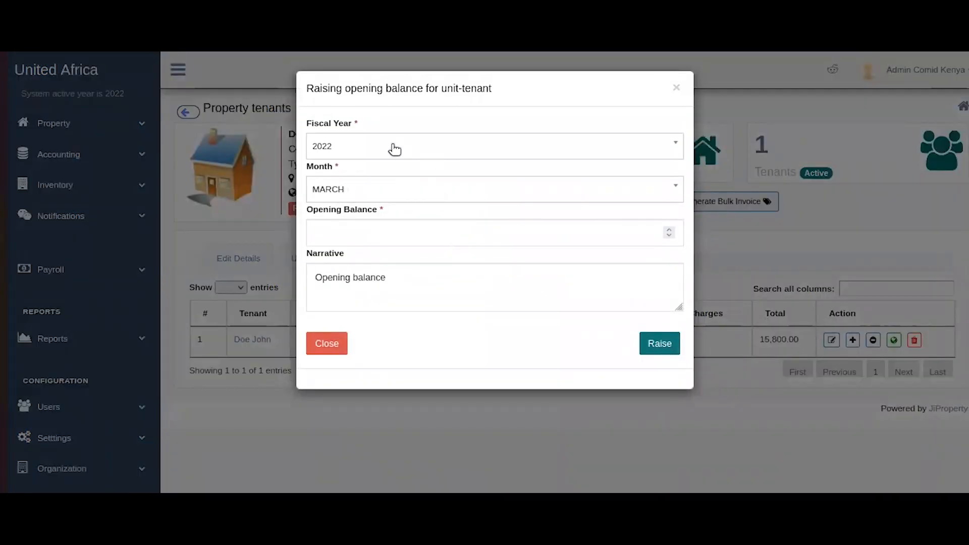
{"action": "left_click", "coordinate": [320, 341]}
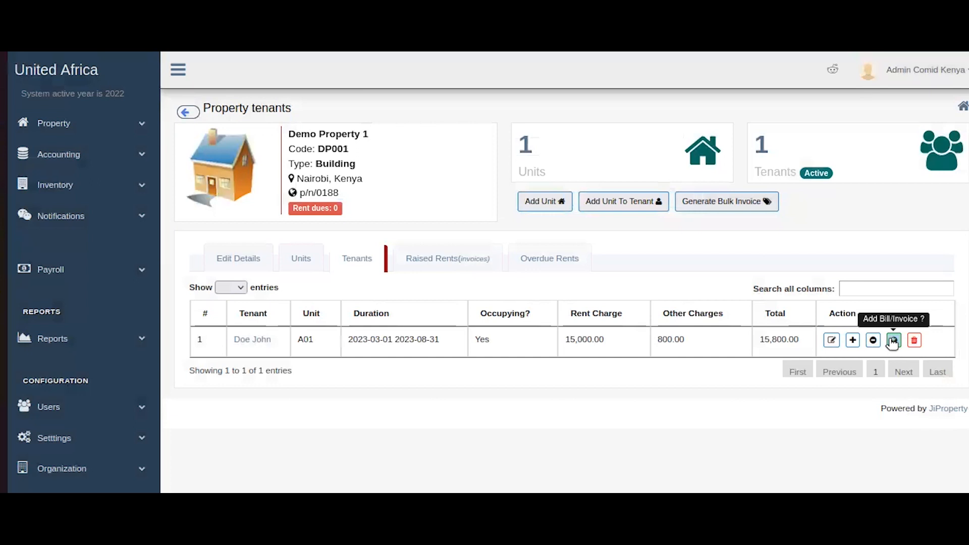
{"action": "left_click", "coordinate": [894, 341]}
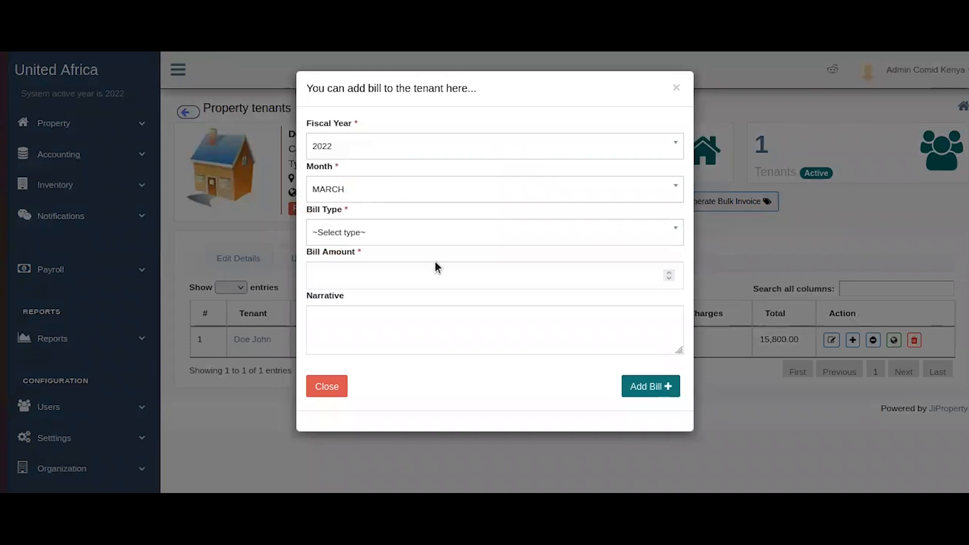
{"action": "left_click", "coordinate": [444, 234]}
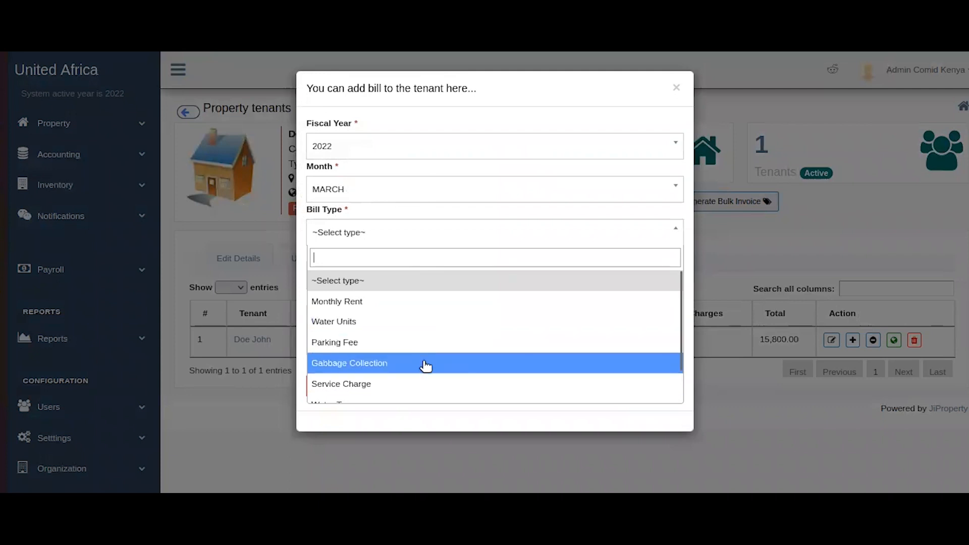
{"action": "scroll", "coordinate": [424, 366], "scroll_direction": "down", "scroll_amount": 1}
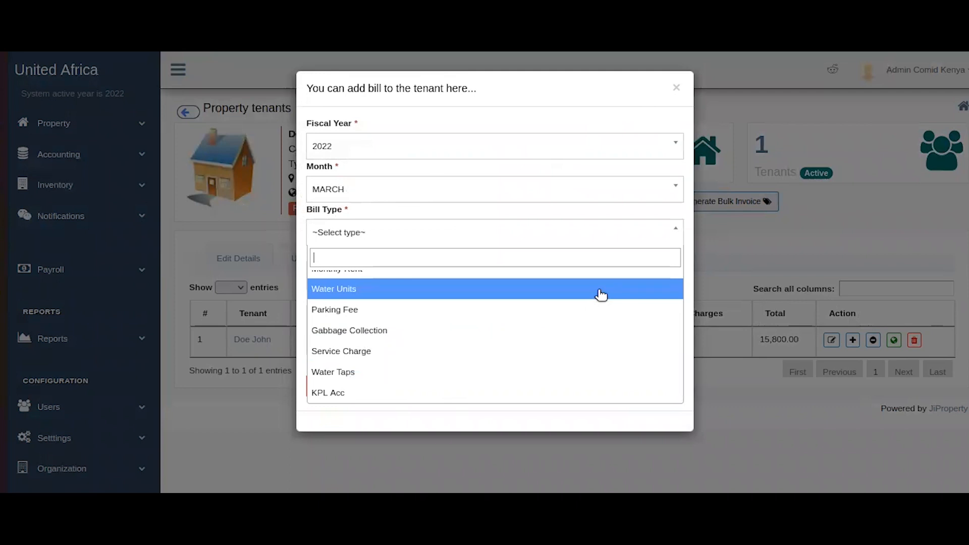
{"action": "left_click", "coordinate": [680, 85]}
{"action": "left_click", "coordinate": [676, 89]}
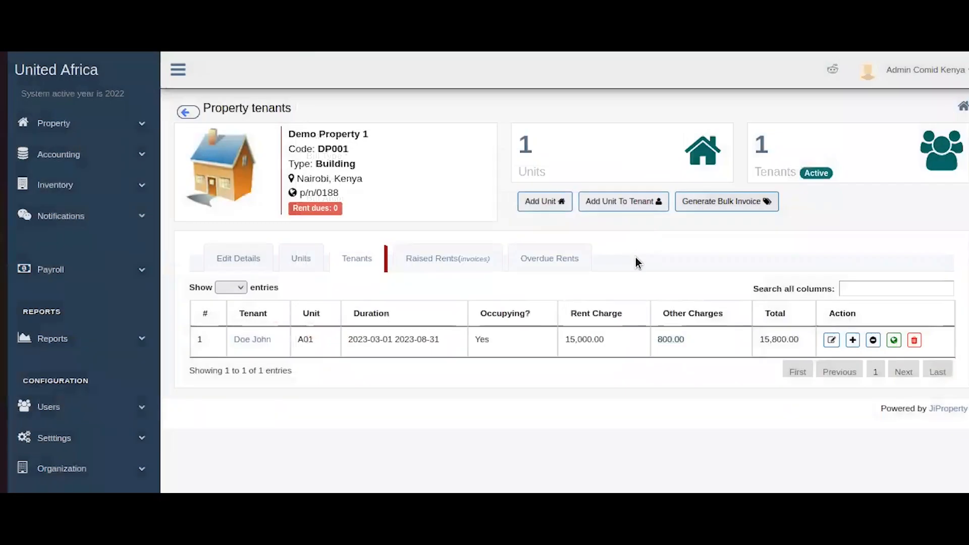
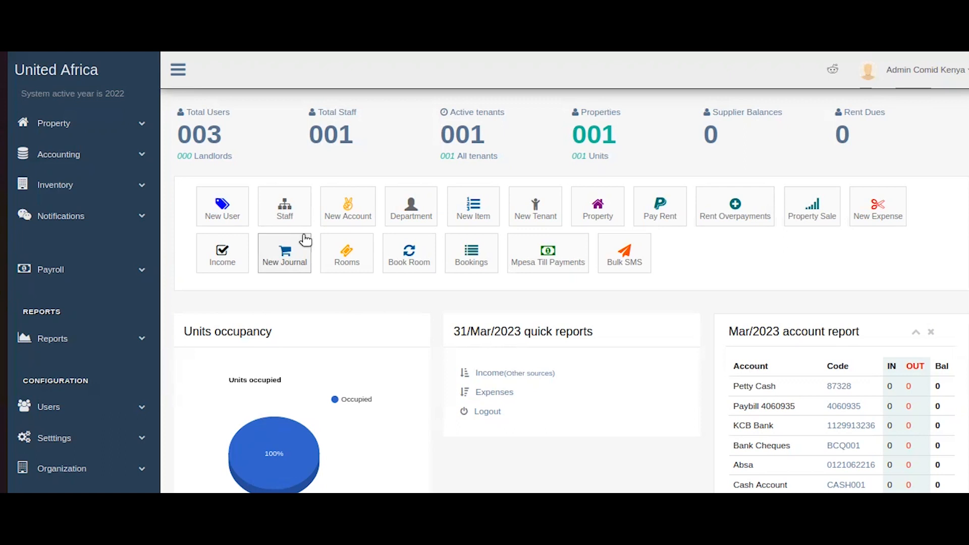
Go to Demo Property 1's Tenants tab and start a rent invoice for the A01 tenant.
{"action": "left_click", "coordinate": [82, 121]}
{"action": "left_click", "coordinate": [77, 150]}
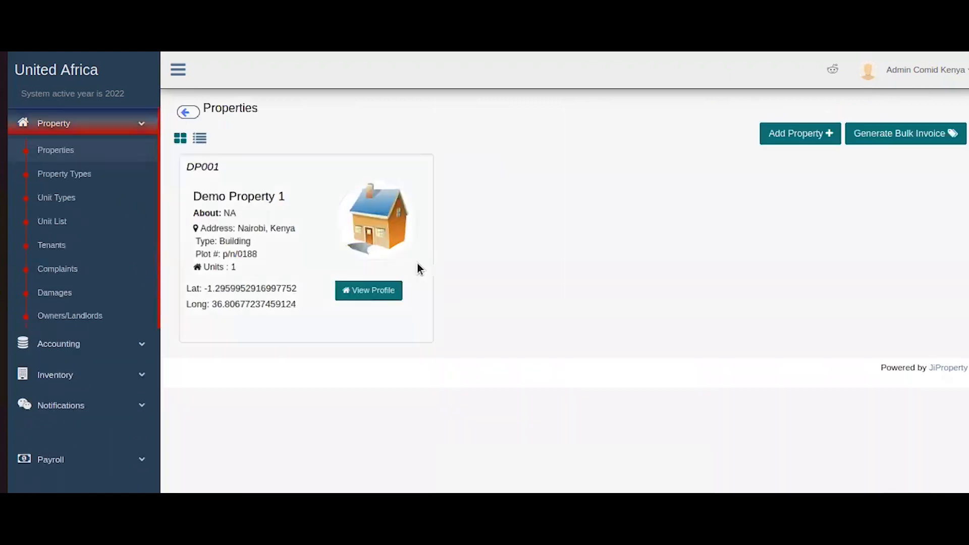
{"action": "left_click", "coordinate": [392, 291]}
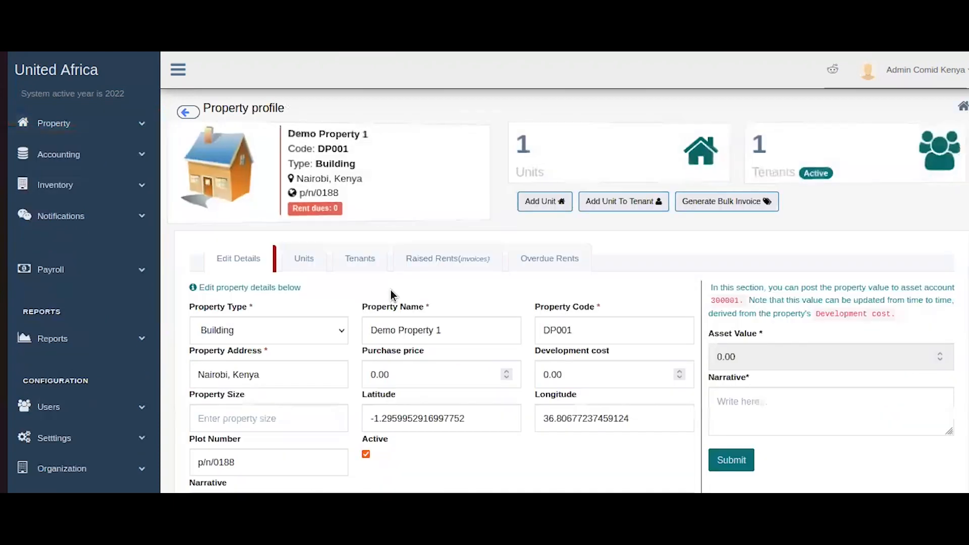
{"action": "left_click", "coordinate": [360, 260]}
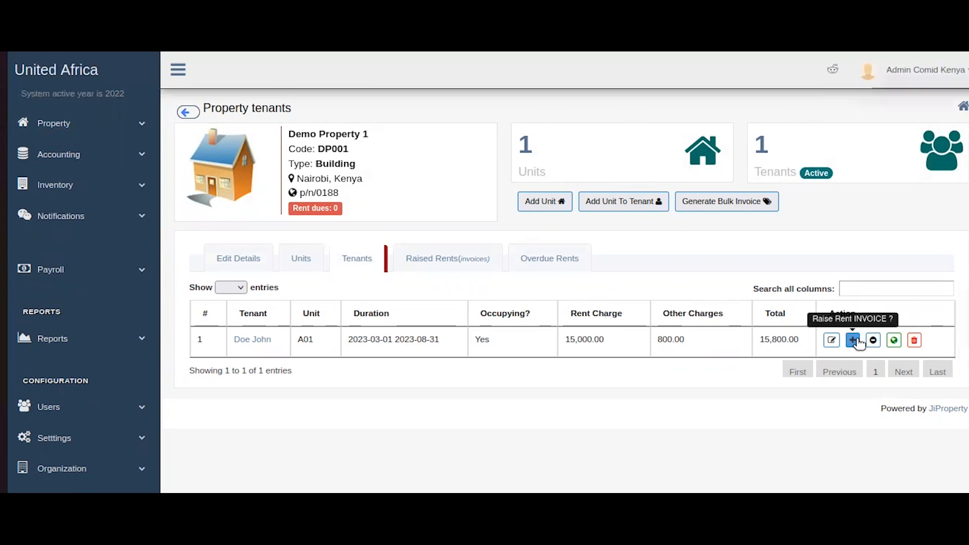
{"action": "left_click", "coordinate": [856, 341]}
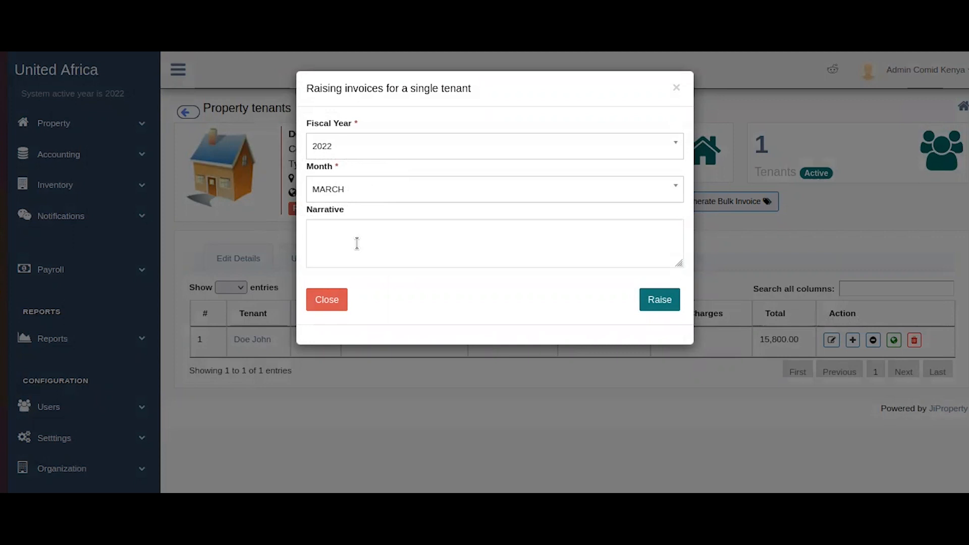
Raise the tenant's March 2022 rent invoice with narrative 'na'.
{"action": "left_click", "coordinate": [373, 188]}
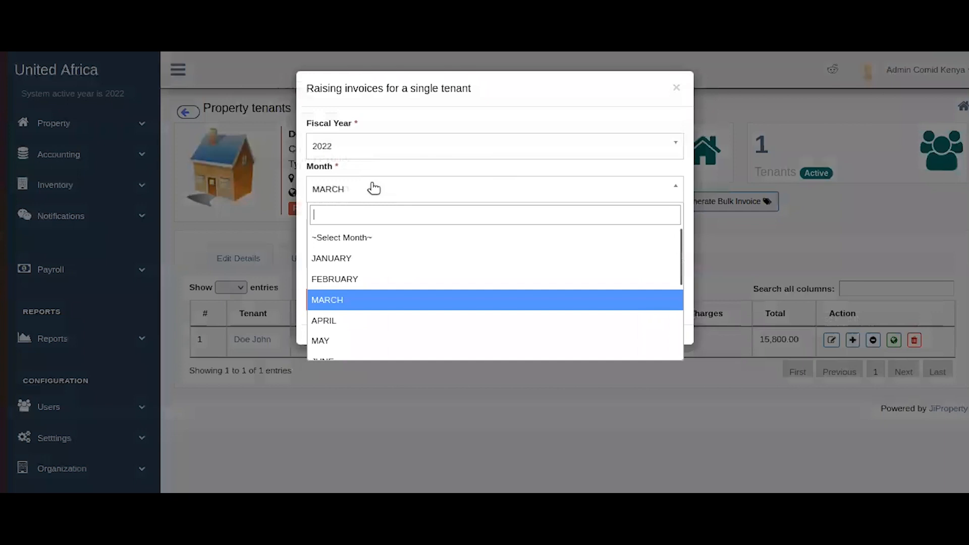
{"action": "left_click", "coordinate": [367, 299]}
{"action": "left_click", "coordinate": [364, 248]}
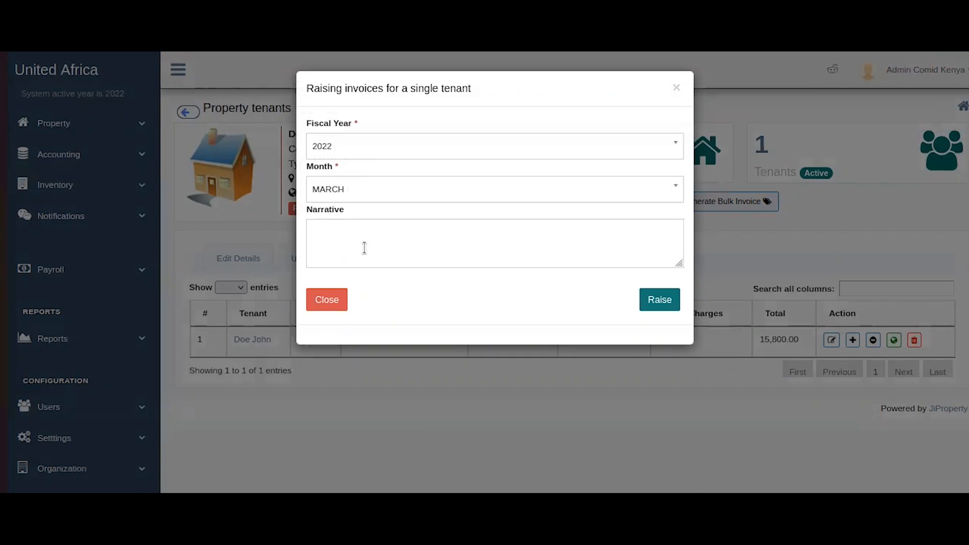
{"action": "type", "text": "na"}
{"action": "left_click", "coordinate": [657, 299]}
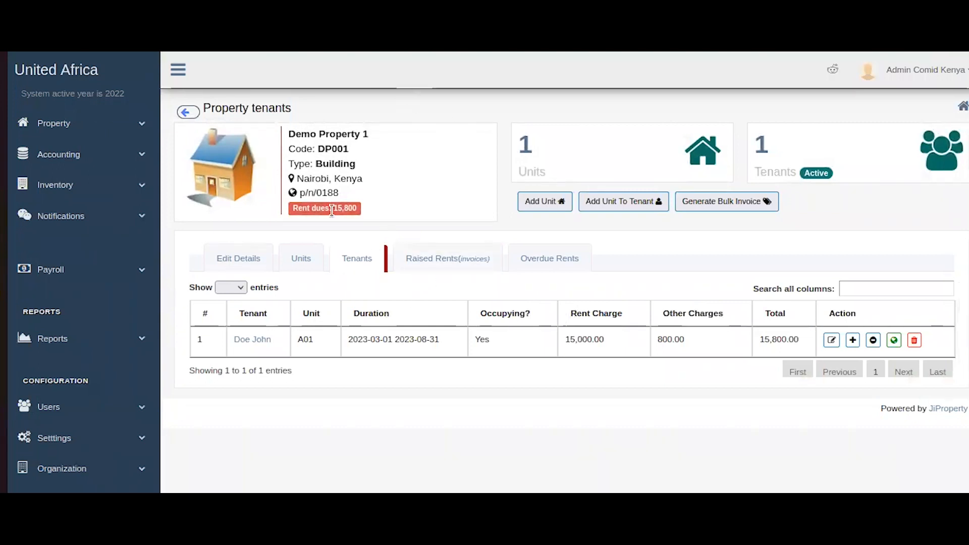
Check the 15,800 rent dues figure, then bring up the Generate Bulk Invoice form.
{"action": "left_click_drag", "start_coordinate": [329, 210], "coordinate": [372, 210]}
{"action": "left_click", "coordinate": [372, 215]}
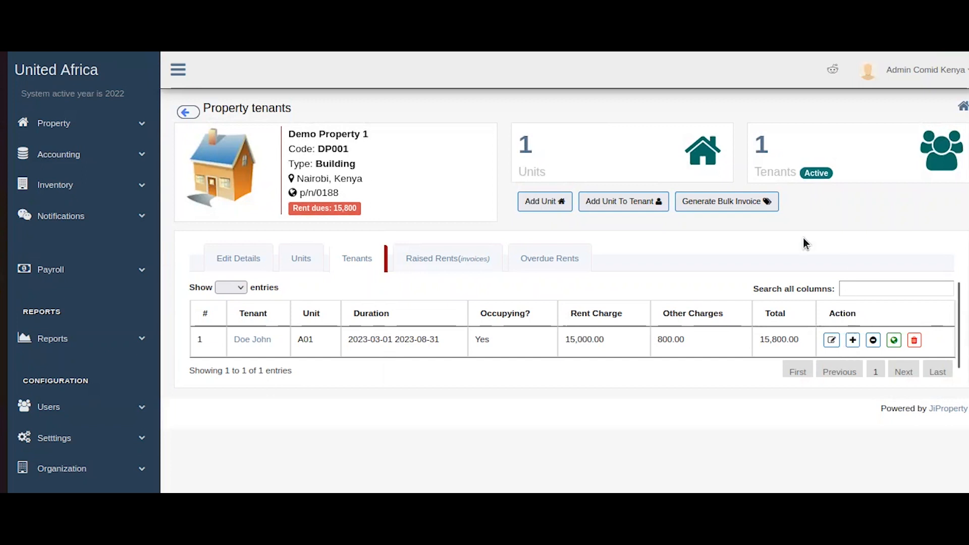
{"action": "left_click", "coordinate": [747, 209]}
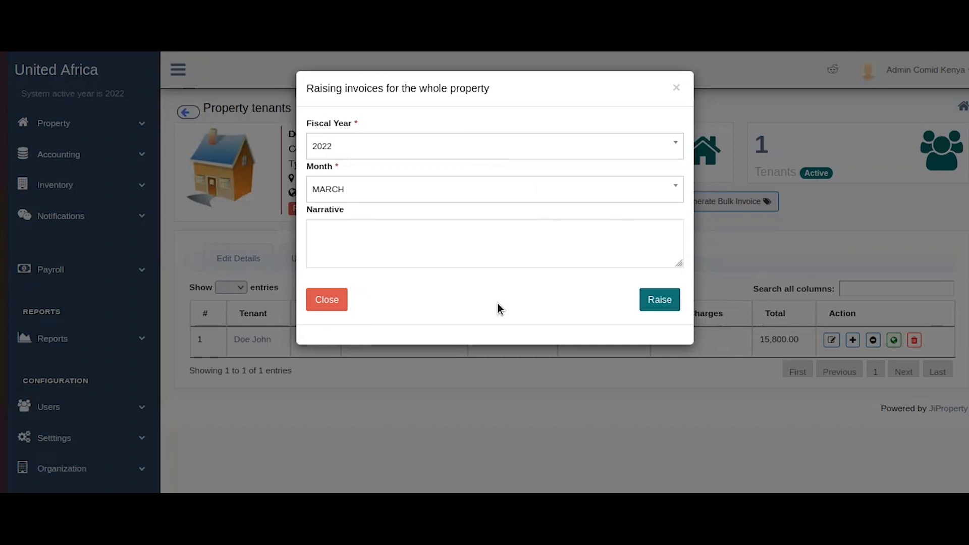
Close the bulk invoice form without raising any invoices.
{"action": "left_click", "coordinate": [324, 298]}
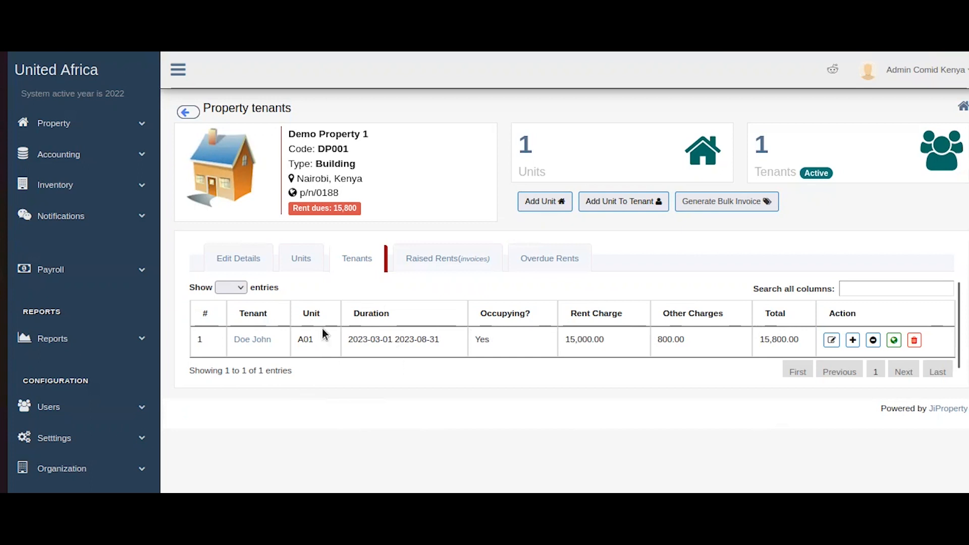
Filter Raised Rents to March 2022 to list the 15,000, 500 and 300 charges.
{"action": "left_click", "coordinate": [451, 270]}
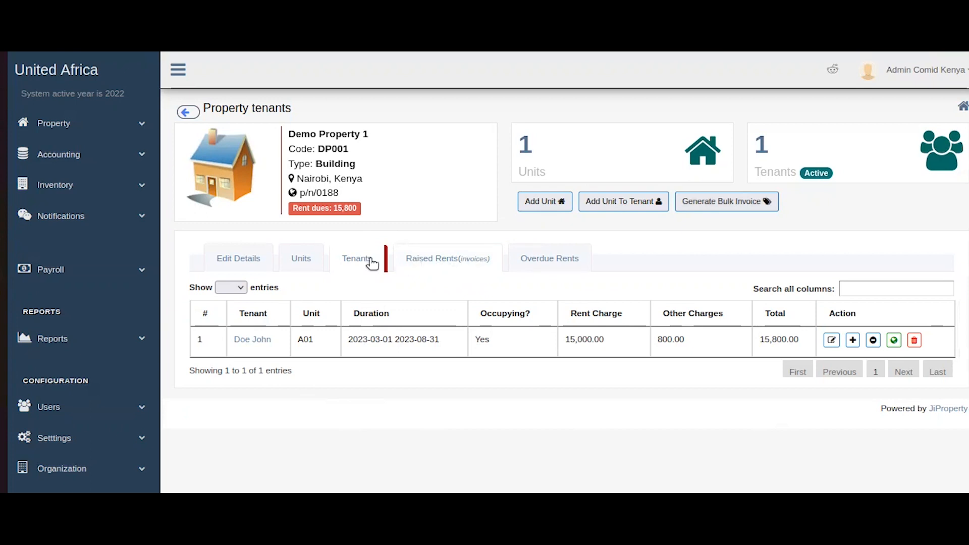
{"action": "scroll", "coordinate": [710, 299], "scroll_direction": "down", "scroll_amount": 3}
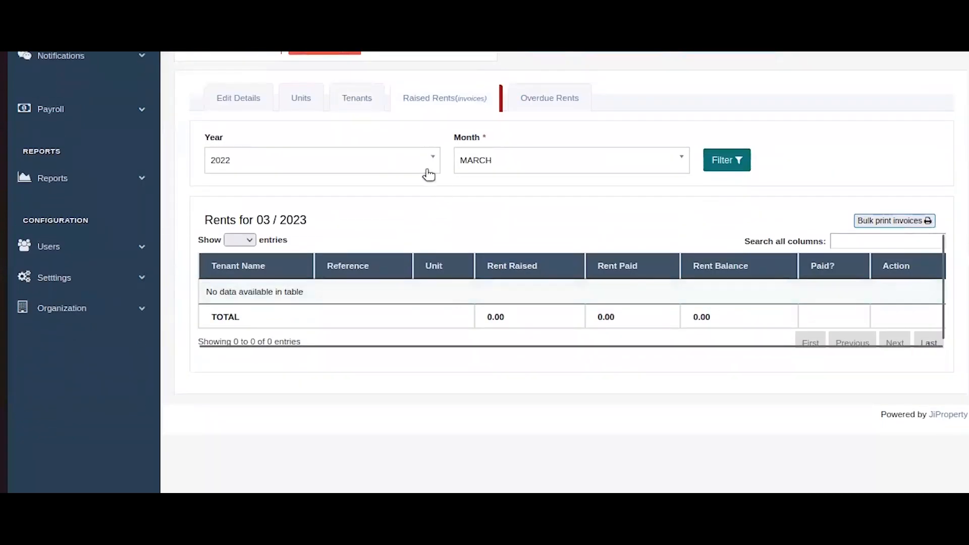
{"action": "left_click", "coordinate": [736, 159]}
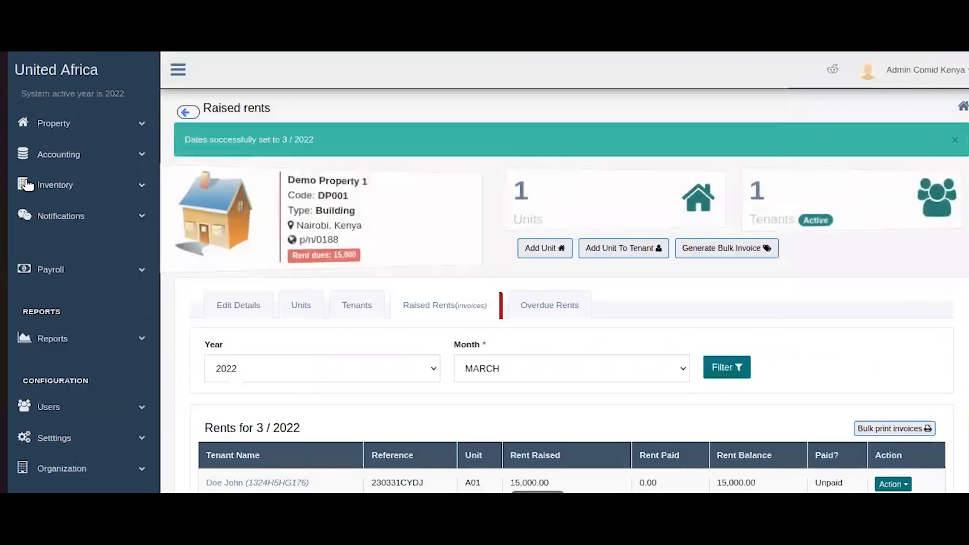
{"action": "scroll", "coordinate": [858, 393], "scroll_direction": "down", "scroll_amount": 3}
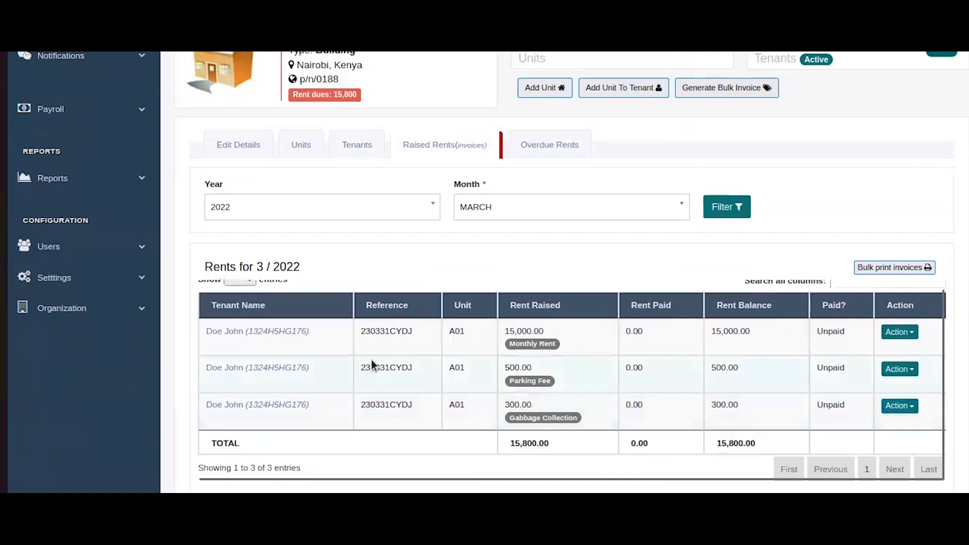
{"action": "scroll", "coordinate": [581, 333], "scroll_direction": "down", "scroll_amount": 1}
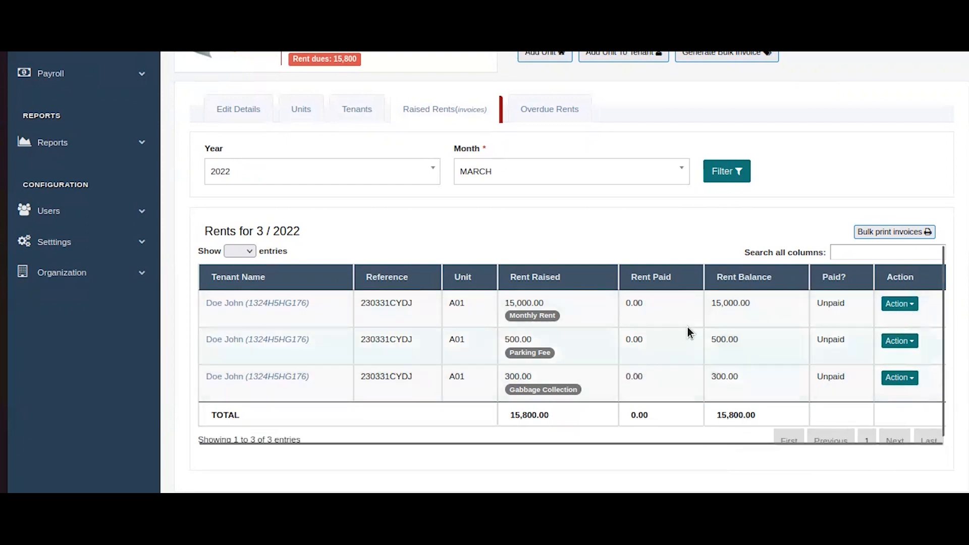
{"action": "left_click", "coordinate": [894, 303]}
{"action": "left_click", "coordinate": [899, 327]}
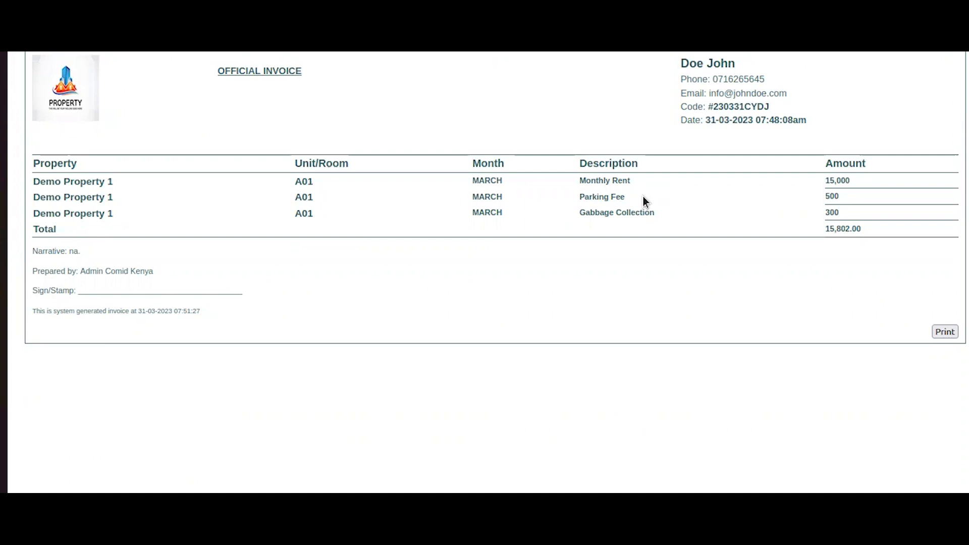
{"action": "triple_click", "coordinate": [580, 183]}
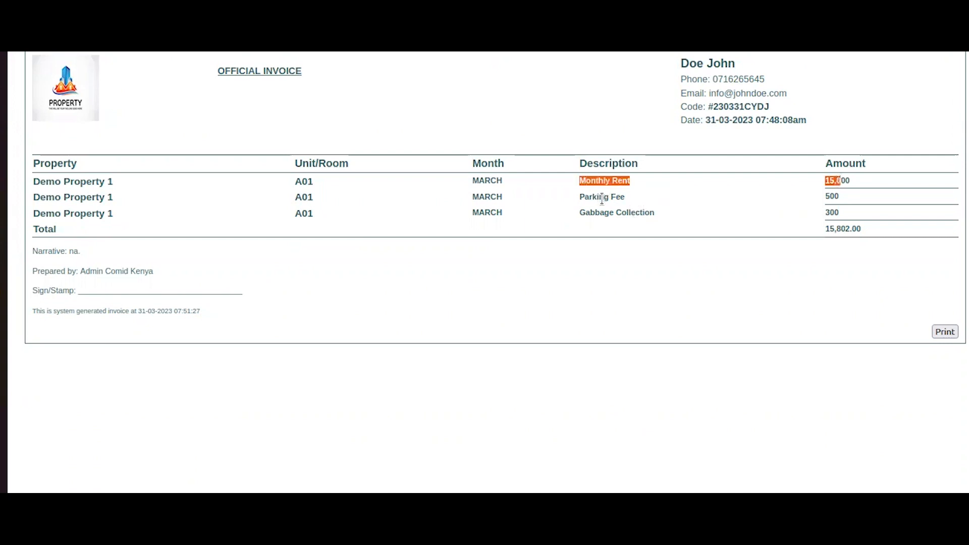
{"action": "triple_click", "coordinate": [601, 197]}
{"action": "left_click", "coordinate": [621, 214]}
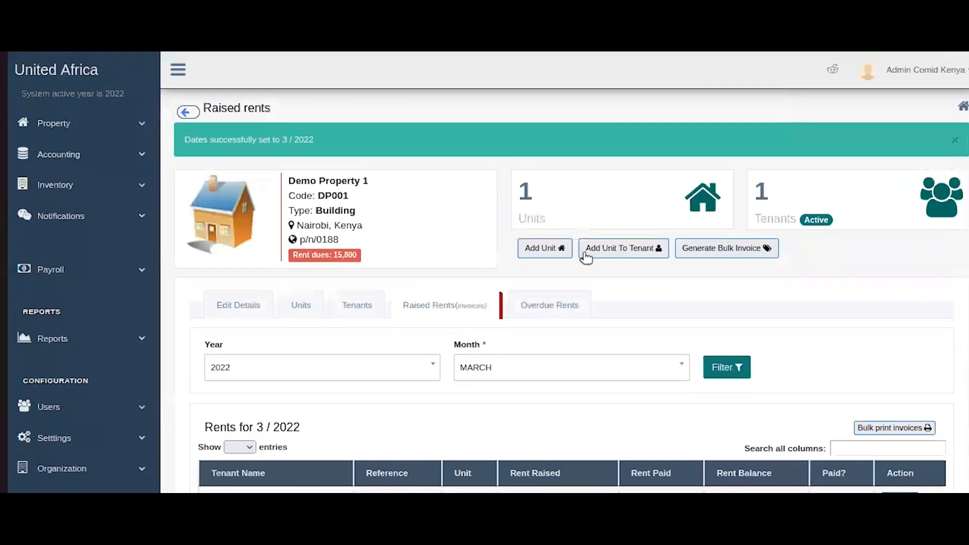
Dismiss the dates-set alert and return to the dashboard showing 15,800 rent dues.
{"action": "left_click", "coordinate": [955, 139]}
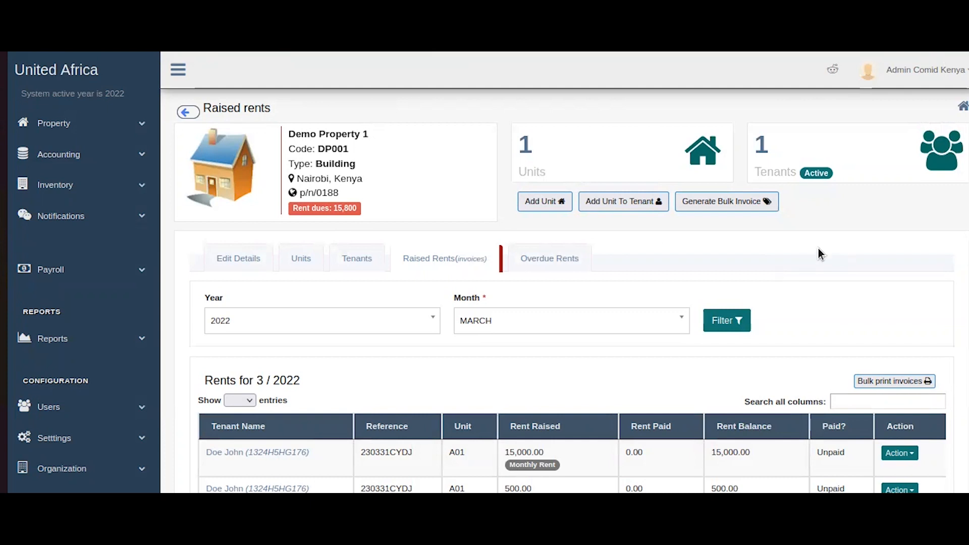
{"action": "left_click", "coordinate": [96, 86]}
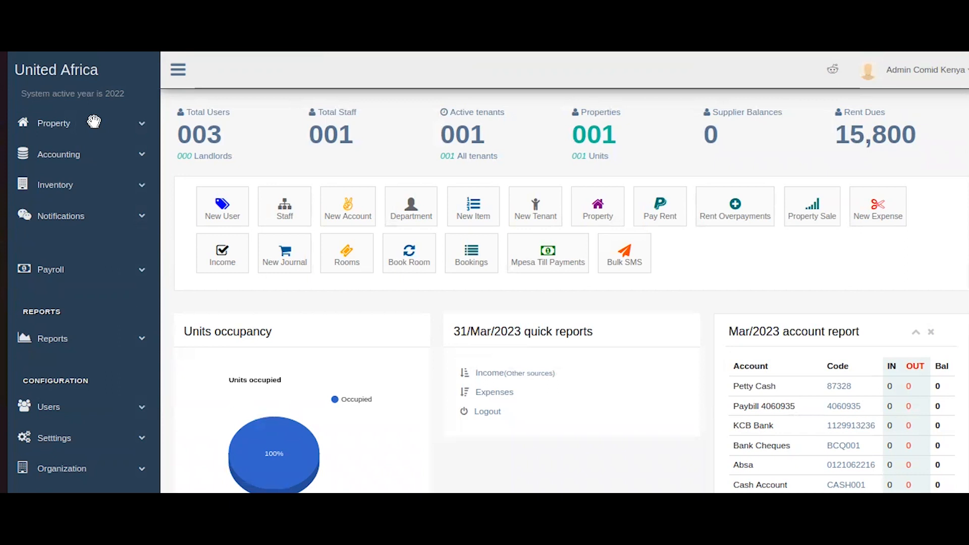
Reopen Demo Property 1's Raised Rents, showing three unpaid March 2022 charges totalling 15,800.00.
{"action": "left_click", "coordinate": [94, 122]}
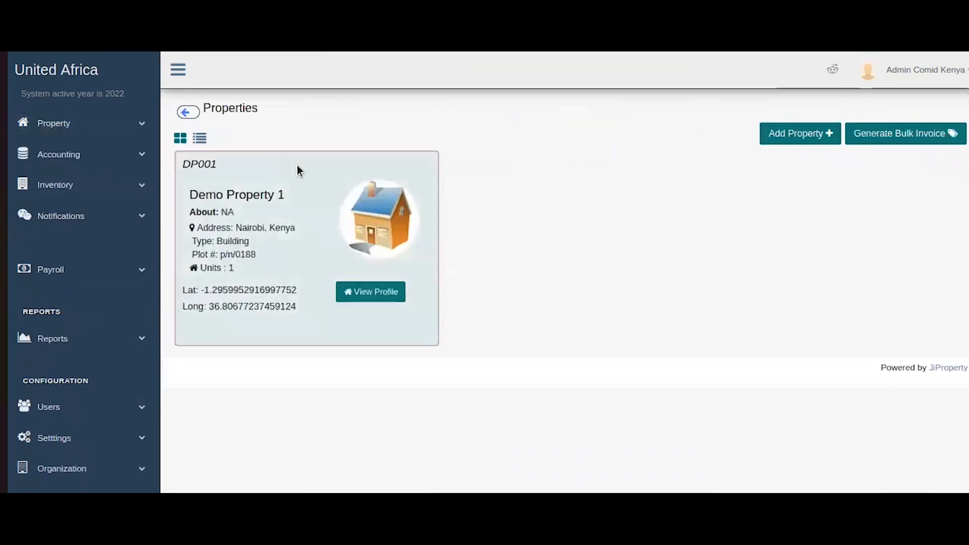
{"action": "left_click", "coordinate": [394, 301]}
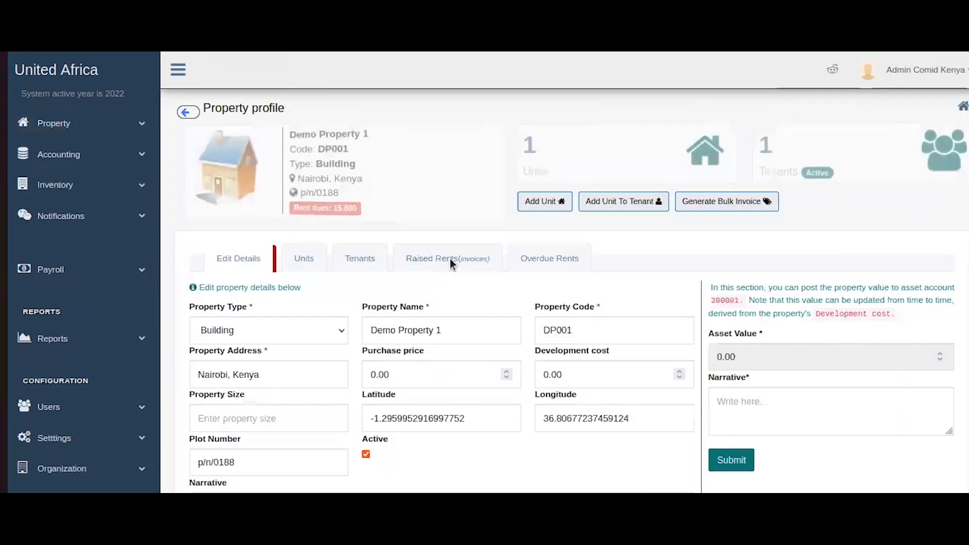
{"action": "left_click", "coordinate": [467, 261]}
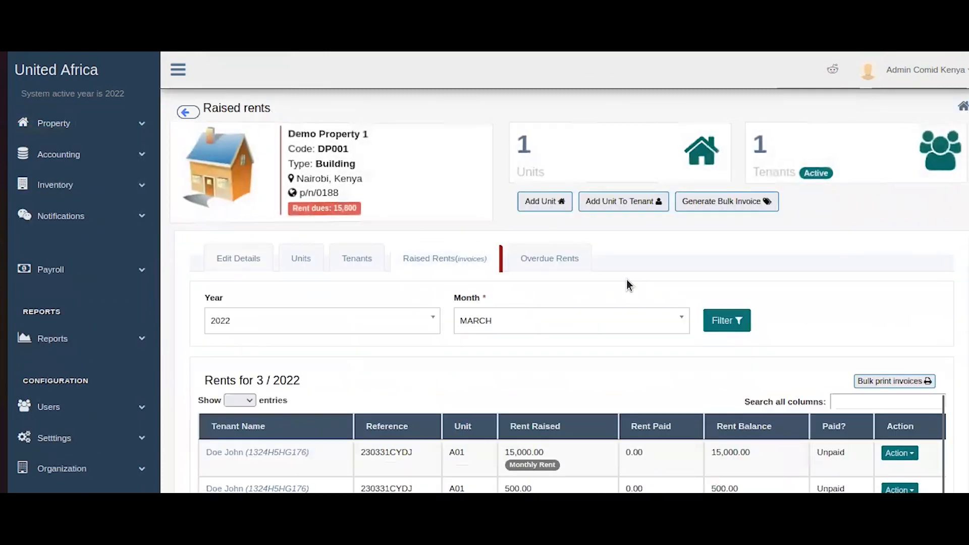
{"action": "scroll", "coordinate": [610, 284], "scroll_direction": "down", "scroll_amount": 4}
{"action": "left_click", "coordinate": [865, 224]}
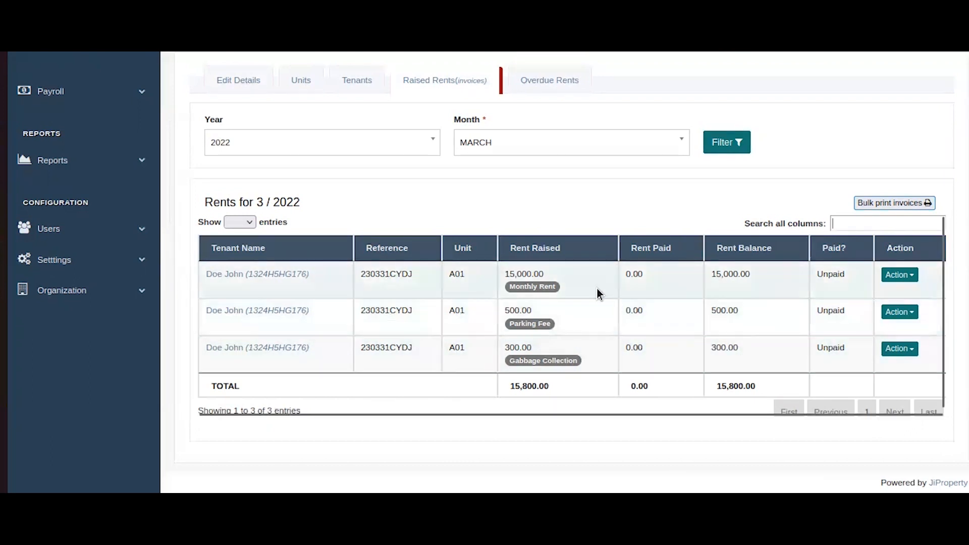
{"action": "scroll", "coordinate": [597, 289], "scroll_direction": "up", "scroll_amount": 3}
{"action": "scroll", "coordinate": [597, 289], "scroll_direction": "down", "scroll_amount": 3}
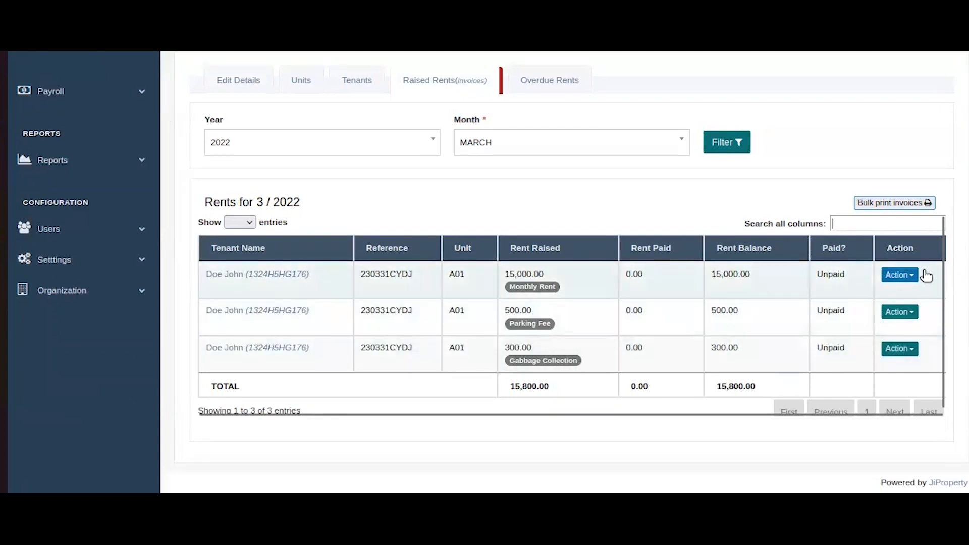
Choose Receive payment from the Monthly Rent row's Action menu.
{"action": "left_click", "coordinate": [906, 275]}
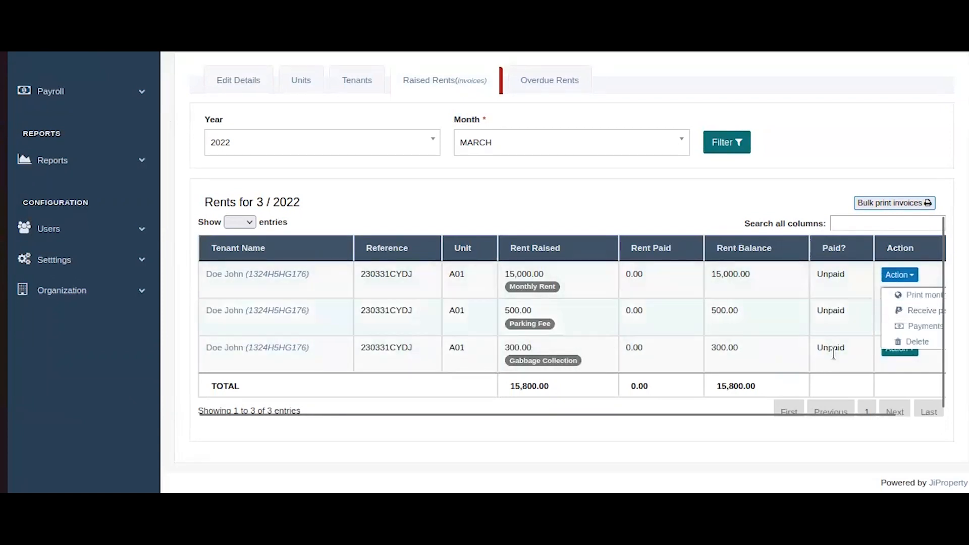
{"action": "scroll", "coordinate": [833, 403], "scroll_direction": "right", "scroll_amount": 2}
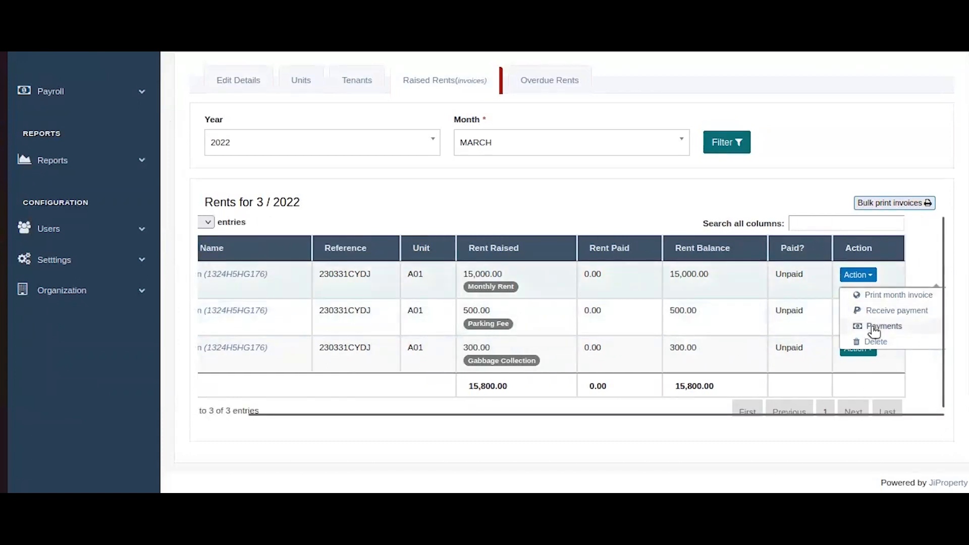
{"action": "left_click", "coordinate": [886, 312]}
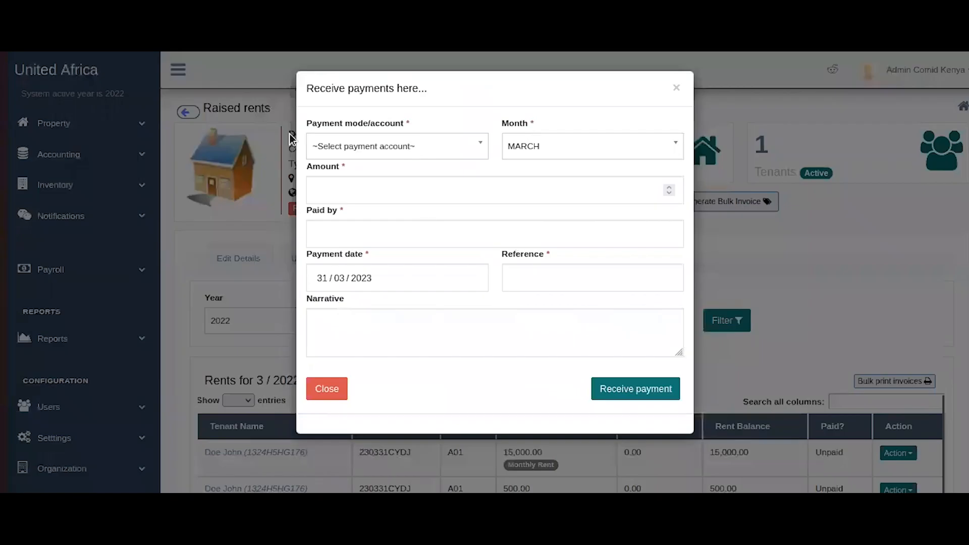
Record 15000 paid into the KCB Bank account and enter the payer's name.
{"action": "left_click", "coordinate": [439, 152]}
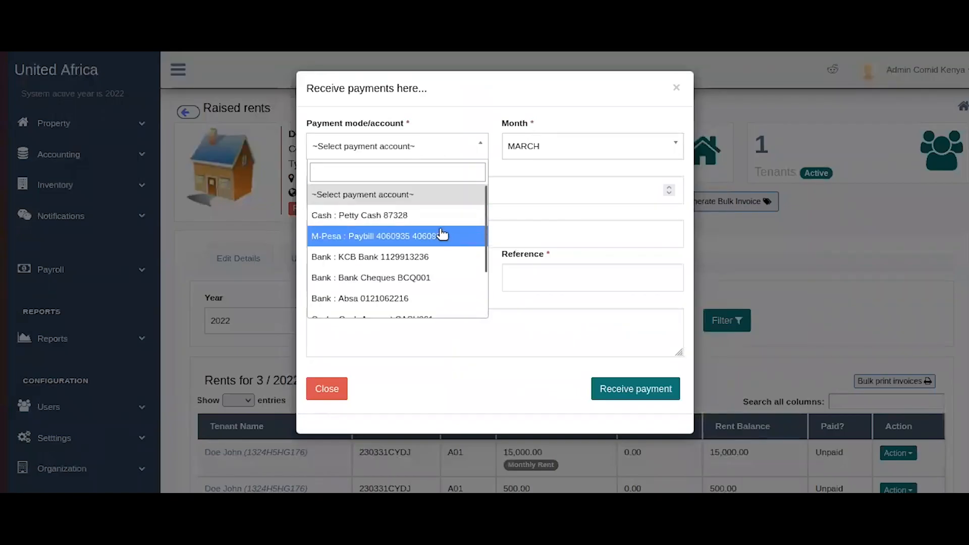
{"action": "left_click", "coordinate": [423, 253]}
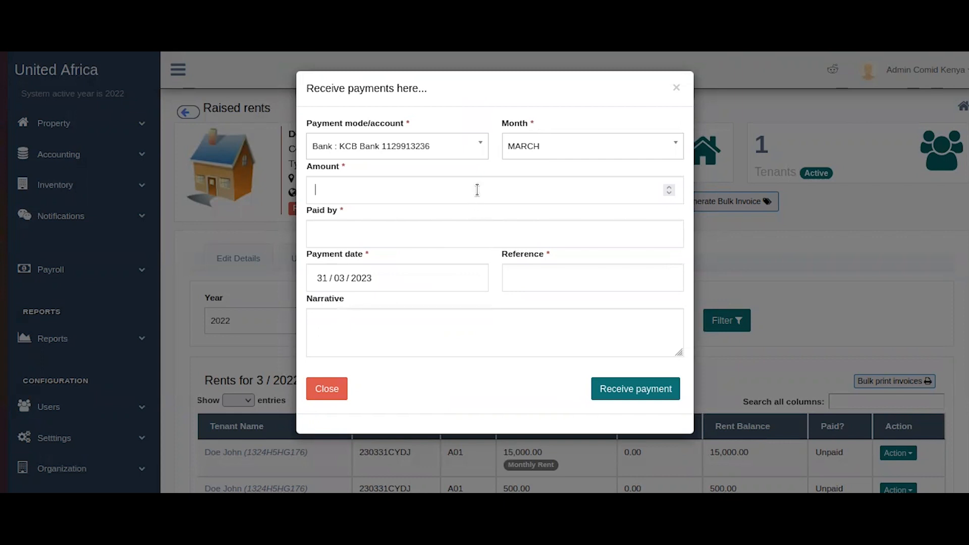
{"action": "type", "text": "15000"}
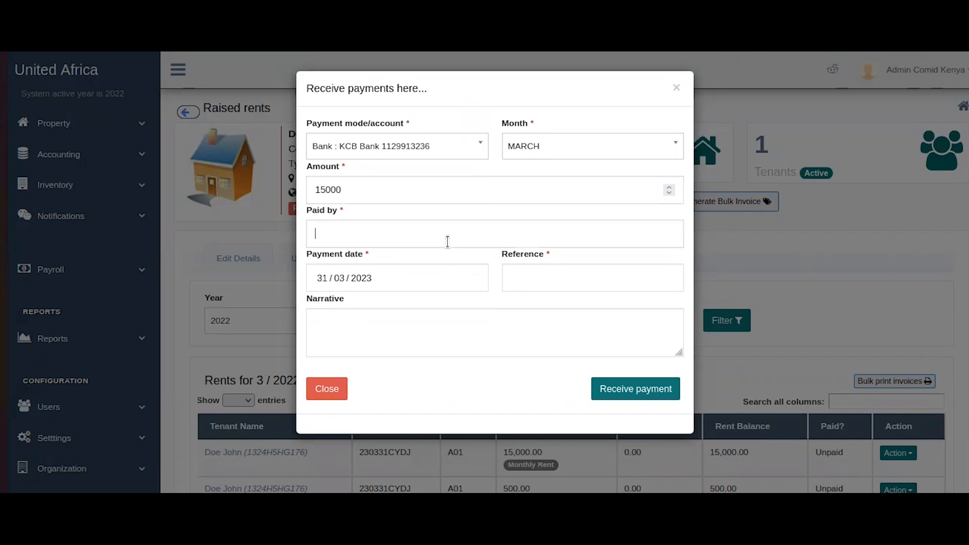
{"action": "type", "text": "Admin Demo"}
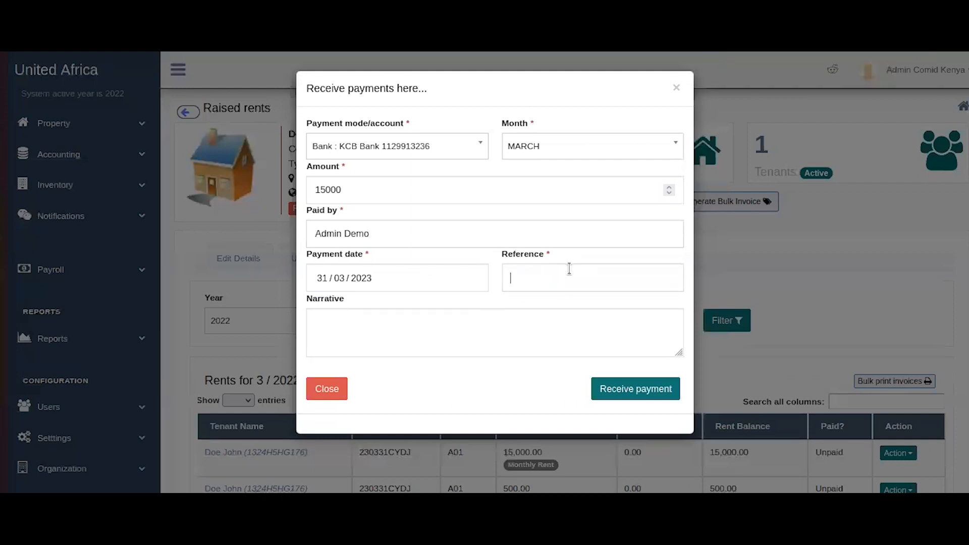
Add the payment reference and narrative NA, then submit the payment.
{"action": "type", "text": "YUS67QE87"}
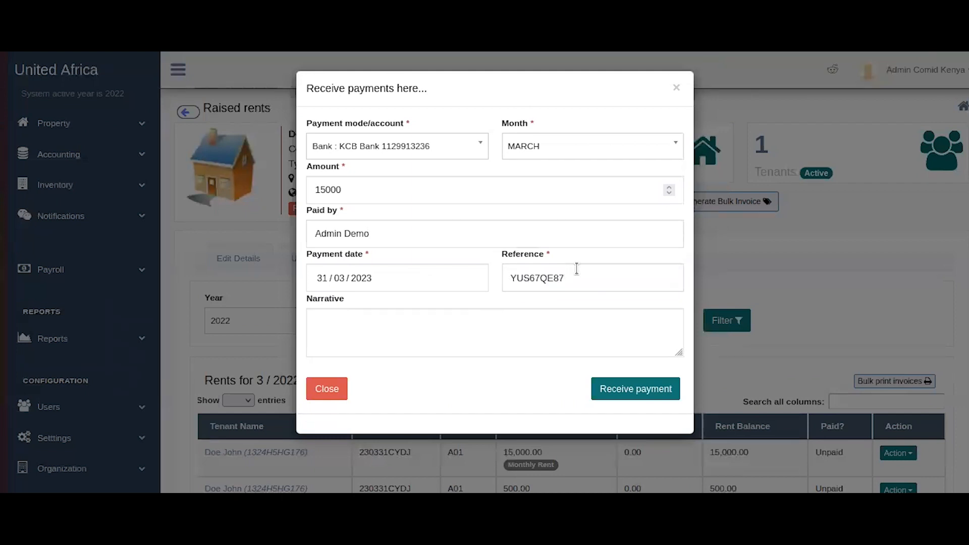
{"action": "left_click", "coordinate": [523, 334]}
{"action": "type", "text": "ho"}
{"action": "key", "text": "BackSpace"}
{"action": "key", "text": "BackSpace"}
{"action": "type", "text": "NS"}
{"action": "key", "text": "BackSpace"}
{"action": "type", "text": "A"}
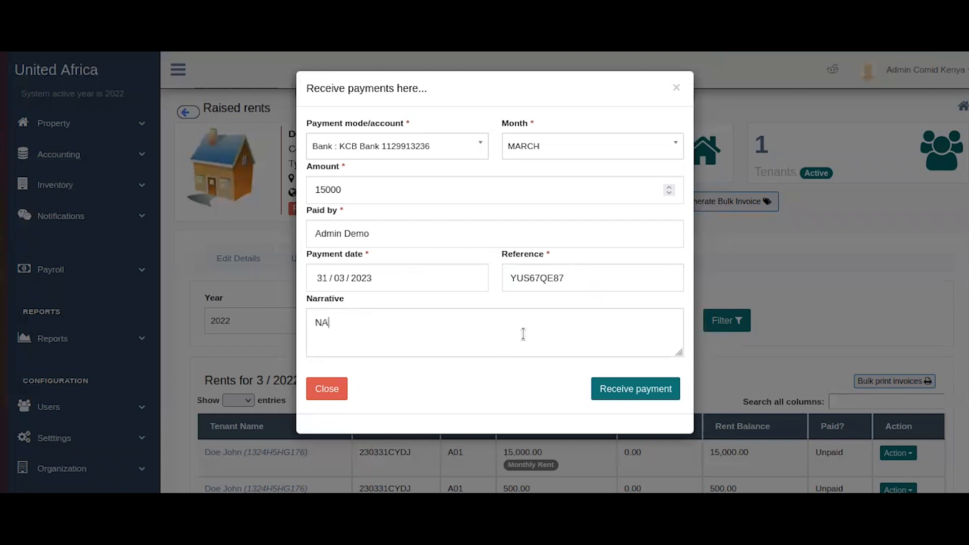
{"action": "left_click", "coordinate": [655, 390]}
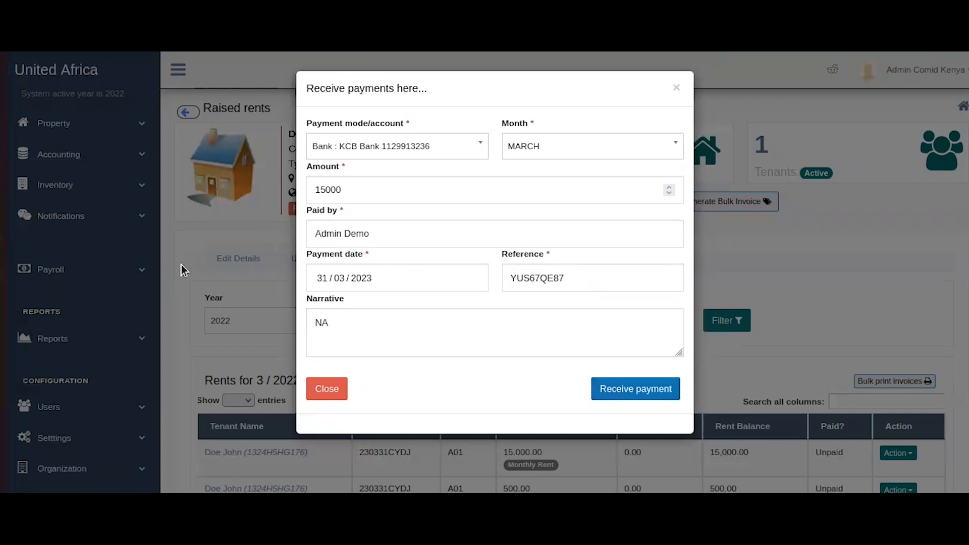
Dismiss the success banner and confirm Monthly Rent shows Paid with 800 rent dues left.
{"action": "scroll", "coordinate": [622, 296], "scroll_direction": "down", "scroll_amount": 4}
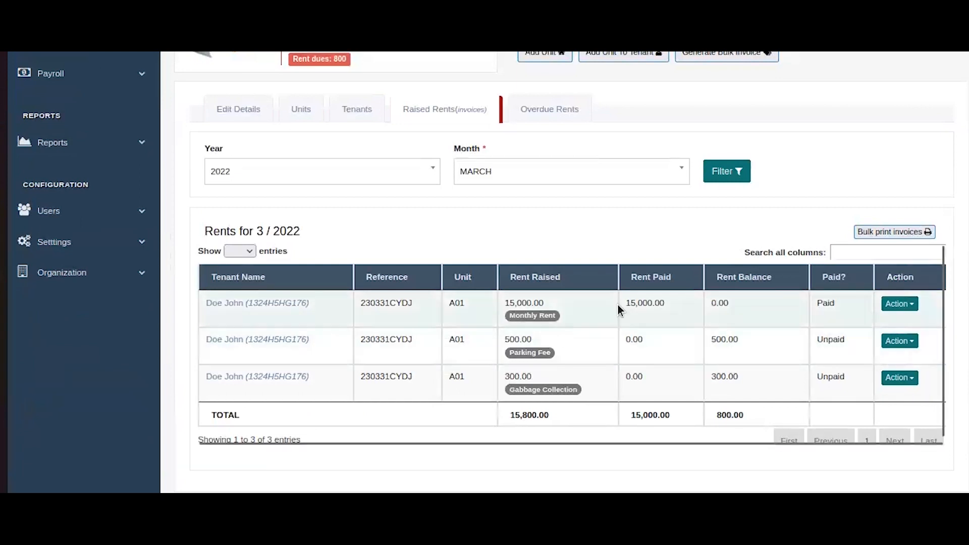
{"action": "scroll", "coordinate": [530, 288], "scroll_direction": "up", "scroll_amount": 4}
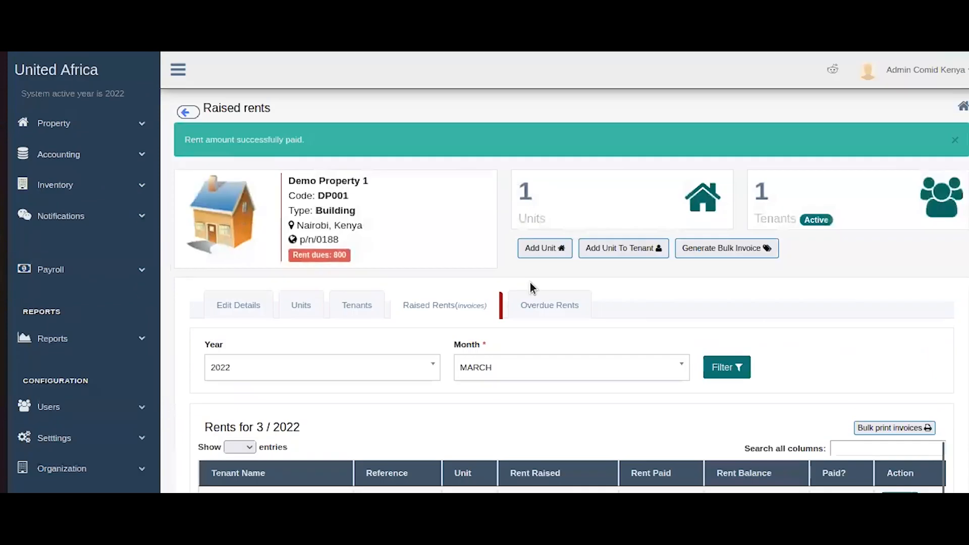
{"action": "left_click_drag", "start_coordinate": [294, 255], "coordinate": [356, 252]}
{"action": "double_click", "coordinate": [345, 249]}
{"action": "left_click", "coordinate": [954, 140]}
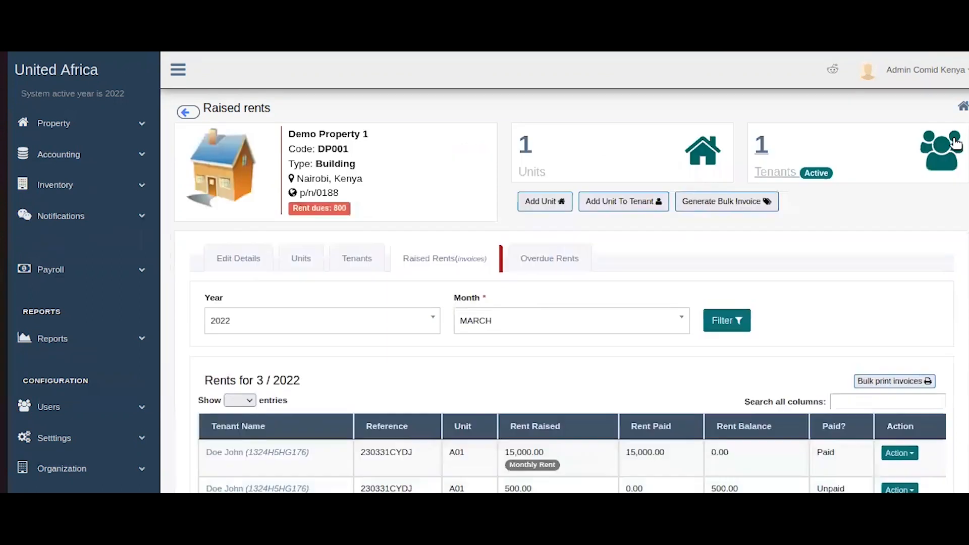
{"action": "scroll", "coordinate": [550, 306], "scroll_direction": "down", "scroll_amount": 3}
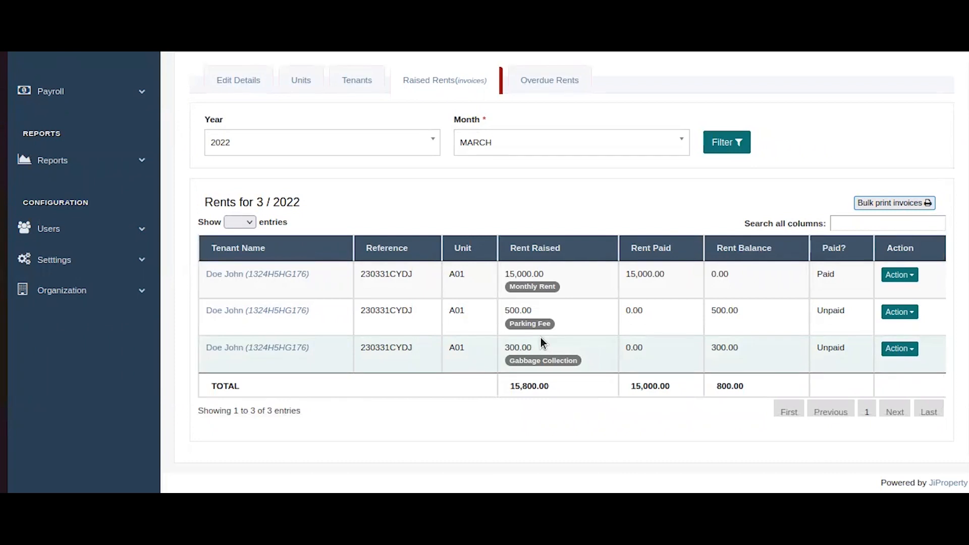
{"action": "scroll", "coordinate": [541, 338], "scroll_direction": "up", "scroll_amount": 3}
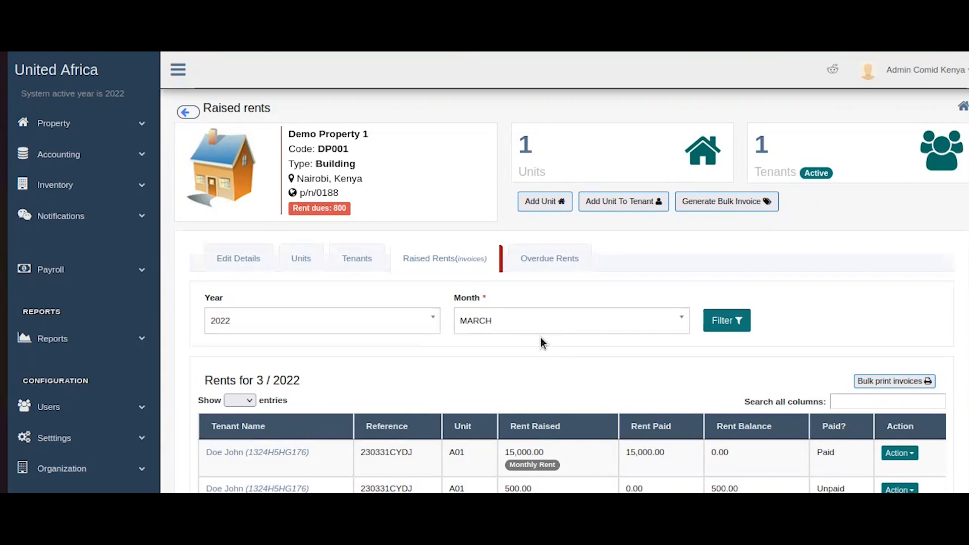
{"action": "scroll", "coordinate": [684, 280], "scroll_direction": "down", "scroll_amount": 3}
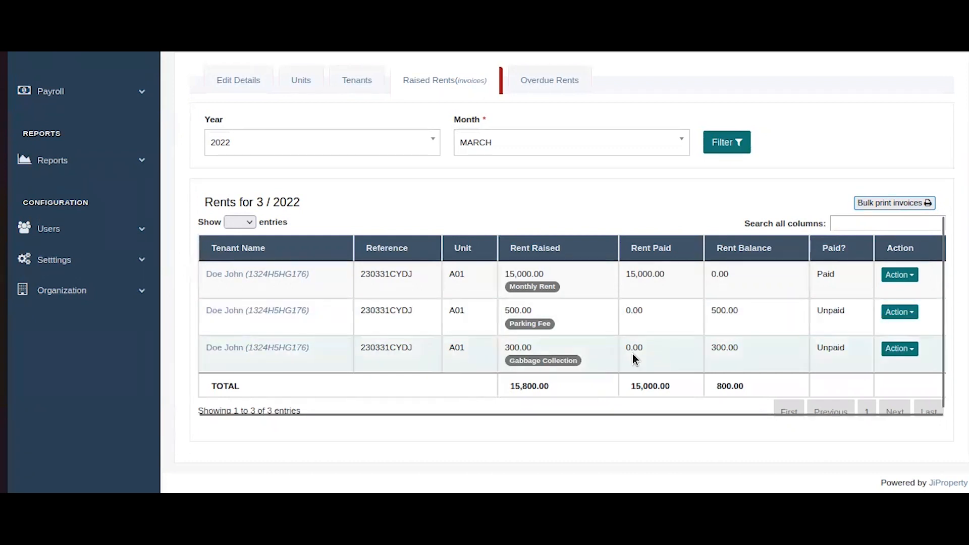
{"action": "scroll", "coordinate": [632, 353], "scroll_direction": "up", "scroll_amount": 3}
{"action": "scroll", "coordinate": [632, 360], "scroll_direction": "up", "scroll_amount": 1}
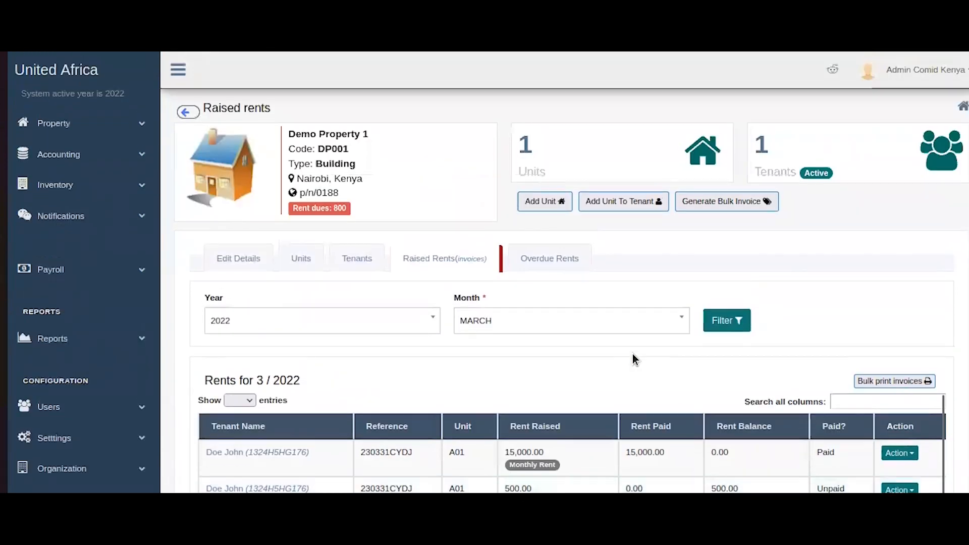
Start a new rent payment for the tenant, paid by Bank into the KCB Bank account.
{"action": "left_click", "coordinate": [83, 75]}
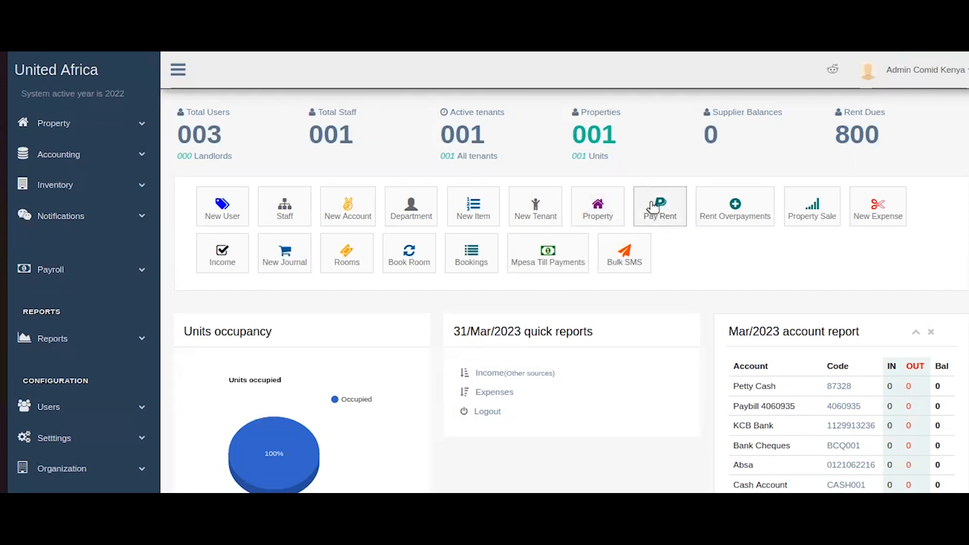
{"action": "left_click", "coordinate": [656, 210]}
{"action": "left_click", "coordinate": [337, 201]}
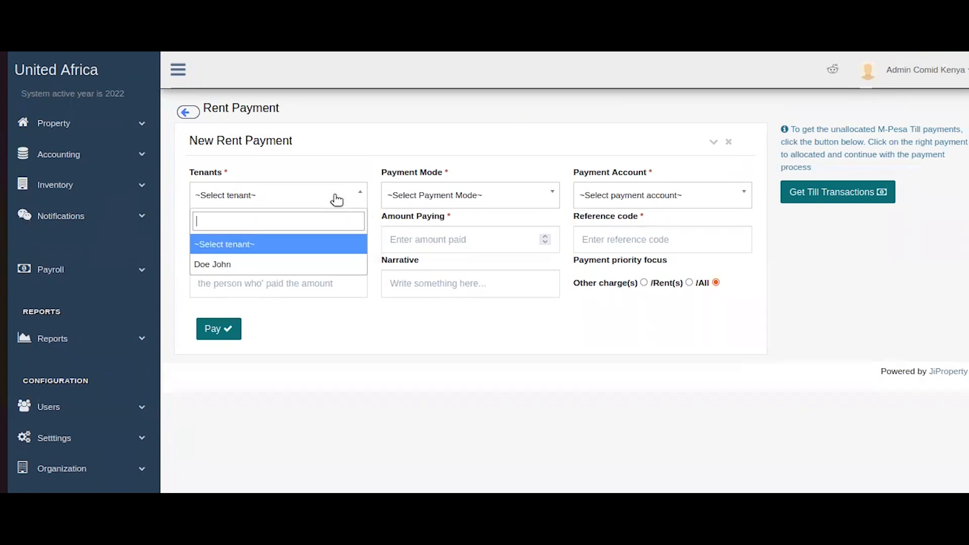
{"action": "type", "text": "john"}
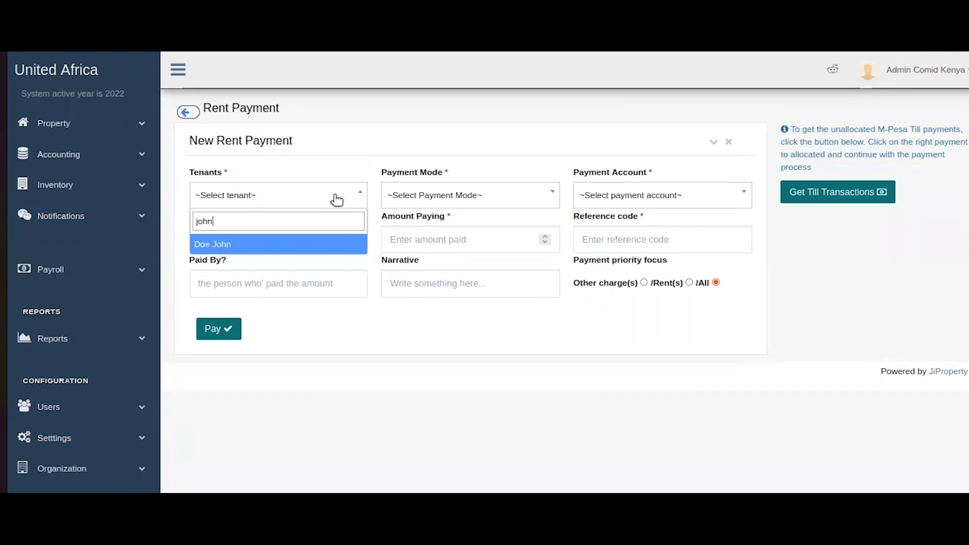
{"action": "left_click", "coordinate": [325, 244]}
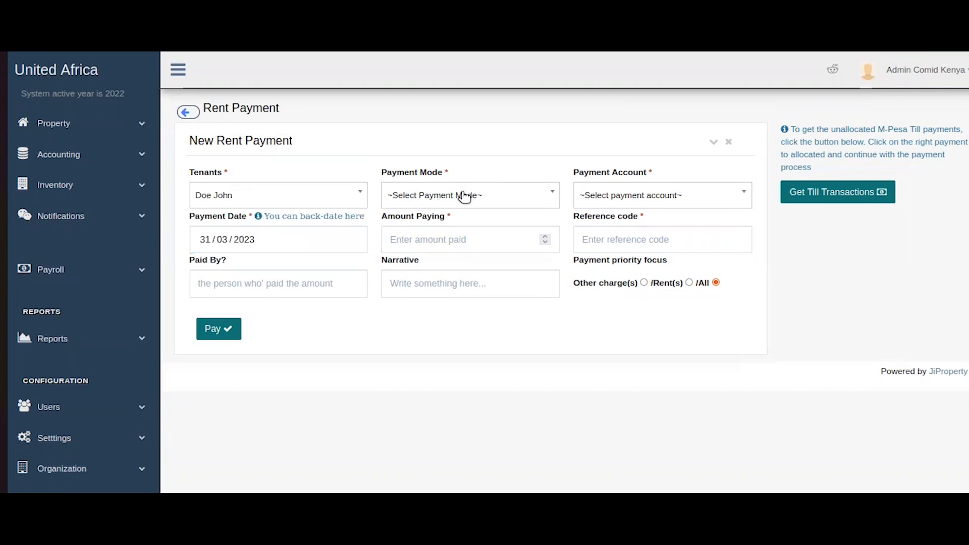
{"action": "left_click", "coordinate": [464, 197]}
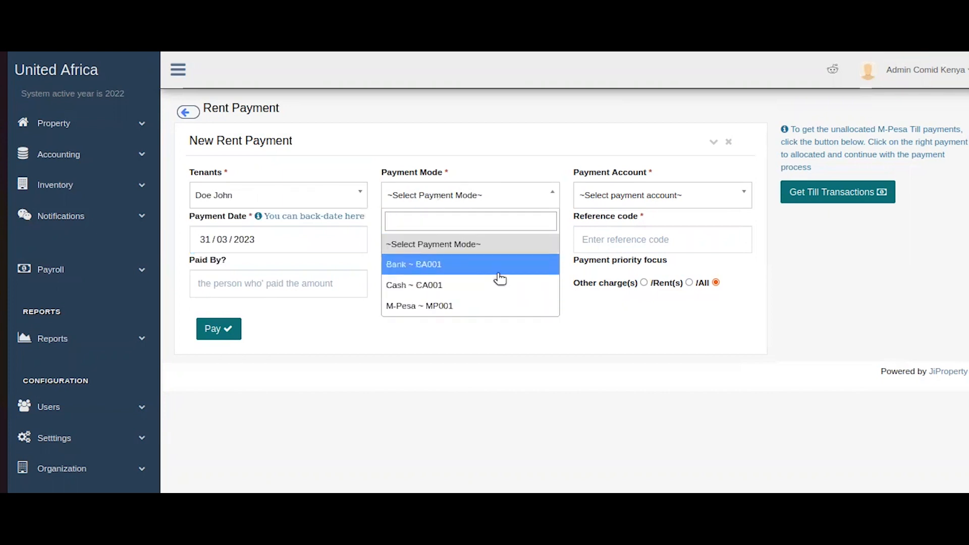
{"action": "left_click", "coordinate": [500, 279]}
{"action": "left_click", "coordinate": [626, 279]}
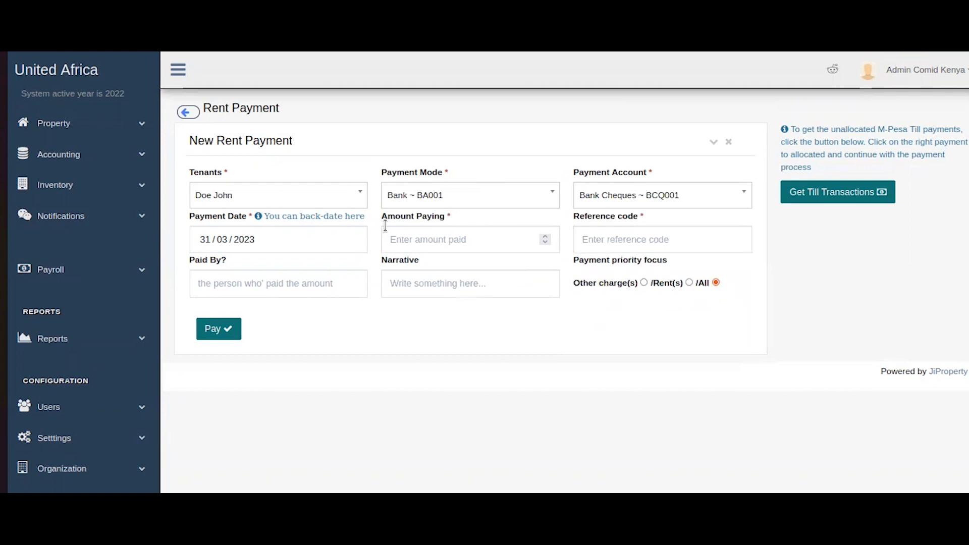
{"action": "left_click", "coordinate": [661, 193]}
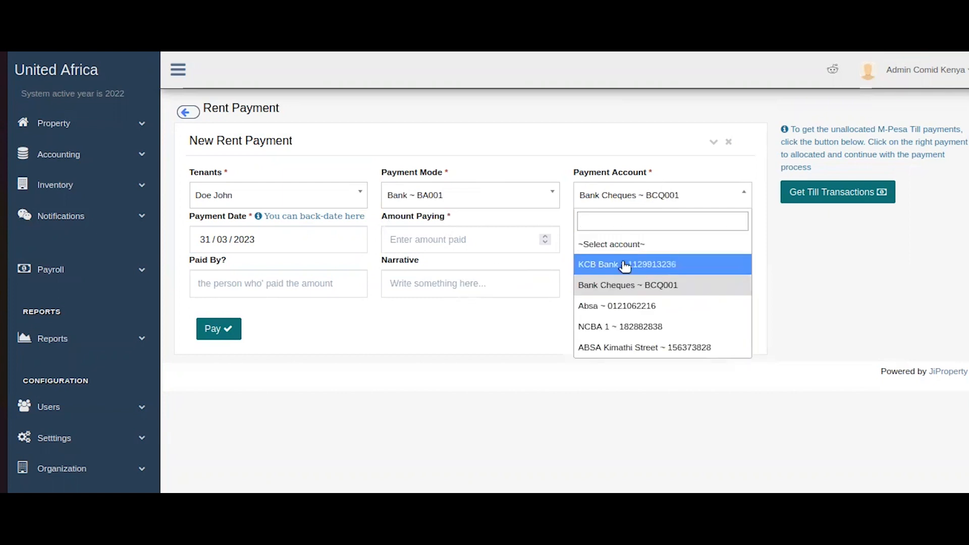
{"action": "left_click", "coordinate": [626, 265]}
Keep date 31/03/2023, enter amount 800, paste the reference, add the payer name and narrative NA.
{"action": "left_click", "coordinate": [281, 240]}
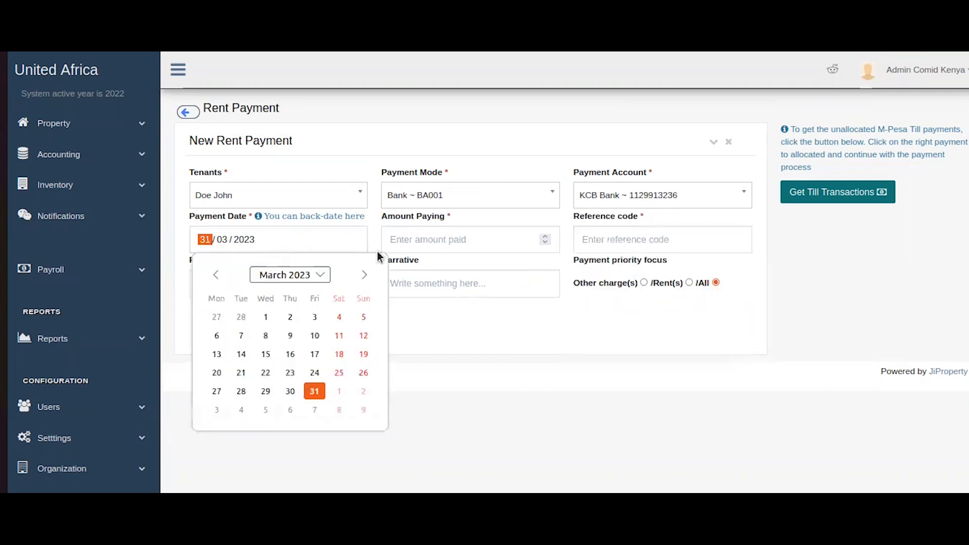
{"action": "left_click", "coordinate": [562, 251]}
{"action": "left_click", "coordinate": [495, 230]}
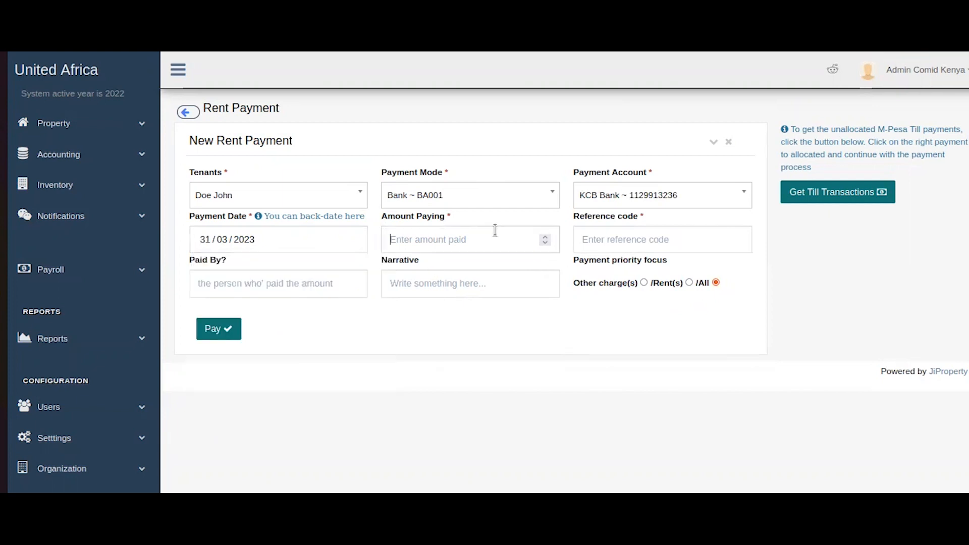
{"action": "type", "text": "800"}
{"action": "left_click", "coordinate": [625, 233]}
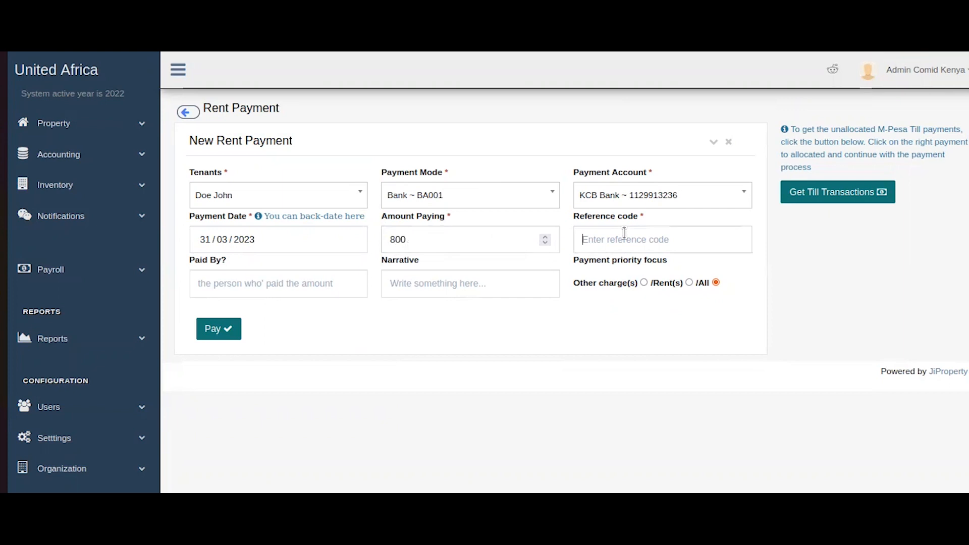
{"action": "type", "text": "HIAD78QsQW"}
{"action": "left_click", "coordinate": [286, 284]}
{"action": "type", "text": "AdminnDe"}
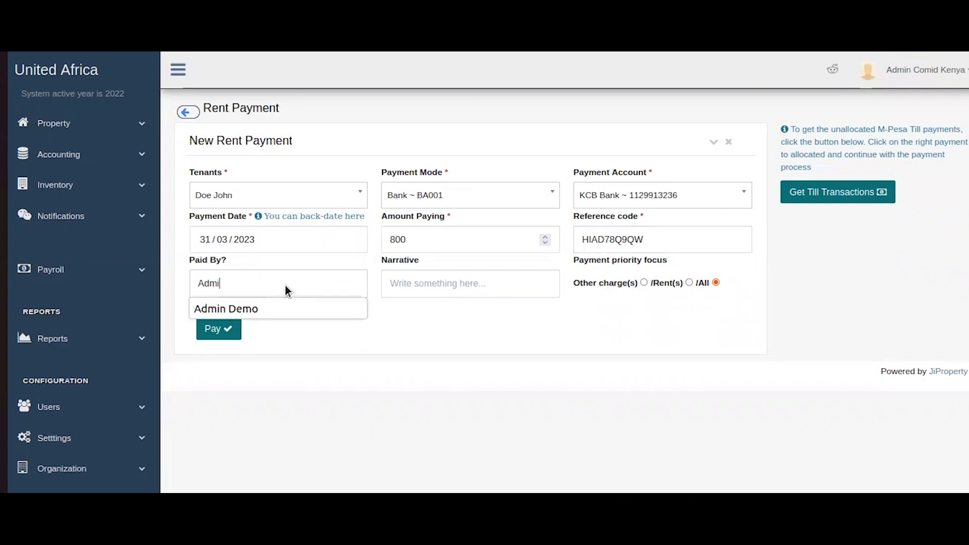
{"action": "key", "text": "BackSpace"}
{"action": "key", "text": "BackSpace"}
{"action": "key", "text": "BackSpace"}
{"action": "key", "text": "BackSpace"}
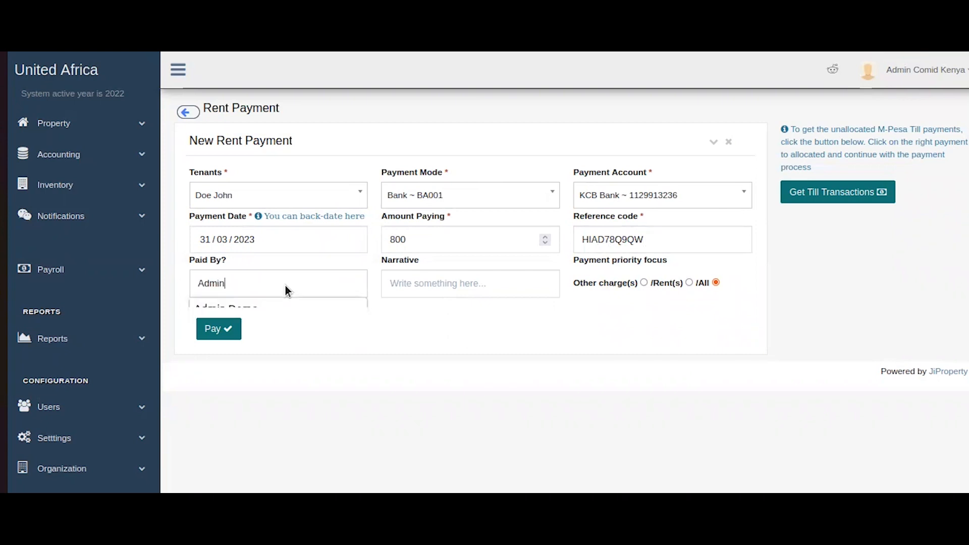
{"action": "type", "text": "Demo"}
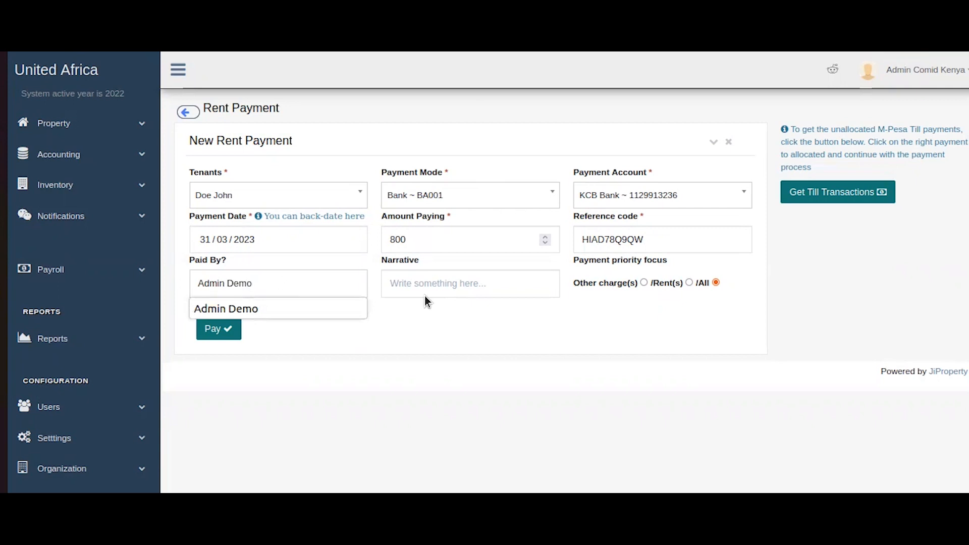
{"action": "left_click", "coordinate": [452, 292]}
{"action": "type", "text": "NA"}
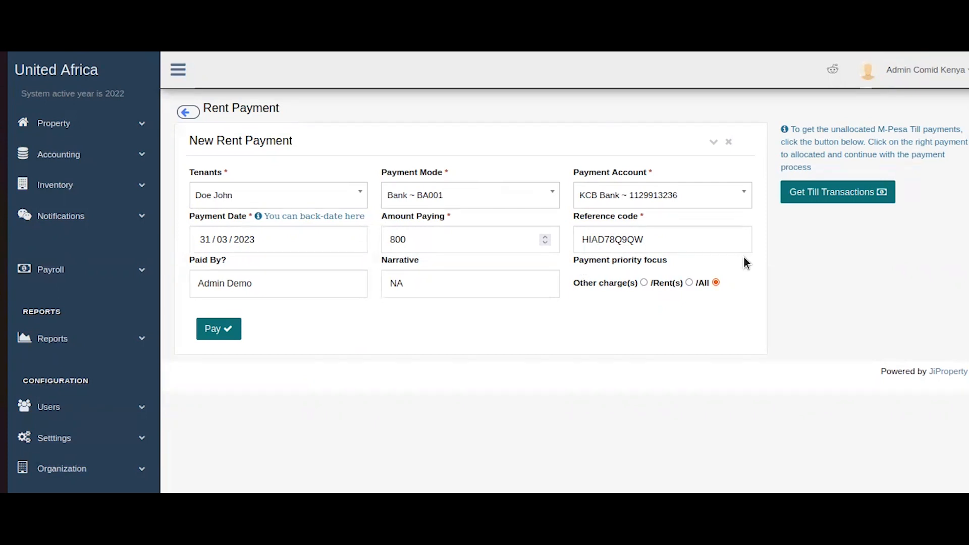
Prioritise the 800 payment toward Other charge(s) and submit it.
{"action": "left_click", "coordinate": [645, 283]}
{"action": "left_click", "coordinate": [688, 282]}
{"action": "left_click", "coordinate": [643, 282]}
{"action": "left_click", "coordinate": [221, 335]}
{"action": "left_click", "coordinate": [199, 334]}
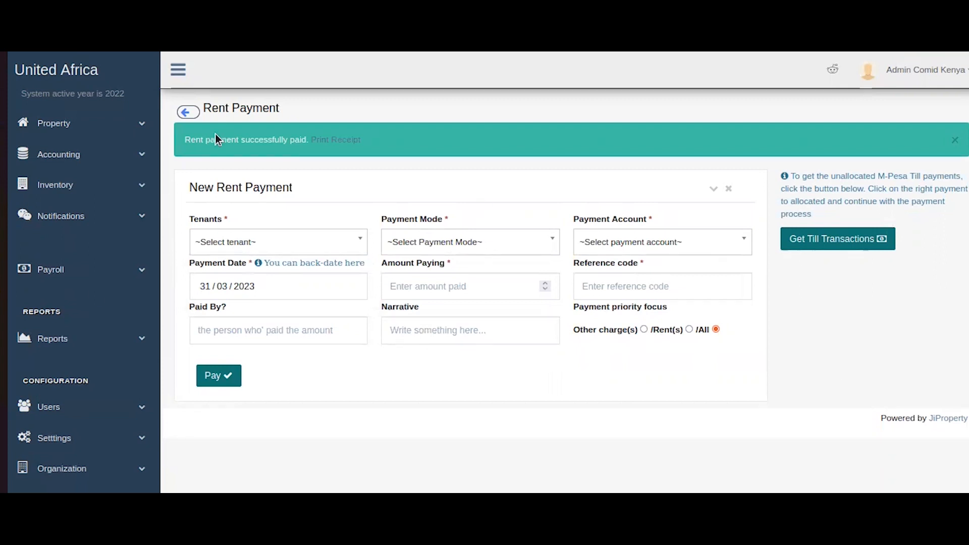
View the printed receipt showing parking fee 500 and garbage collection 300, then dismiss the success banner.
{"action": "left_click", "coordinate": [324, 139]}
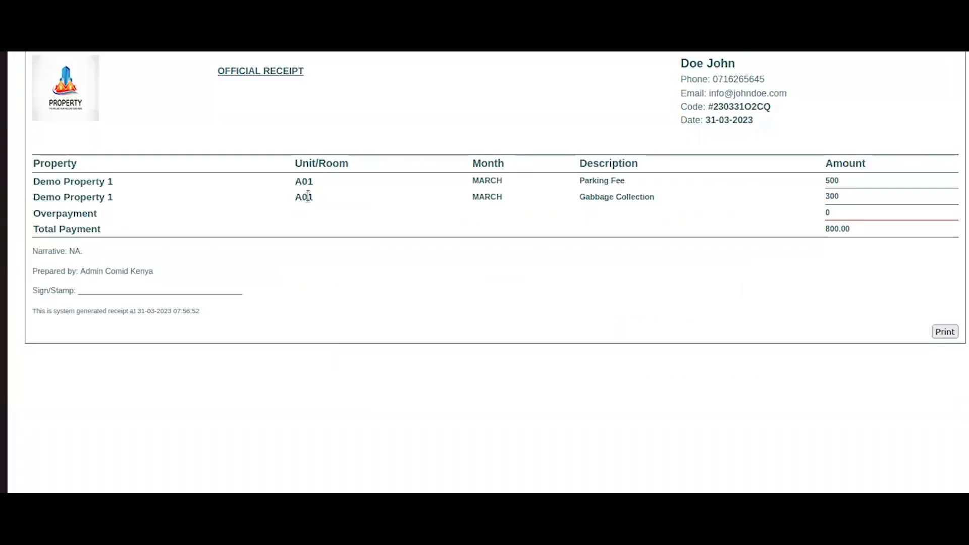
{"action": "double_click", "coordinate": [832, 181]}
{"action": "left_click", "coordinate": [841, 197]}
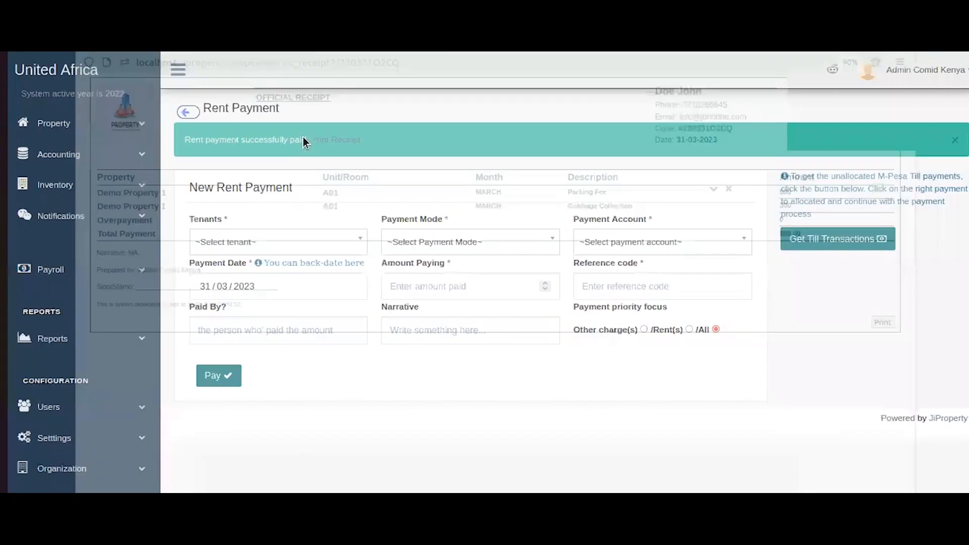
{"action": "left_click", "coordinate": [955, 141]}
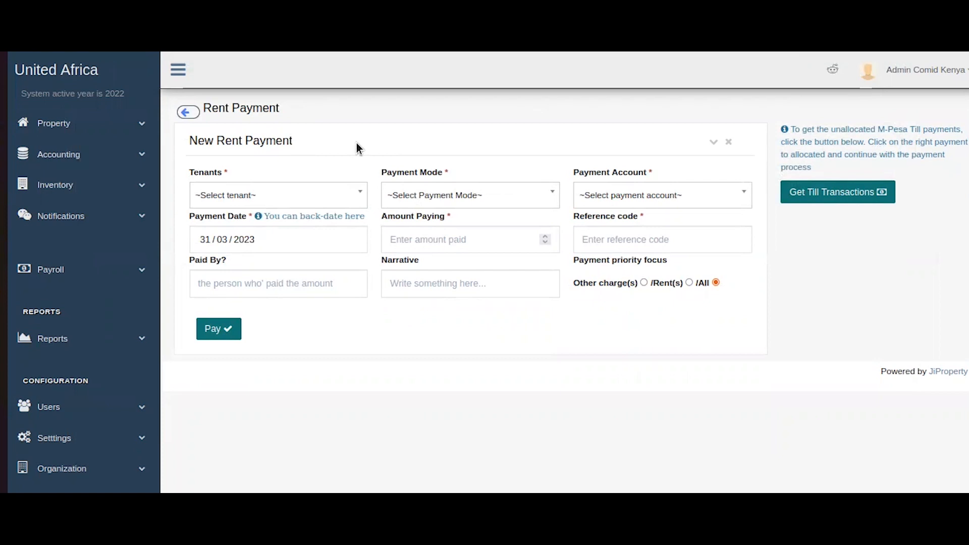
{"action": "left_click", "coordinate": [90, 119]}
Open Demo Property 1's profile and review its March 2022 raised rents, all marked Paid.
{"action": "left_click", "coordinate": [86, 151]}
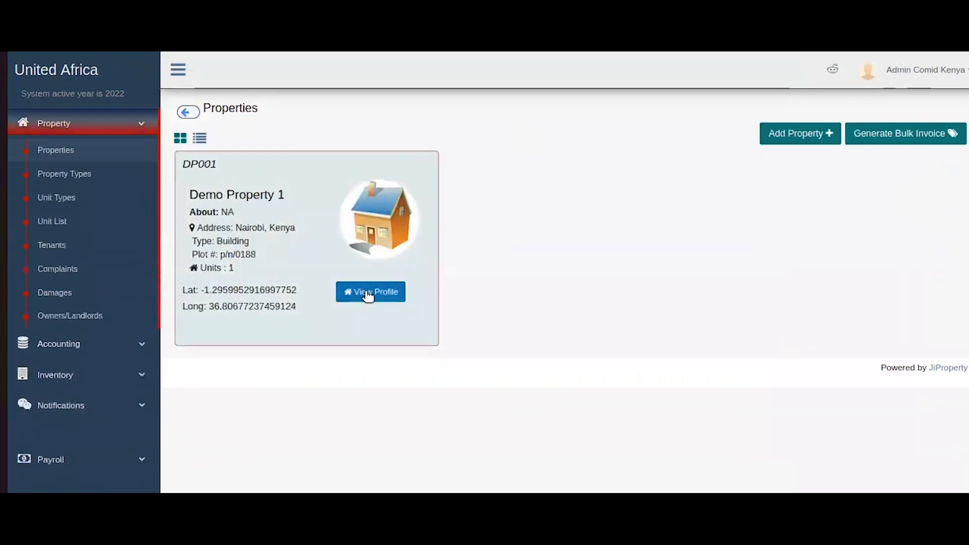
{"action": "left_click", "coordinate": [368, 291]}
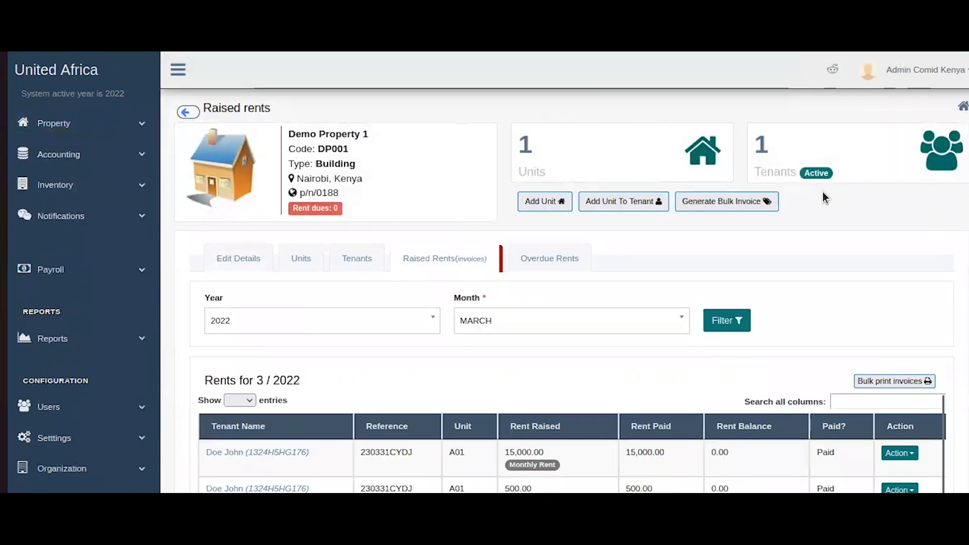
{"action": "scroll", "coordinate": [819, 260], "scroll_direction": "down", "scroll_amount": 2}
{"action": "scroll", "coordinate": [817, 256], "scroll_direction": "down", "scroll_amount": 3}
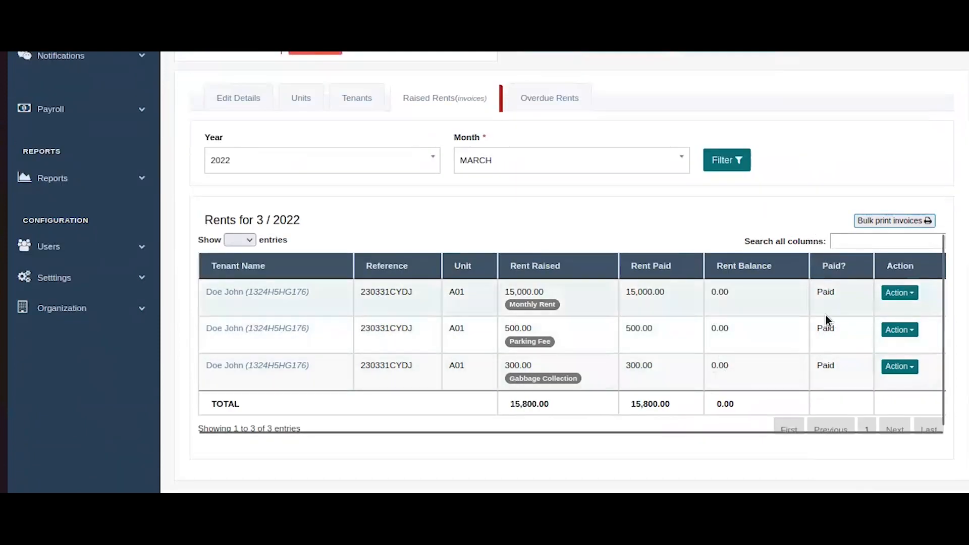
{"action": "scroll", "coordinate": [620, 356], "scroll_direction": "up", "scroll_amount": 5}
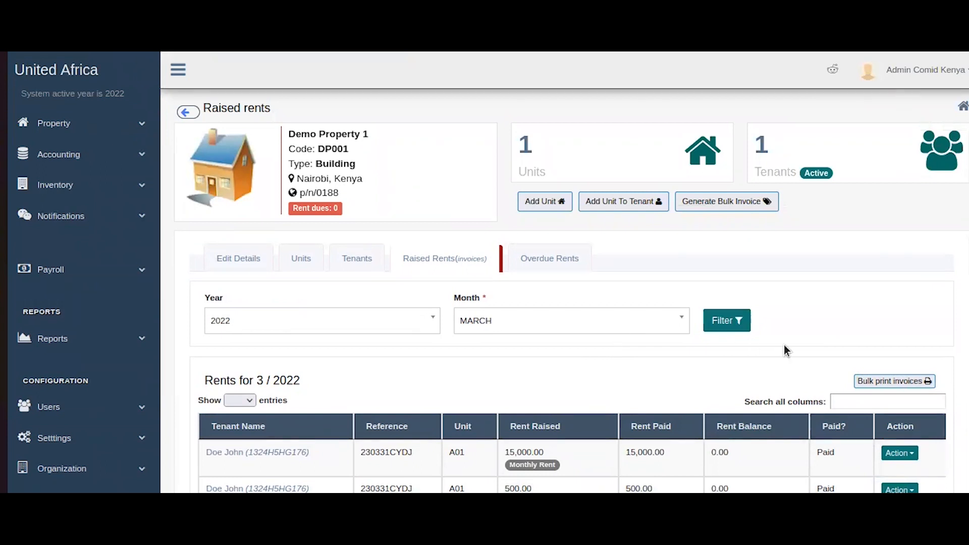
{"action": "scroll", "coordinate": [785, 353], "scroll_direction": "down", "scroll_amount": 4}
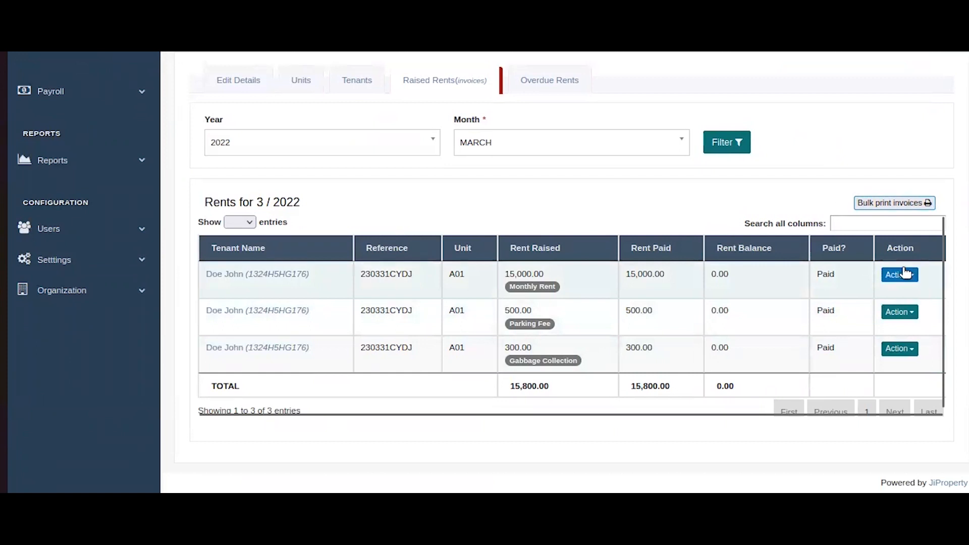
{"action": "scroll", "coordinate": [411, 280], "scroll_direction": "up", "scroll_amount": 4}
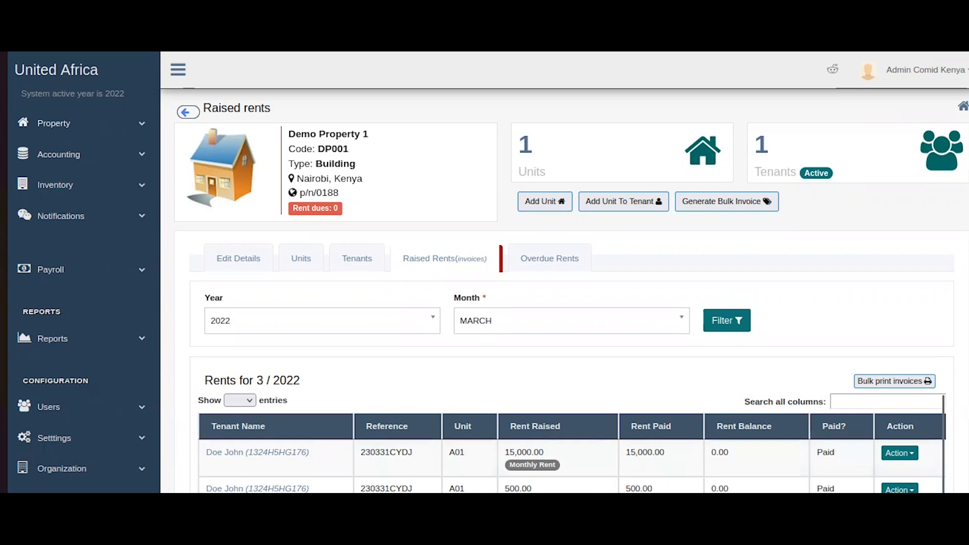
{"action": "left_click", "coordinate": [893, 456]}
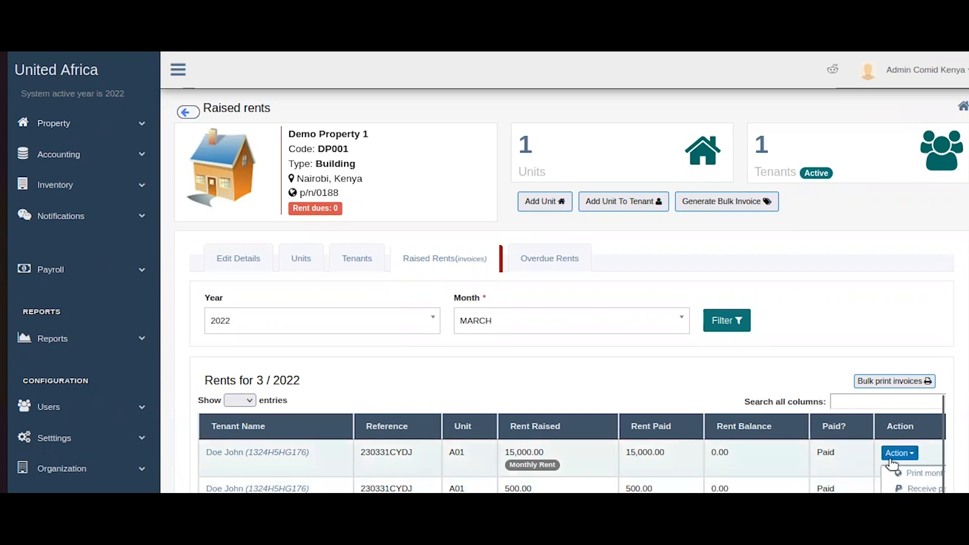
{"action": "left_click", "coordinate": [898, 489]}
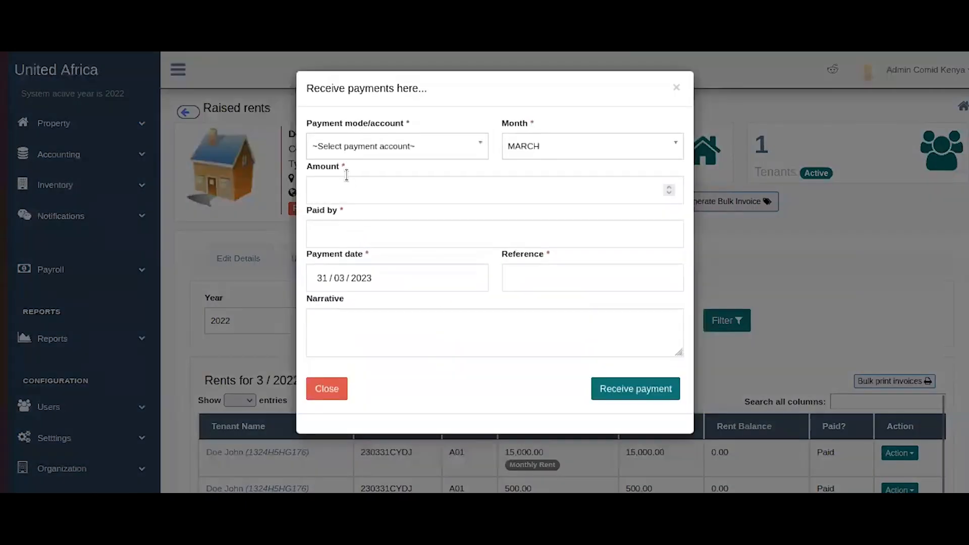
{"action": "left_click", "coordinate": [347, 181]}
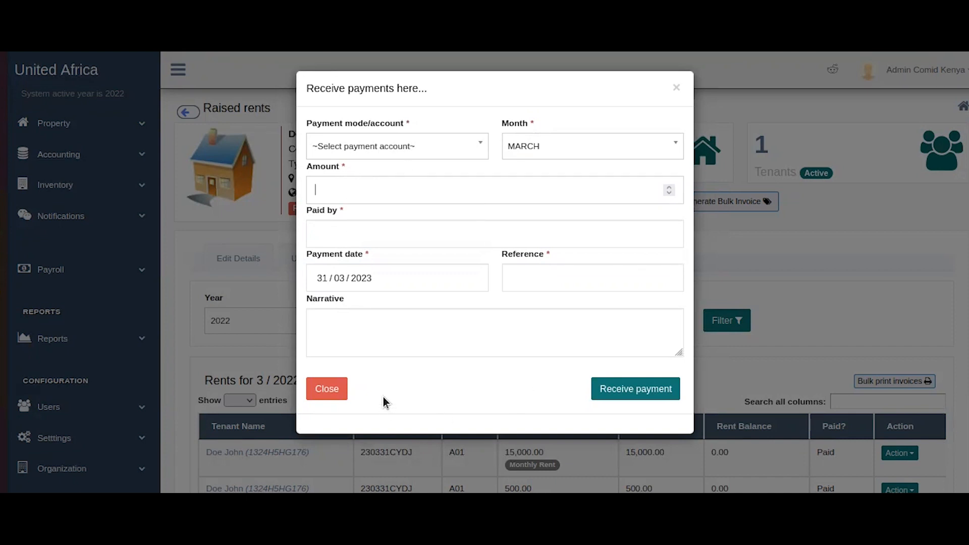
{"action": "left_click", "coordinate": [320, 388]}
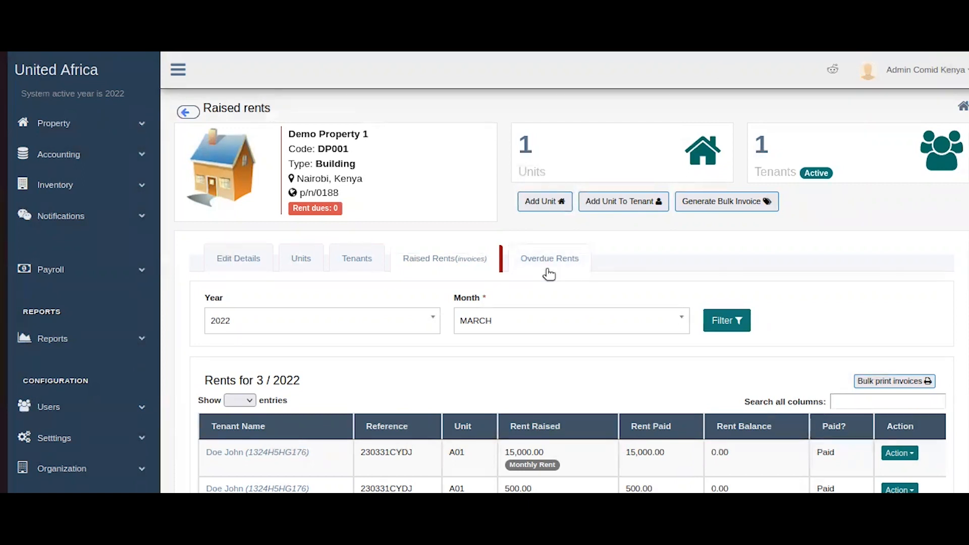
Bulk-print March's invoices (rent 15,000, parking 500, garbage 300), then open Overdue Rents.
{"action": "scroll", "coordinate": [701, 236], "scroll_direction": "down", "scroll_amount": 1}
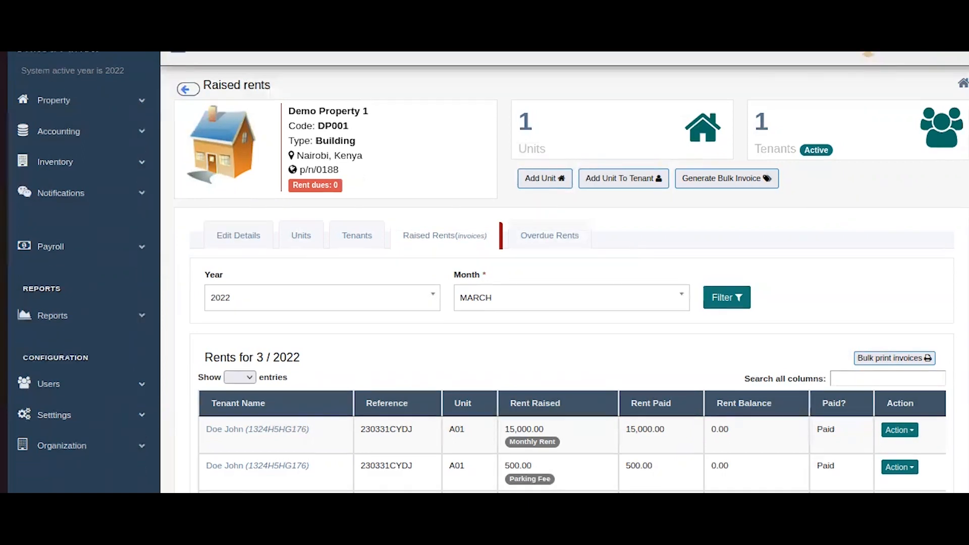
{"action": "scroll", "coordinate": [735, 286], "scroll_direction": "down", "scroll_amount": 3}
{"action": "scroll", "coordinate": [735, 286], "scroll_direction": "up", "scroll_amount": 4}
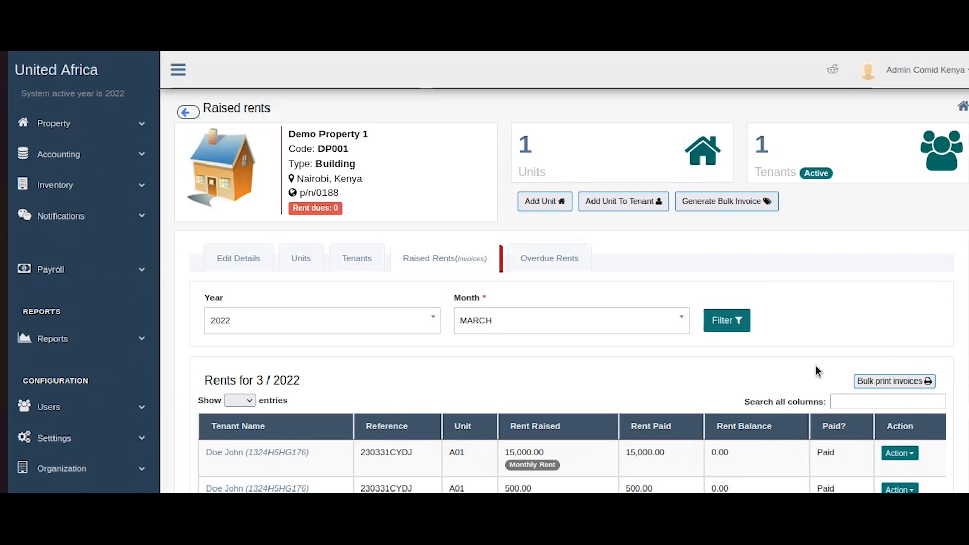
{"action": "left_click", "coordinate": [418, 260]}
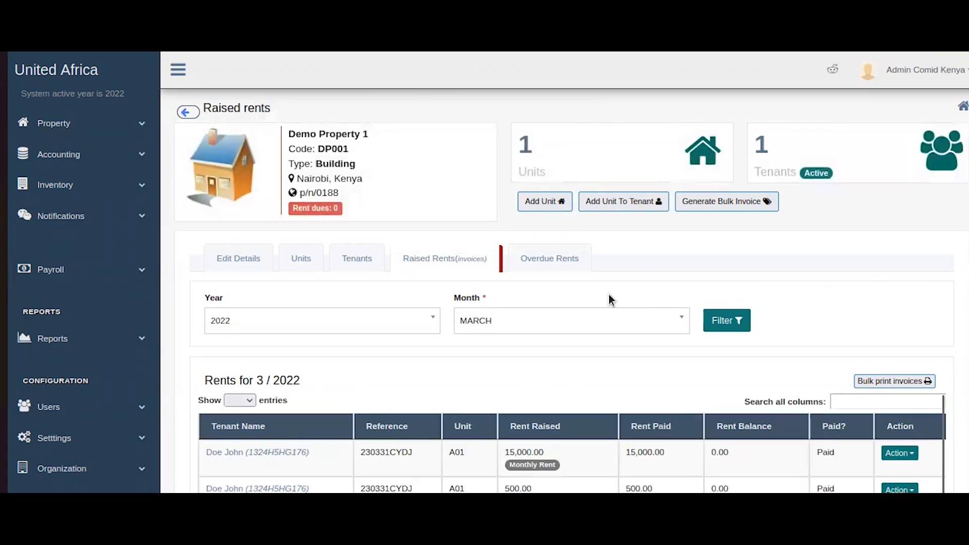
{"action": "scroll", "coordinate": [805, 308], "scroll_direction": "down", "scroll_amount": 2}
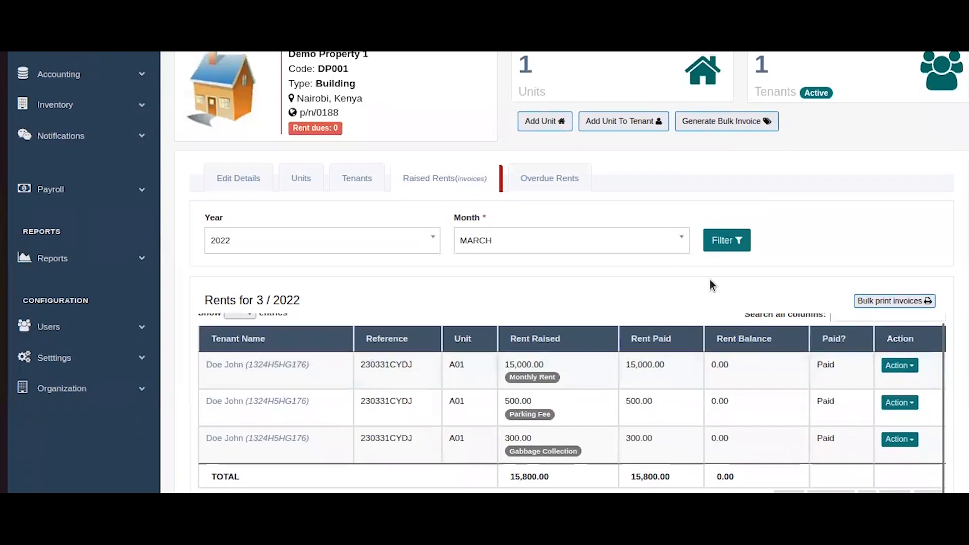
{"action": "left_click", "coordinate": [865, 303]}
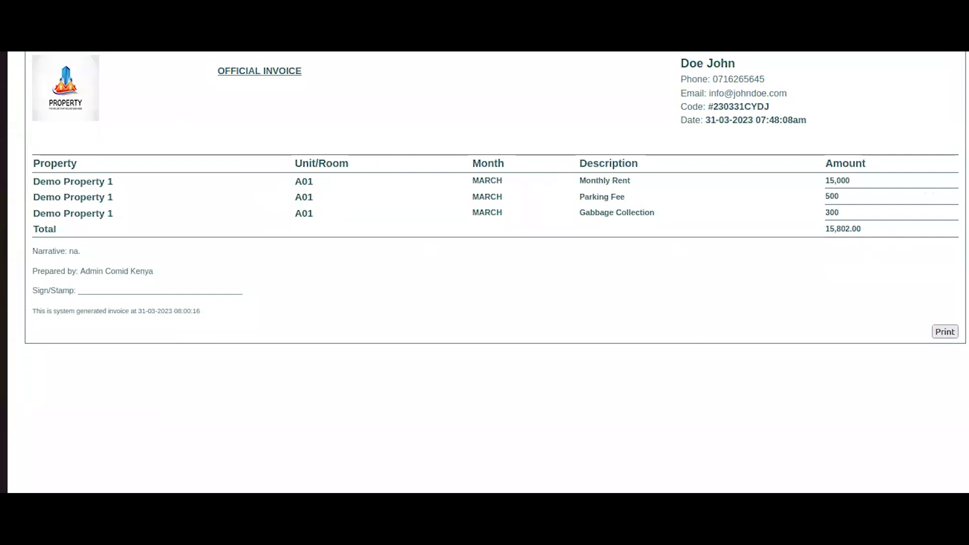
{"action": "key", "text": "super+Down"}
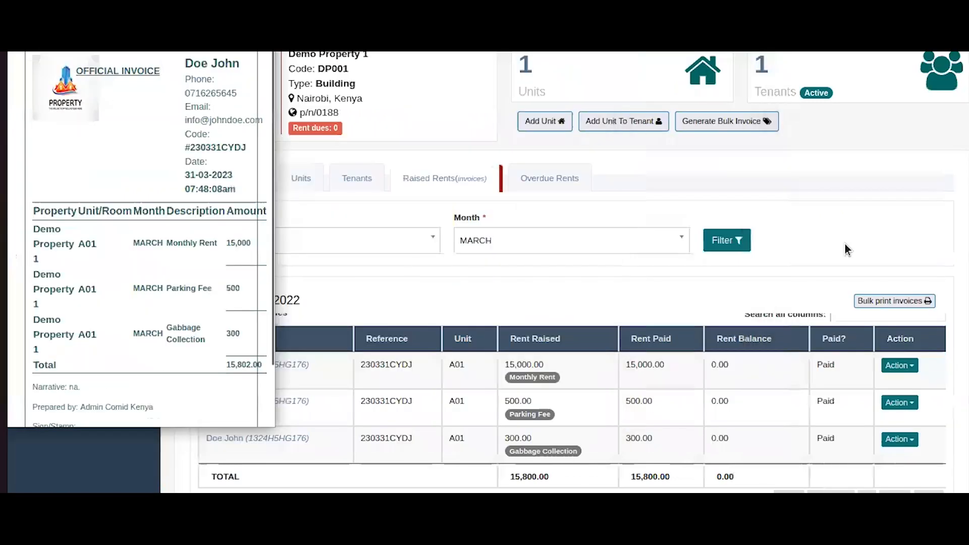
{"action": "left_click", "coordinate": [845, 244]}
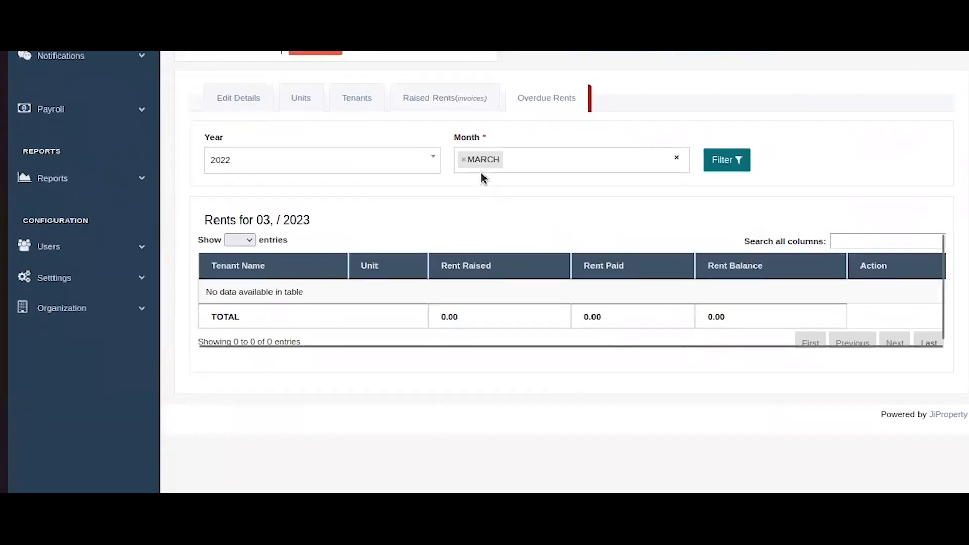
Add FEBRUARY to the overdue rents month filter and apply it, showing nothing overdue.
{"action": "left_click", "coordinate": [572, 159]}
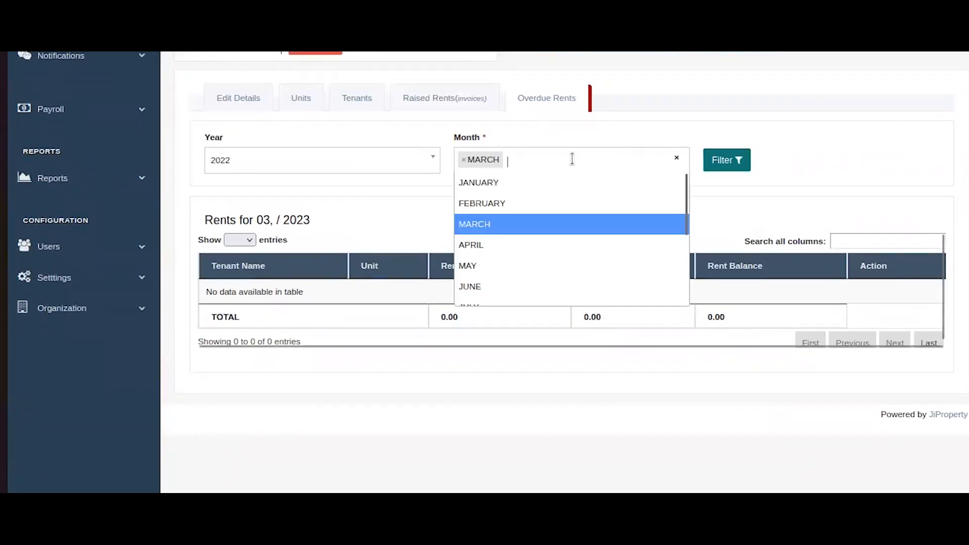
{"action": "left_click", "coordinate": [472, 207]}
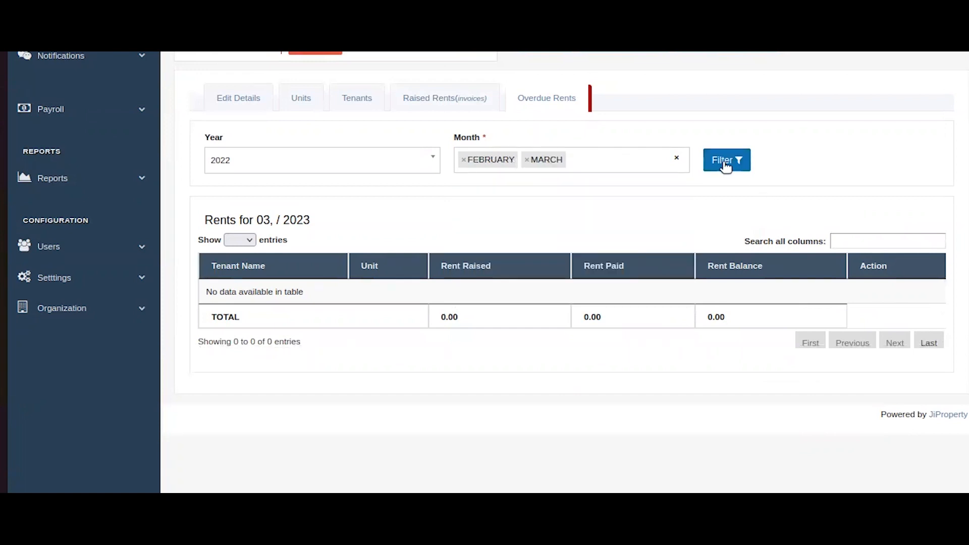
{"action": "left_click", "coordinate": [726, 162]}
{"action": "scroll", "coordinate": [683, 343], "scroll_direction": "down", "scroll_amount": 4}
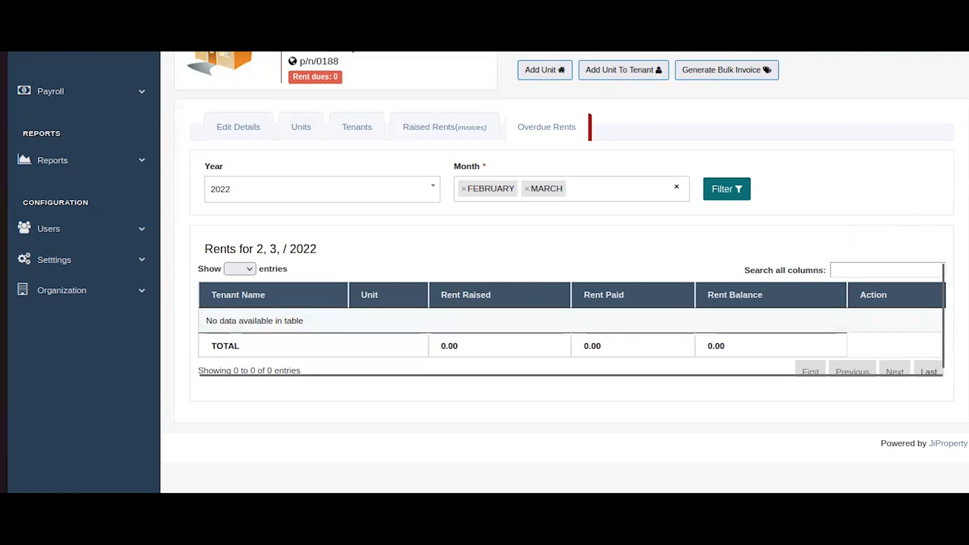
{"action": "scroll", "coordinate": [956, 138], "scroll_direction": "up", "scroll_amount": 3}
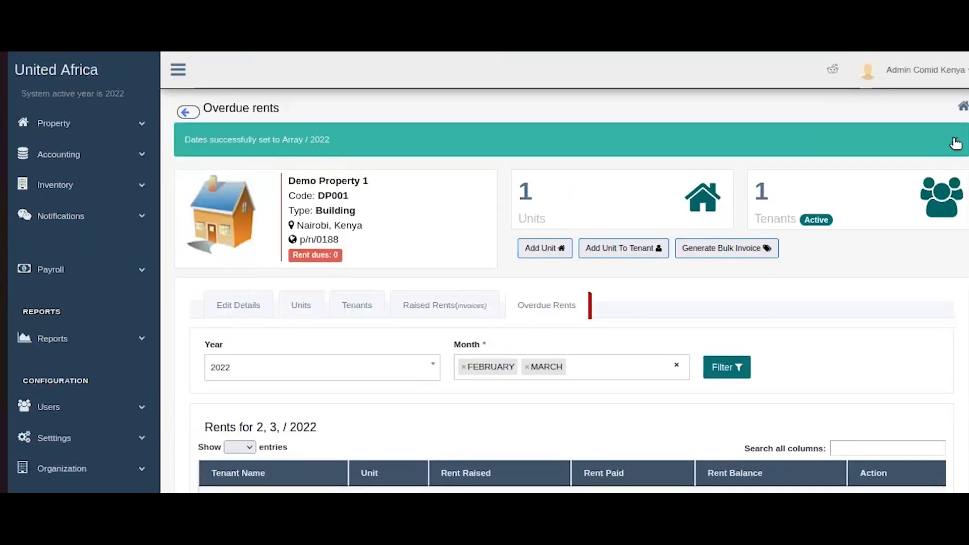
{"action": "left_click", "coordinate": [955, 140]}
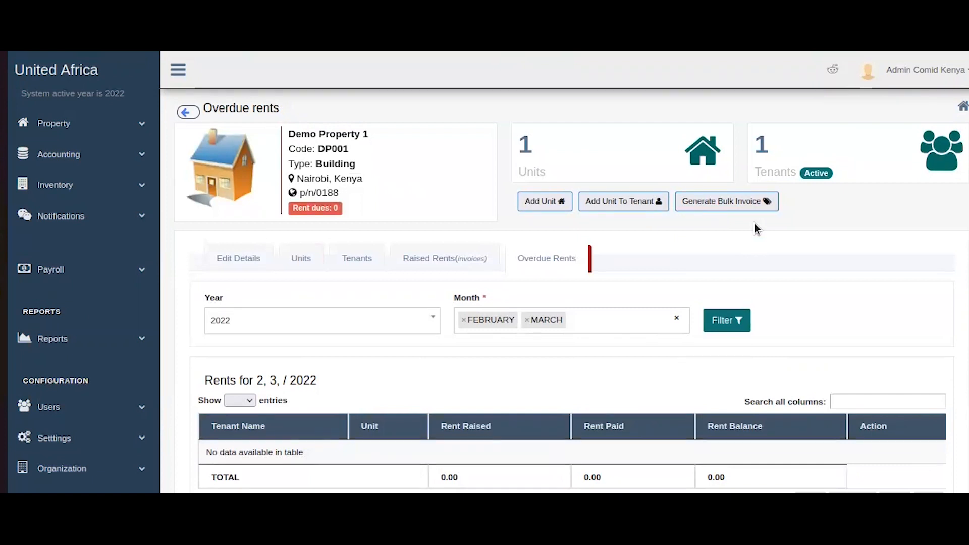
{"action": "scroll", "coordinate": [770, 226], "scroll_direction": "down", "scroll_amount": 2}
{"action": "scroll", "coordinate": [769, 226], "scroll_direction": "up", "scroll_amount": 2}
Add a 1000 Service Charge bill with narrative 'na' for the tenant, raising rent dues to 1,000.
{"action": "left_click", "coordinate": [344, 261]}
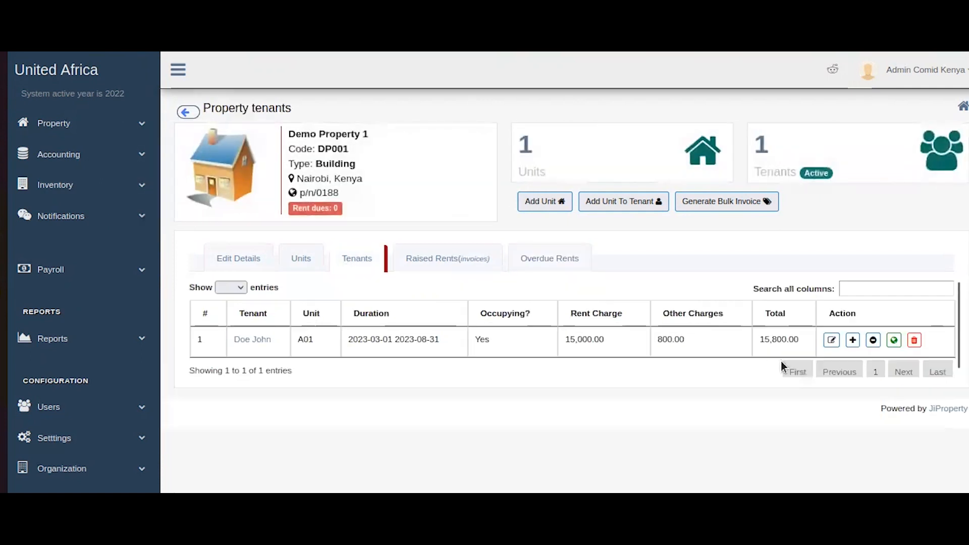
{"action": "left_click", "coordinate": [894, 342]}
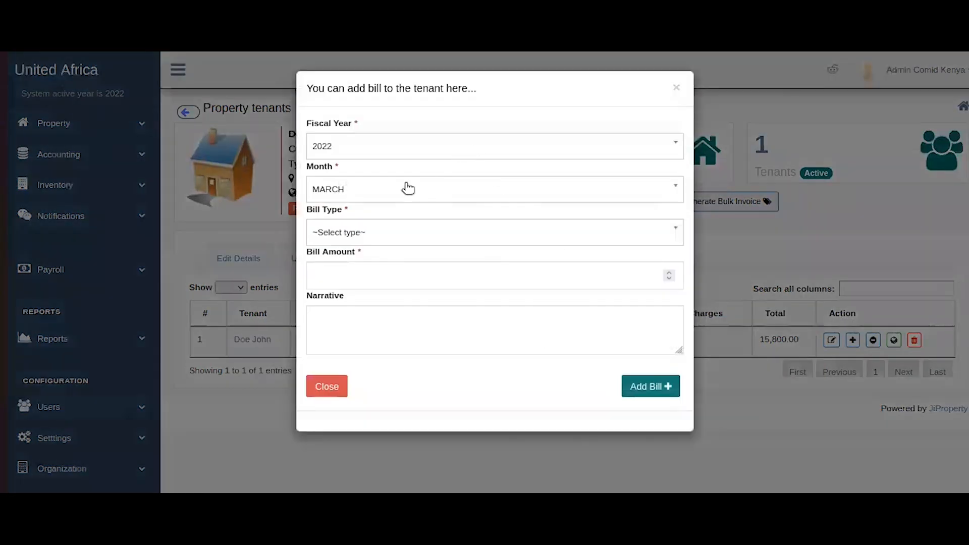
{"action": "left_click", "coordinate": [412, 233]}
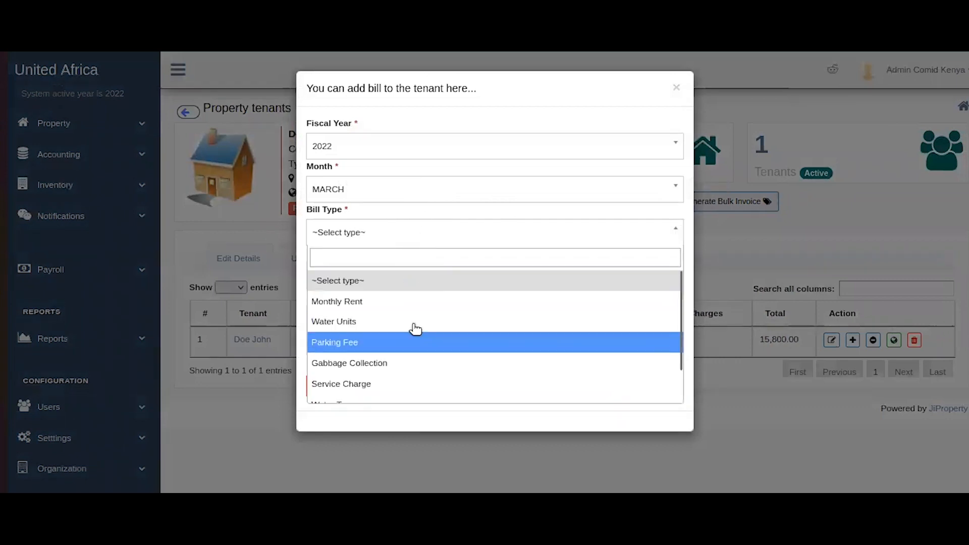
{"action": "scroll", "coordinate": [423, 376], "scroll_direction": "down", "scroll_amount": 1}
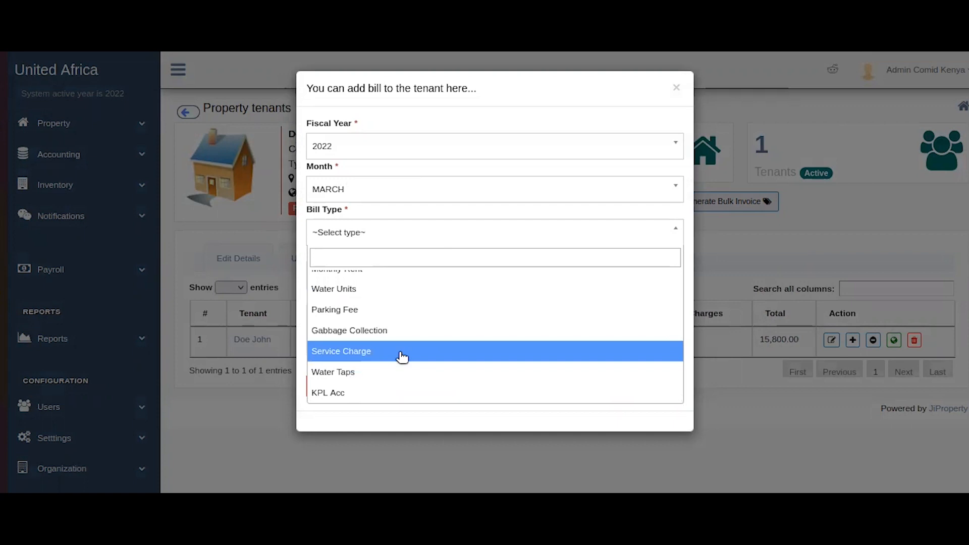
{"action": "left_click", "coordinate": [402, 357]}
{"action": "left_click", "coordinate": [435, 280]}
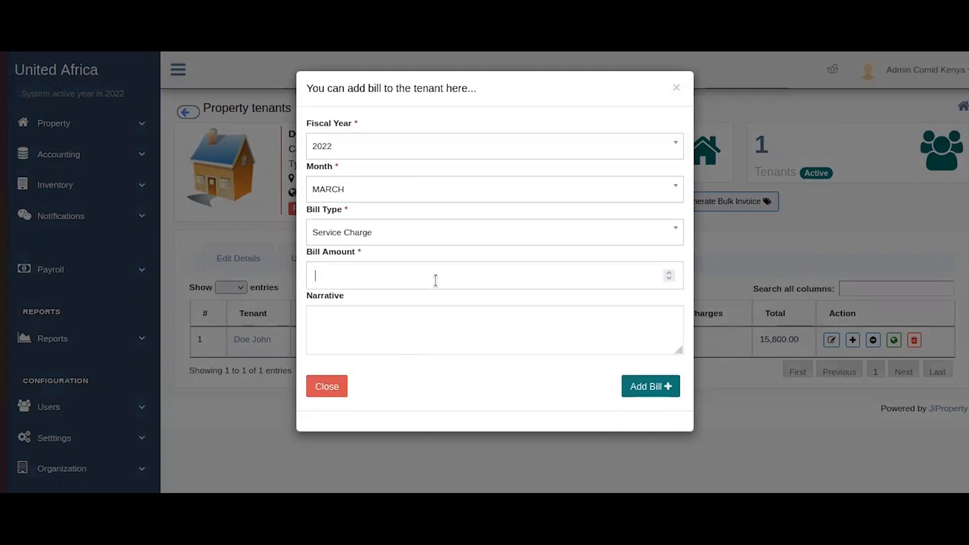
{"action": "type", "text": "1000"}
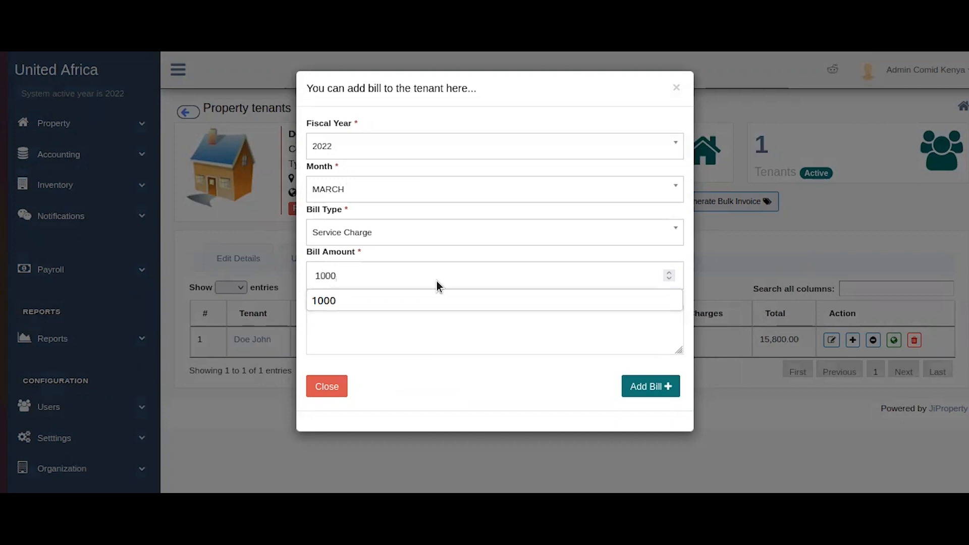
{"action": "left_click", "coordinate": [442, 386]}
{"action": "left_click", "coordinate": [462, 343]}
{"action": "type", "text": "na"}
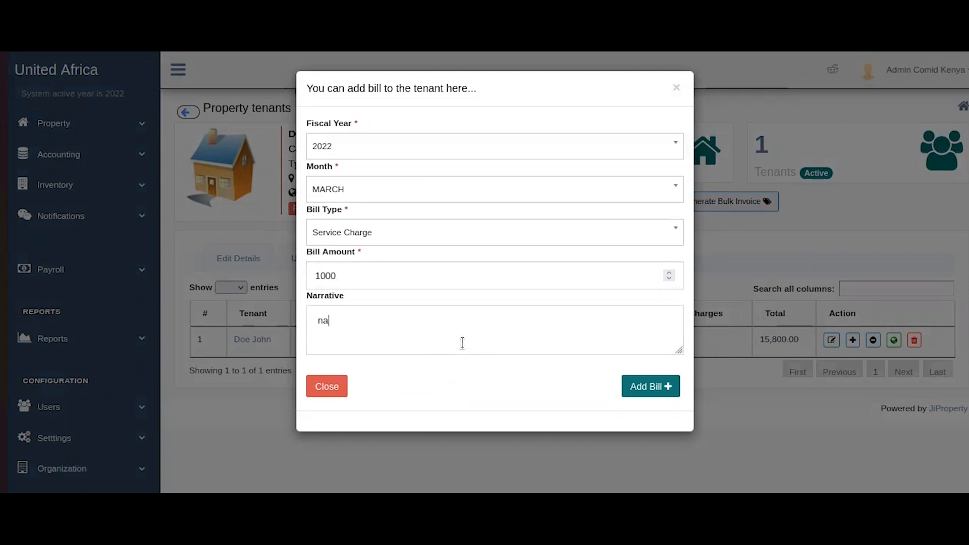
{"action": "left_click", "coordinate": [644, 387]}
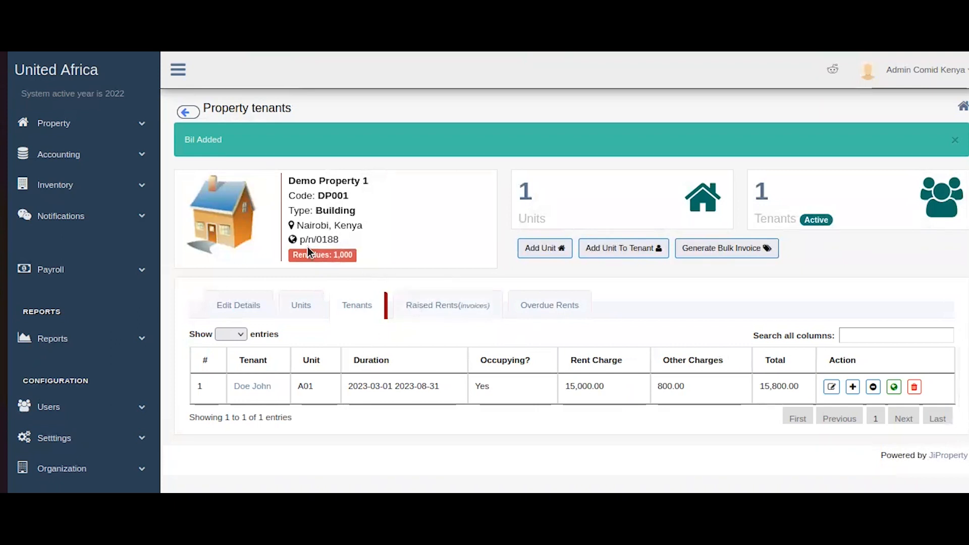
{"action": "left_click_drag", "start_coordinate": [330, 254], "coordinate": [379, 263]}
Receive a 500 Petty Cash payment on the Service Charge, with the payer's name and reference 'na'.
{"action": "left_click", "coordinate": [432, 305]}
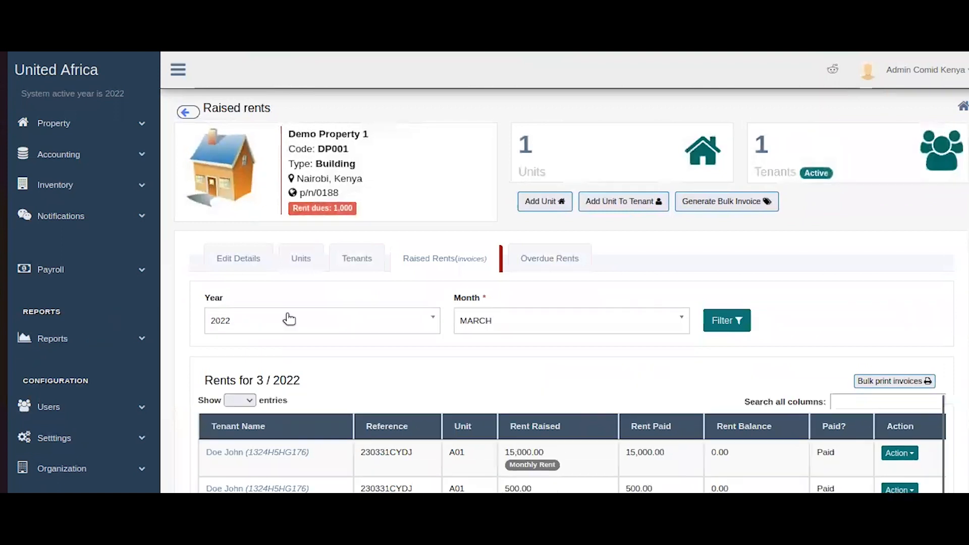
{"action": "scroll", "coordinate": [617, 384], "scroll_direction": "down", "scroll_amount": 4}
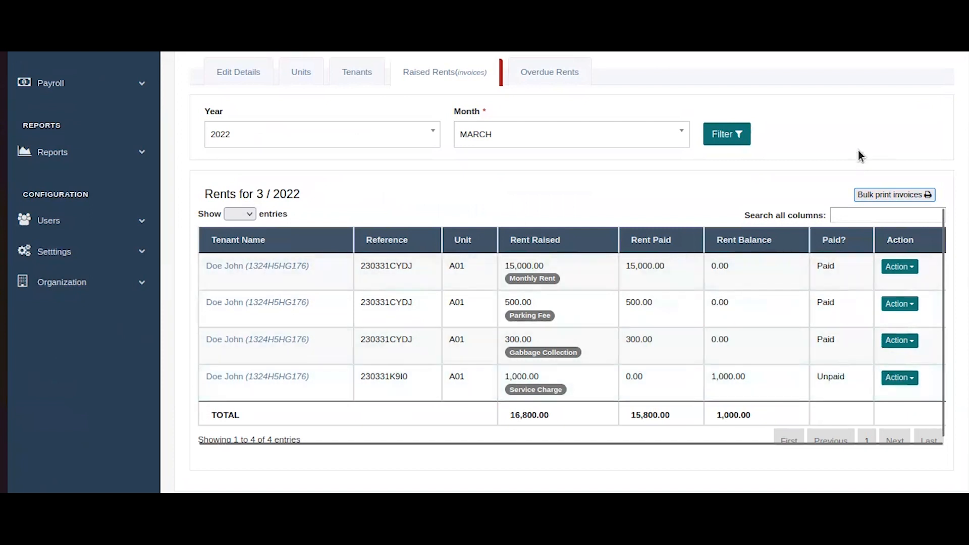
{"action": "left_click", "coordinate": [900, 379]}
{"action": "scroll", "coordinate": [907, 403], "scroll_direction": "up", "scroll_amount": 4}
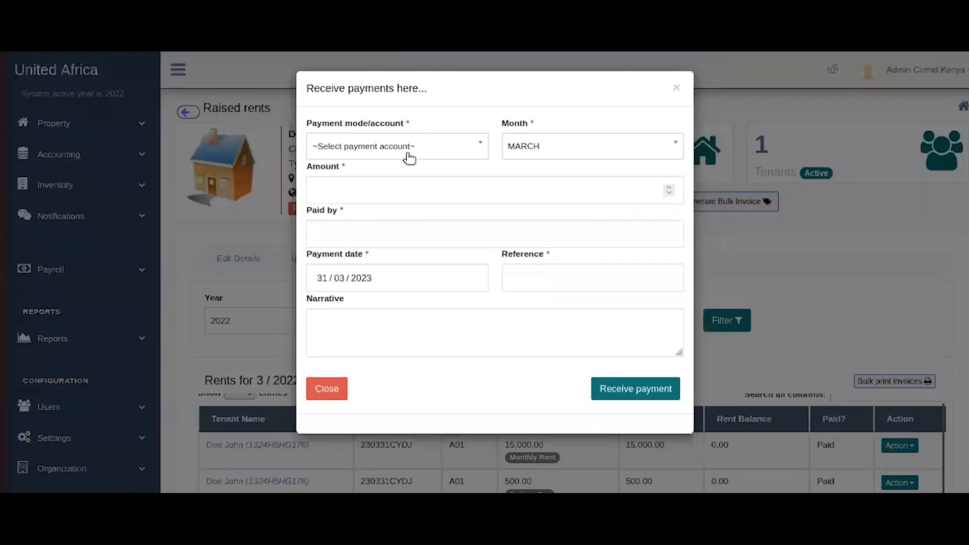
{"action": "left_click", "coordinate": [411, 147]}
{"action": "left_click", "coordinate": [444, 183]}
{"action": "left_click", "coordinate": [403, 199]}
{"action": "type", "text": "500"}
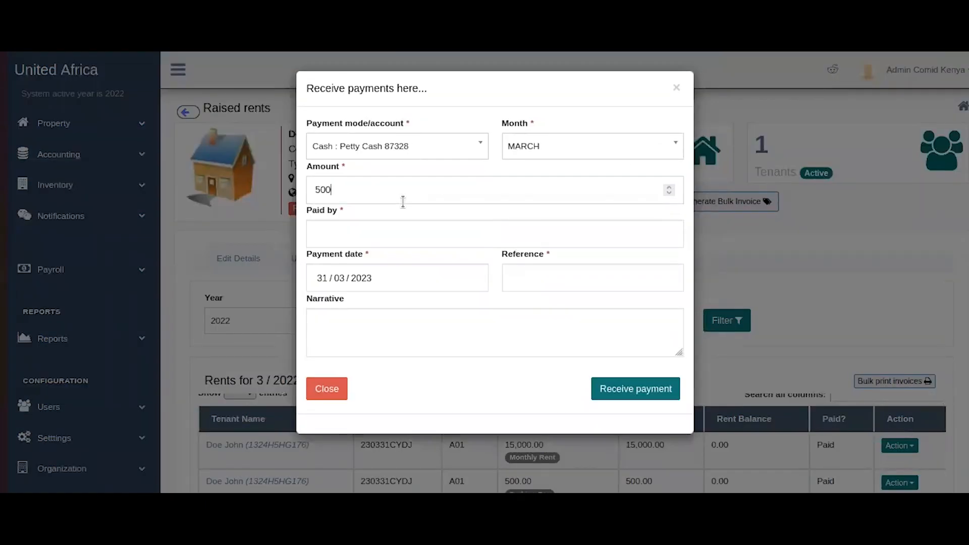
{"action": "left_click", "coordinate": [378, 237]}
{"action": "left_click", "coordinate": [504, 278]}
{"action": "type", "text": "na"}
{"action": "key", "text": "Tab"}
{"action": "left_click", "coordinate": [640, 391]}
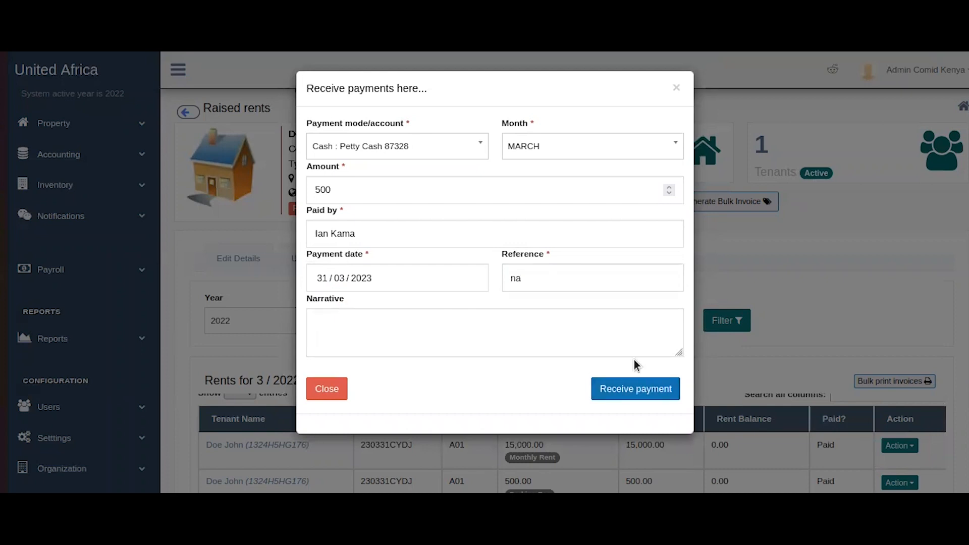
Open the dashboard in a new browser tab, then return to the Raised Rents page.
{"action": "scroll", "coordinate": [735, 298], "scroll_direction": "down", "scroll_amount": 5}
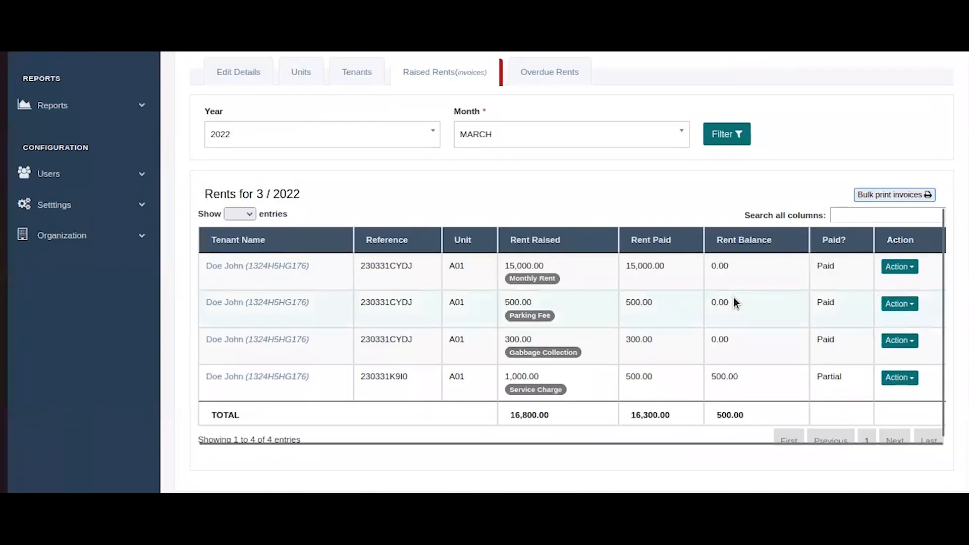
{"action": "scroll", "coordinate": [530, 243], "scroll_direction": "up", "scroll_amount": 3}
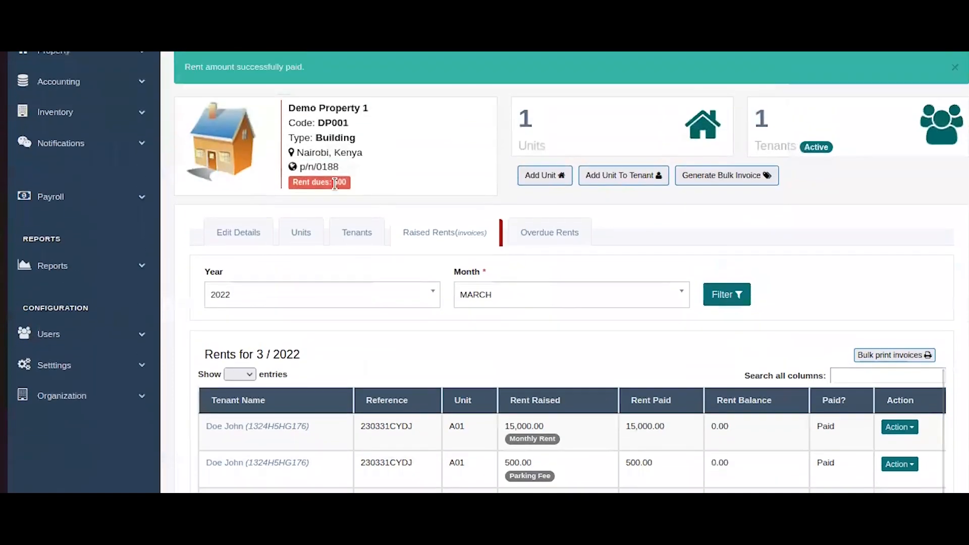
{"action": "left_click", "coordinate": [373, 192]}
{"action": "scroll", "coordinate": [419, 195], "scroll_direction": "up", "scroll_amount": 2}
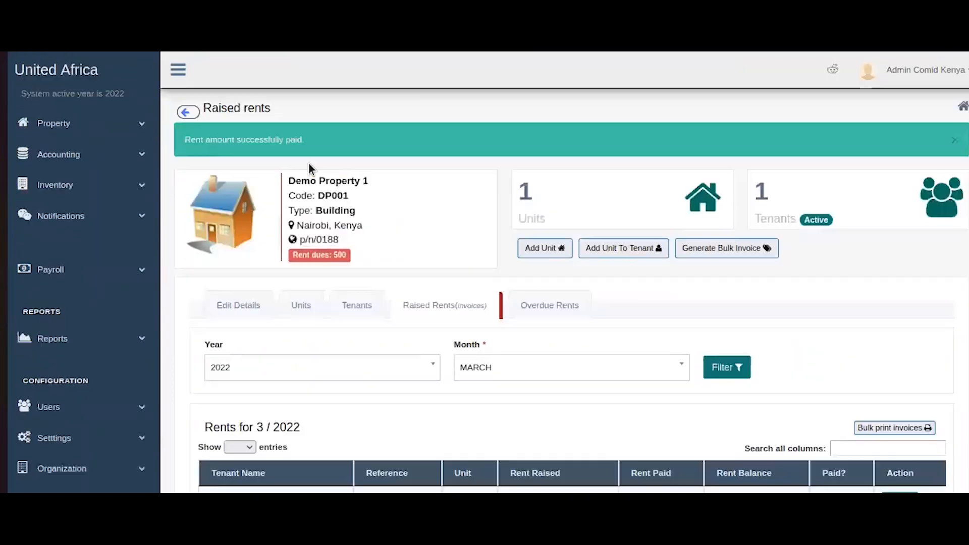
{"action": "right_click", "coordinate": [115, 74]}
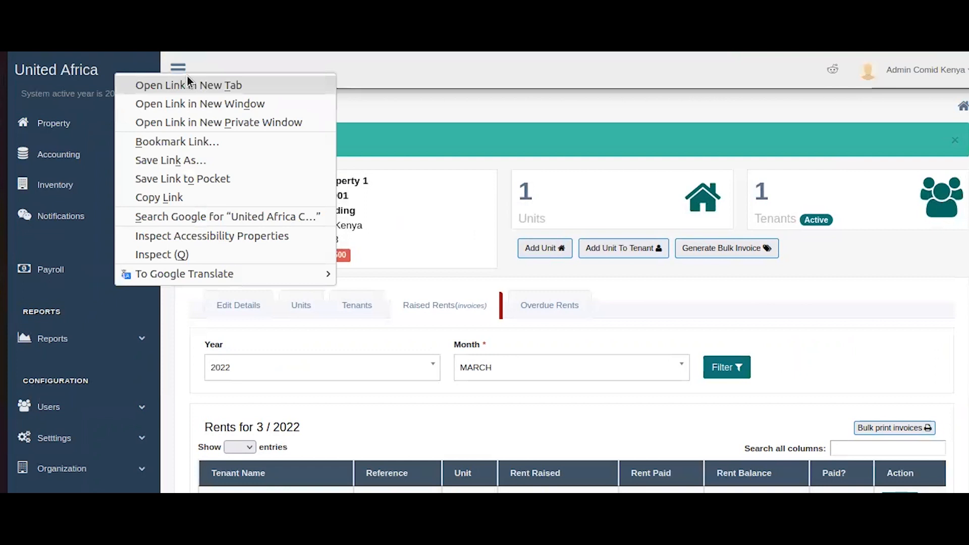
{"action": "left_click", "coordinate": [187, 79]}
{"action": "key", "text": "ctrl+Tab"}
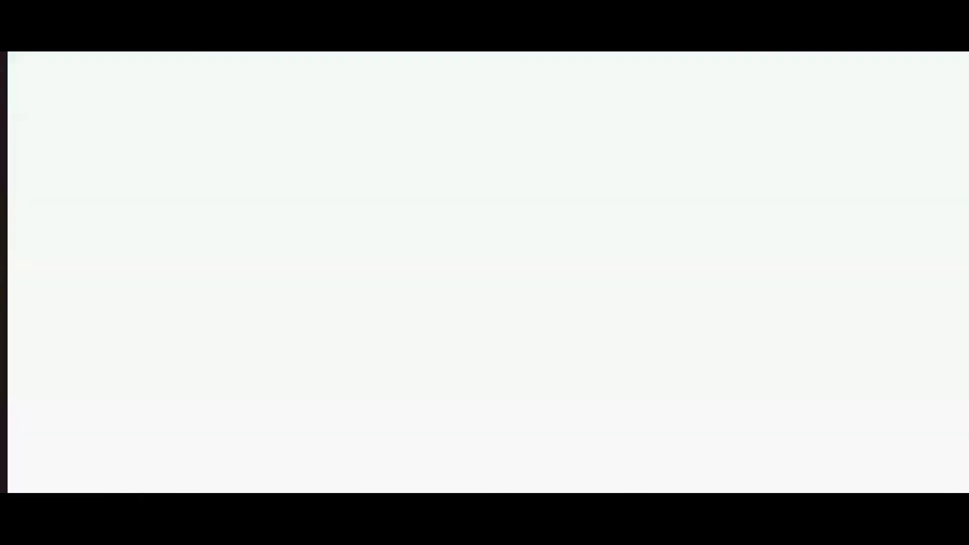
{"action": "left_click_drag", "start_coordinate": [928, 148], "coordinate": [832, 144]}
{"action": "key", "text": "ctrl+shift+Tab"}
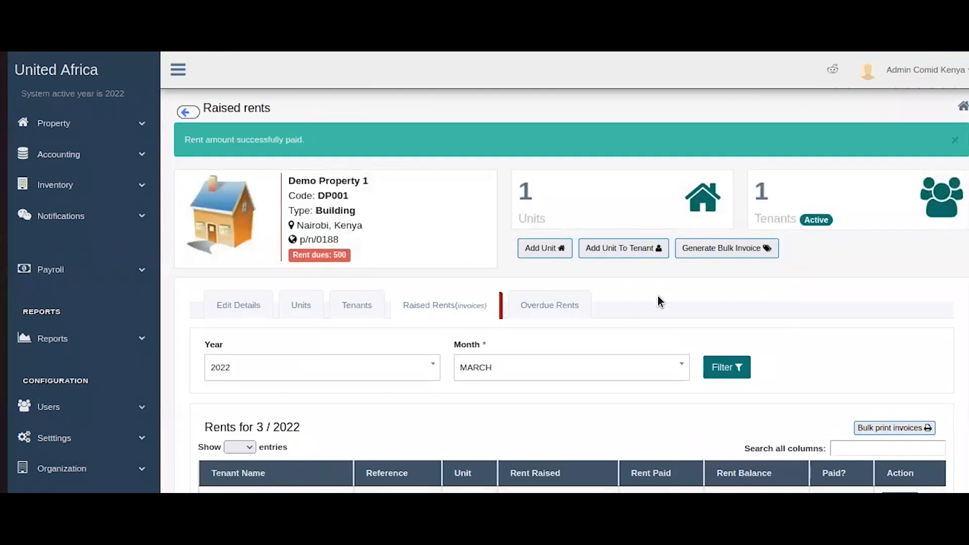
Check the Service Charge now shows Partial and reopen its Receive payment form.
{"action": "scroll", "coordinate": [658, 296], "scroll_direction": "down", "scroll_amount": 5}
{"action": "left_click", "coordinate": [903, 382]}
{"action": "left_click", "coordinate": [823, 390]}
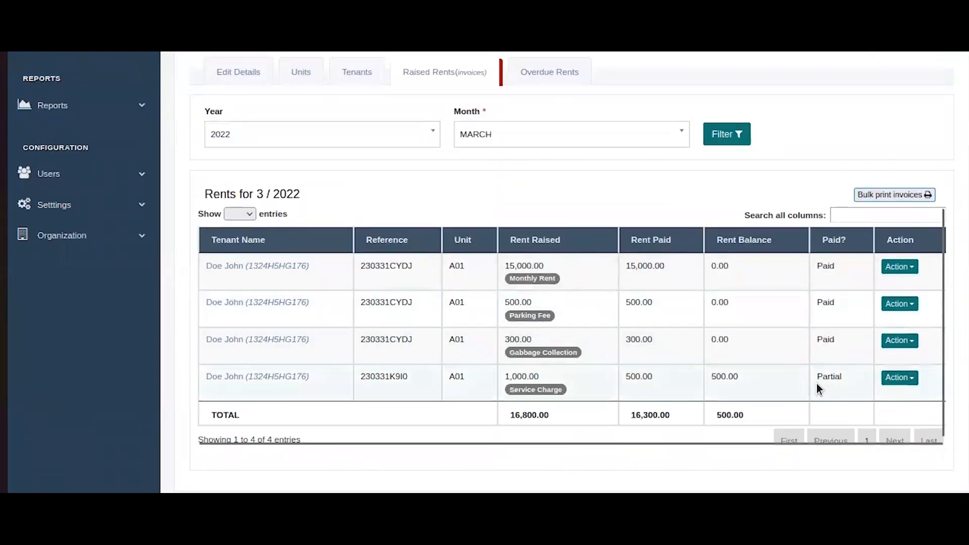
{"action": "double_click", "coordinate": [851, 380]}
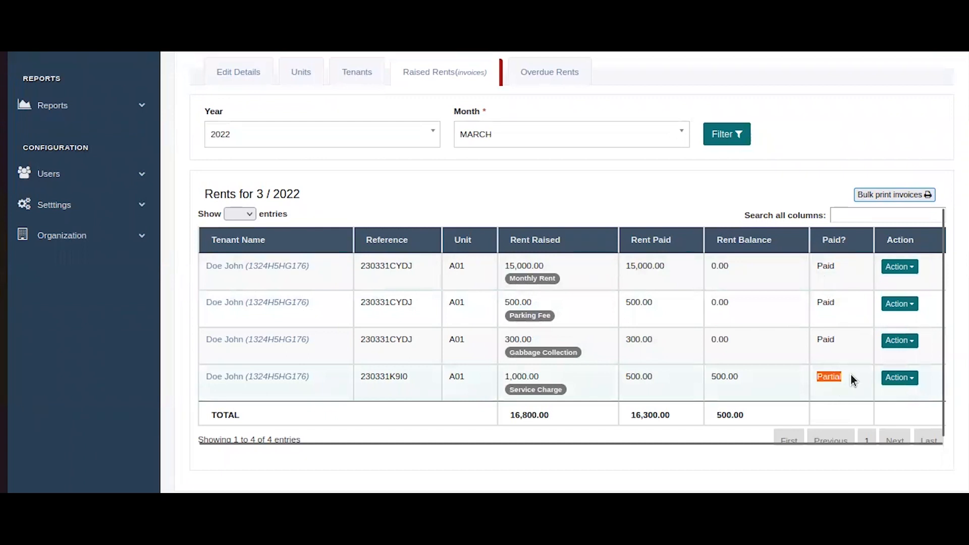
{"action": "left_click", "coordinate": [894, 378]}
{"action": "left_click", "coordinate": [904, 415]}
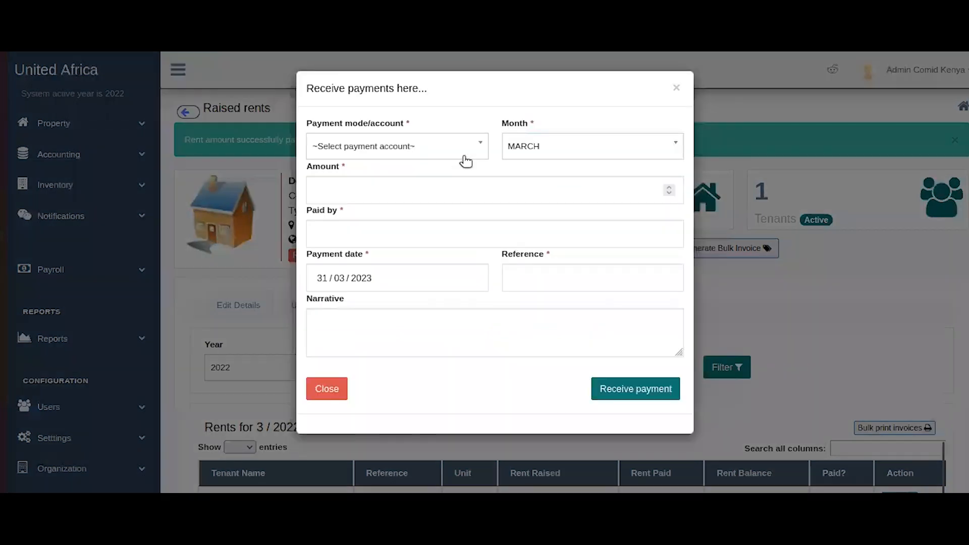
Receive the remaining 500 from the KCB Bank account with the payer and a reference code.
{"action": "left_click", "coordinate": [462, 148]}
{"action": "left_click", "coordinate": [413, 277]}
{"action": "left_click", "coordinate": [407, 147]}
{"action": "left_click", "coordinate": [409, 255]}
{"action": "left_click", "coordinate": [469, 187]}
{"action": "type", "text": "500"}
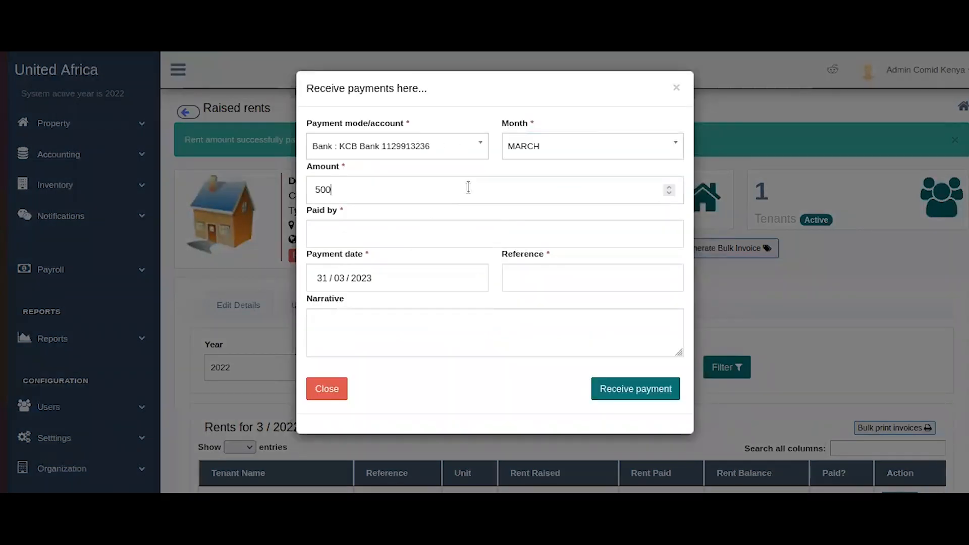
{"action": "left_click", "coordinate": [449, 235]}
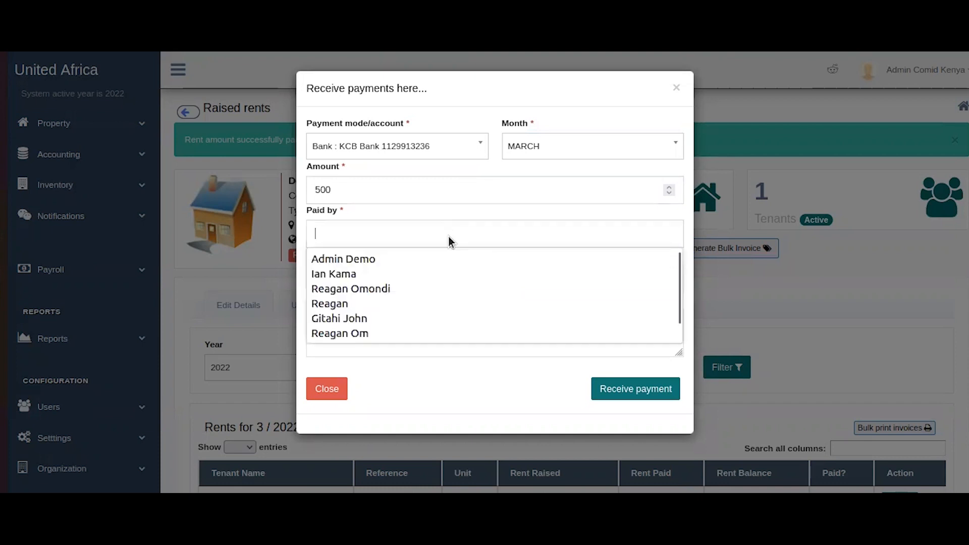
{"action": "left_click", "coordinate": [443, 279]}
{"action": "left_click", "coordinate": [556, 288]}
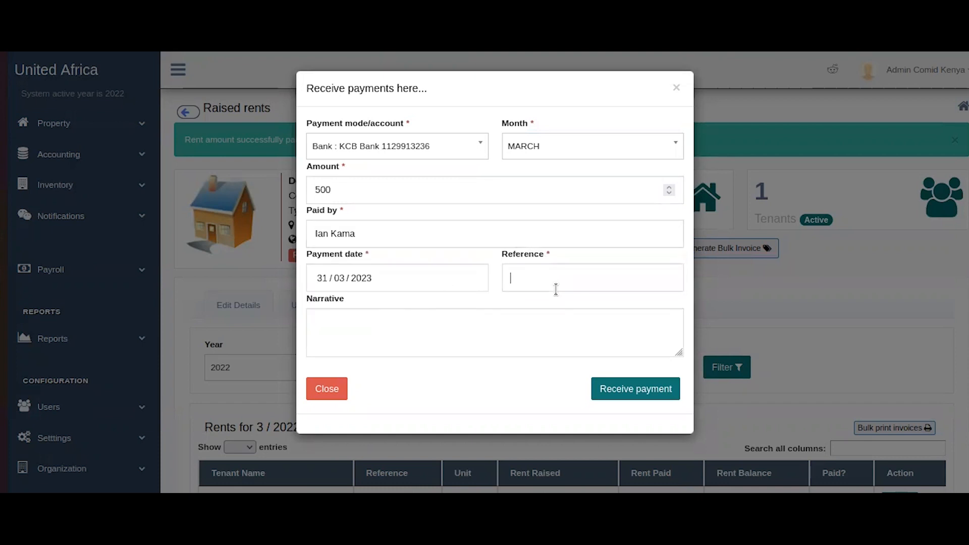
{"action": "type", "text": "gdr66utf6k8"}
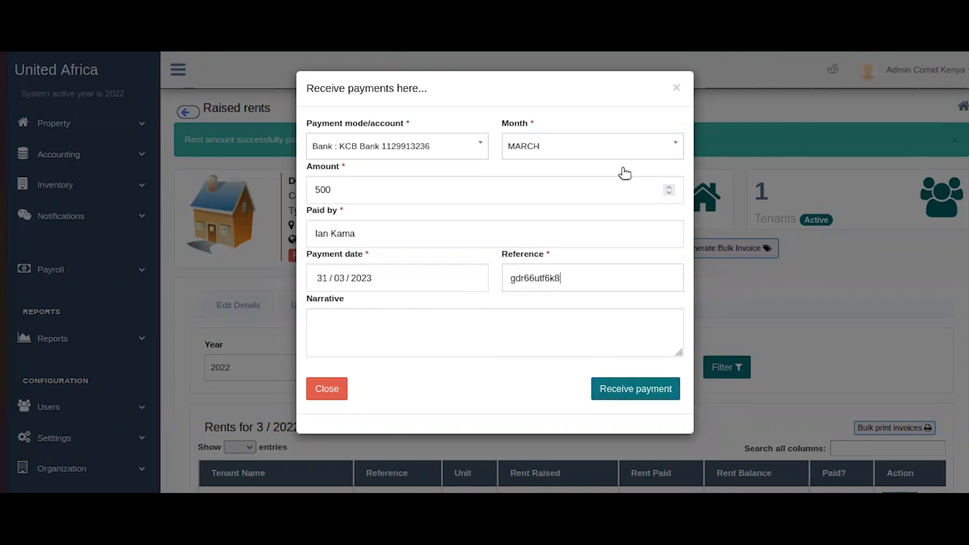
{"action": "left_click", "coordinate": [634, 389]}
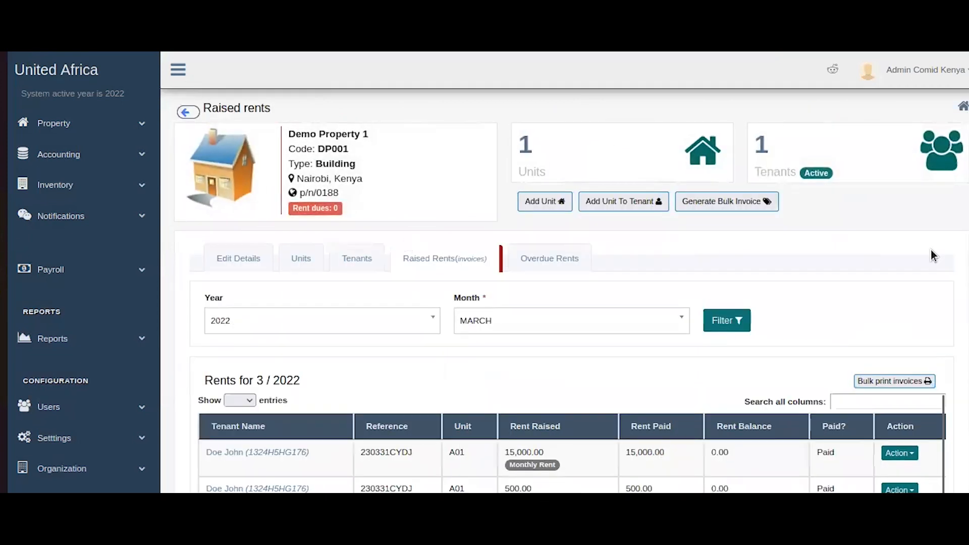
Review the Service Charge's recorded payments, then show the empty Overdue Rents list.
{"action": "scroll", "coordinate": [931, 225], "scroll_direction": "down", "scroll_amount": 3}
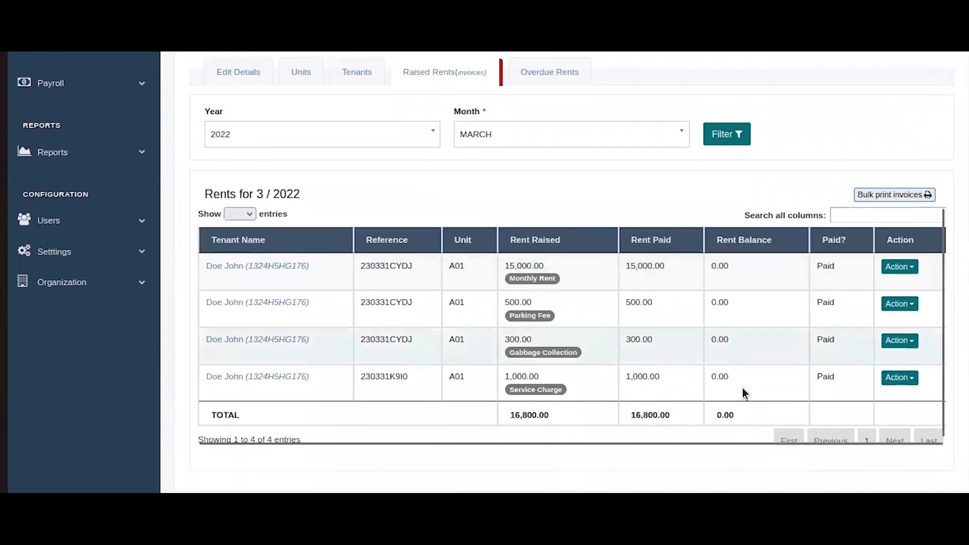
{"action": "left_click", "coordinate": [901, 378]}
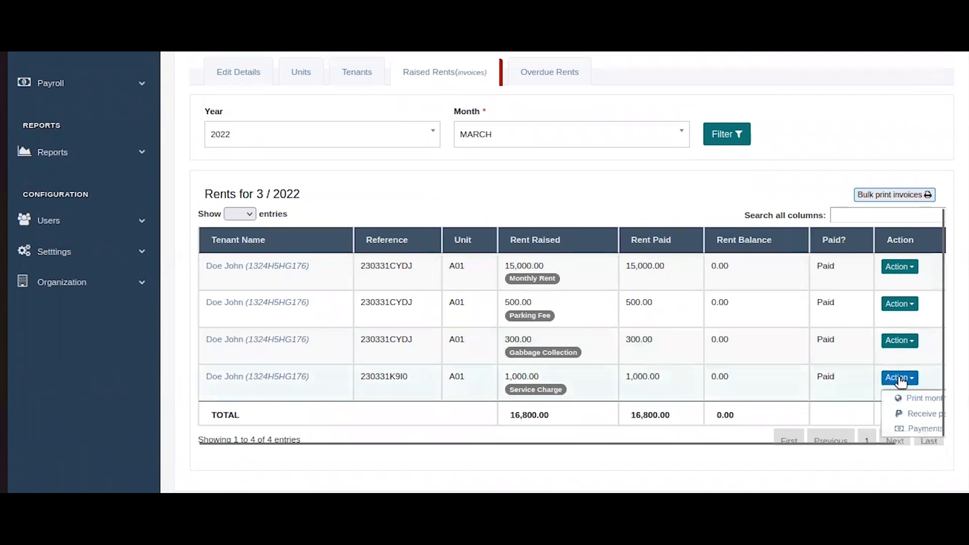
{"action": "left_click", "coordinate": [917, 418]}
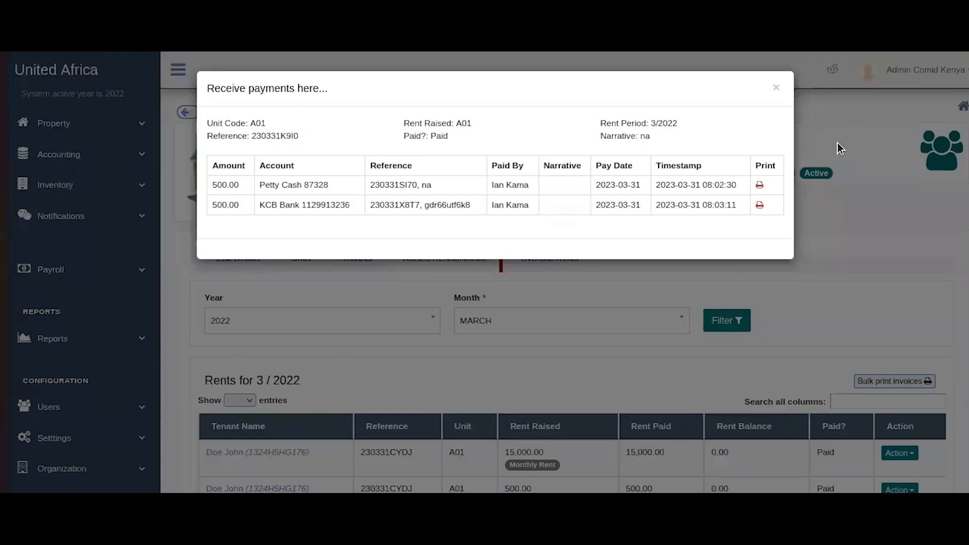
{"action": "left_click", "coordinate": [776, 88]}
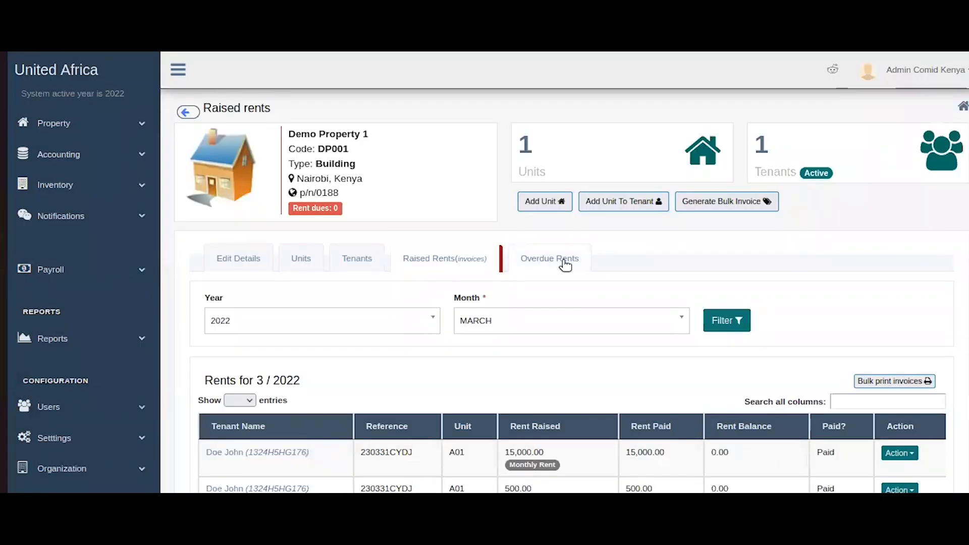
{"action": "left_click", "coordinate": [563, 262]}
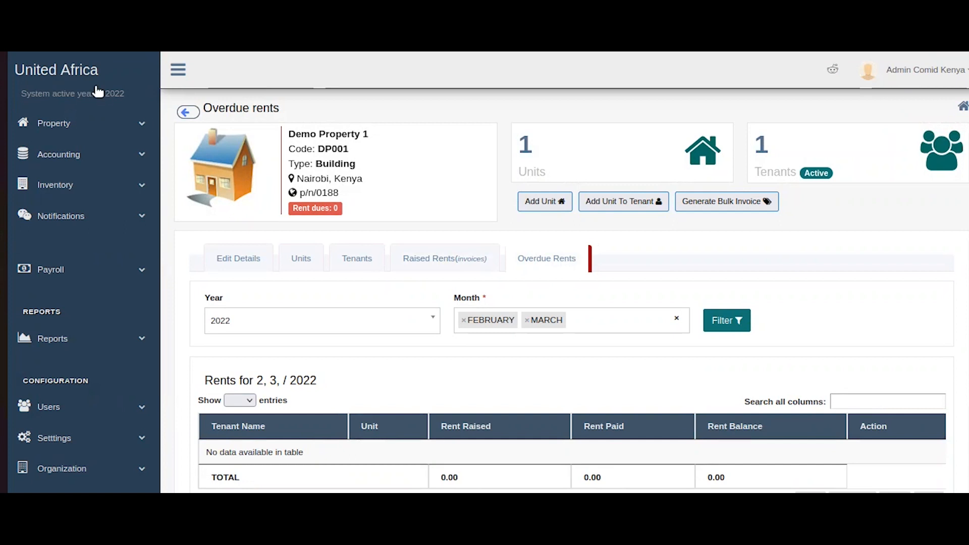
Open the United Africa dashboard and scroll its panels, showing rent dues of 0.
{"action": "left_click", "coordinate": [78, 64]}
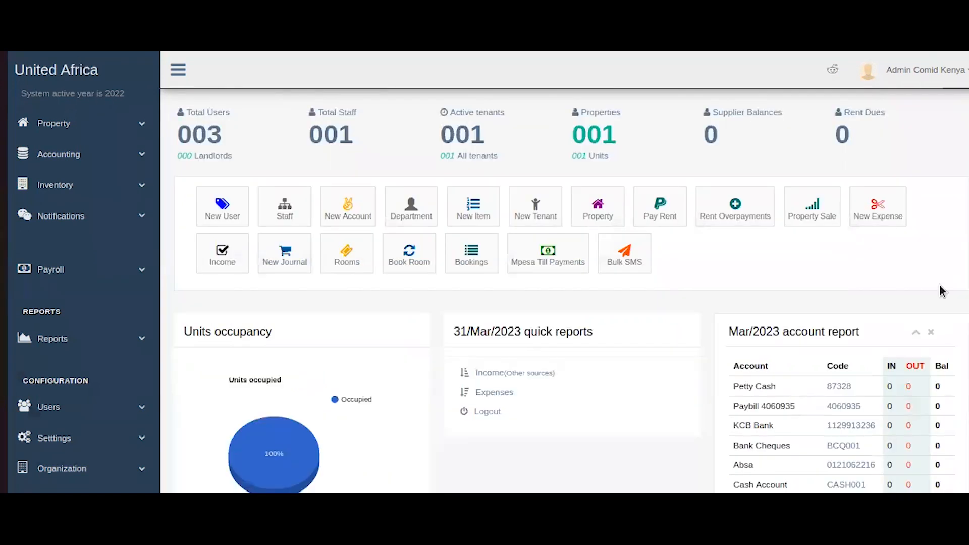
{"action": "scroll", "coordinate": [924, 286], "scroll_direction": "down", "scroll_amount": 3}
{"action": "scroll", "coordinate": [907, 285], "scroll_direction": "up", "scroll_amount": 3}
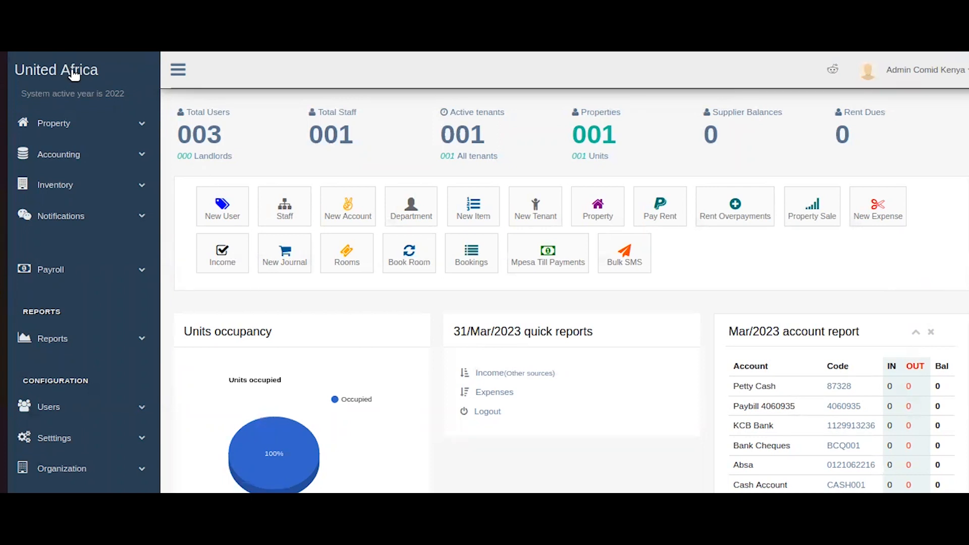
Search the tenants list for the tenant and preview their assigned units.
{"action": "left_click", "coordinate": [100, 123]}
{"action": "left_click", "coordinate": [79, 252]}
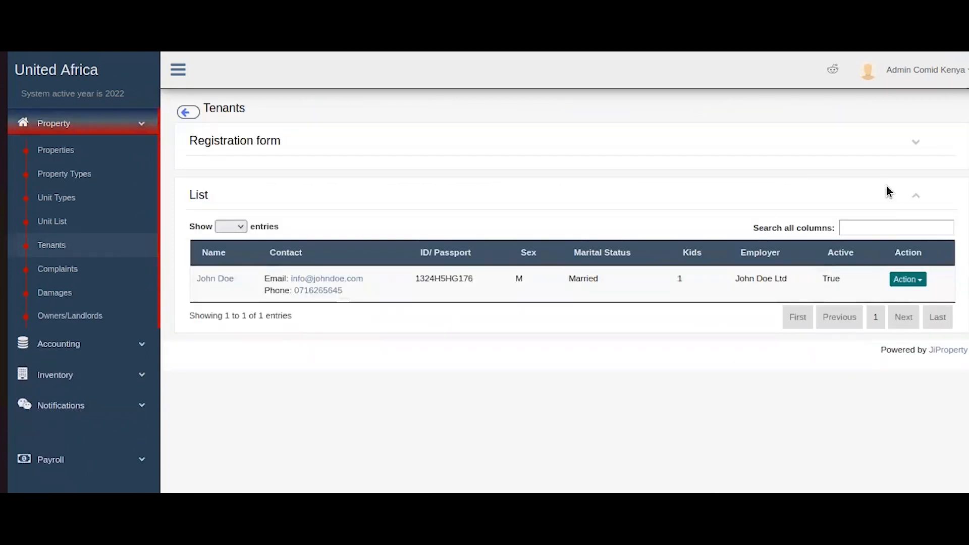
{"action": "left_click", "coordinate": [869, 223]}
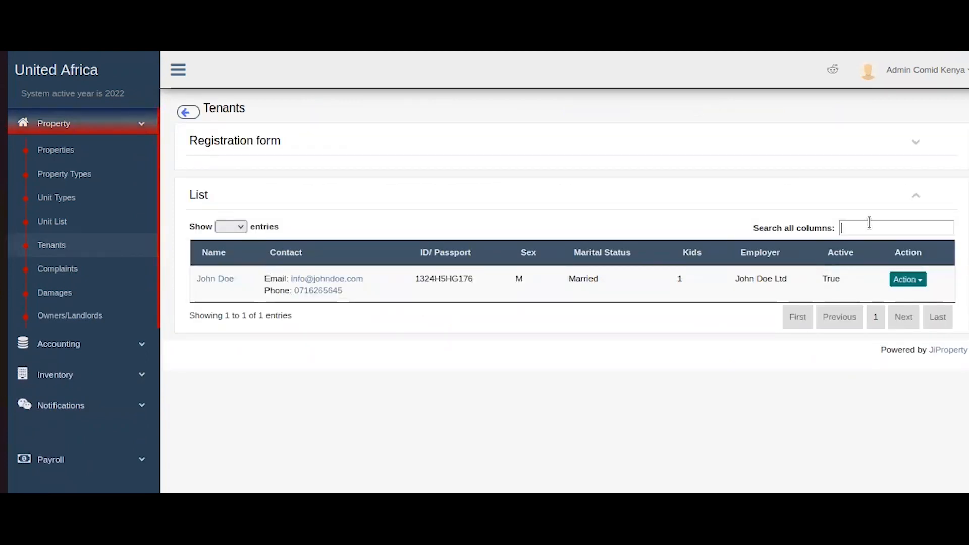
{"action": "type", "text": "re"}
{"action": "key", "text": "BackSpace"}
{"action": "key", "text": "BackSpace"}
{"action": "type", "text": "jo"}
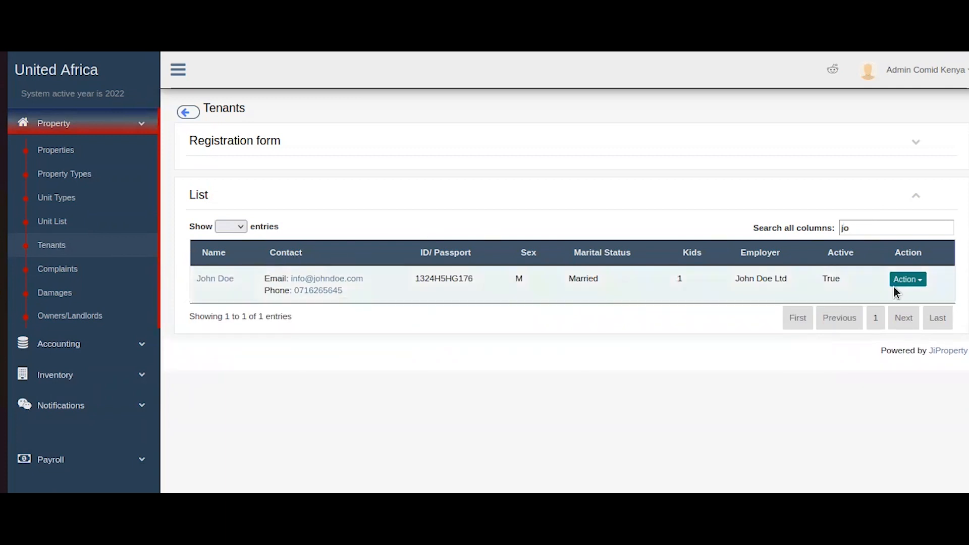
{"action": "left_click", "coordinate": [908, 279]}
{"action": "left_click", "coordinate": [939, 296]}
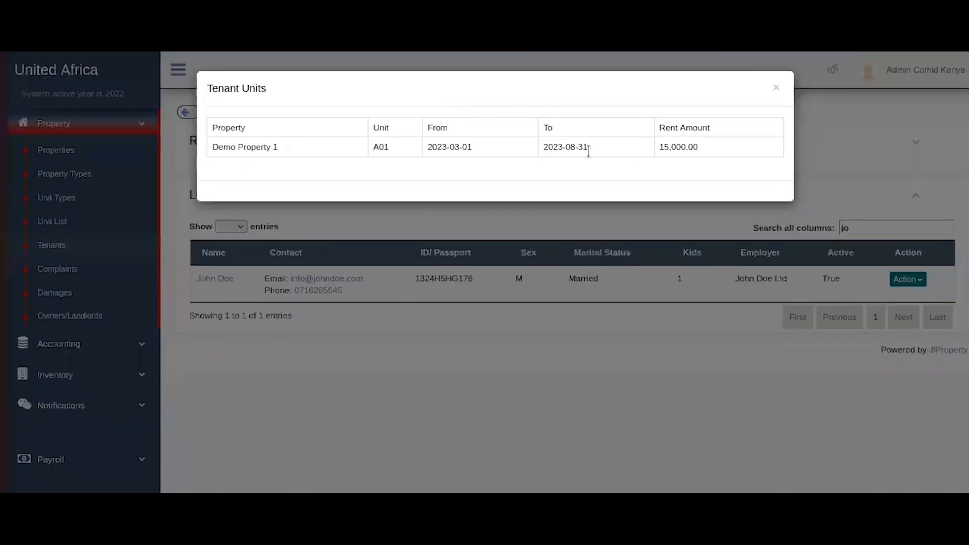
{"action": "left_click", "coordinate": [776, 88]}
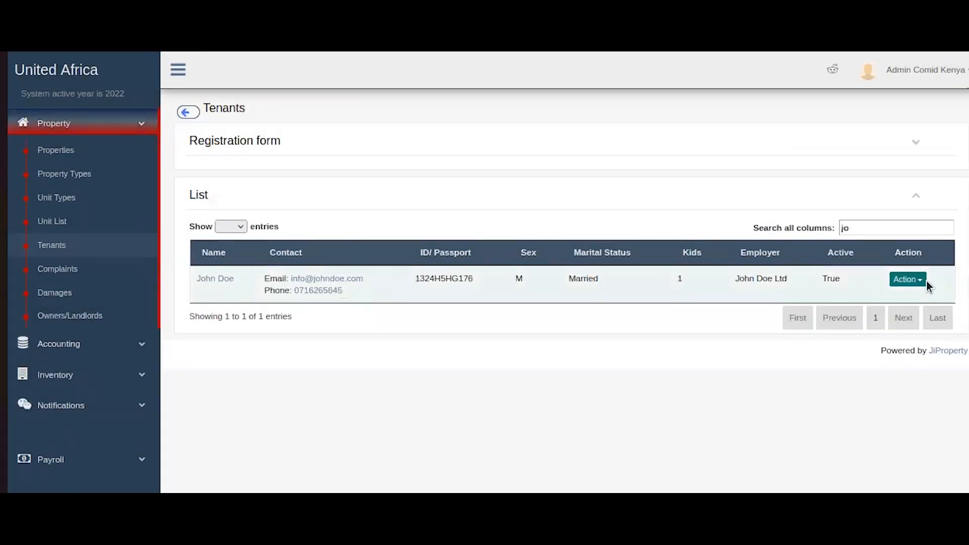
Open the tenant's profile and show the Units tab listing A01 occupied at 15,000.00 rent.
{"action": "left_click", "coordinate": [925, 281]}
{"action": "left_click", "coordinate": [907, 300]}
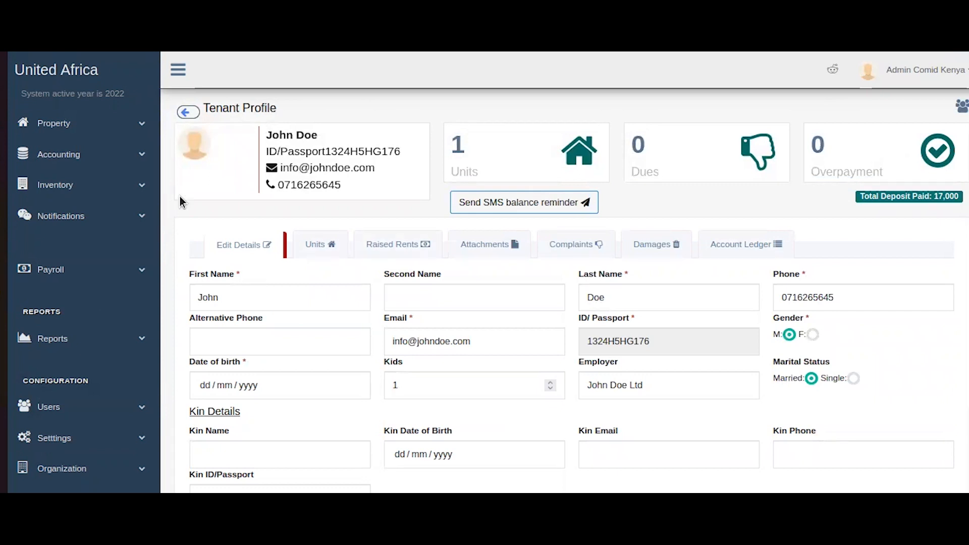
{"action": "left_click_drag", "start_coordinate": [241, 129], "coordinate": [487, 204]}
{"action": "left_click", "coordinate": [443, 165]}
{"action": "left_click_drag", "start_coordinate": [425, 128], "coordinate": [666, 161]}
{"action": "left_click", "coordinate": [786, 188]}
{"action": "scroll", "coordinate": [440, 179], "scroll_direction": "down", "scroll_amount": 2}
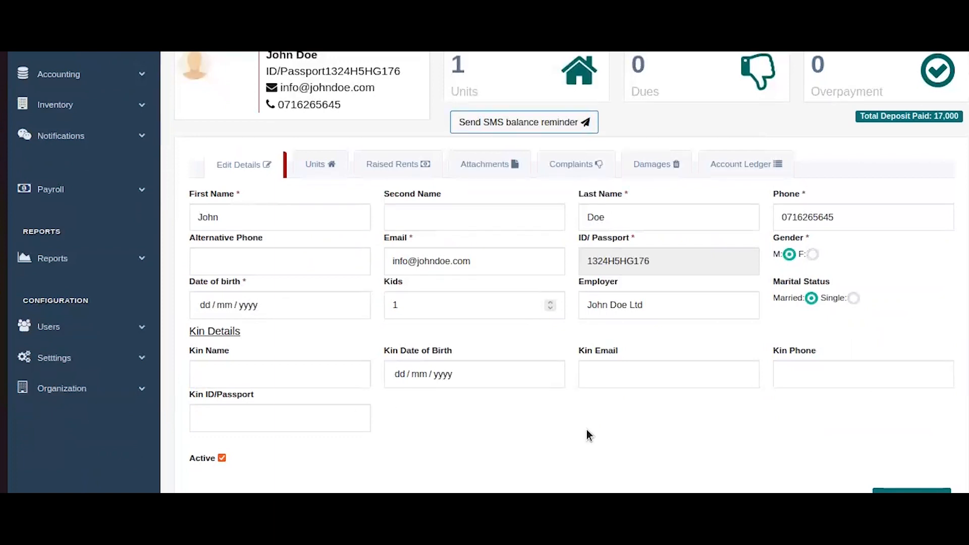
{"action": "scroll", "coordinate": [586, 433], "scroll_direction": "up", "scroll_amount": 2}
{"action": "left_click", "coordinate": [319, 244]}
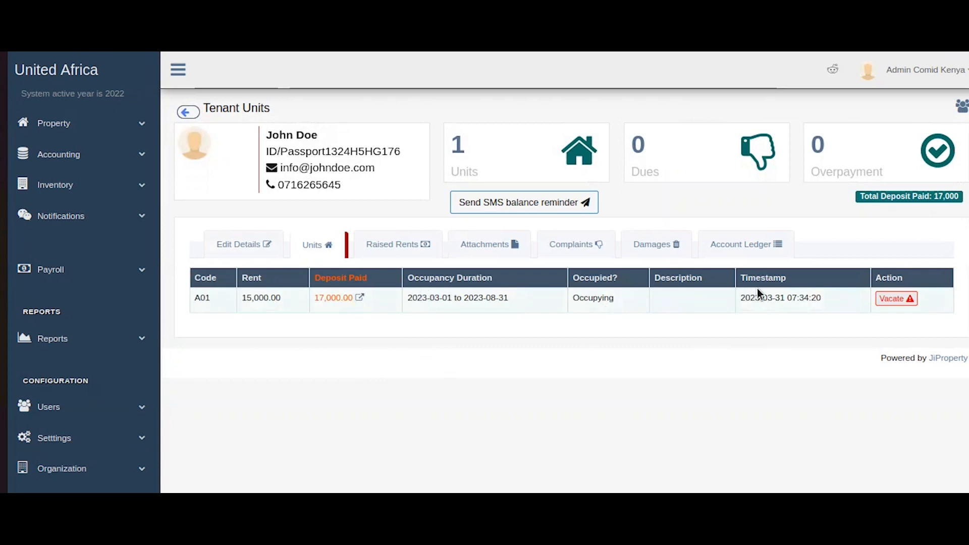
Check the payments made against the Monthly Rent charge in Raised Rents.
{"action": "left_click", "coordinate": [410, 251]}
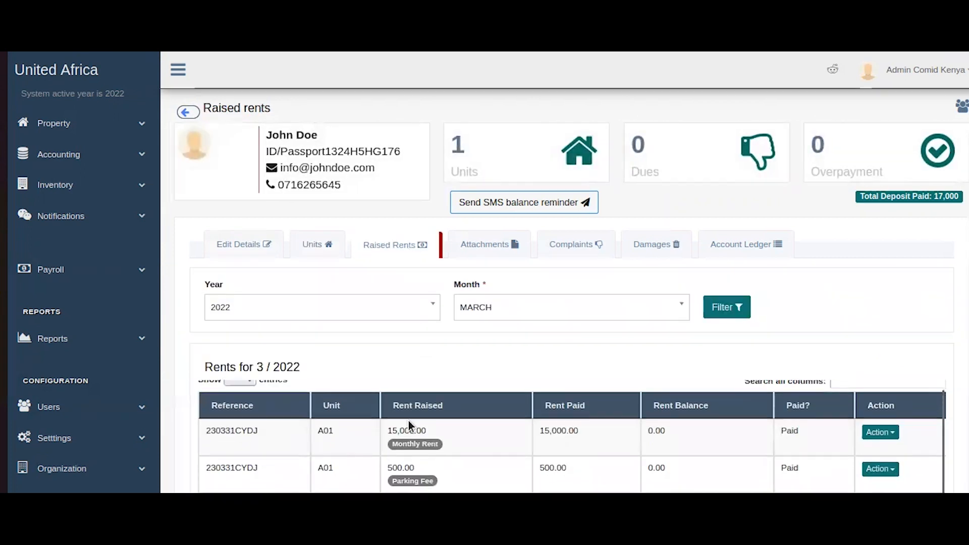
{"action": "scroll", "coordinate": [607, 320], "scroll_direction": "down", "scroll_amount": 3}
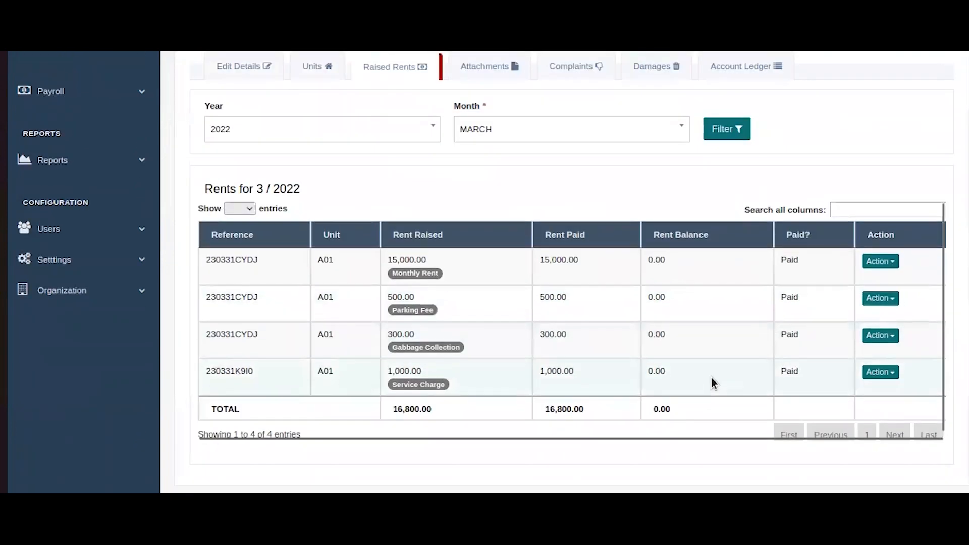
{"action": "left_click", "coordinate": [878, 262]}
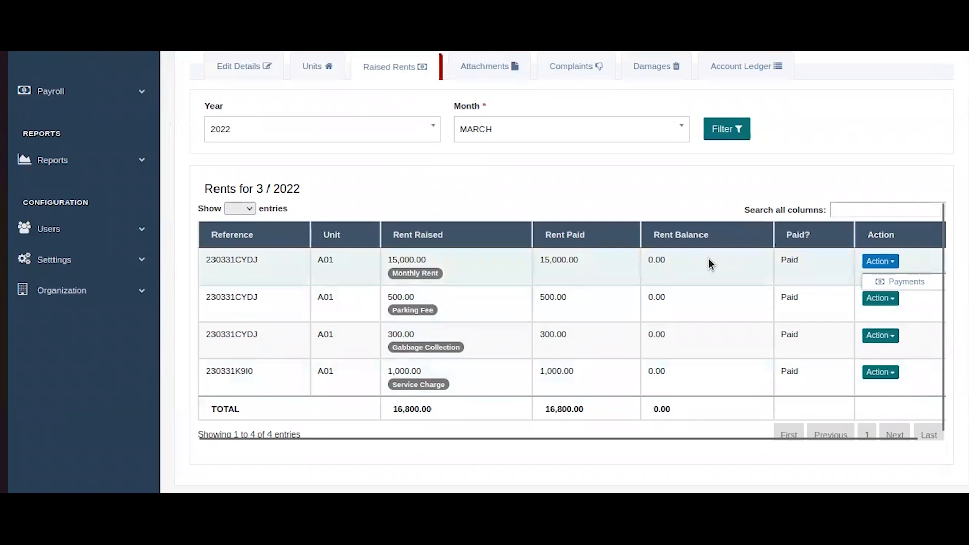
{"action": "left_click", "coordinate": [885, 280]}
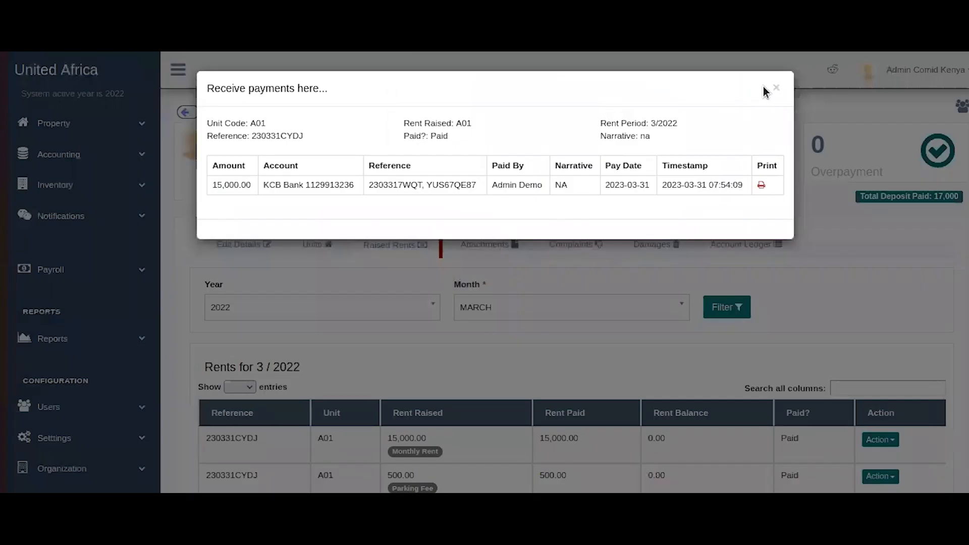
{"action": "left_click", "coordinate": [496, 265]}
Browse the tenant's attached files, then move to the Complaints form and its unit choices.
{"action": "left_click", "coordinate": [492, 252]}
{"action": "scroll", "coordinate": [476, 298], "scroll_direction": "down", "scroll_amount": 2}
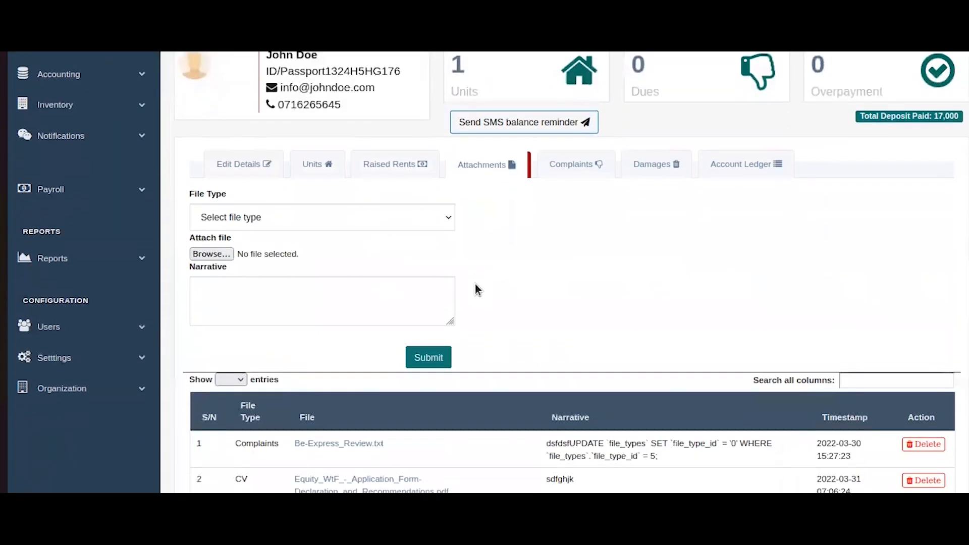
{"action": "scroll", "coordinate": [476, 286], "scroll_direction": "down", "scroll_amount": 3}
{"action": "scroll", "coordinate": [312, 293], "scroll_direction": "up", "scroll_amount": 3}
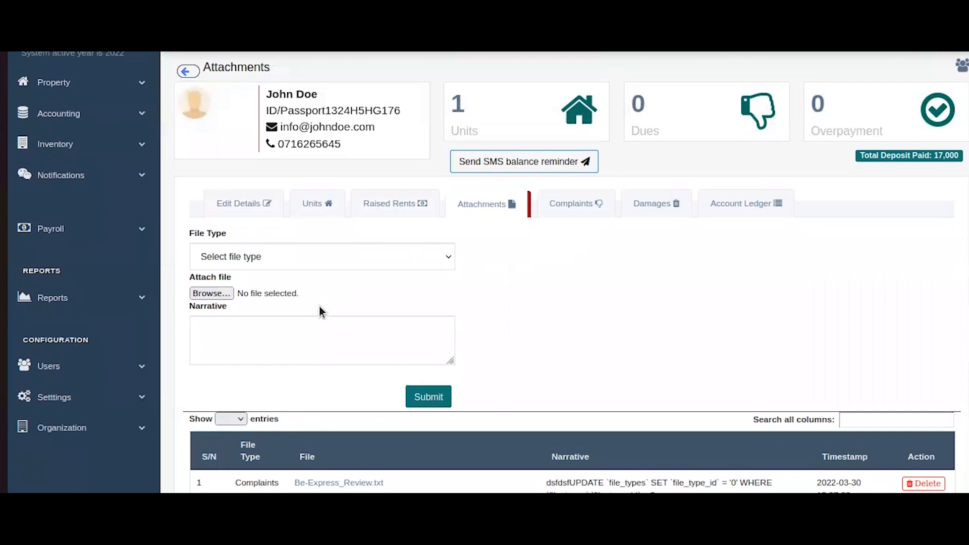
{"action": "scroll", "coordinate": [422, 316], "scroll_direction": "down", "scroll_amount": 3}
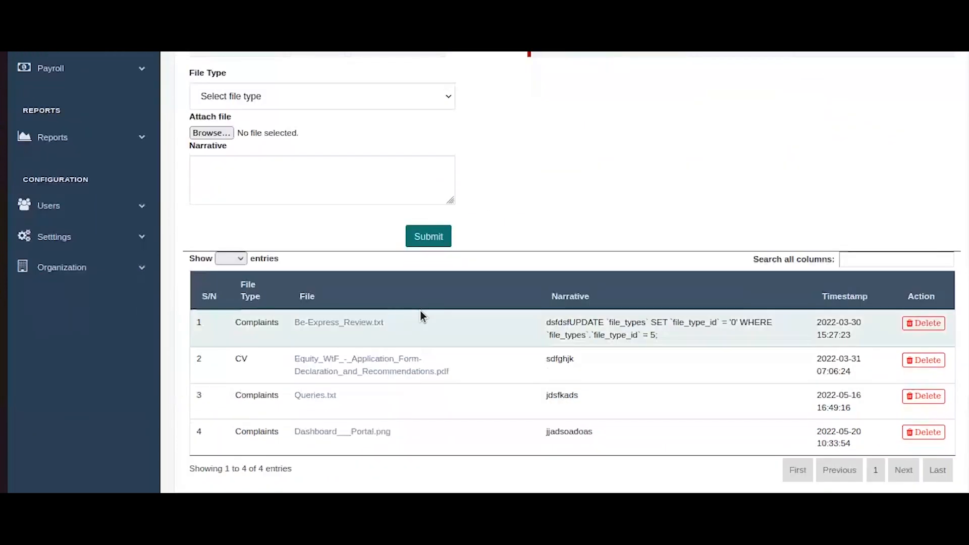
{"action": "scroll", "coordinate": [191, 241], "scroll_direction": "up", "scroll_amount": 5}
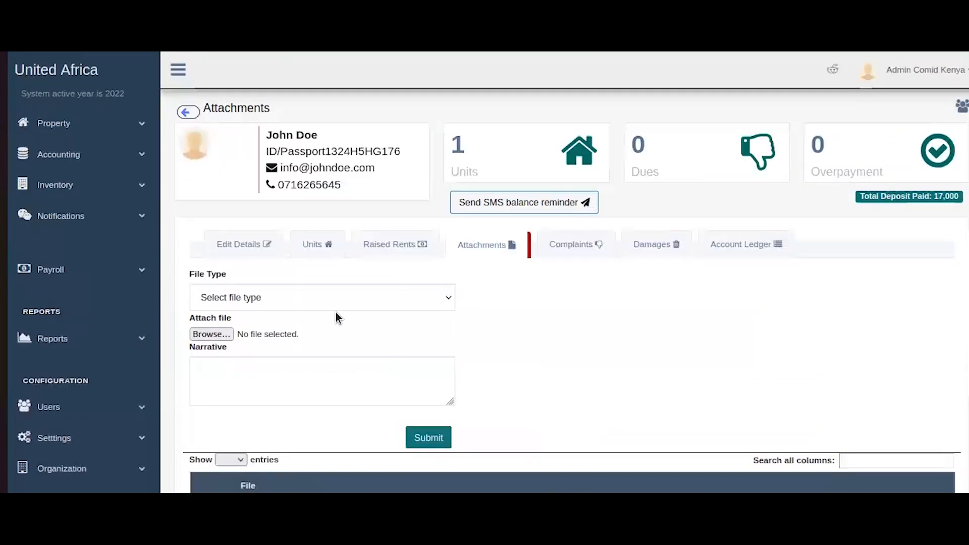
{"action": "scroll", "coordinate": [434, 344], "scroll_direction": "down", "scroll_amount": 4}
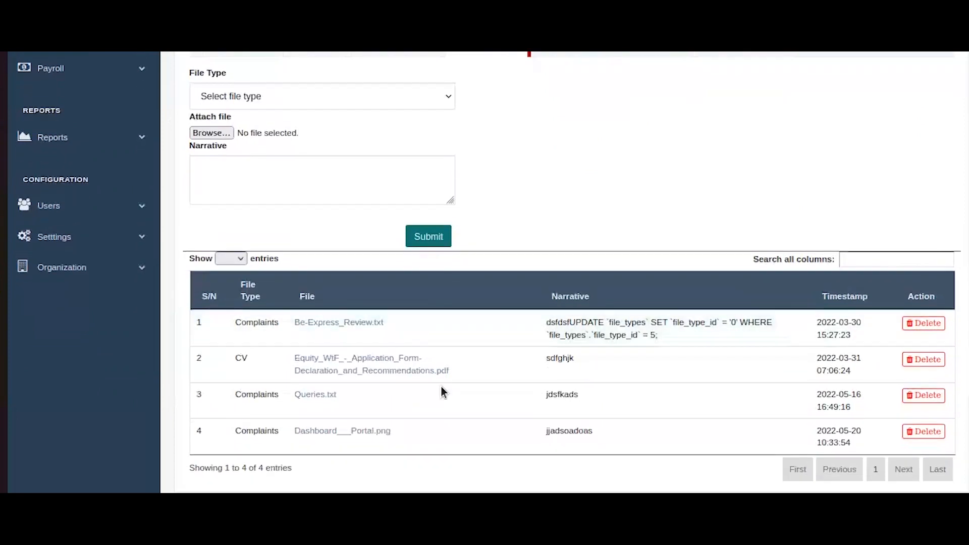
{"action": "scroll", "coordinate": [319, 347], "scroll_direction": "up", "scroll_amount": 1}
{"action": "scroll", "coordinate": [320, 347], "scroll_direction": "up", "scroll_amount": 2}
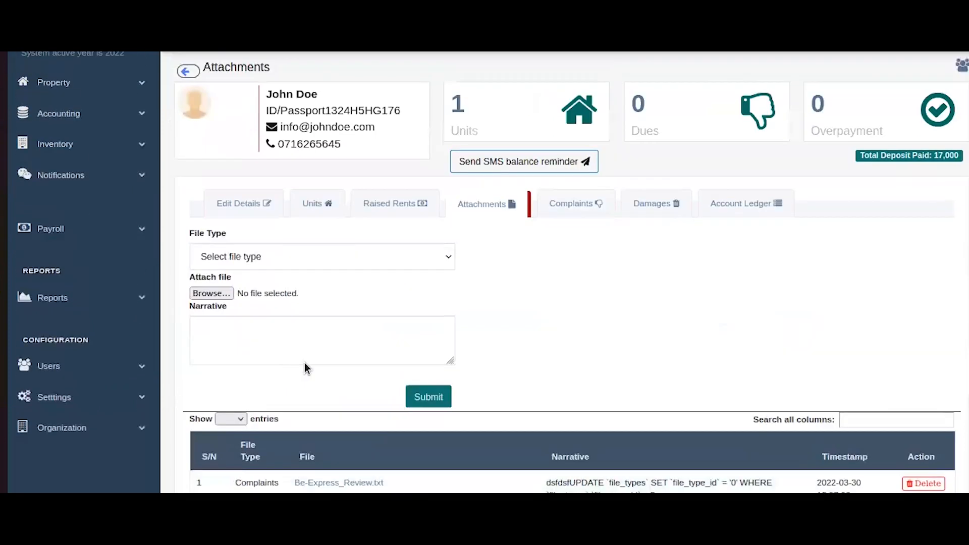
{"action": "left_click", "coordinate": [572, 201]}
{"action": "left_click", "coordinate": [281, 300]}
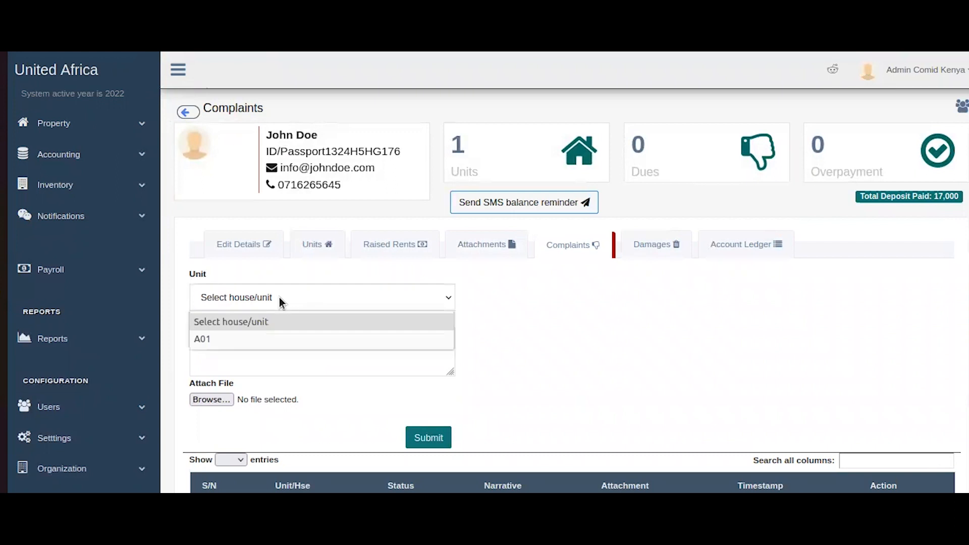
Select unit A01 and write the complaint 'Noise from the roof top'.
{"action": "left_click", "coordinate": [257, 348]}
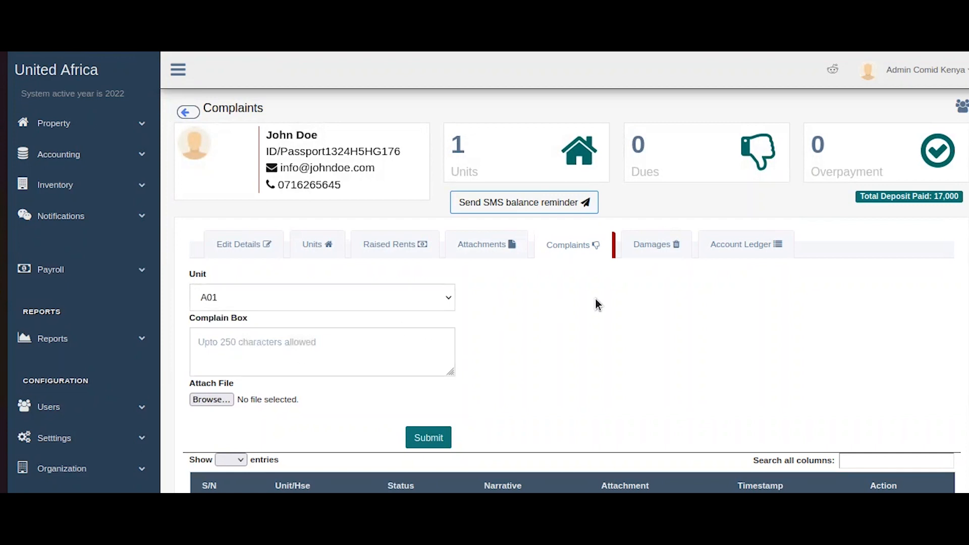
{"action": "scroll", "coordinate": [598, 351], "scroll_direction": "down", "scroll_amount": 2}
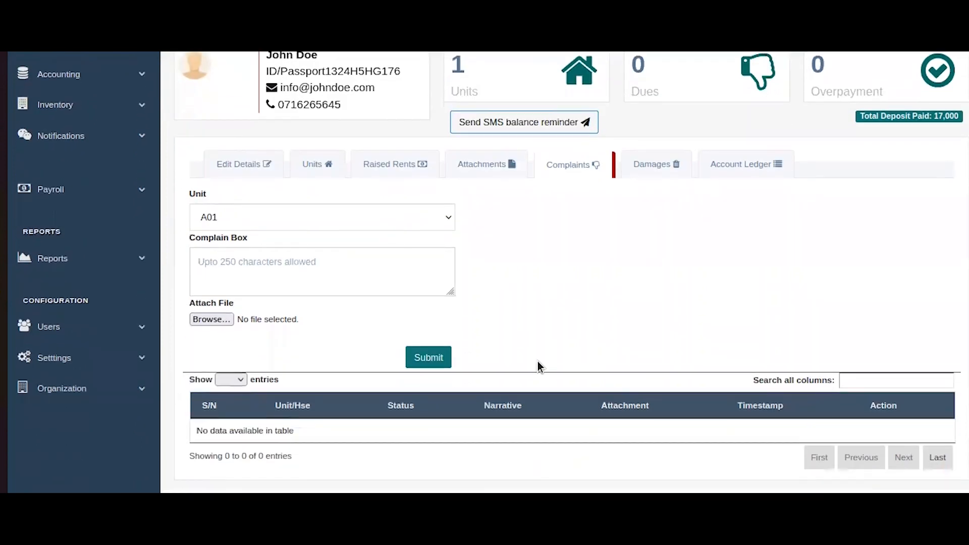
{"action": "scroll", "coordinate": [510, 340], "scroll_direction": "up", "scroll_amount": 2}
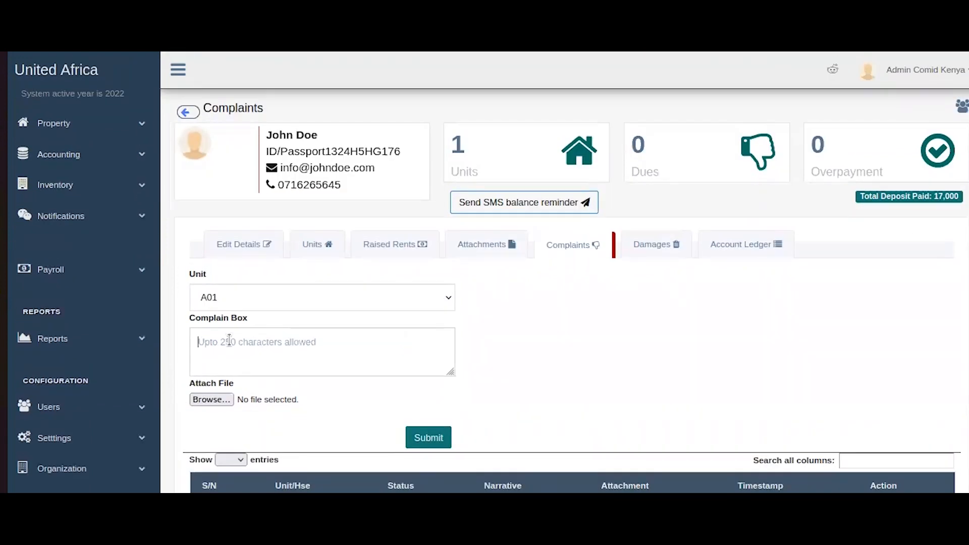
{"action": "type", "text": "Nosie"}
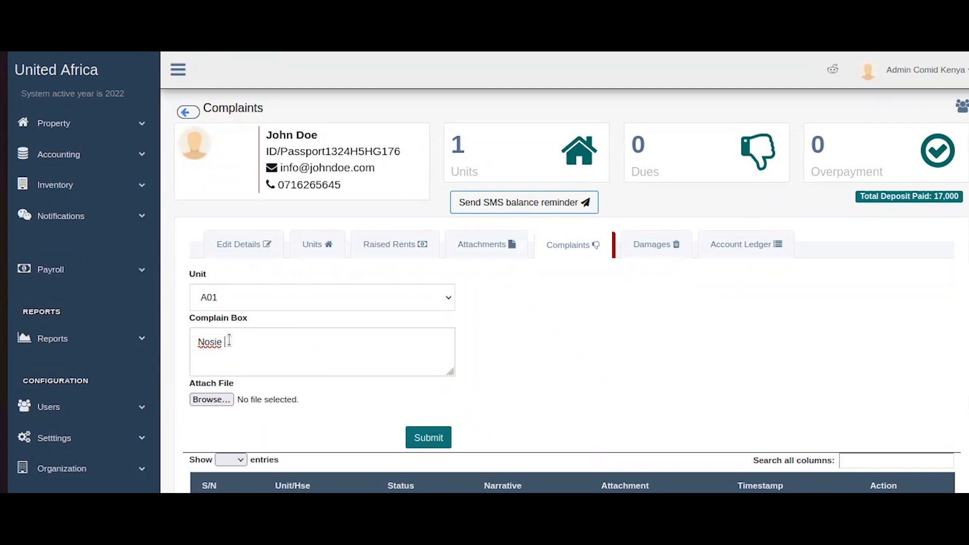
{"action": "key", "text": "BackSpace"}
{"action": "key", "text": "BackSpace"}
{"action": "type", "text": "ise from the nei"}
{"action": "key", "text": "BackSpace"}
{"action": "key", "text": "BackSpace"}
{"action": "key", "text": "BackSpace"}
{"action": "type", "text": "roof top"}
Attach Dashboard___Portal.png, submit, then open and close the complaint's Edit dialog unchanged.
{"action": "left_click", "coordinate": [211, 399]}
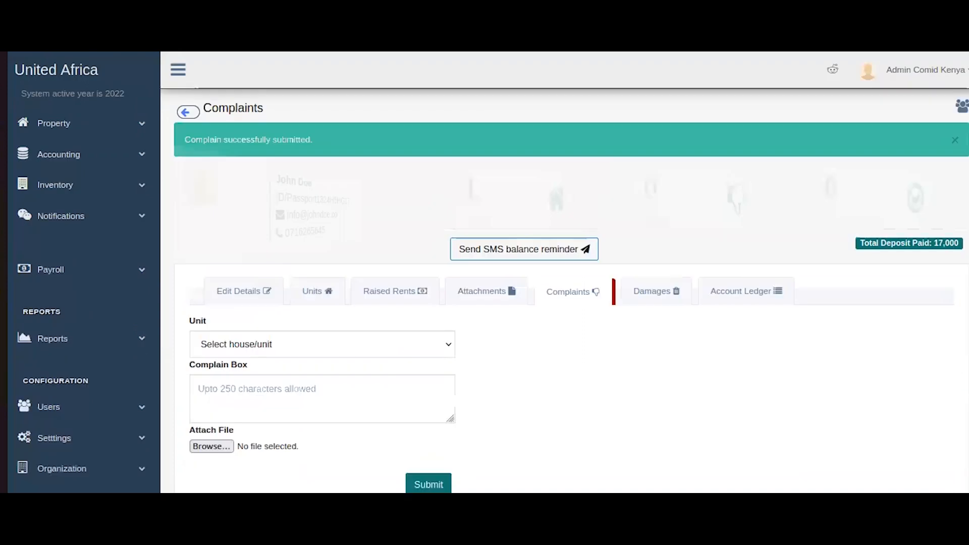
{"action": "scroll", "coordinate": [744, 428], "scroll_direction": "down", "scroll_amount": 3}
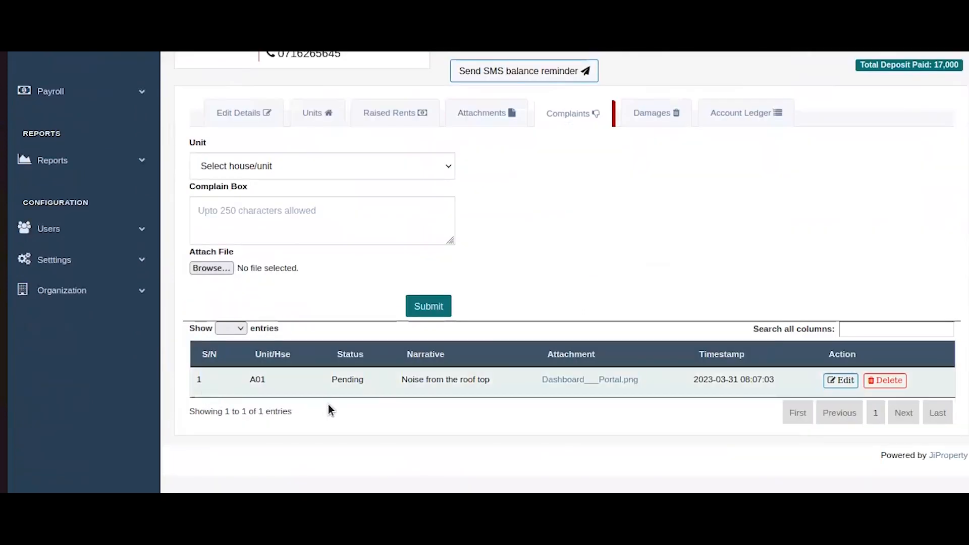
{"action": "left_click", "coordinate": [852, 382]}
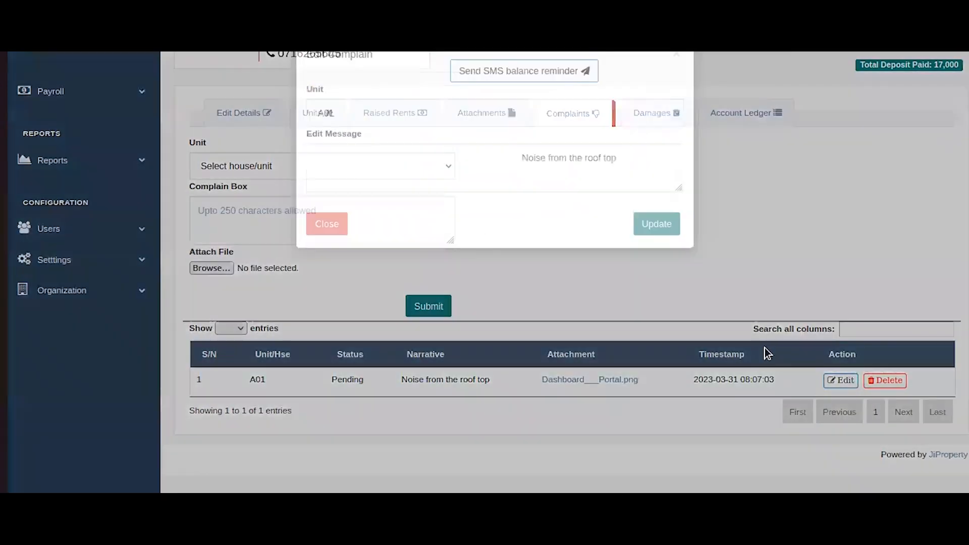
{"action": "left_click", "coordinate": [326, 256]}
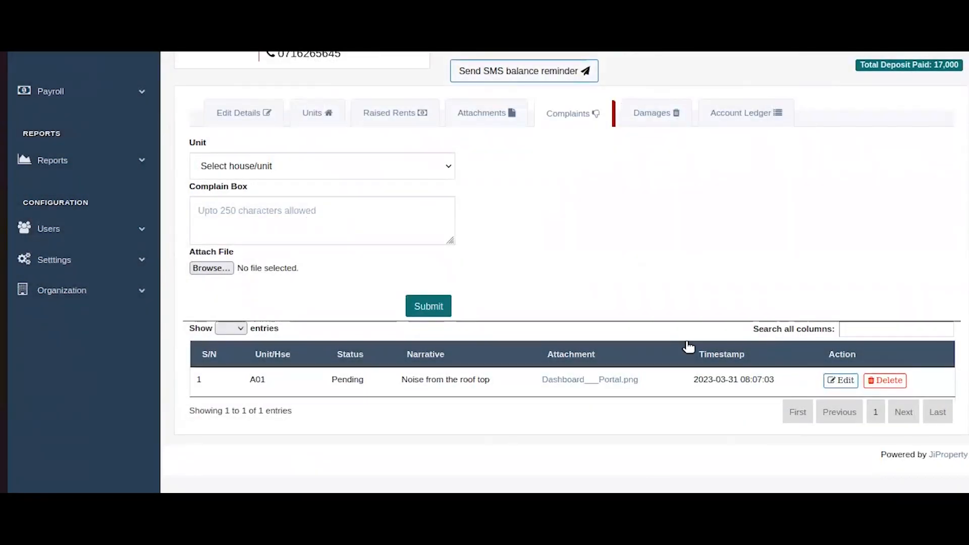
{"action": "scroll", "coordinate": [615, 282], "scroll_direction": "up", "scroll_amount": 4}
{"action": "scroll", "coordinate": [962, 296], "scroll_direction": "down", "scroll_amount": 4}
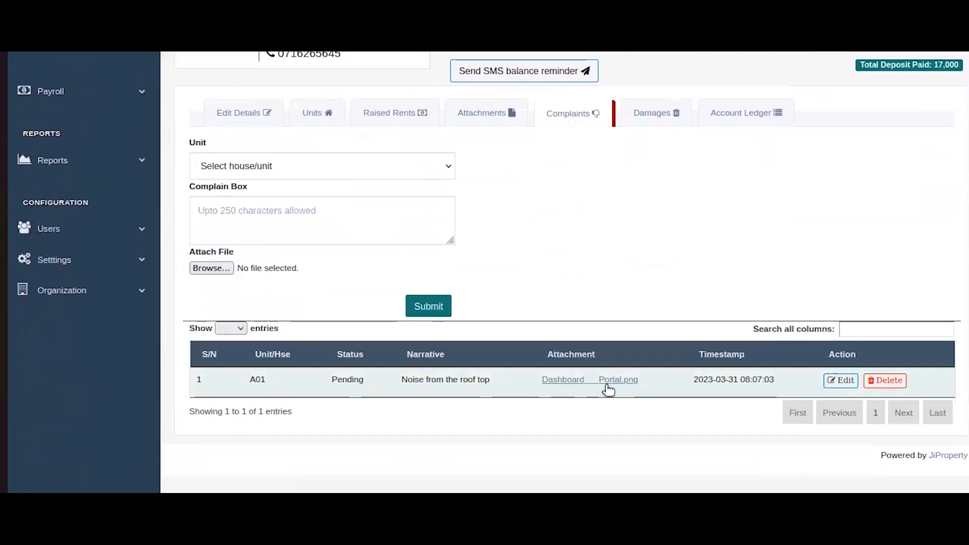
{"action": "scroll", "coordinate": [564, 303], "scroll_direction": "up", "scroll_amount": 4}
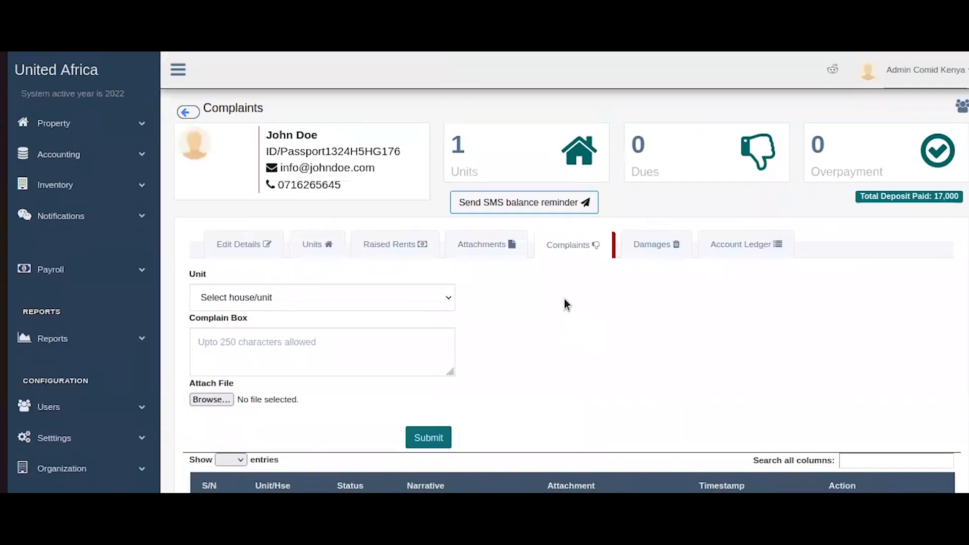
On the Damages page, enter unit A01, title Brakage and a fine of 200.
{"action": "left_click", "coordinate": [646, 247]}
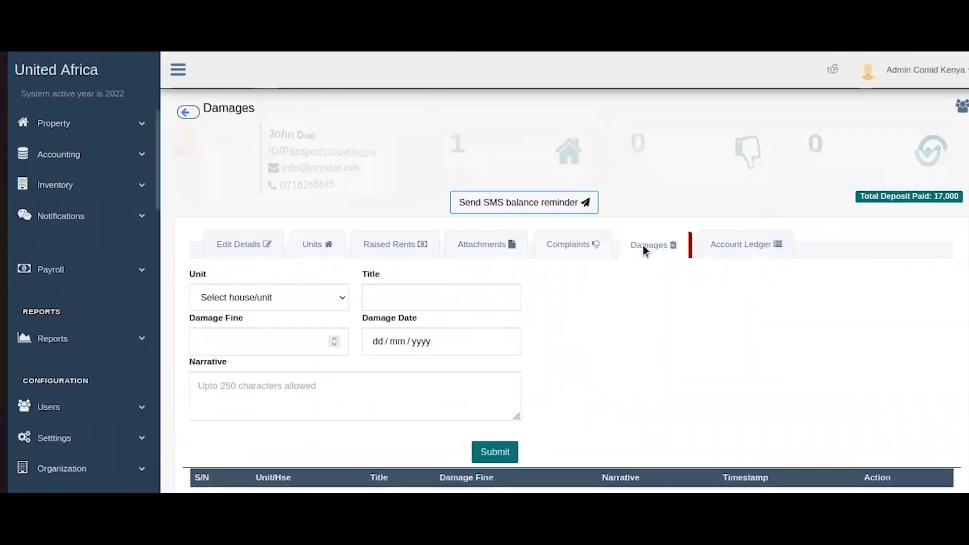
{"action": "scroll", "coordinate": [646, 248], "scroll_direction": "down", "scroll_amount": 1}
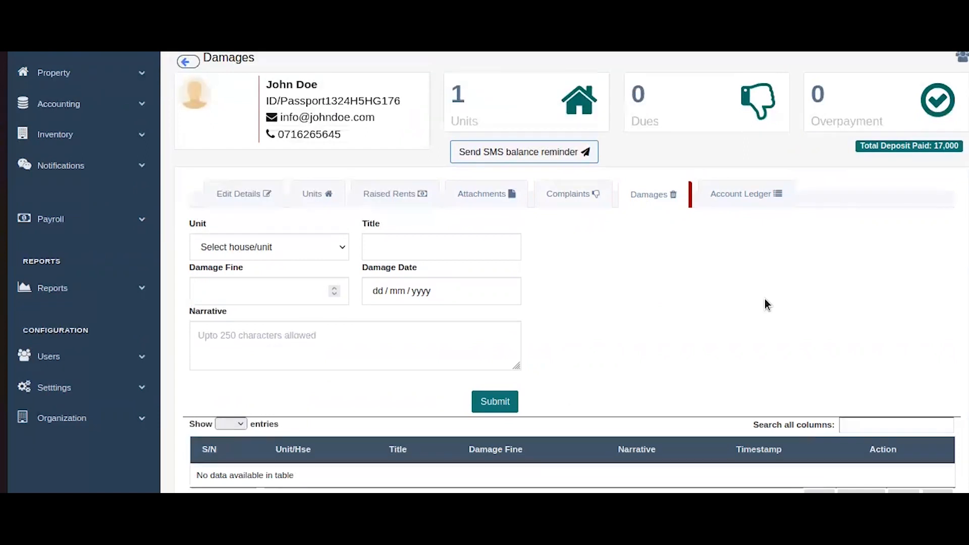
{"action": "scroll", "coordinate": [476, 237], "scroll_direction": "down", "scroll_amount": 3}
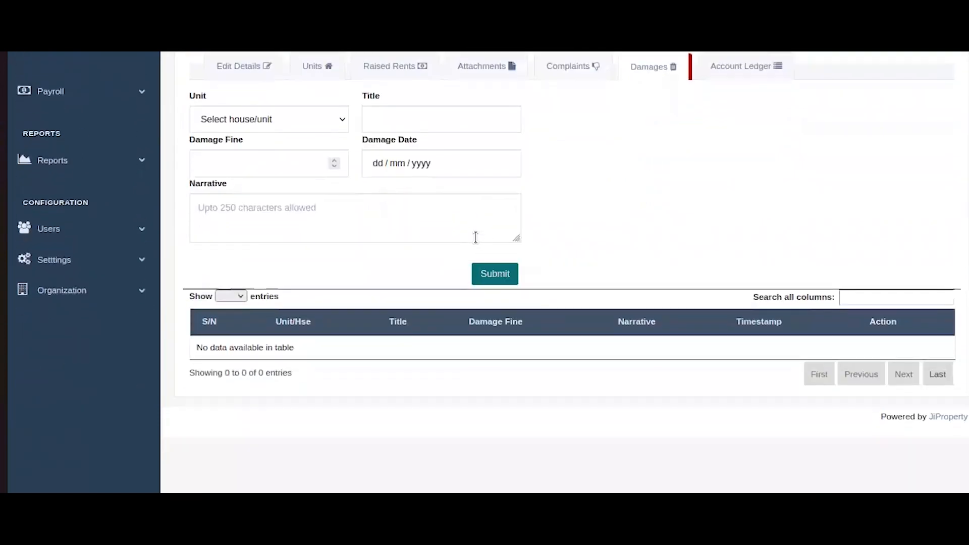
{"action": "scroll", "coordinate": [237, 285], "scroll_direction": "up", "scroll_amount": 3}
{"action": "left_click", "coordinate": [237, 283]}
{"action": "left_click", "coordinate": [234, 322]}
{"action": "left_click", "coordinate": [419, 282]}
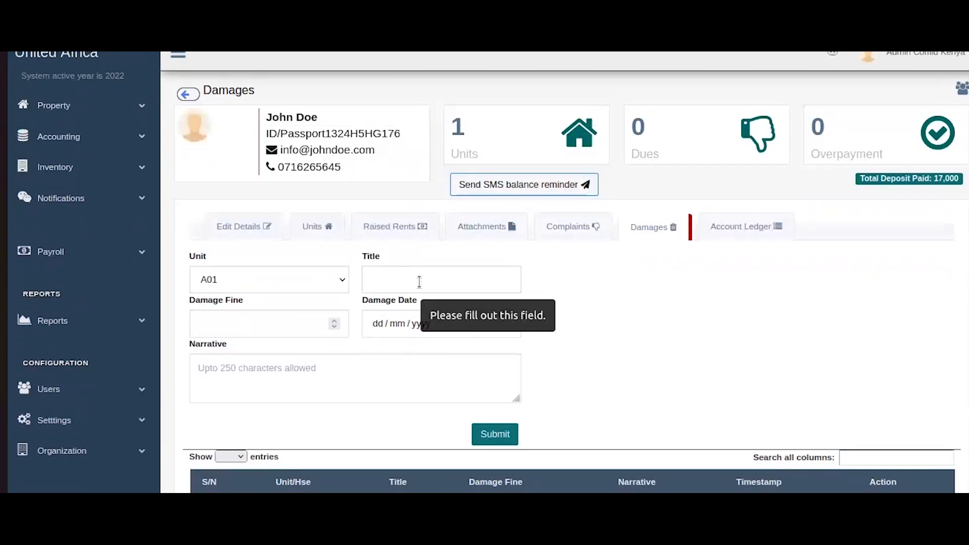
{"action": "type", "text": "Brakage"}
{"action": "left_click", "coordinate": [235, 329]}
{"action": "type", "text": "1"}
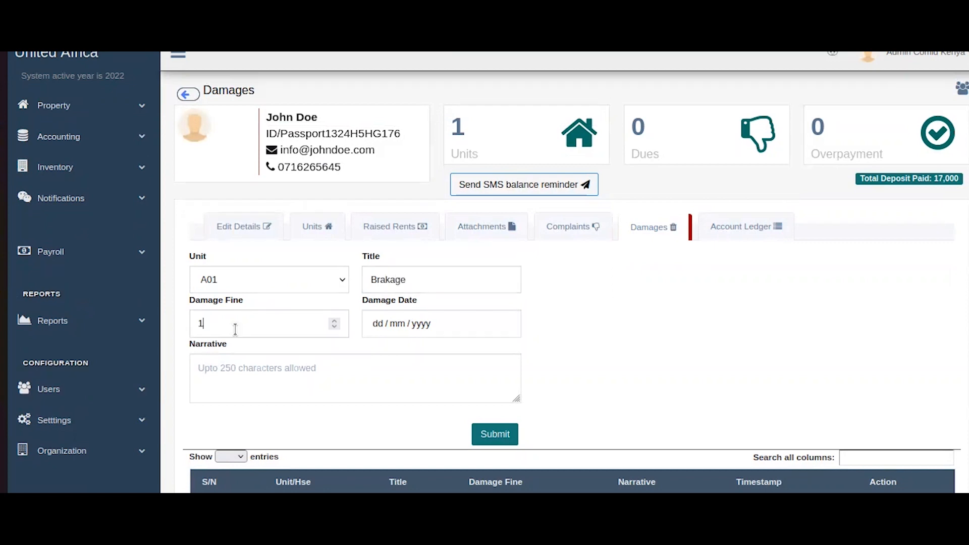
{"action": "key", "text": "BackSpace"}
{"action": "type", "text": "200"}
Date the damage 31/03/2023, add narrative 'Door handle', and save it.
{"action": "left_click", "coordinate": [503, 324]}
{"action": "left_click", "coordinate": [487, 477]}
{"action": "left_click", "coordinate": [311, 387]}
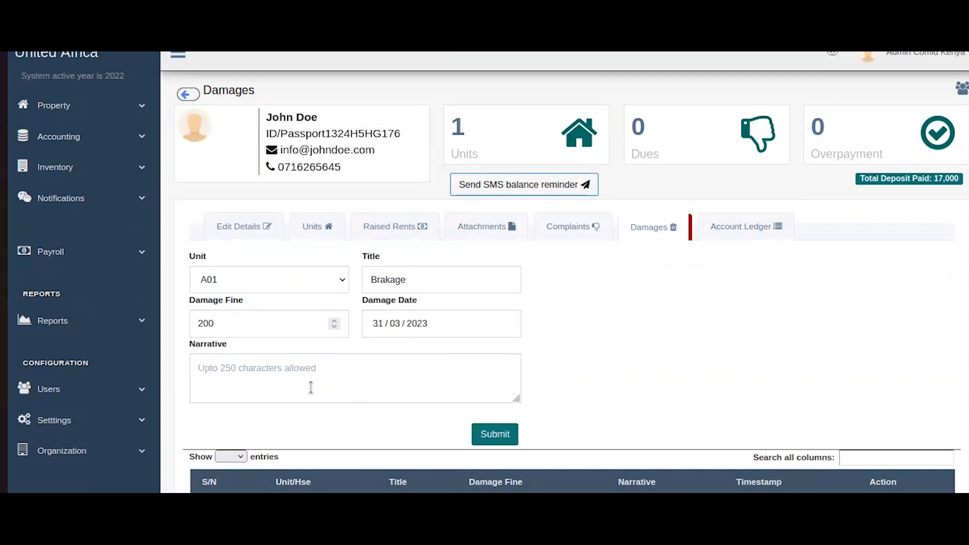
{"action": "type", "text": "Door handle"}
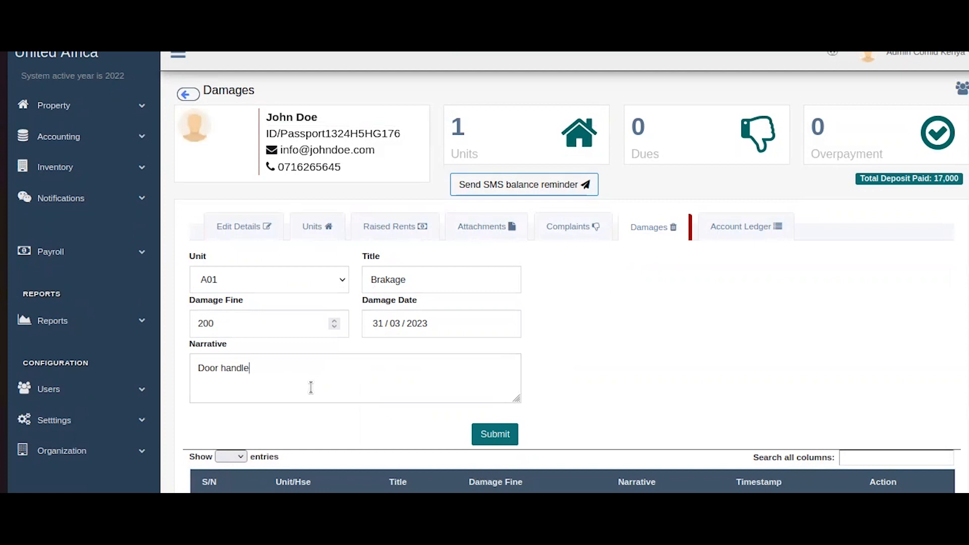
{"action": "left_click", "coordinate": [497, 435]}
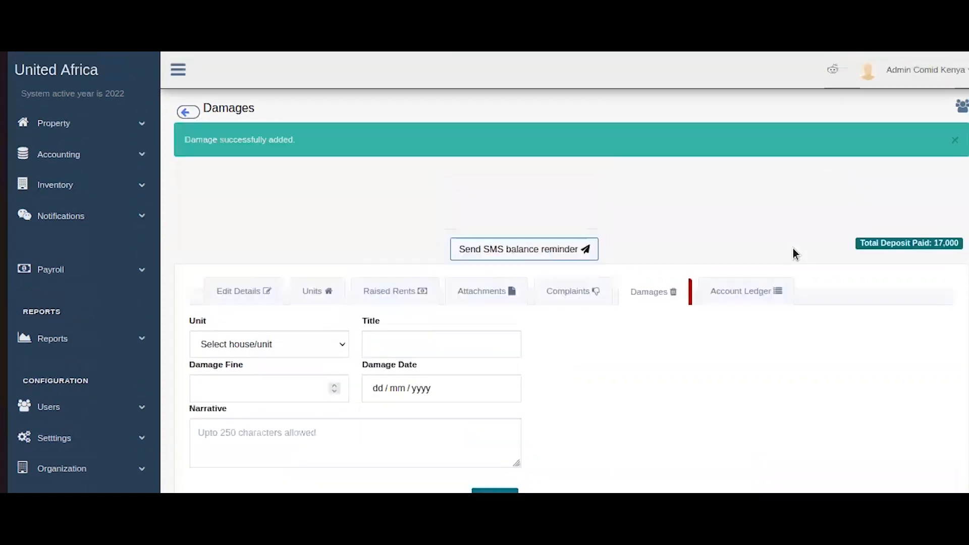
{"action": "scroll", "coordinate": [771, 253], "scroll_direction": "down", "scroll_amount": 3}
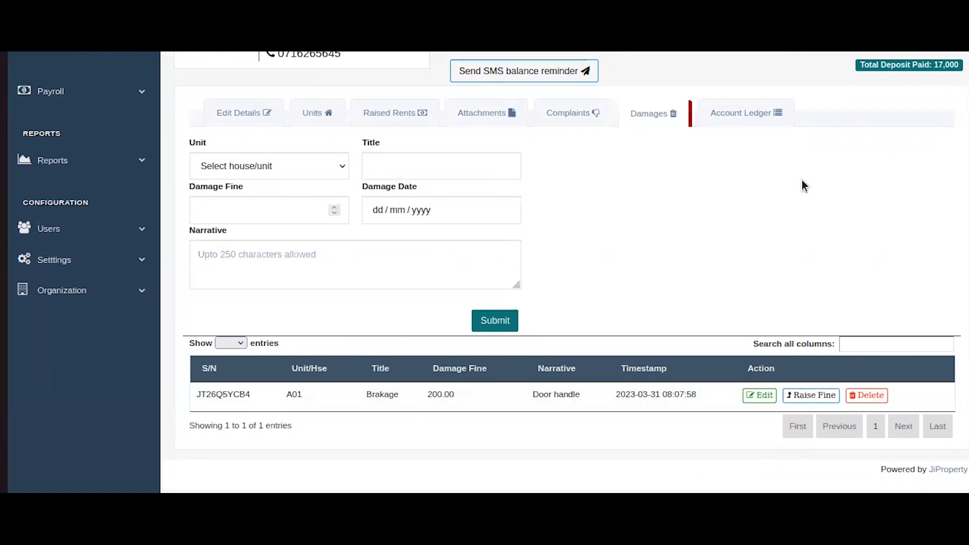
{"action": "left_click", "coordinate": [744, 115]}
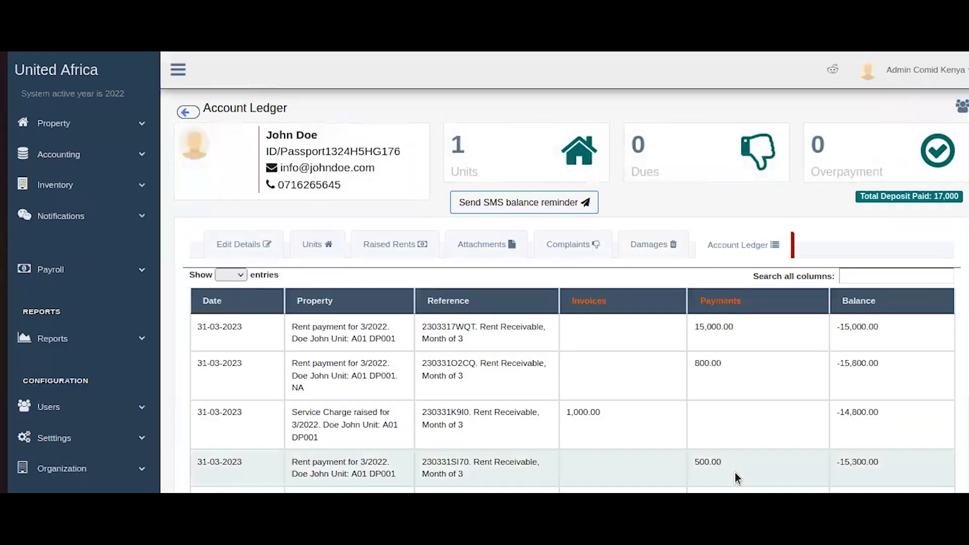
{"action": "scroll", "coordinate": [834, 284], "scroll_direction": "down", "scroll_amount": 3}
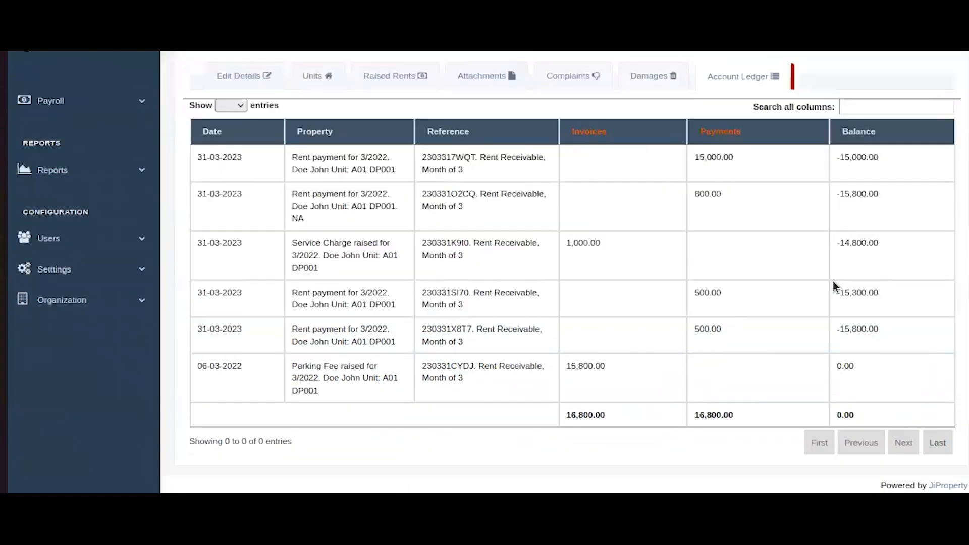
{"action": "scroll", "coordinate": [596, 408], "scroll_direction": "up", "scroll_amount": 3}
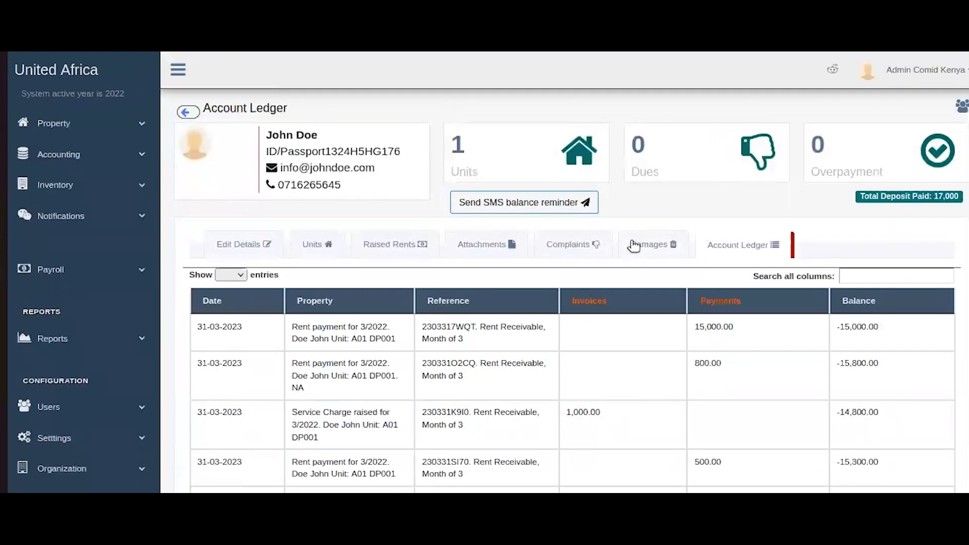
{"action": "left_click", "coordinate": [635, 246]}
{"action": "scroll", "coordinate": [468, 290], "scroll_direction": "down", "scroll_amount": 3}
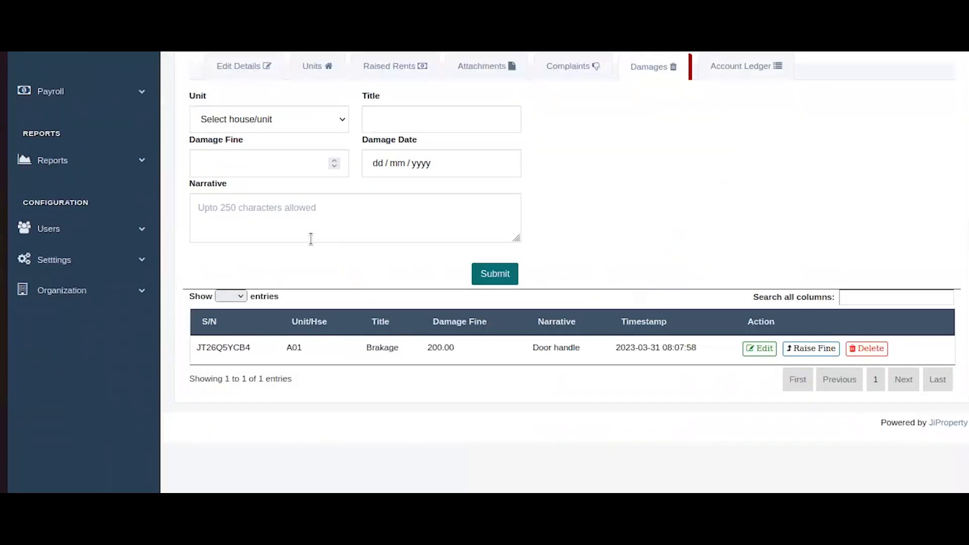
Add a unit A01 Brakage damage: fine 100, narrative 'Water tap', date 31/03/2023.
{"action": "left_click", "coordinate": [324, 126]}
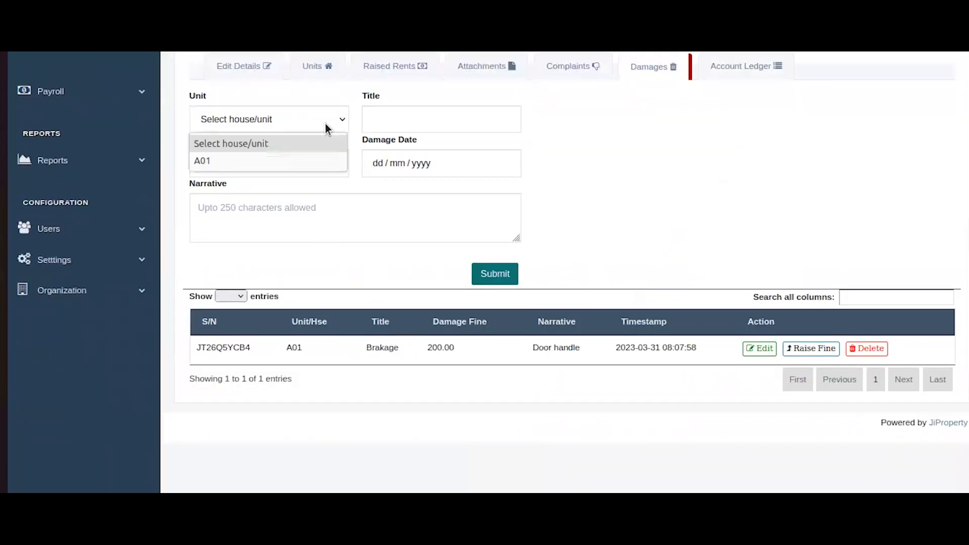
{"action": "left_click", "coordinate": [295, 166]}
{"action": "left_click", "coordinate": [407, 120]}
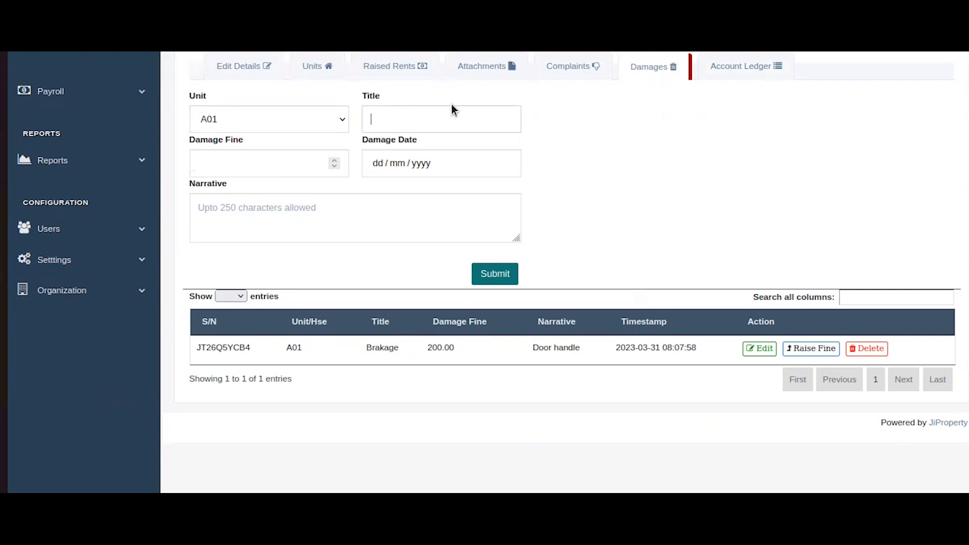
{"action": "type", "text": "Brakage"}
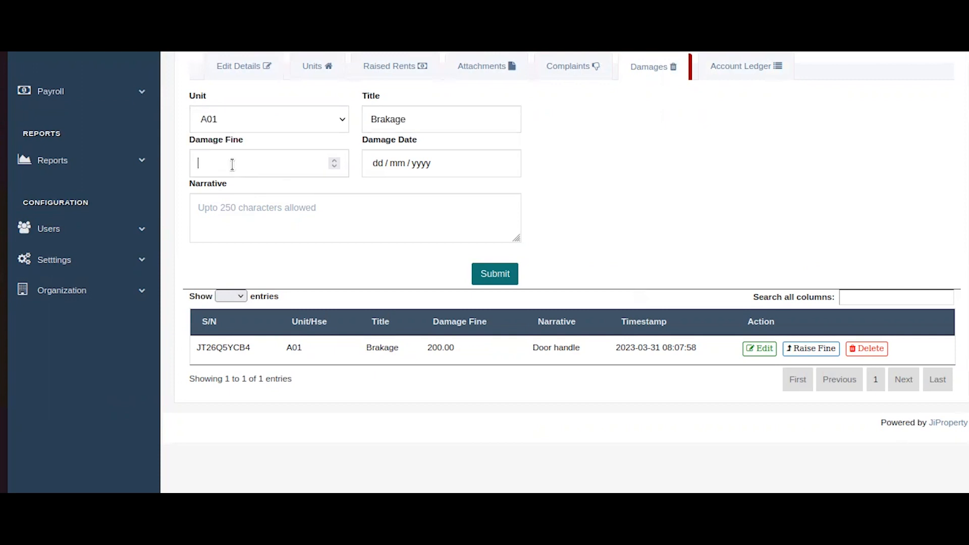
{"action": "left_click", "coordinate": [232, 165]}
{"action": "left_click", "coordinate": [196, 222]}
{"action": "type", "text": "Water tap"}
{"action": "left_click", "coordinate": [212, 164]}
{"action": "type", "text": "100"}
{"action": "left_click", "coordinate": [399, 163]}
{"action": "type", "text": "31032023"}
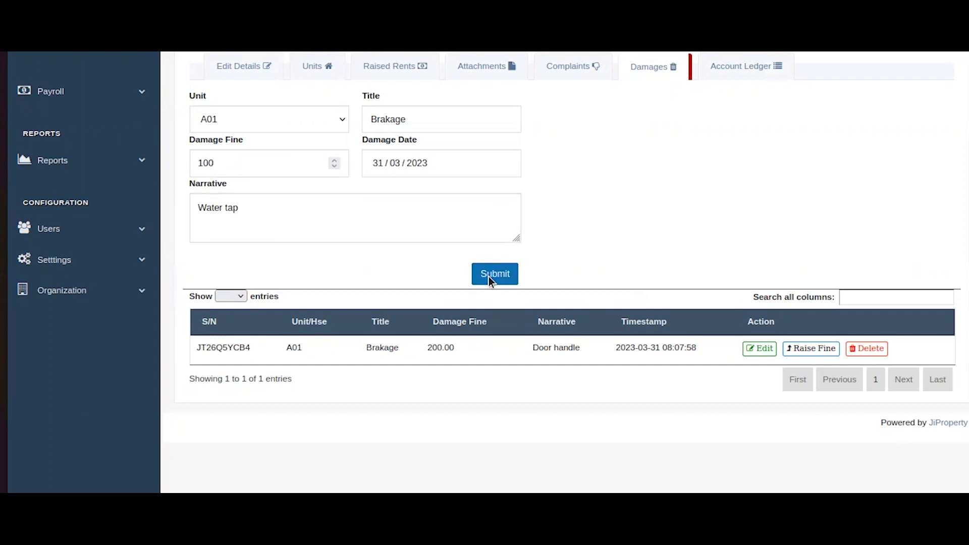
{"action": "left_click", "coordinate": [489, 277]}
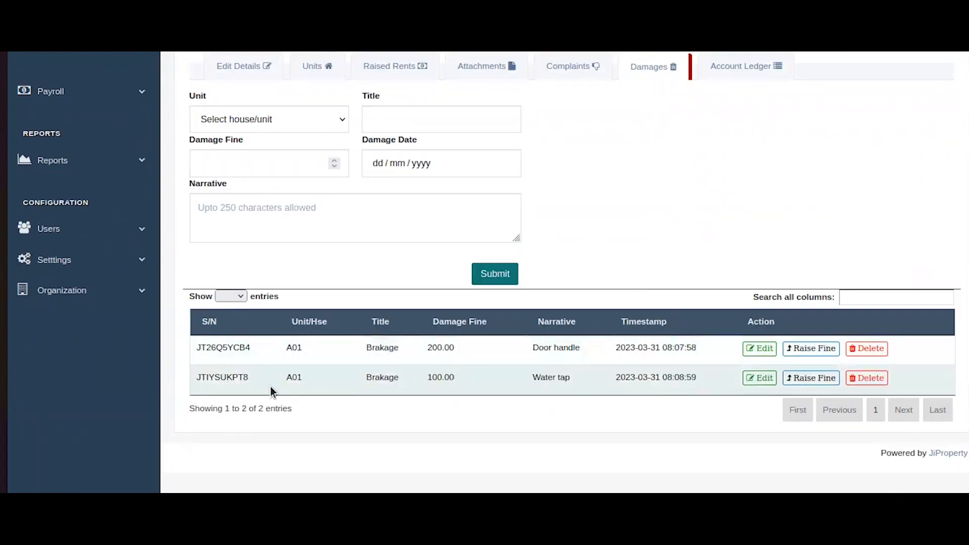
Raise the Water tap damage as a 100 fine charged to the Water Taps account.
{"action": "left_click_drag", "start_coordinate": [275, 385], "coordinate": [559, 383]}
{"action": "left_click", "coordinate": [582, 382]}
{"action": "double_click", "coordinate": [582, 387]}
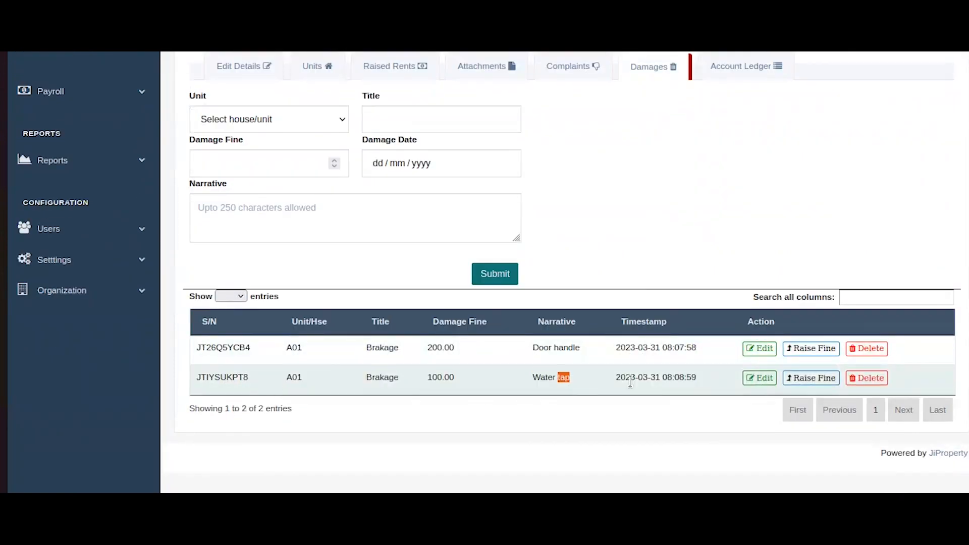
{"action": "left_click", "coordinate": [830, 379]}
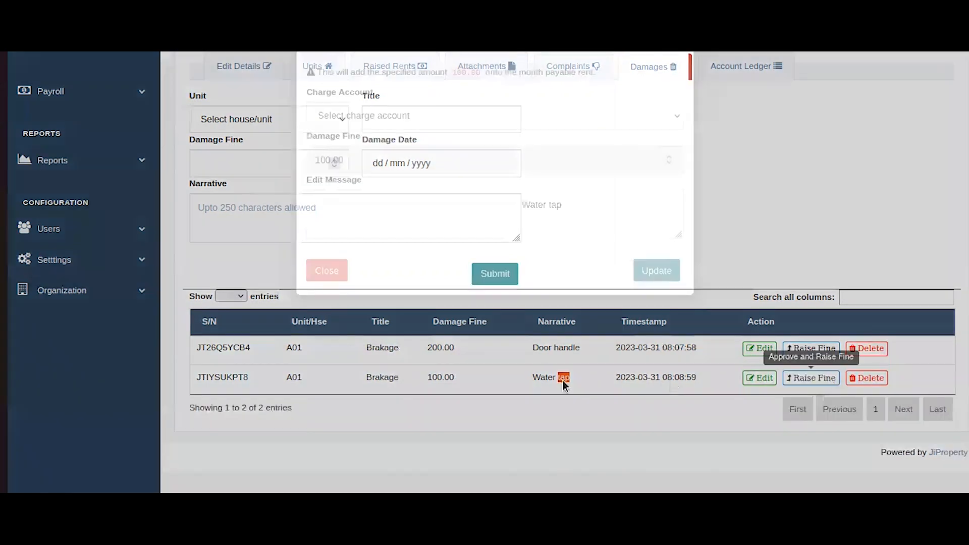
{"action": "left_click", "coordinate": [408, 162]}
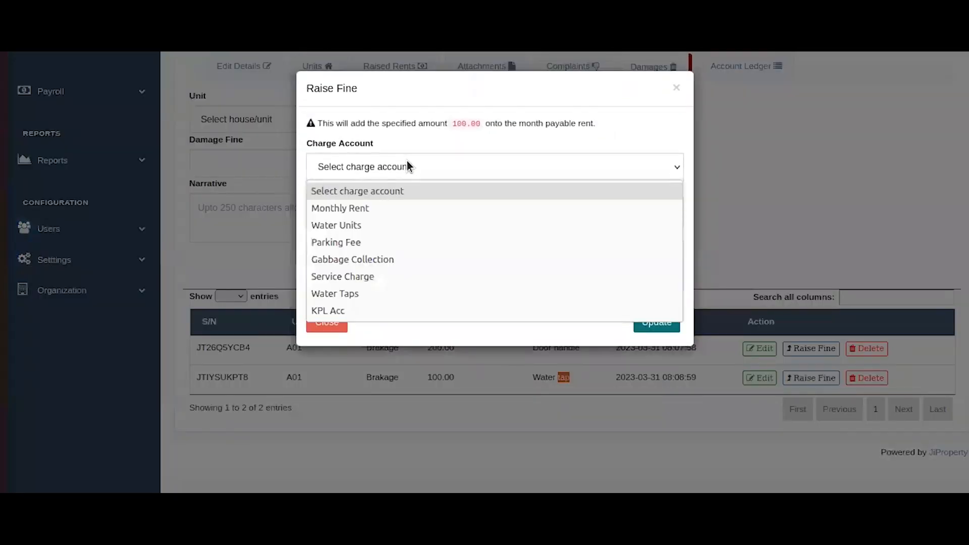
{"action": "left_click", "coordinate": [343, 294]}
{"action": "left_click", "coordinate": [520, 257]}
{"action": "key", "text": "ctrl+BackSpace"}
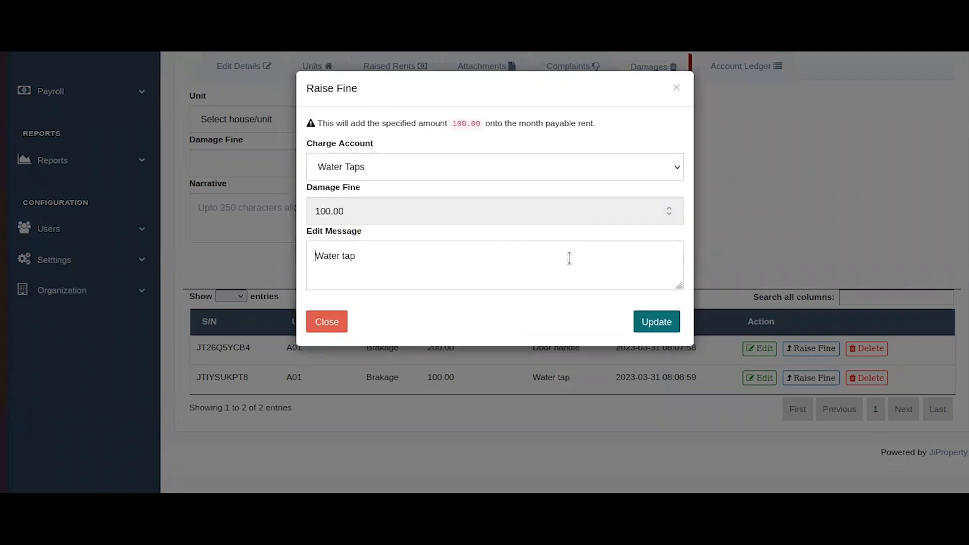
{"action": "left_click", "coordinate": [650, 324]}
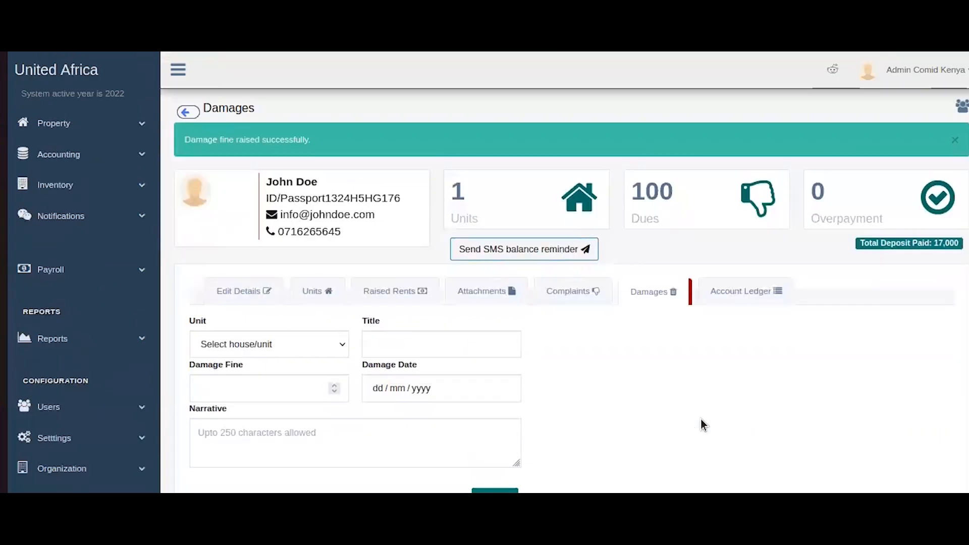
Dismiss the success banner and confirm the dashboard rent dues now read 100.
{"action": "left_click", "coordinate": [953, 143]}
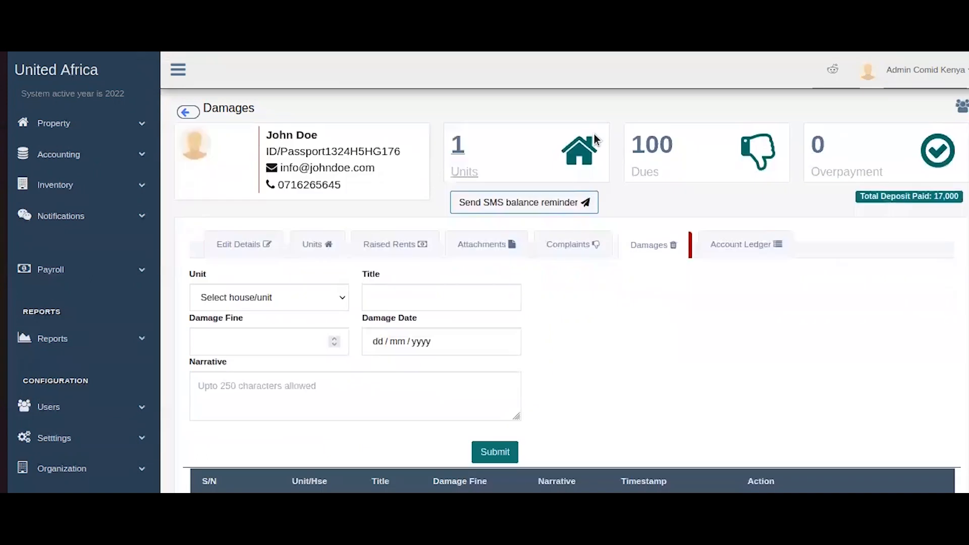
{"action": "left_click_drag", "start_coordinate": [615, 125], "coordinate": [631, 170]}
{"action": "left_click", "coordinate": [694, 210]}
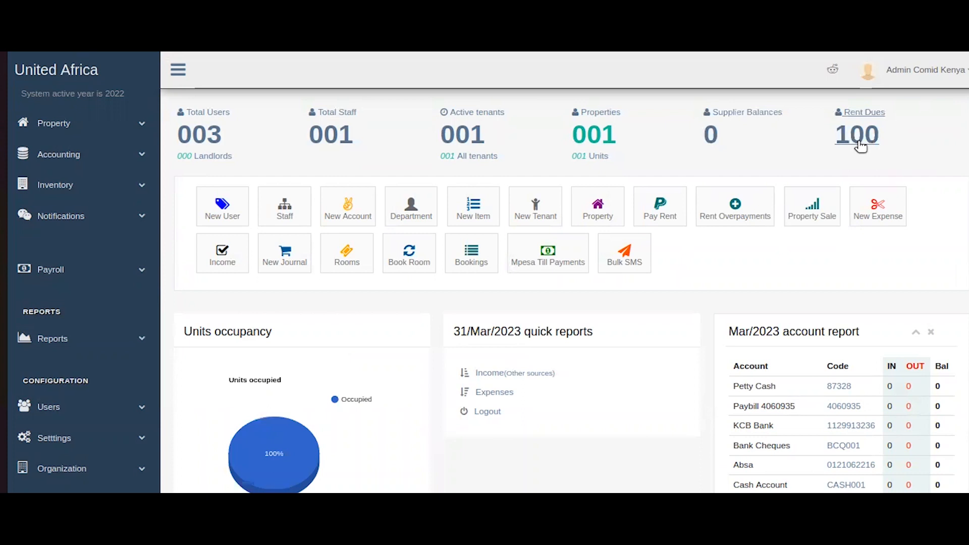
Check the 100 dues on Demo Property 1's profile, then bring up the tenant's account ledger.
{"action": "left_click", "coordinate": [615, 216]}
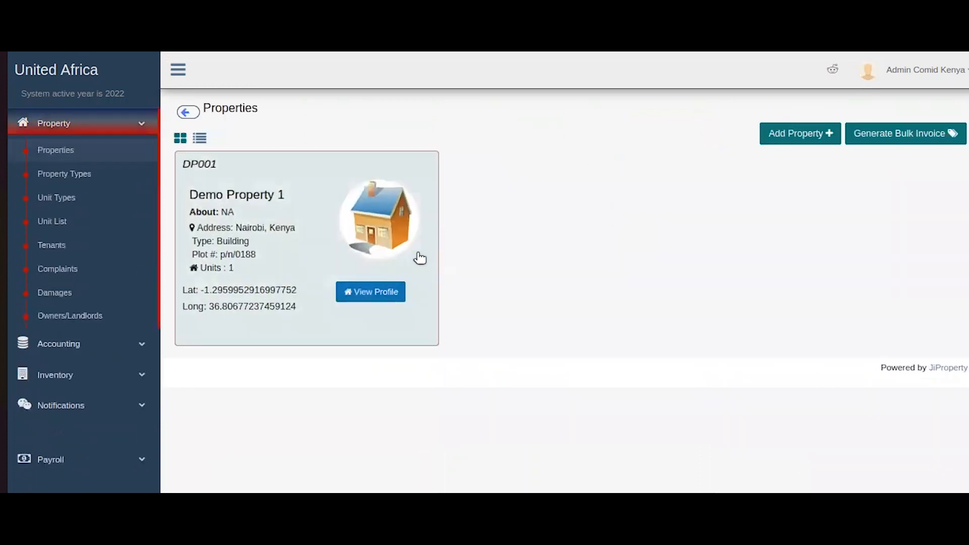
{"action": "left_click", "coordinate": [420, 259]}
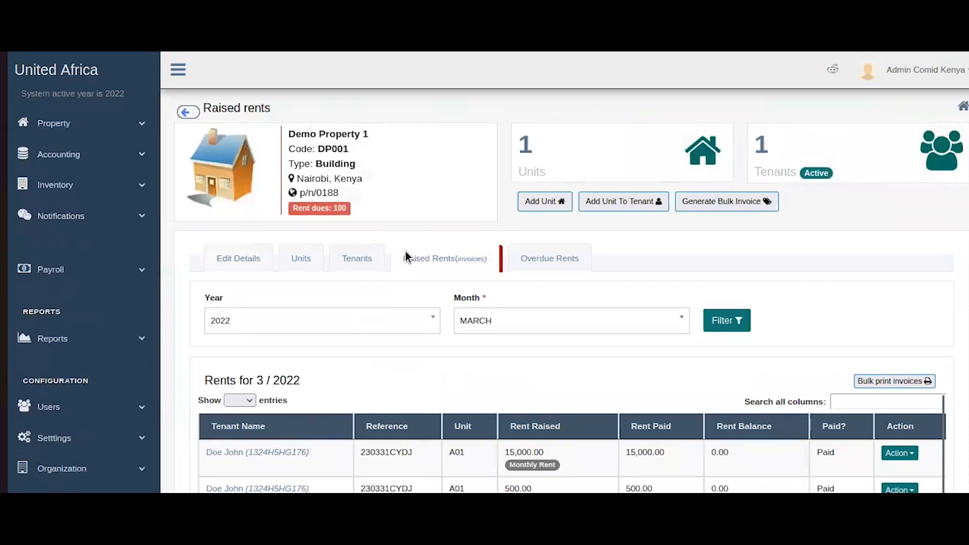
{"action": "double_click", "coordinate": [339, 208]}
{"action": "scroll", "coordinate": [792, 266], "scroll_direction": "down", "scroll_amount": 3}
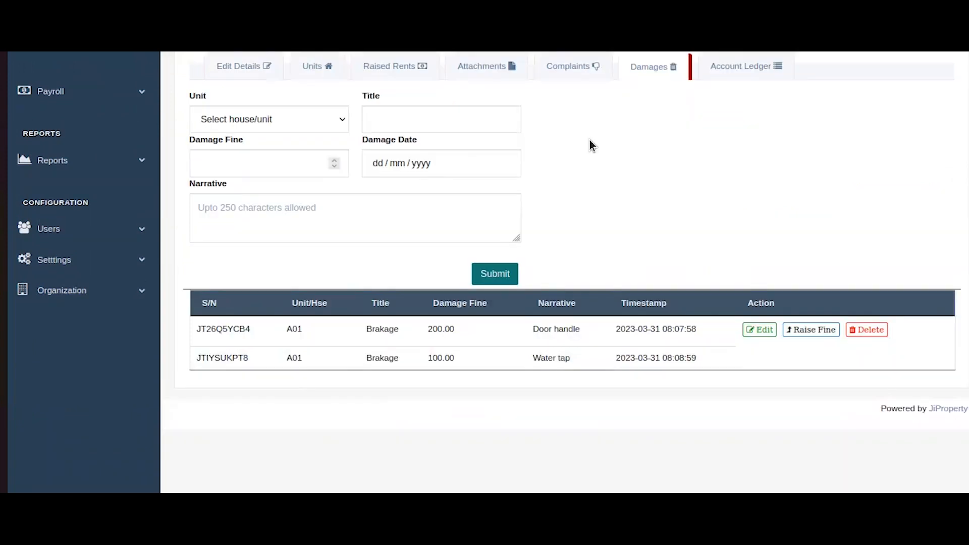
{"action": "scroll", "coordinate": [591, 146], "scroll_direction": "up", "scroll_amount": 4}
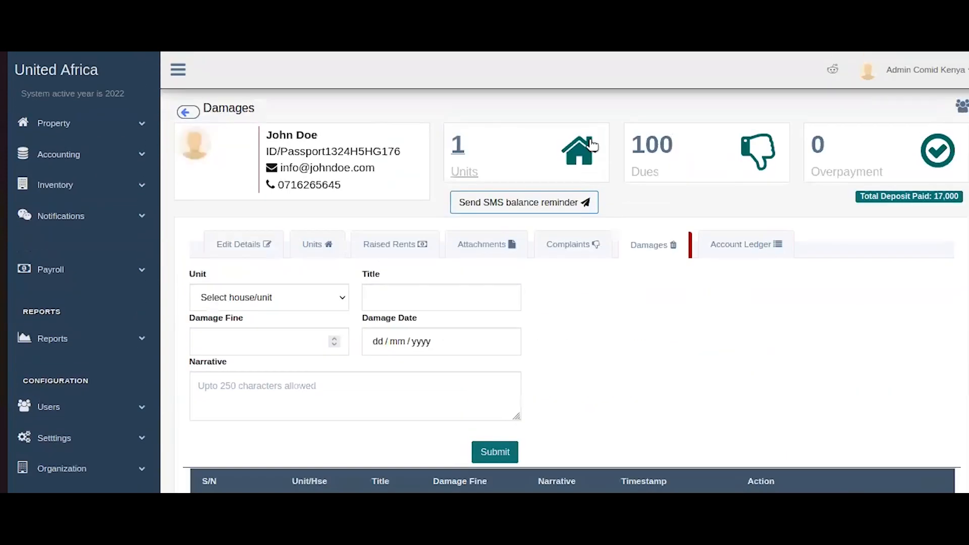
{"action": "scroll", "coordinate": [591, 146], "scroll_direction": "down", "scroll_amount": 4}
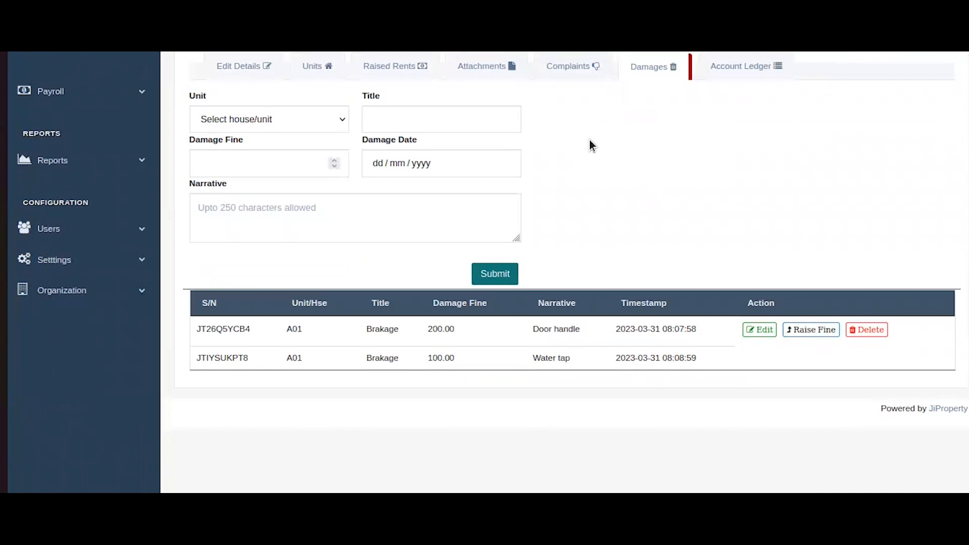
{"action": "scroll", "coordinate": [592, 146], "scroll_direction": "up", "scroll_amount": 4}
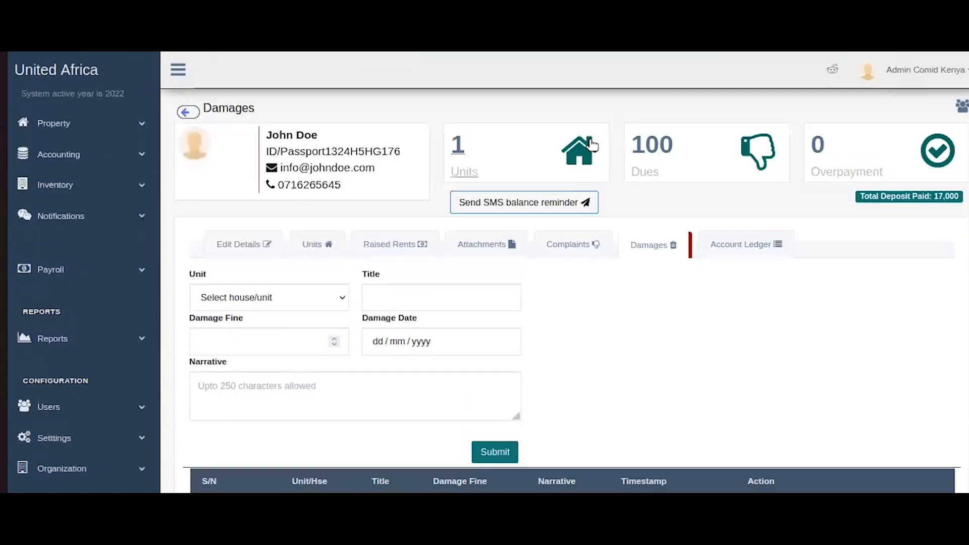
{"action": "left_click", "coordinate": [745, 258]}
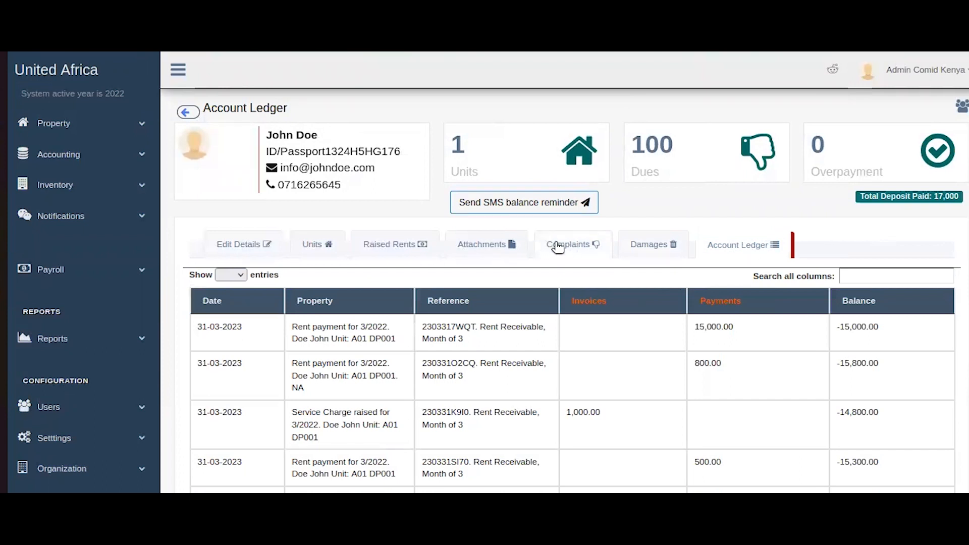
View the tenant's Complaints tab, then return to the admin dashboard and expand Property.
{"action": "left_click", "coordinate": [557, 247]}
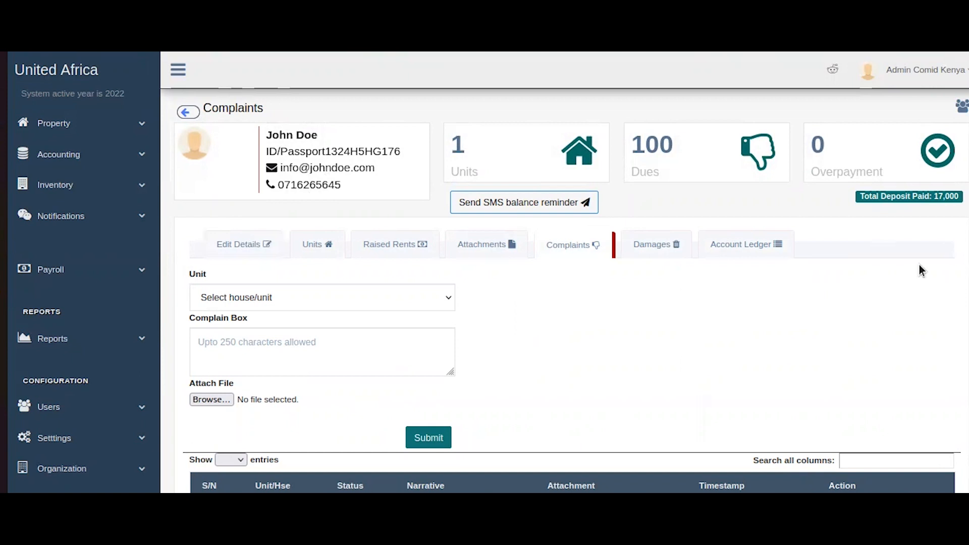
{"action": "left_click", "coordinate": [107, 84]}
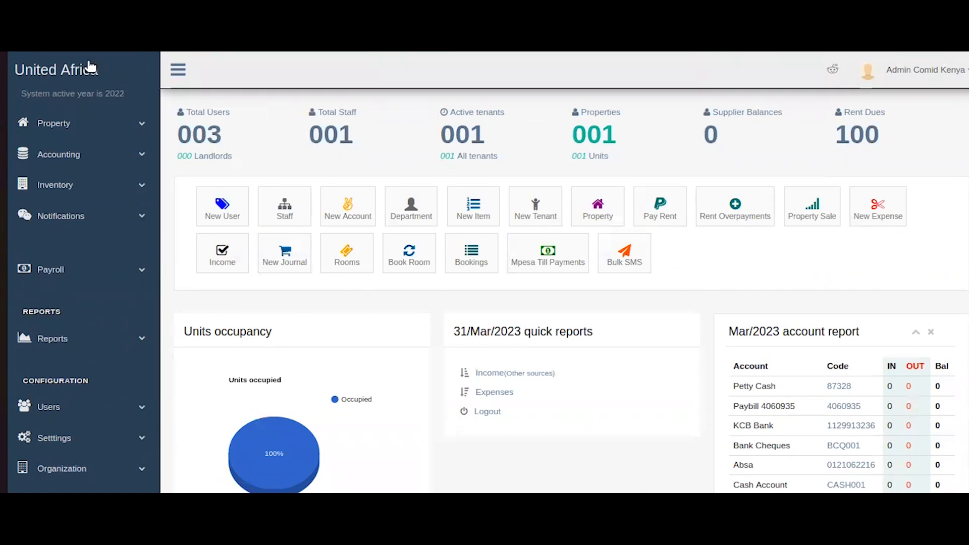
{"action": "left_click", "coordinate": [58, 122]}
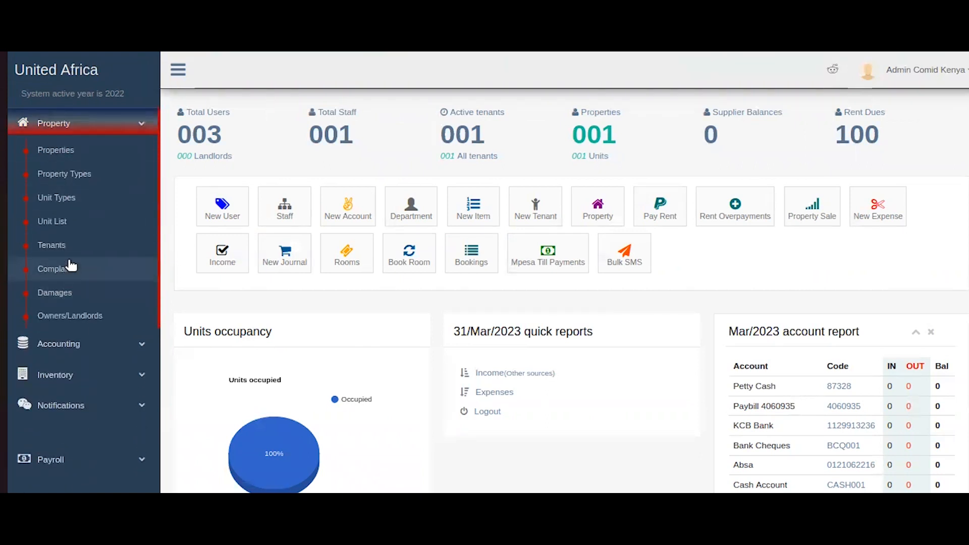
In All Complaints, review the A01 Pending roof-noise entry and open its Status dropdown for editing.
{"action": "left_click", "coordinate": [71, 266]}
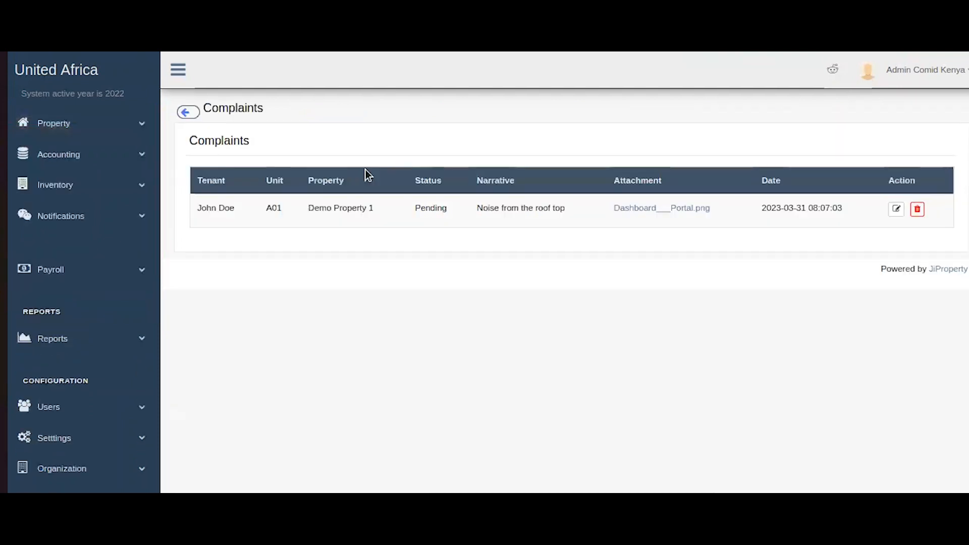
{"action": "left_click_drag", "start_coordinate": [290, 152], "coordinate": [262, 231]}
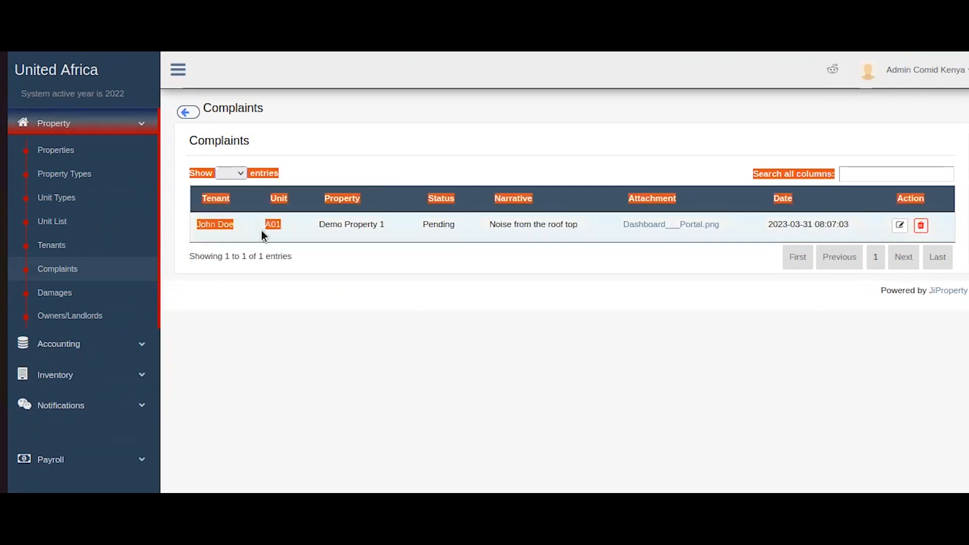
{"action": "left_click", "coordinate": [261, 230]}
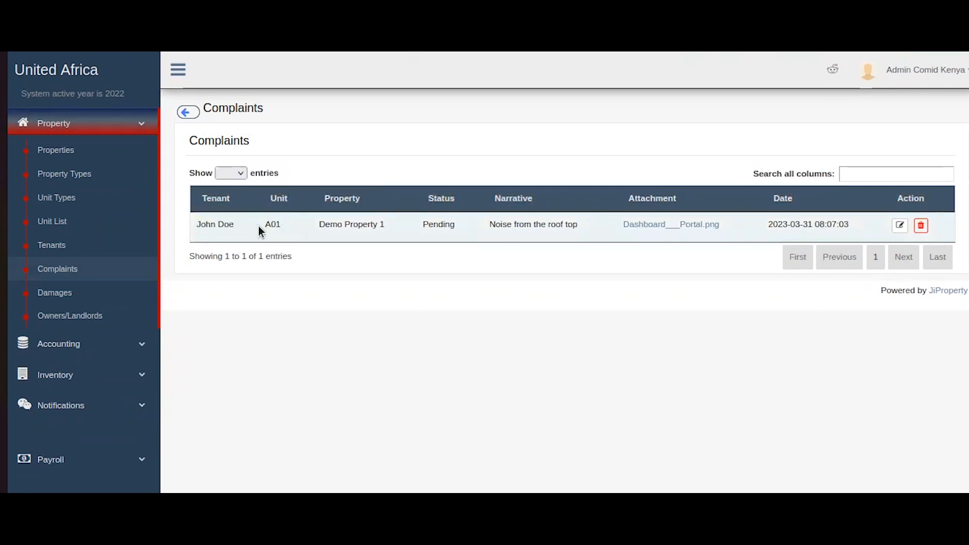
{"action": "double_click", "coordinate": [267, 224]}
{"action": "double_click", "coordinate": [349, 224]}
{"action": "left_click", "coordinate": [348, 223]}
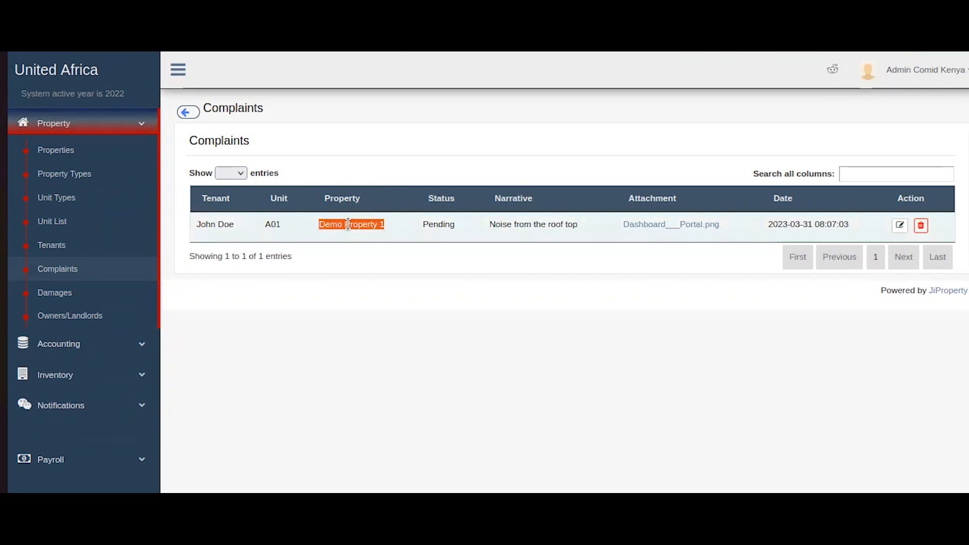
{"action": "double_click", "coordinate": [429, 223]}
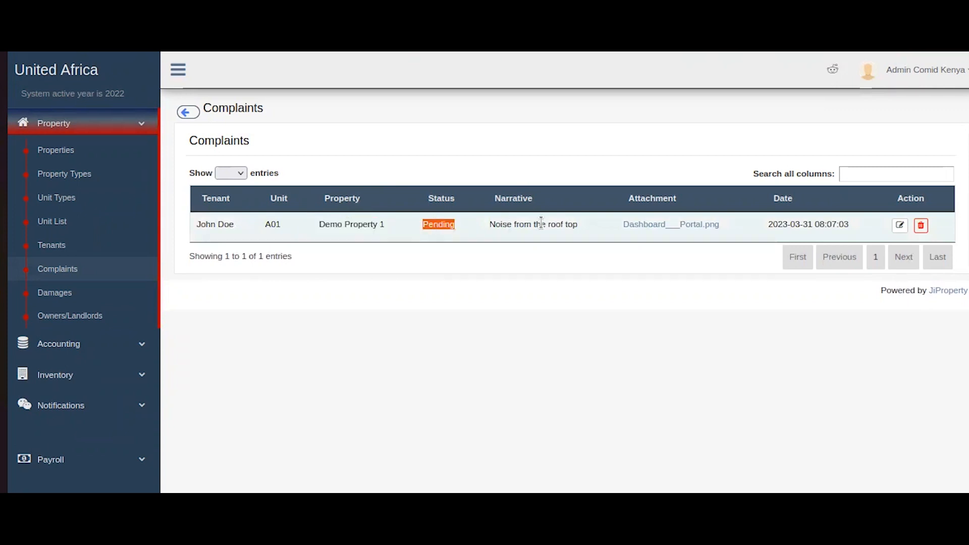
{"action": "left_click_drag", "start_coordinate": [599, 226], "coordinate": [725, 231]}
{"action": "left_click", "coordinate": [727, 226]}
{"action": "left_click", "coordinate": [900, 225]}
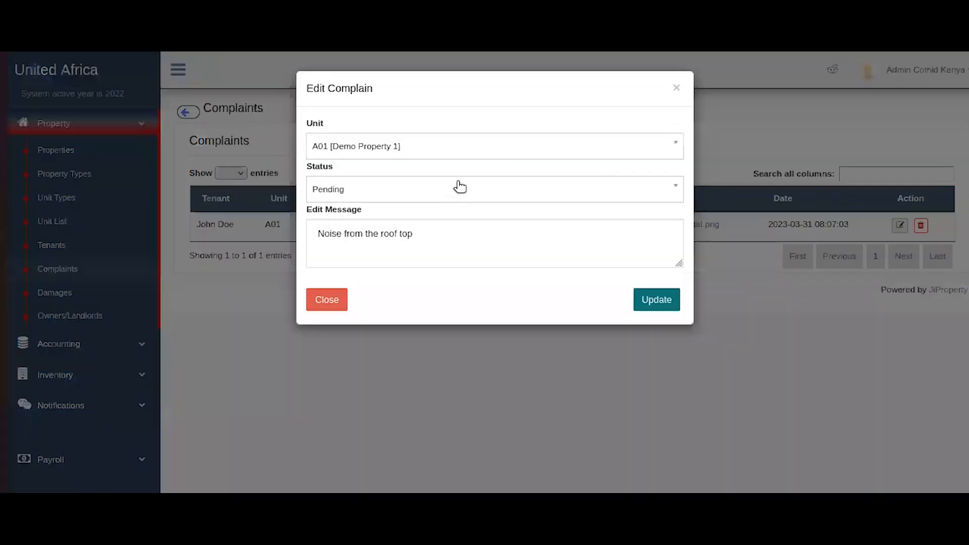
{"action": "left_click", "coordinate": [460, 187]}
Leave the complaint as Pending, close the editor, and open the Damages list.
{"action": "left_click", "coordinate": [466, 170]}
{"action": "left_click", "coordinate": [326, 302]}
{"action": "left_click", "coordinate": [60, 294]}
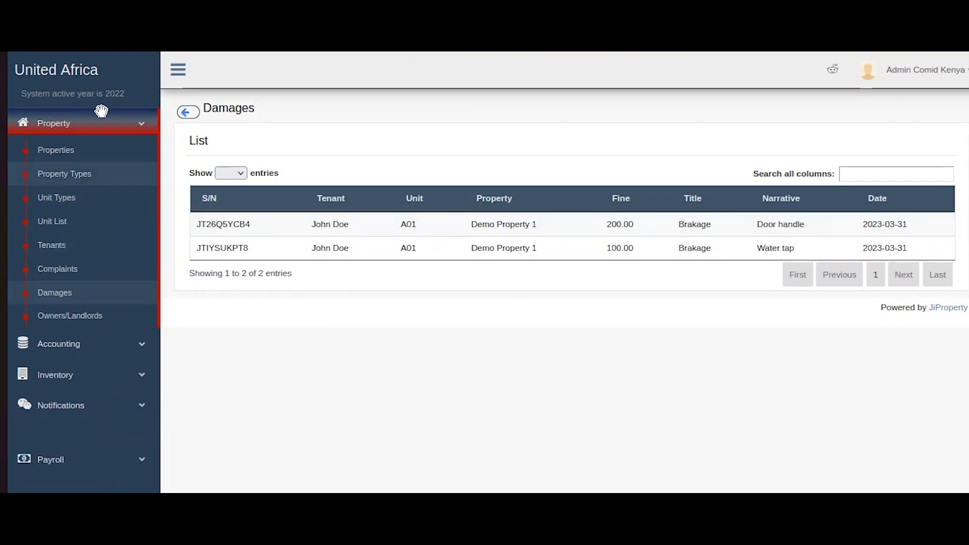
Go to the Tenants list in the admin sidebar.
{"action": "left_click", "coordinate": [52, 244]}
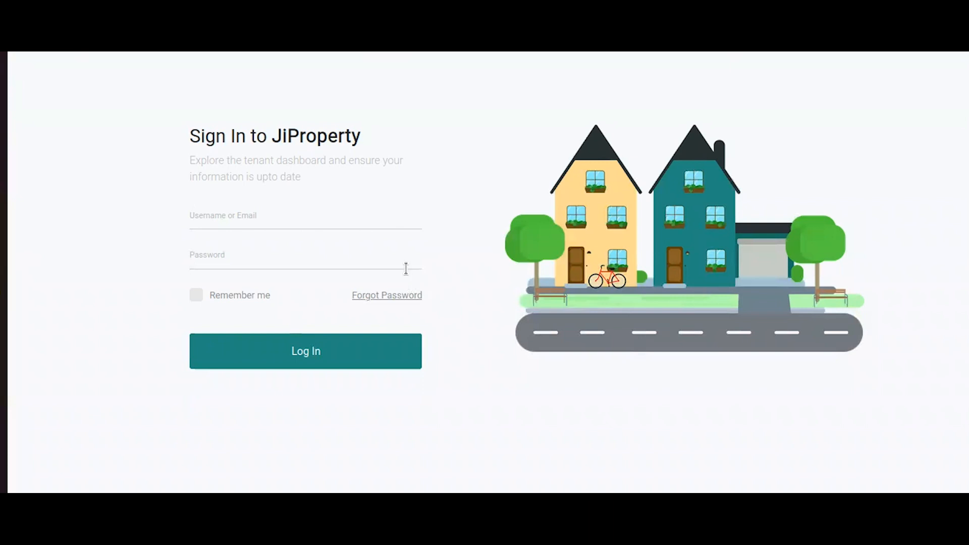
Log in to the tenant portal with the saved username and the tenant's password.
{"action": "left_click", "coordinate": [198, 224]}
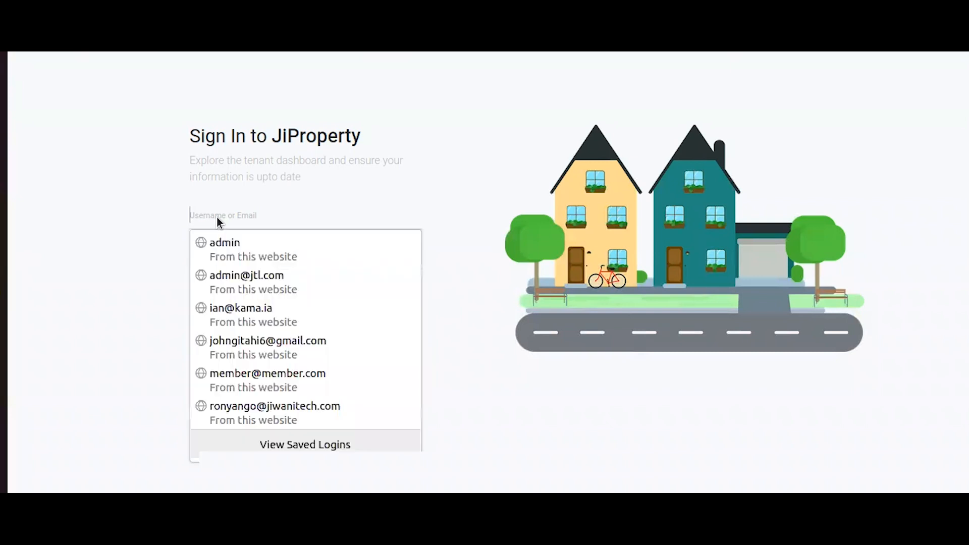
{"action": "key", "text": "ctrl+v"}
{"action": "left_click", "coordinate": [216, 262]}
{"action": "type", "text": "123456"}
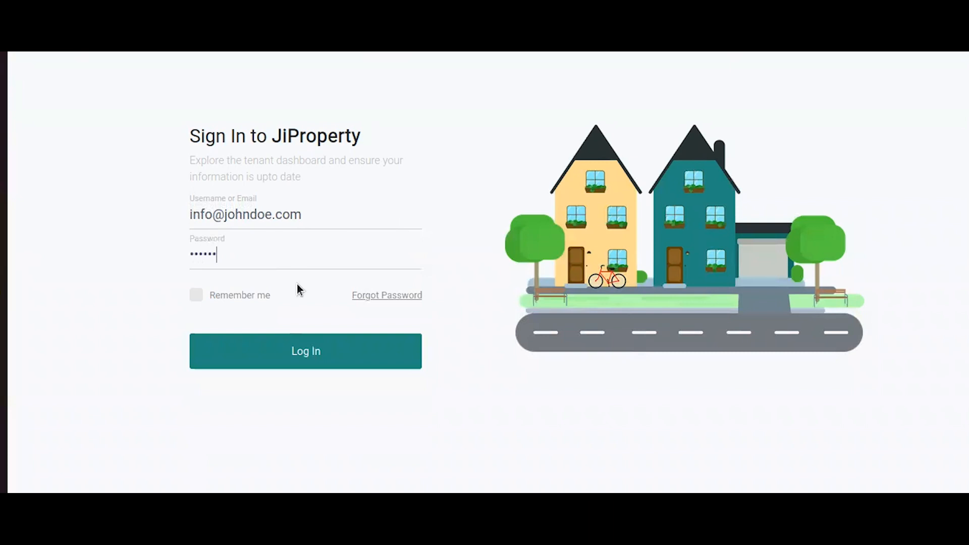
{"action": "left_click", "coordinate": [281, 351]}
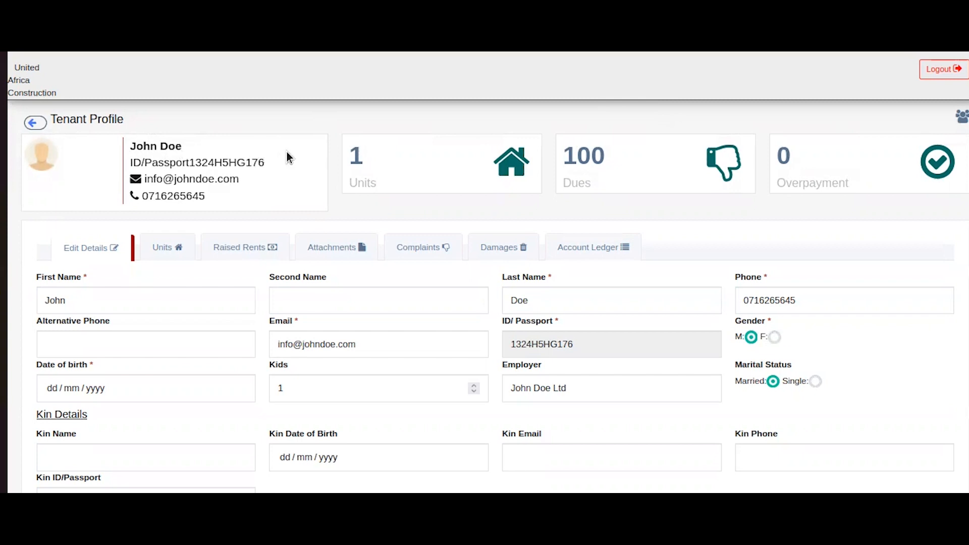
{"action": "scroll", "coordinate": [328, 239], "scroll_direction": "down", "scroll_amount": 4}
{"action": "scroll", "coordinate": [328, 237], "scroll_direction": "up", "scroll_amount": 4}
{"action": "scroll", "coordinate": [328, 235], "scroll_direction": "down", "scroll_amount": 4}
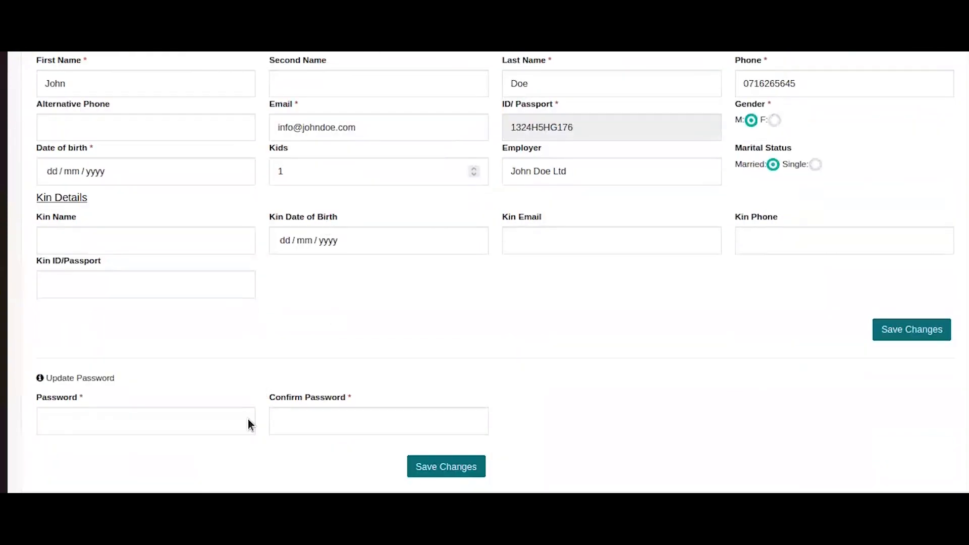
{"action": "scroll", "coordinate": [679, 362], "scroll_direction": "up", "scroll_amount": 4}
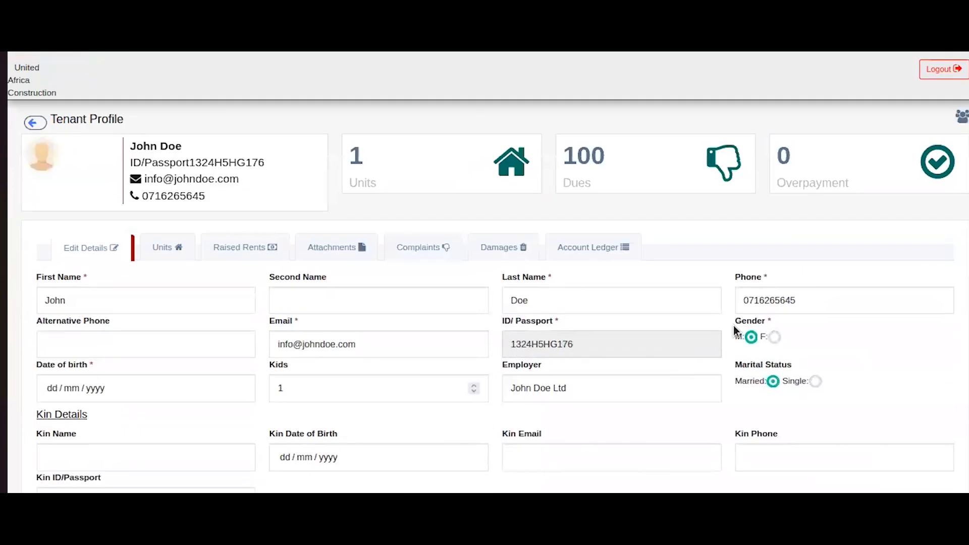
{"action": "scroll", "coordinate": [882, 352], "scroll_direction": "down", "scroll_amount": 2}
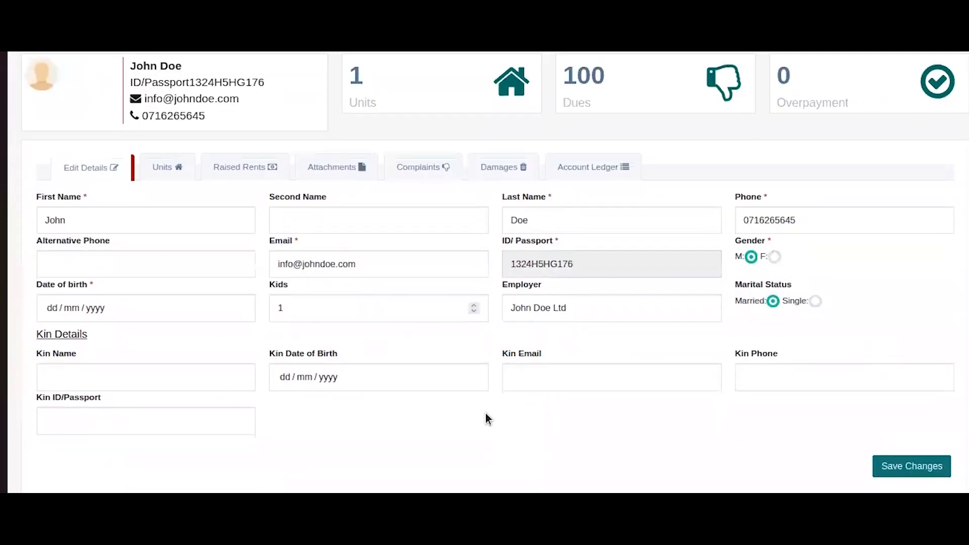
{"action": "left_click", "coordinate": [156, 167]}
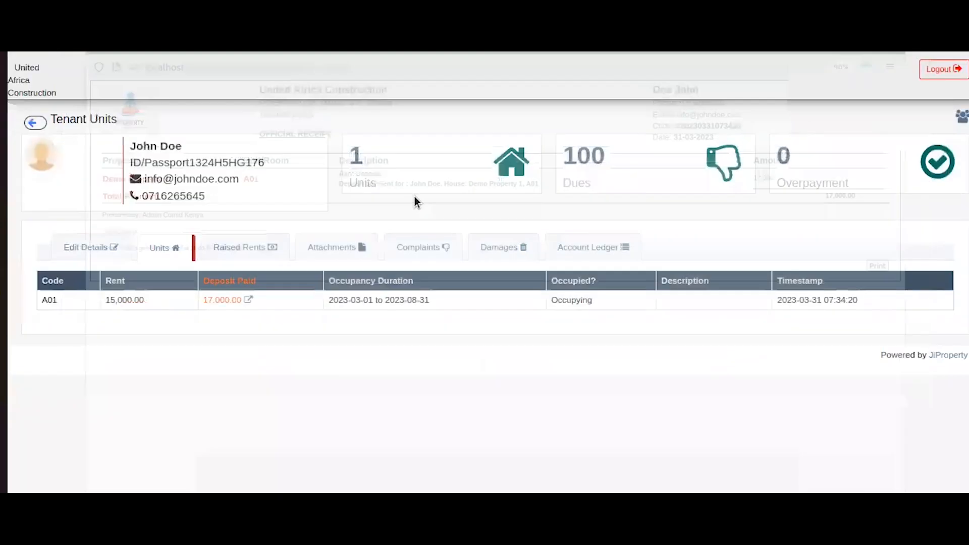
Review the rents raised against the tenant and the tenant's uploaded attachments.
{"action": "left_click", "coordinate": [214, 249]}
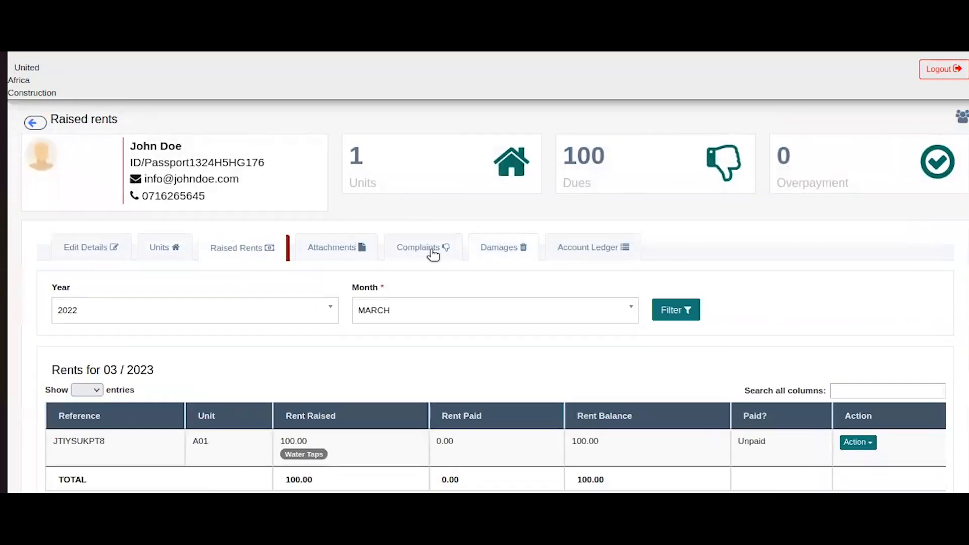
{"action": "scroll", "coordinate": [544, 257], "scroll_direction": "down", "scroll_amount": 3}
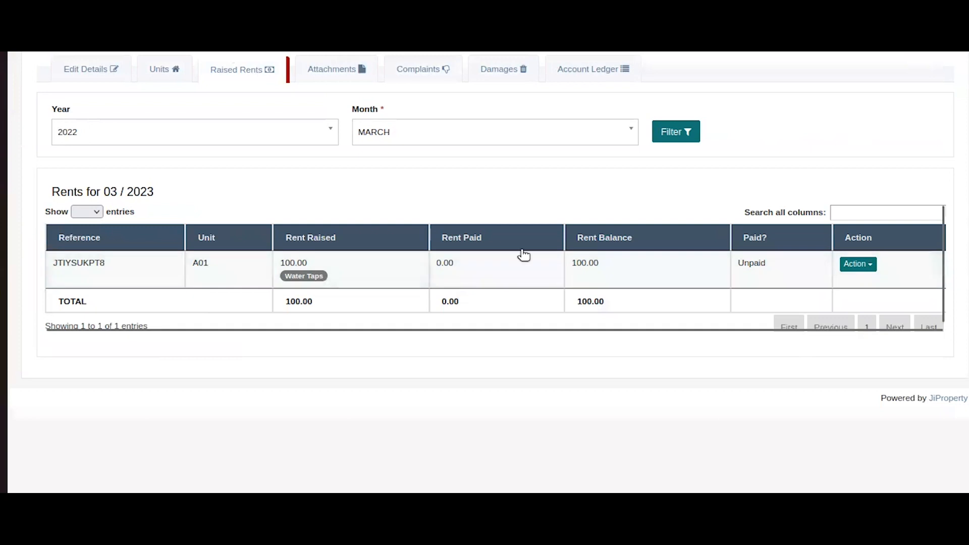
{"action": "scroll", "coordinate": [523, 254], "scroll_direction": "up", "scroll_amount": 3}
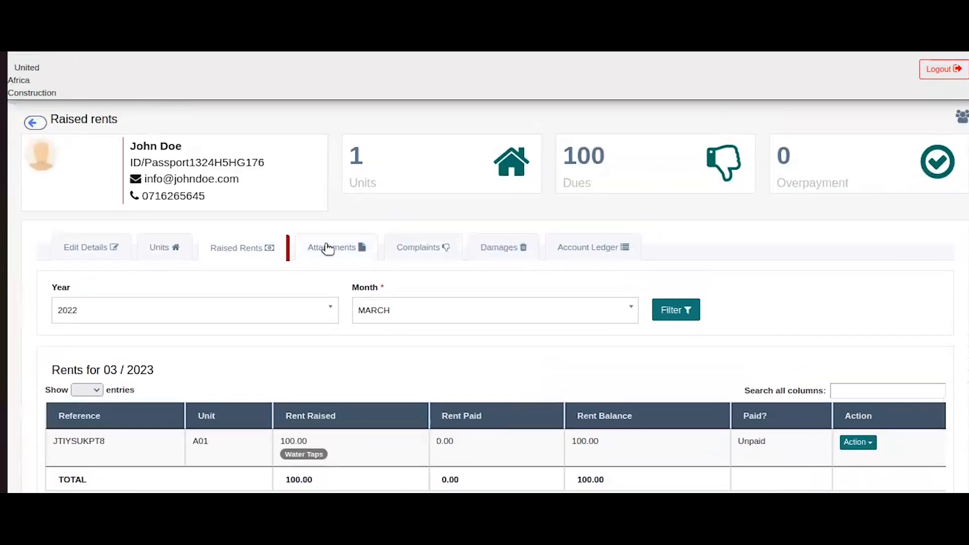
{"action": "left_click", "coordinate": [326, 246]}
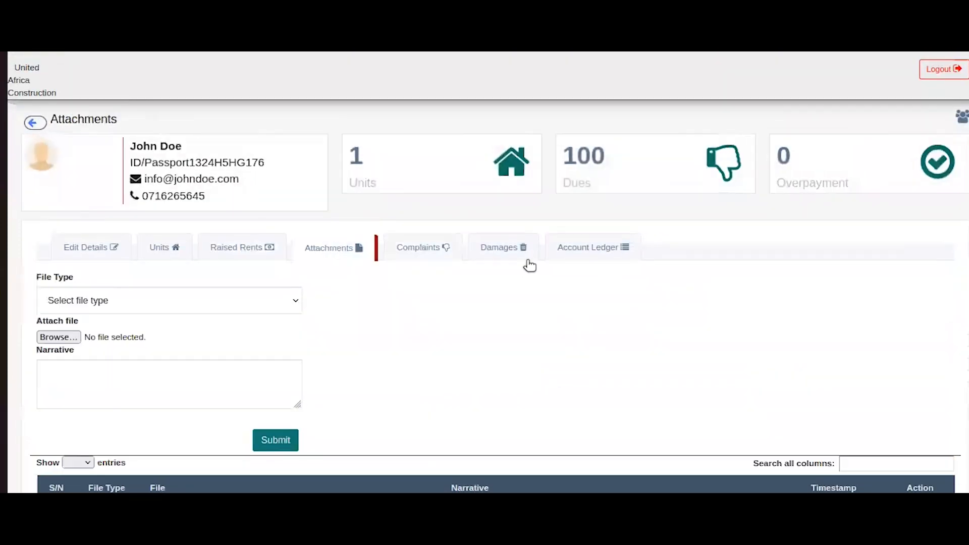
{"action": "scroll", "coordinate": [537, 263], "scroll_direction": "down", "scroll_amount": 1}
{"action": "scroll", "coordinate": [244, 277], "scroll_direction": "down", "scroll_amount": 3}
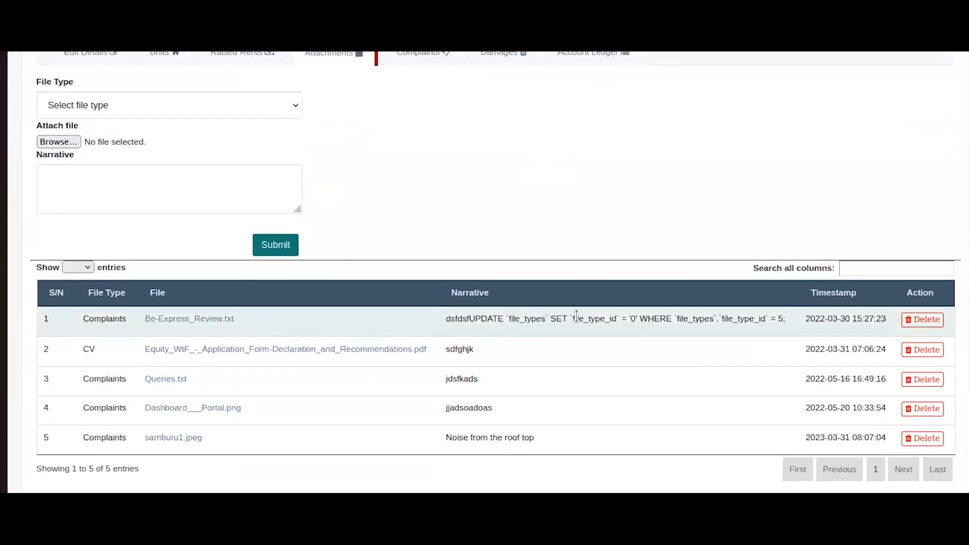
{"action": "scroll", "coordinate": [578, 307], "scroll_direction": "up", "scroll_amount": 4}
Check the tenant's complaints, damage fines and ledger, ending on raised rents showing the 100.00 Water Taps charge.
{"action": "left_click", "coordinate": [415, 238]}
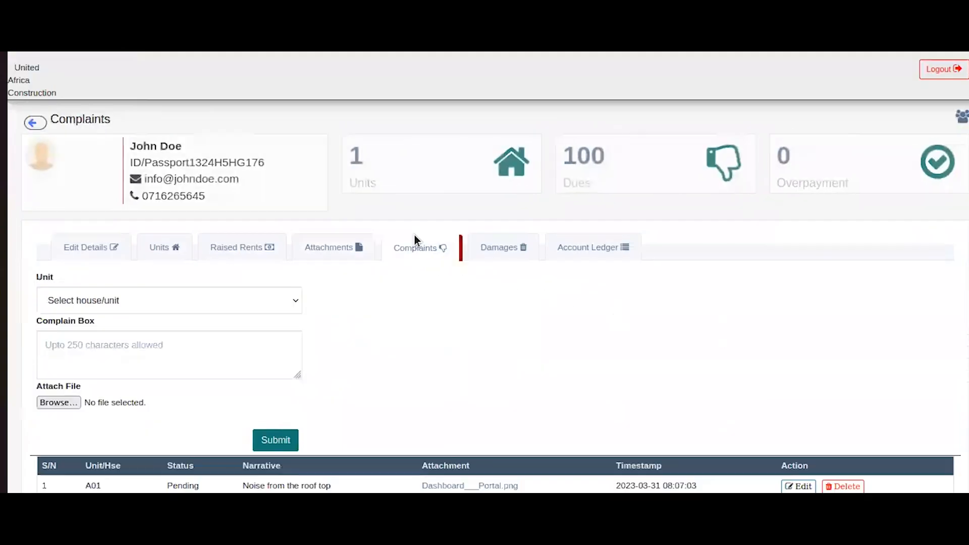
{"action": "scroll", "coordinate": [484, 263], "scroll_direction": "down", "scroll_amount": 1}
{"action": "scroll", "coordinate": [491, 268], "scroll_direction": "down", "scroll_amount": 2}
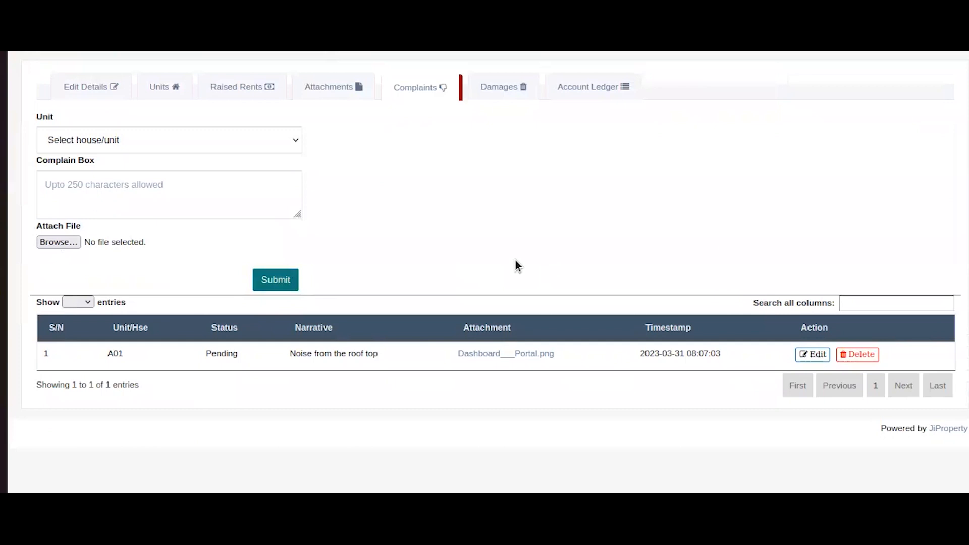
{"action": "scroll", "coordinate": [516, 259], "scroll_direction": "up", "scroll_amount": 3}
{"action": "left_click", "coordinate": [510, 258]}
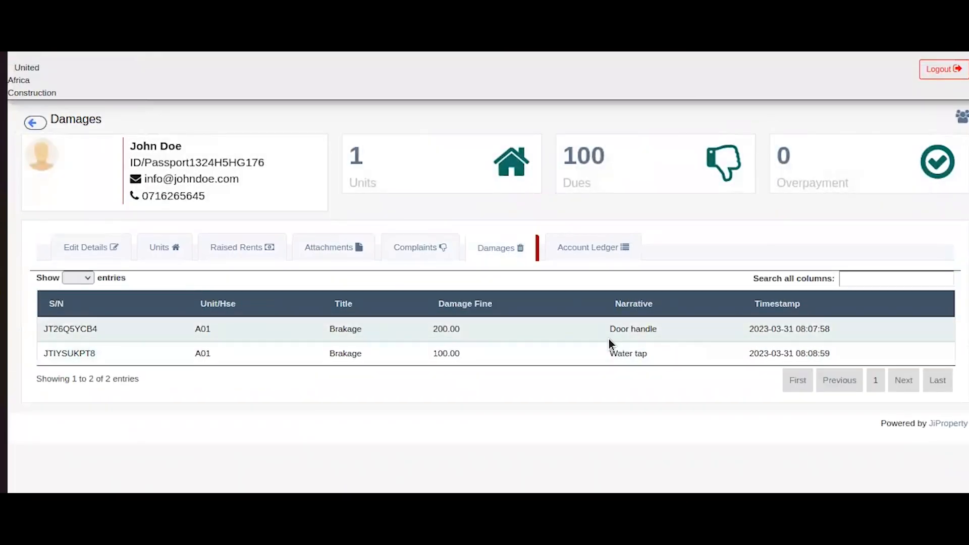
{"action": "left_click", "coordinate": [558, 247]}
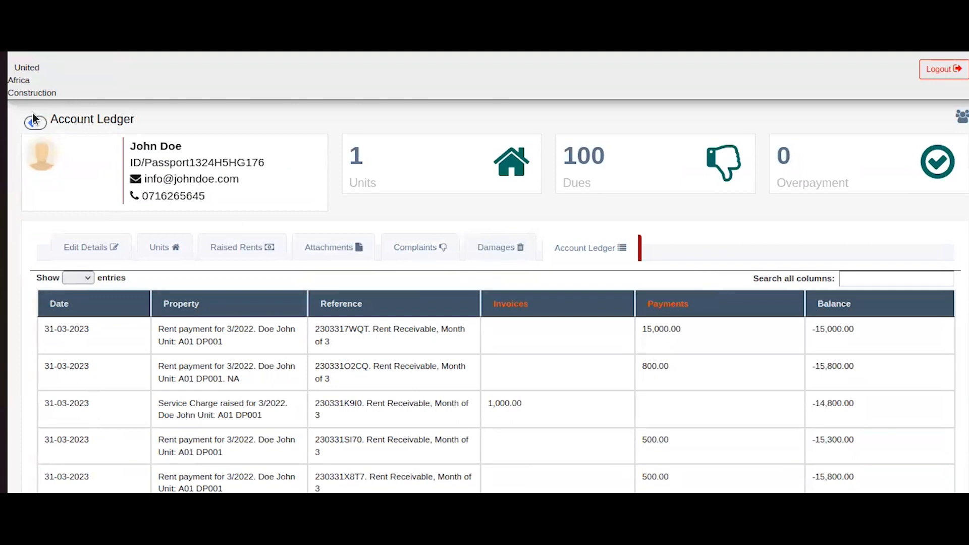
{"action": "left_click", "coordinate": [589, 179]}
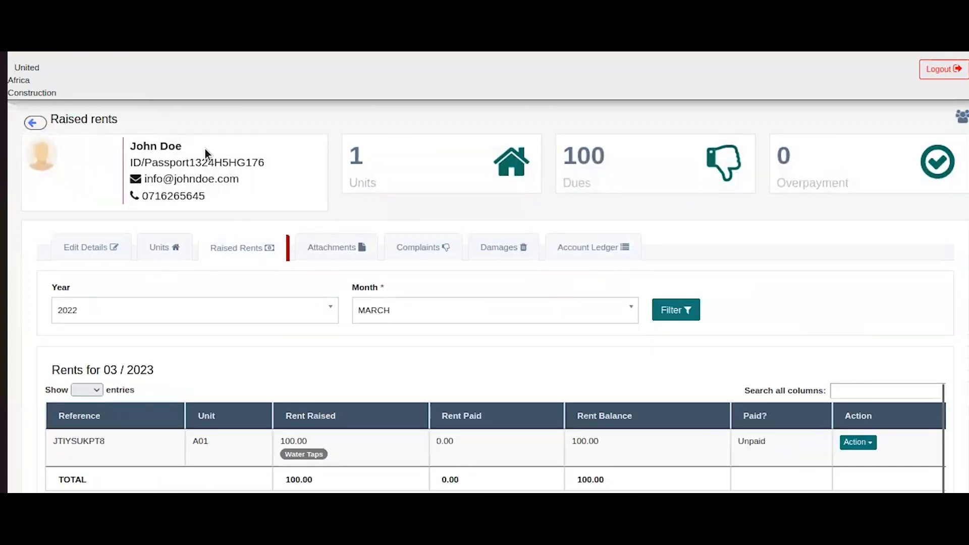
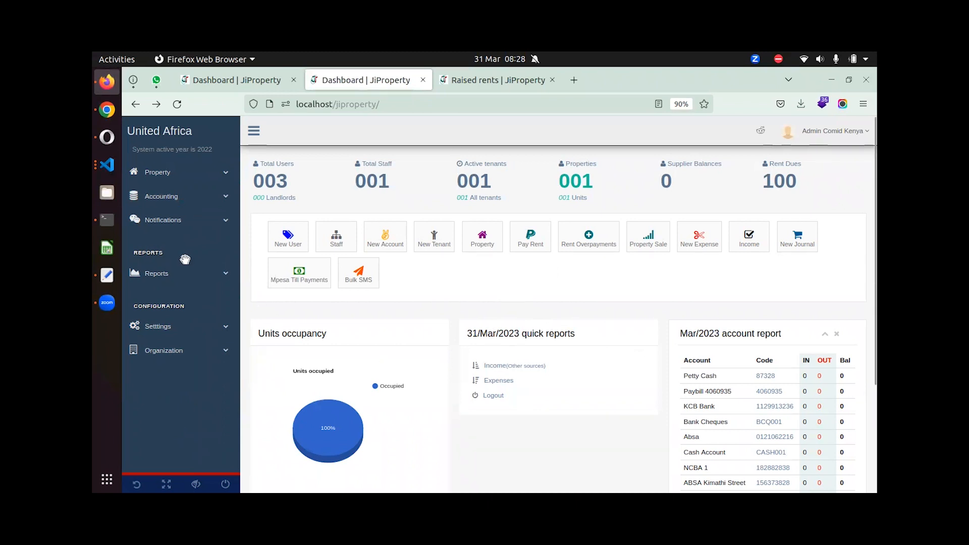
Expand the Accounting menu in the sidebar to reveal its list of pages.
{"action": "left_click", "coordinate": [189, 198]}
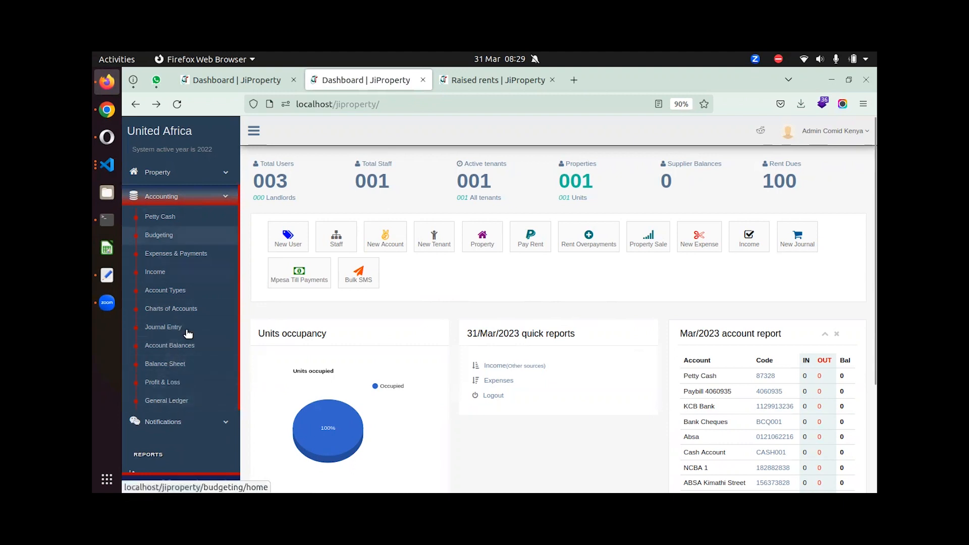
Visit the Petty Cash and Budgeting pages, ending on the Expenses & Payments page.
{"action": "left_click", "coordinate": [209, 218]}
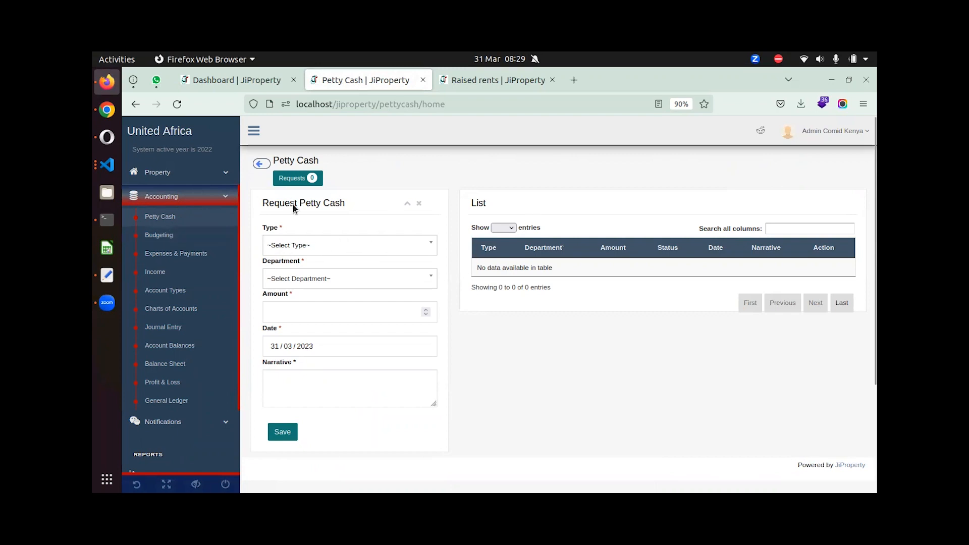
{"action": "left_click", "coordinate": [197, 233]}
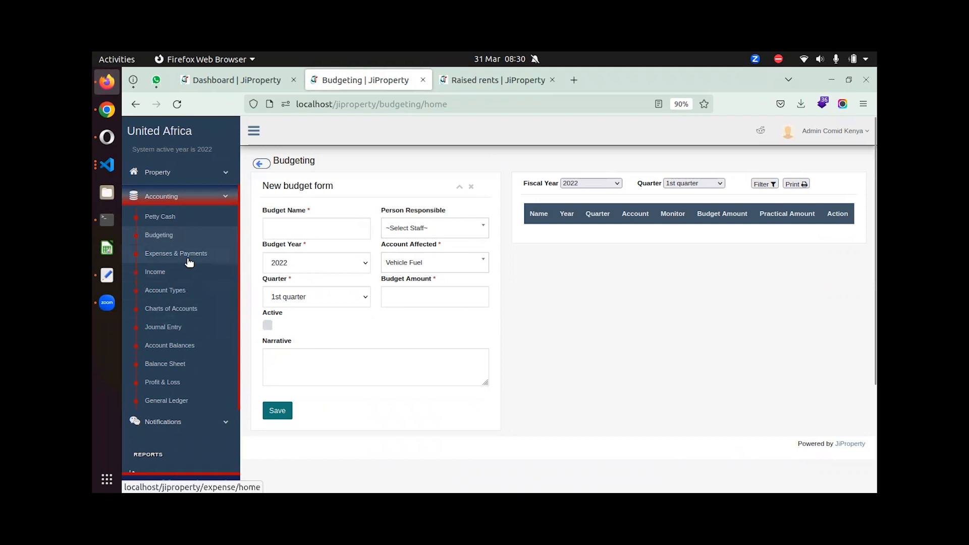
{"action": "left_click", "coordinate": [185, 258]}
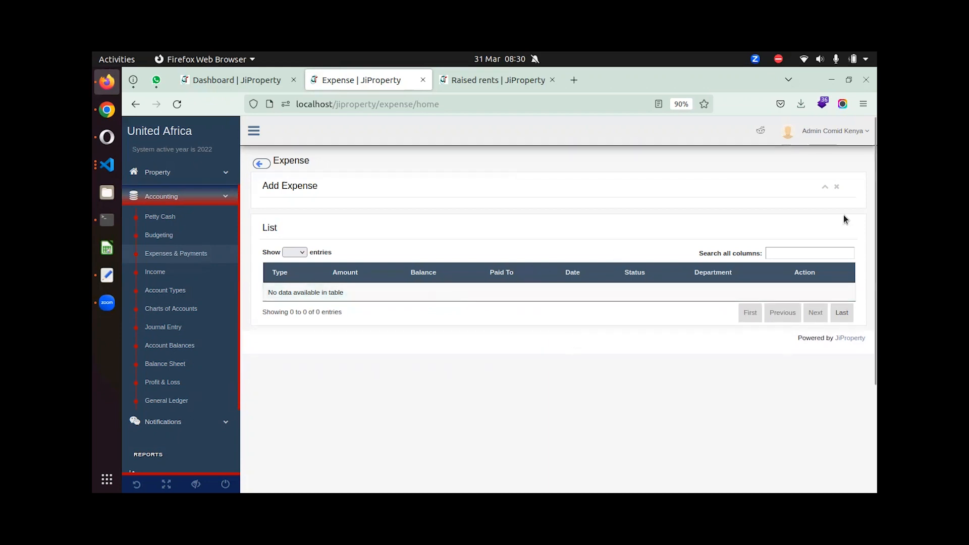
{"action": "left_click", "coordinate": [826, 187]}
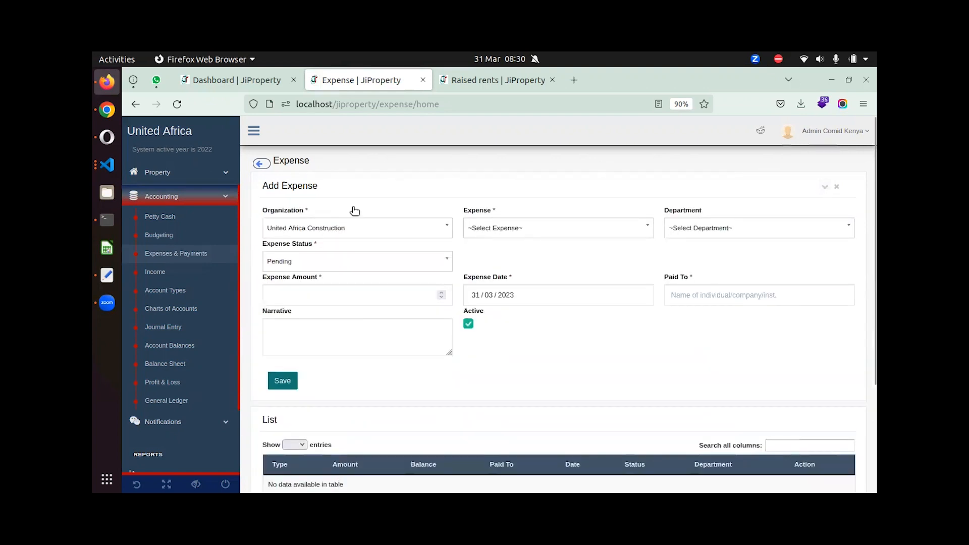
{"action": "left_click", "coordinate": [571, 236]}
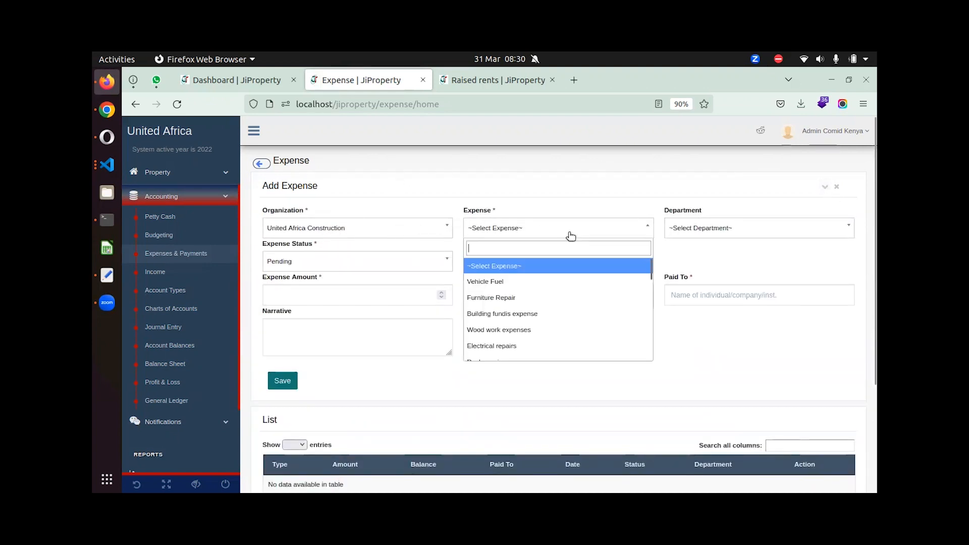
{"action": "left_click", "coordinate": [537, 305]}
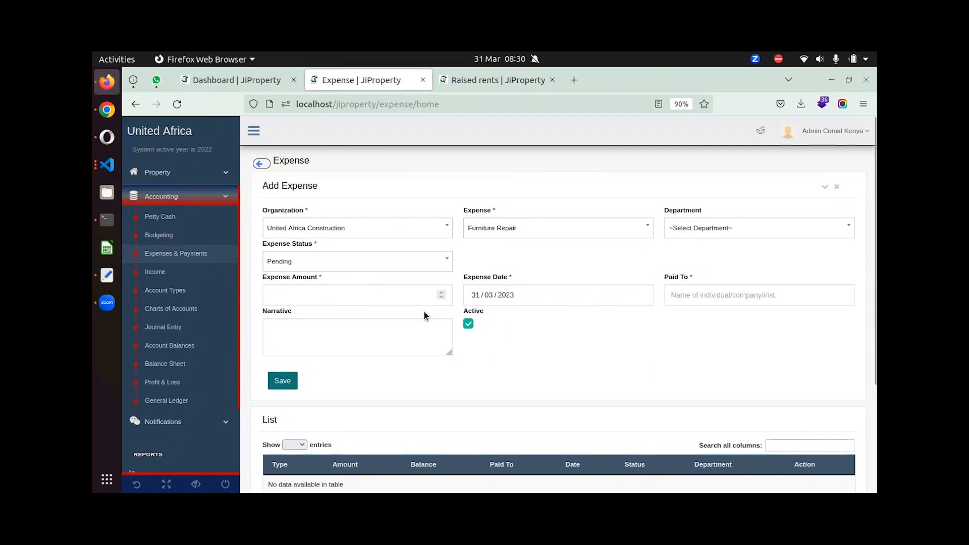
{"action": "scroll", "coordinate": [424, 316], "scroll_direction": "down", "scroll_amount": 3}
{"action": "scroll", "coordinate": [632, 331], "scroll_direction": "up", "scroll_amount": 3}
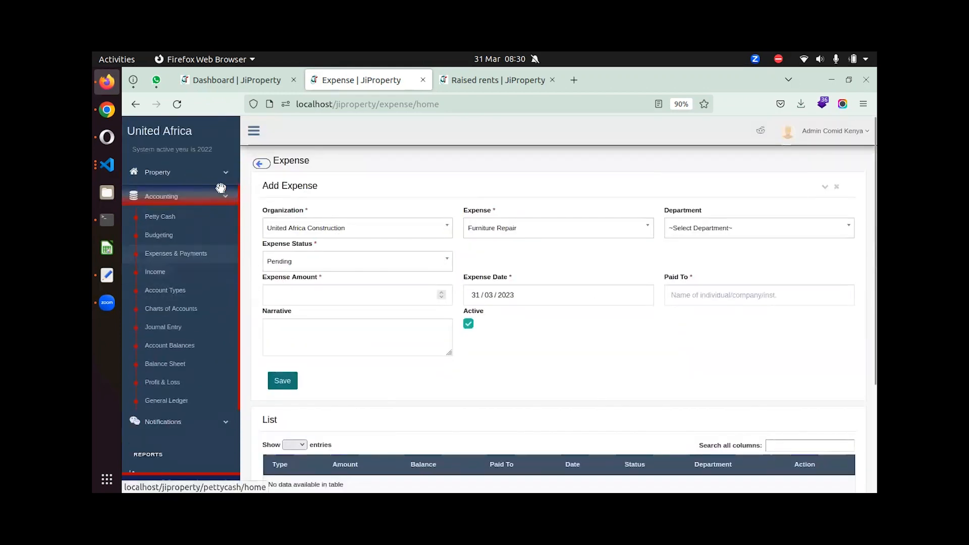
{"action": "left_click", "coordinate": [829, 188]}
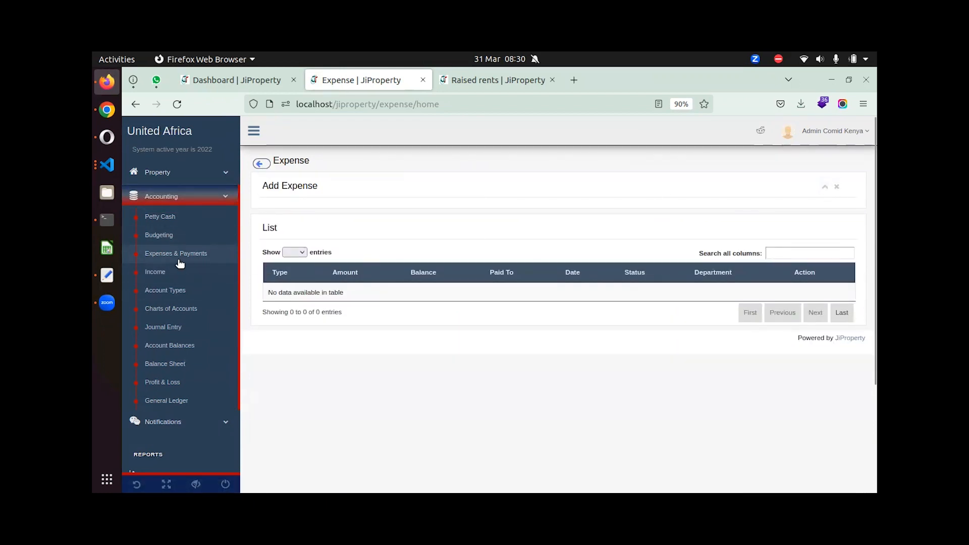
Start a New Income entry on the Income page with KPL Acc as the income account.
{"action": "left_click", "coordinate": [164, 272]}
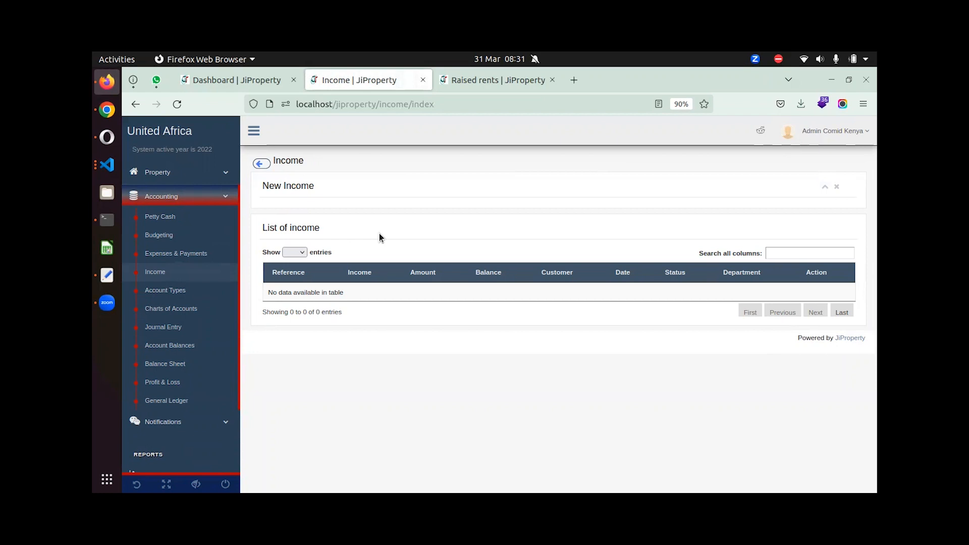
{"action": "left_click", "coordinate": [827, 188]}
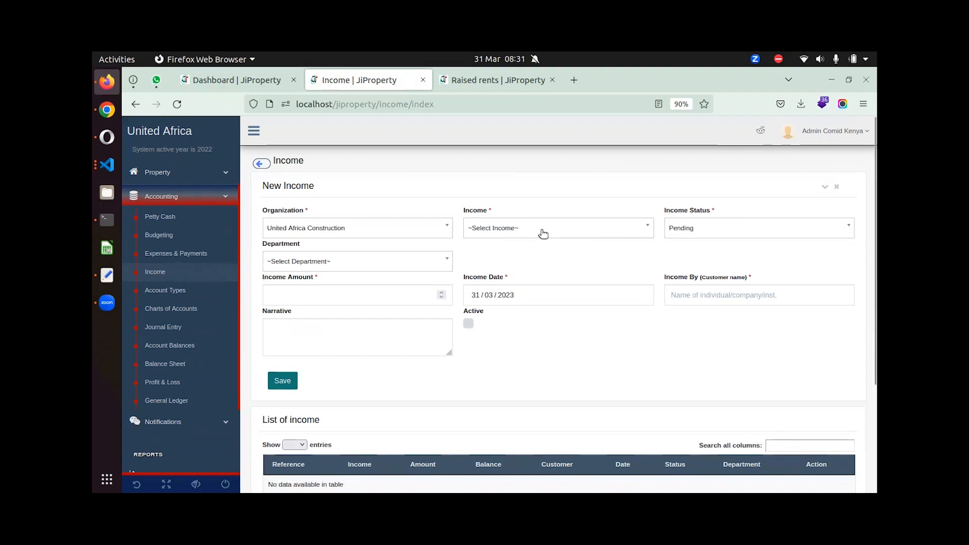
{"action": "left_click", "coordinate": [566, 233]}
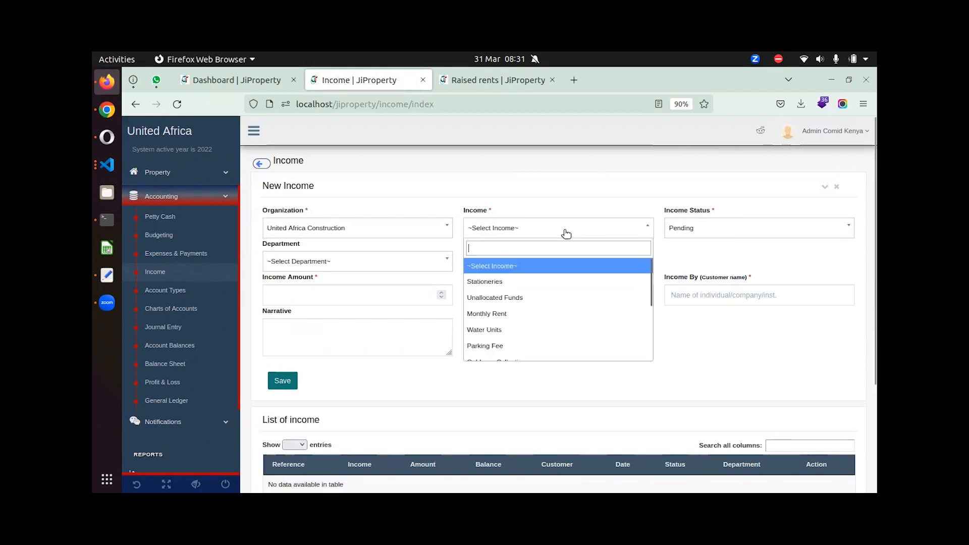
{"action": "scroll", "coordinate": [507, 362], "scroll_direction": "down", "scroll_amount": 3}
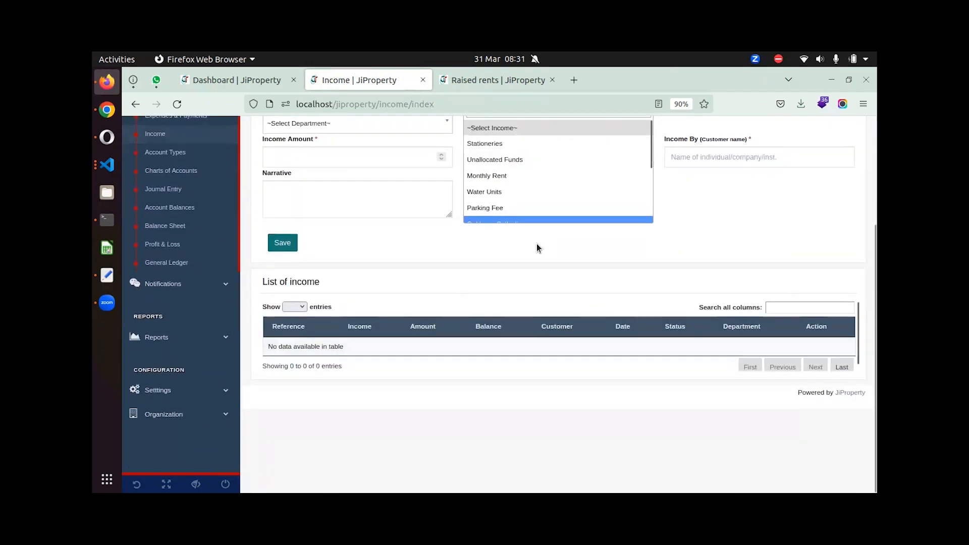
{"action": "scroll", "coordinate": [541, 192], "scroll_direction": "down", "scroll_amount": 3}
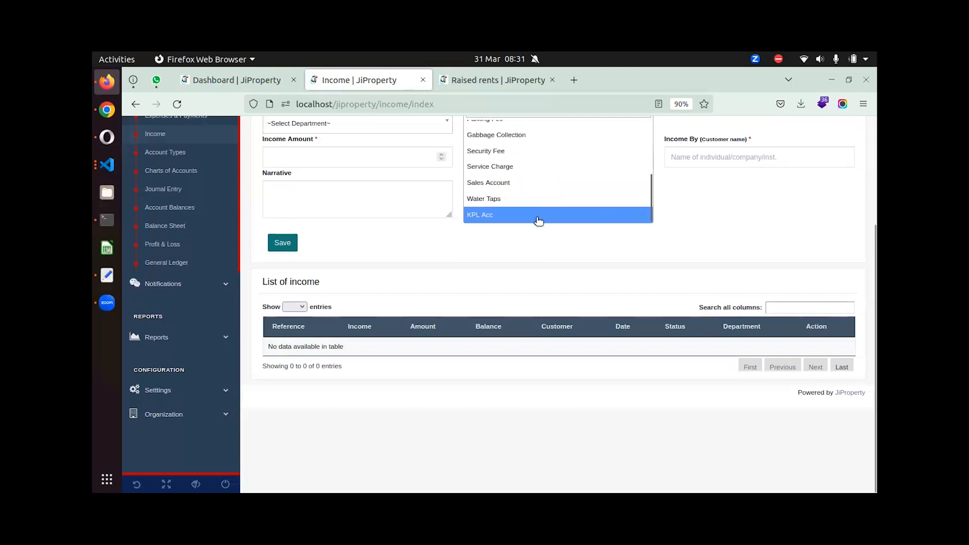
{"action": "left_click", "coordinate": [539, 216]}
{"action": "scroll", "coordinate": [728, 247], "scroll_direction": "up", "scroll_amount": 2}
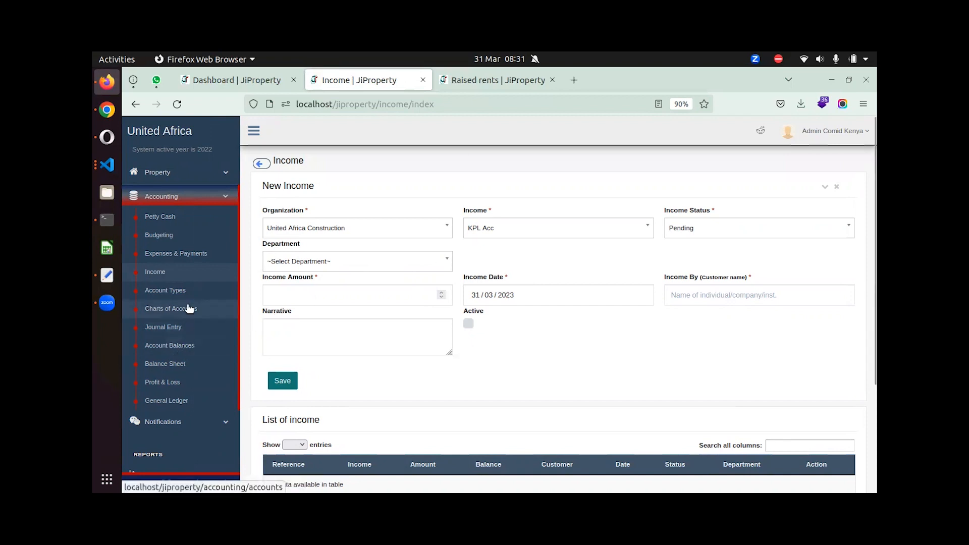
Review the Account Types page: five account types (Asset through Liability) and 16 sub-account types.
{"action": "left_click", "coordinate": [189, 288]}
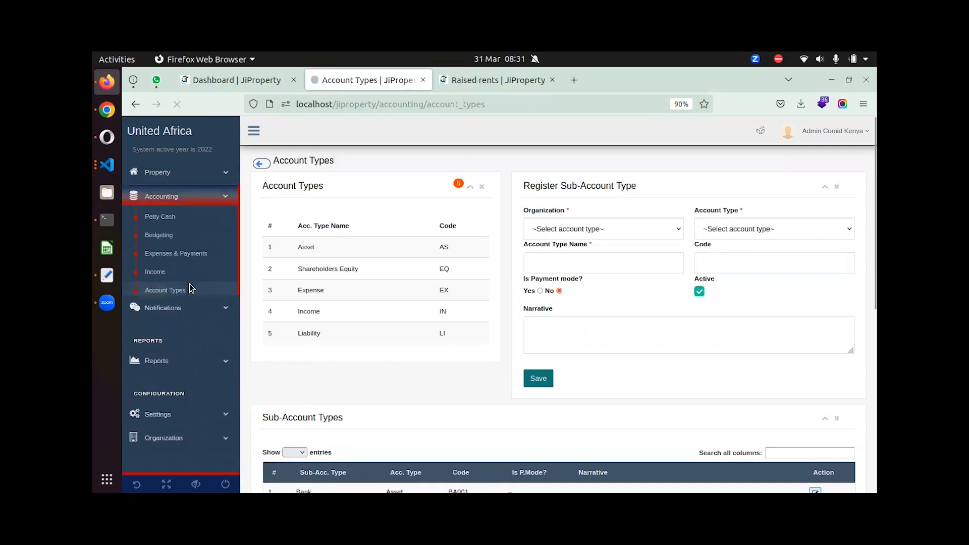
{"action": "left_click_drag", "start_coordinate": [299, 222], "coordinate": [310, 359]}
{"action": "left_click", "coordinate": [344, 353]}
{"action": "scroll", "coordinate": [568, 272], "scroll_direction": "down", "scroll_amount": 5}
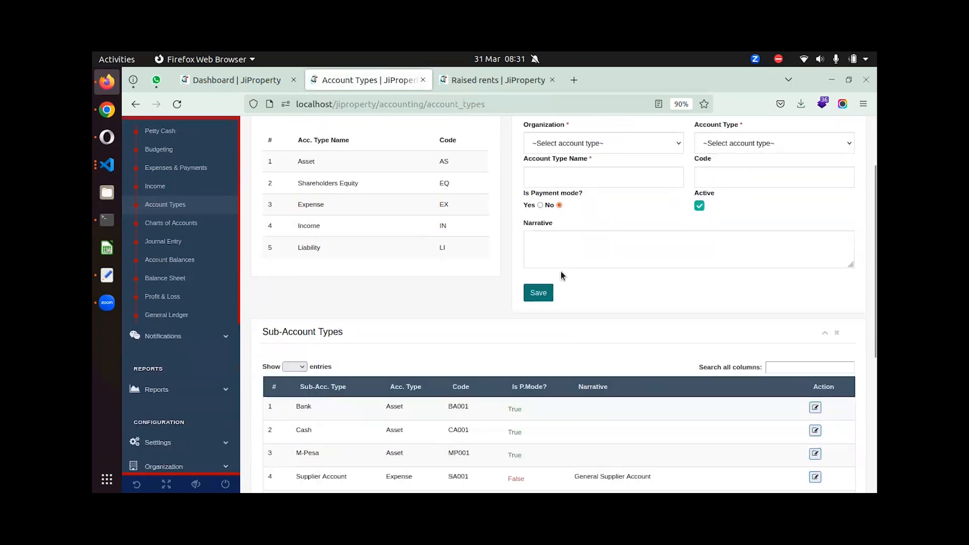
{"action": "scroll", "coordinate": [569, 195], "scroll_direction": "up", "scroll_amount": 4}
{"action": "scroll", "coordinate": [474, 256], "scroll_direction": "down", "scroll_amount": 5}
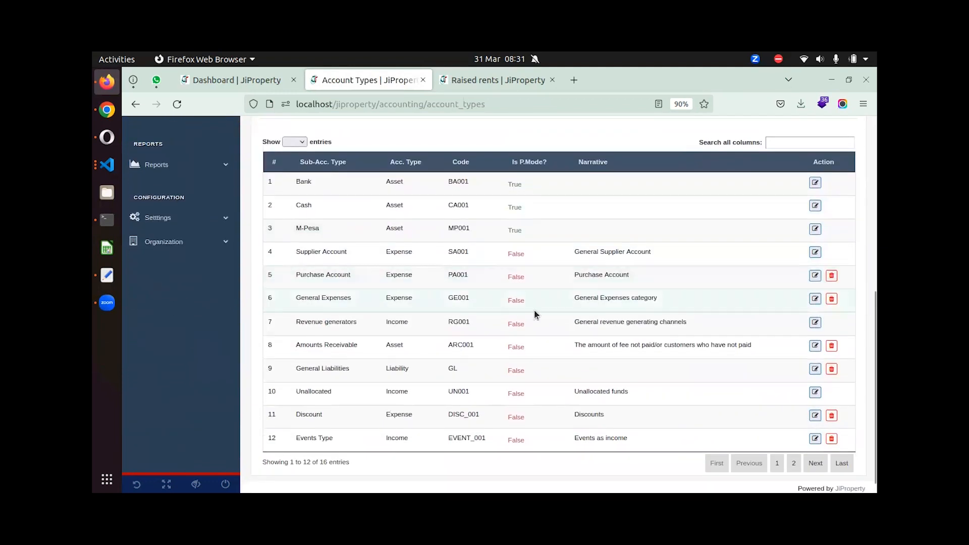
{"action": "scroll", "coordinate": [313, 267], "scroll_direction": "up", "scroll_amount": 2}
{"action": "scroll", "coordinate": [269, 260], "scroll_direction": "up", "scroll_amount": 3}
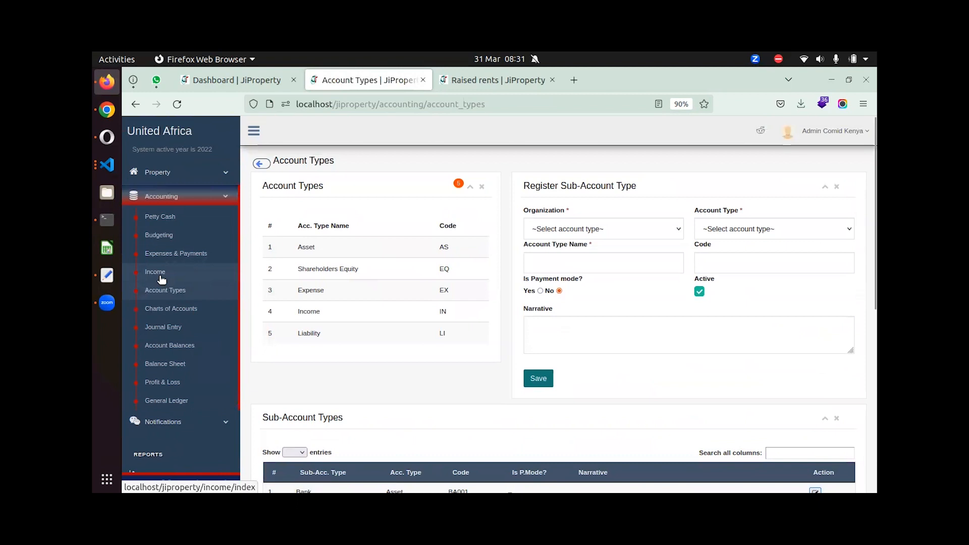
In the chart of accounts, begin registering an account with type Asset and sub-type Bank.
{"action": "left_click", "coordinate": [185, 309]}
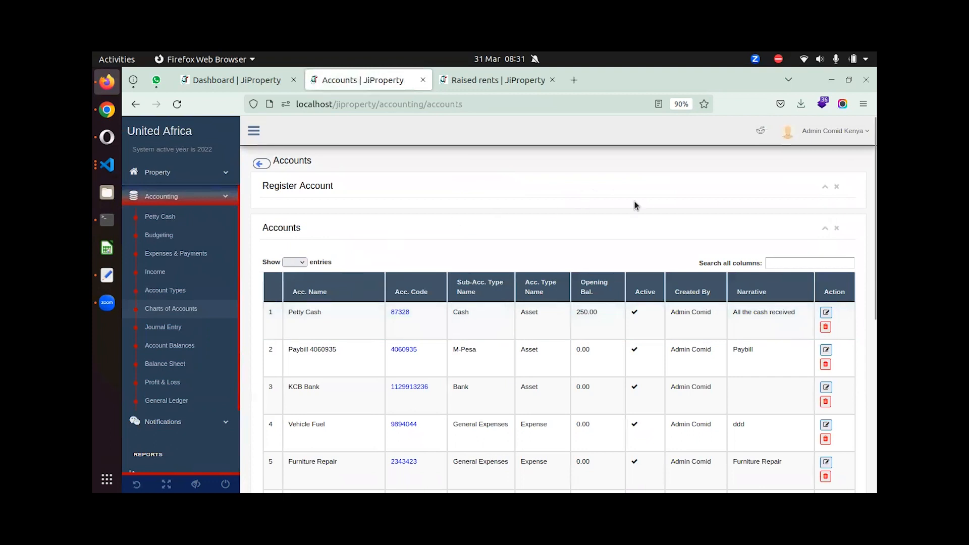
{"action": "left_click", "coordinate": [823, 191]}
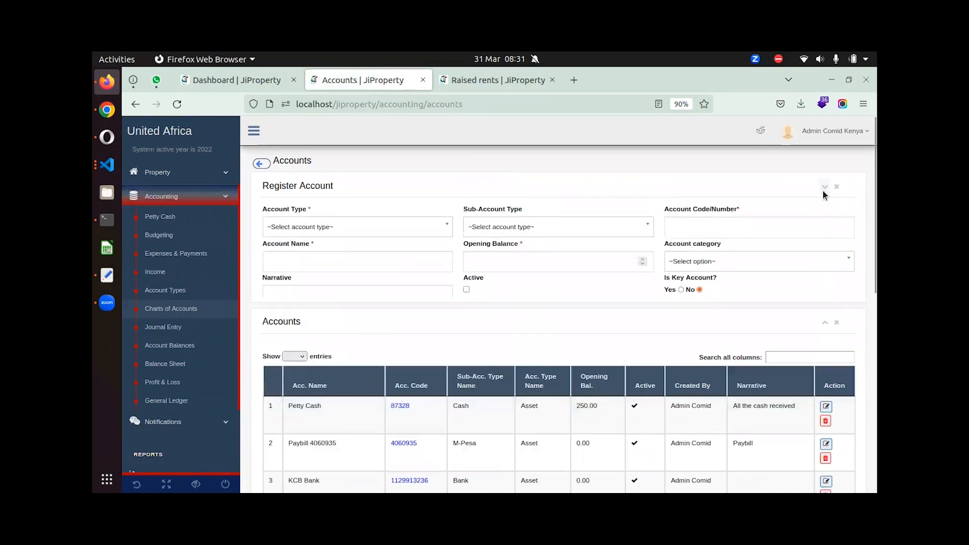
{"action": "left_click", "coordinate": [333, 233]}
{"action": "left_click", "coordinate": [314, 284]}
{"action": "left_click", "coordinate": [522, 235]}
{"action": "left_click", "coordinate": [499, 281]}
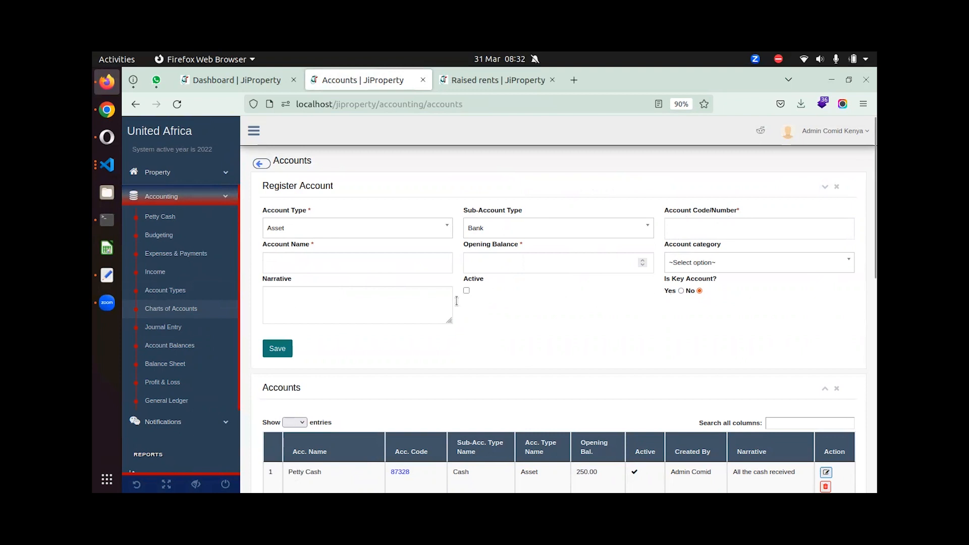
View the Petty Cash 87328 ledger statement, then return to the accounts list.
{"action": "scroll", "coordinate": [593, 334], "scroll_direction": "down", "scroll_amount": 3}
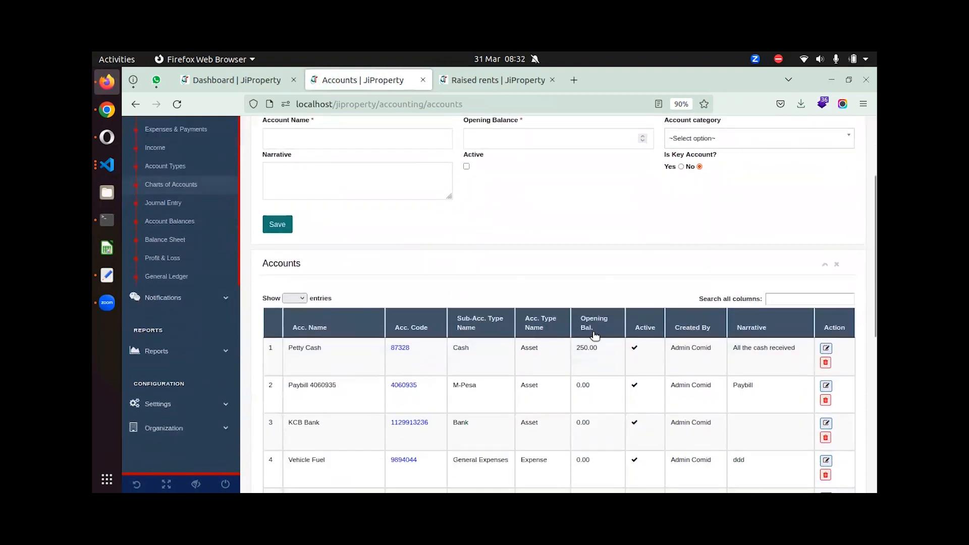
{"action": "scroll", "coordinate": [479, 323], "scroll_direction": "down", "scroll_amount": 2}
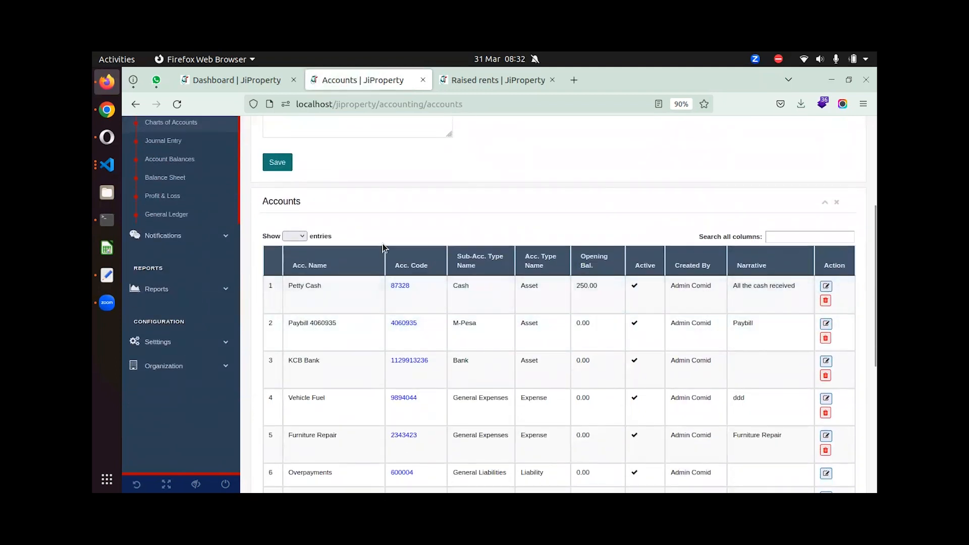
{"action": "left_click", "coordinate": [397, 287]}
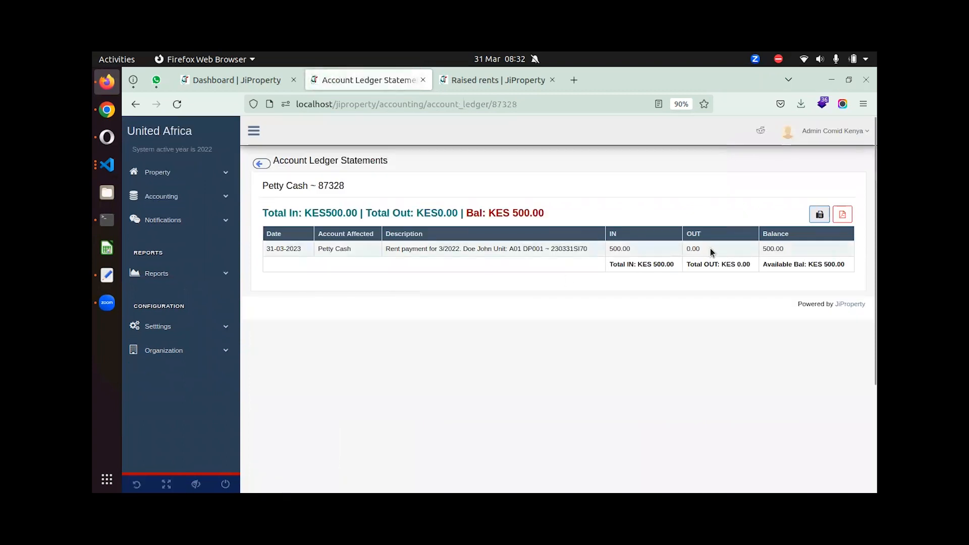
{"action": "left_click", "coordinate": [261, 163]}
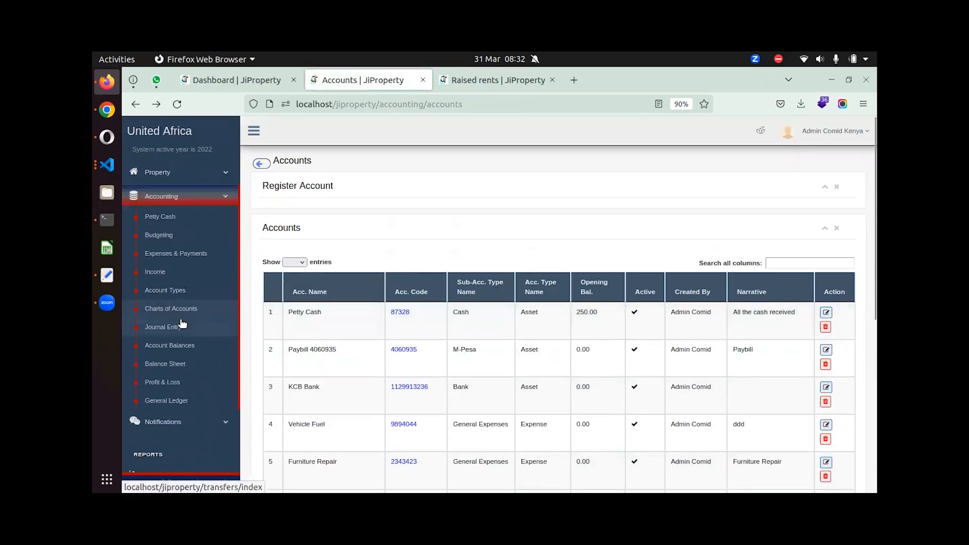
Draft a journal transfer from Petty Cash to KCB Bank, then view Account Balances.
{"action": "left_click", "coordinate": [177, 329]}
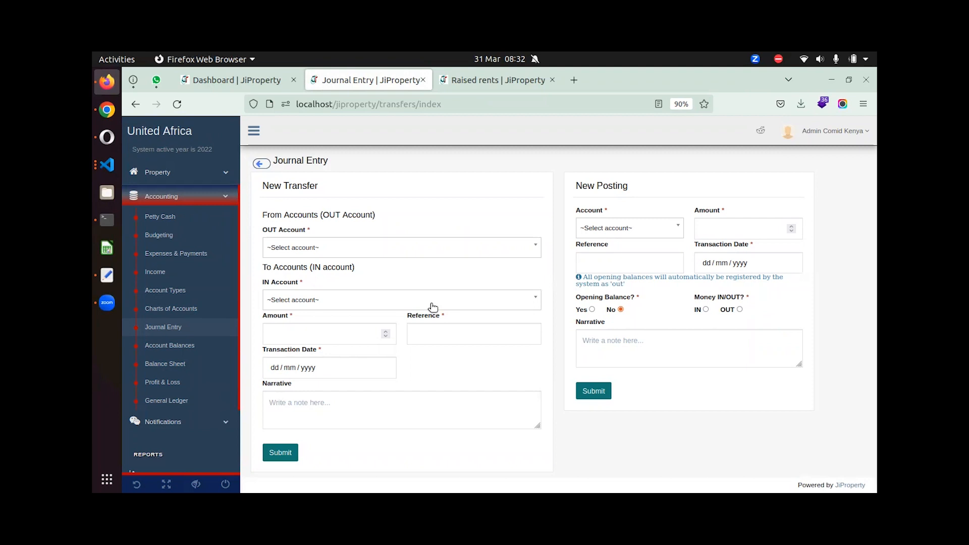
{"action": "left_click", "coordinate": [428, 245]}
{"action": "left_click", "coordinate": [392, 314]}
{"action": "left_click", "coordinate": [398, 249]}
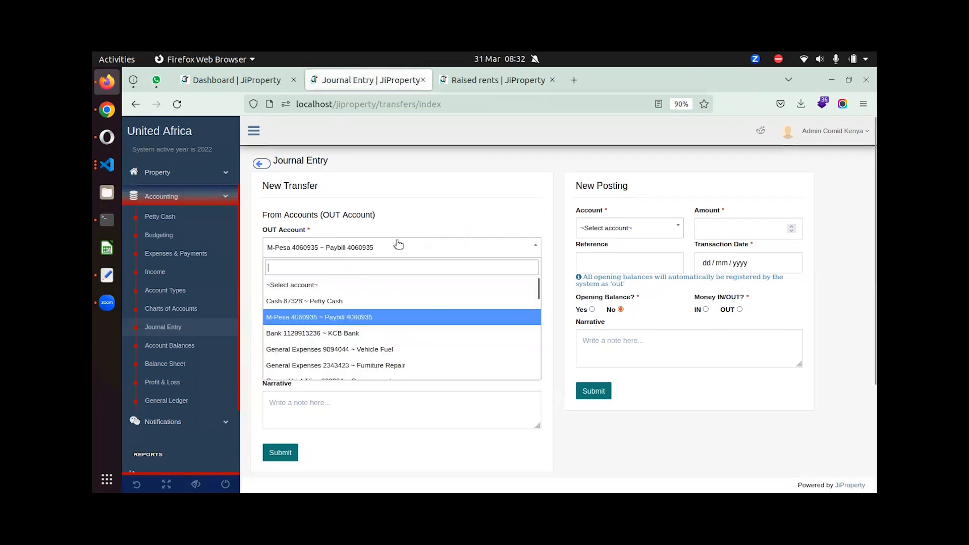
{"action": "left_click", "coordinate": [385, 301]}
{"action": "left_click", "coordinate": [381, 299]}
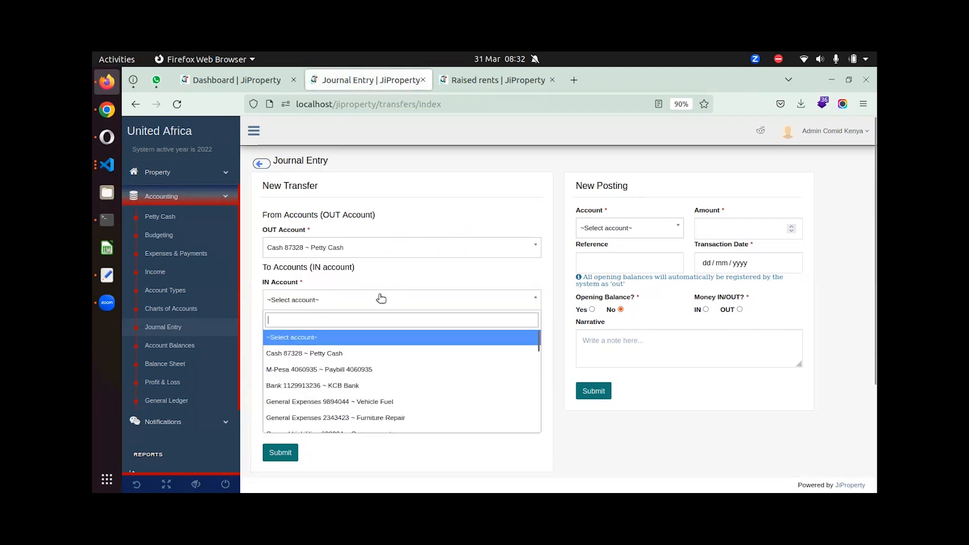
{"action": "left_click", "coordinate": [335, 383]}
{"action": "left_click", "coordinate": [419, 341]}
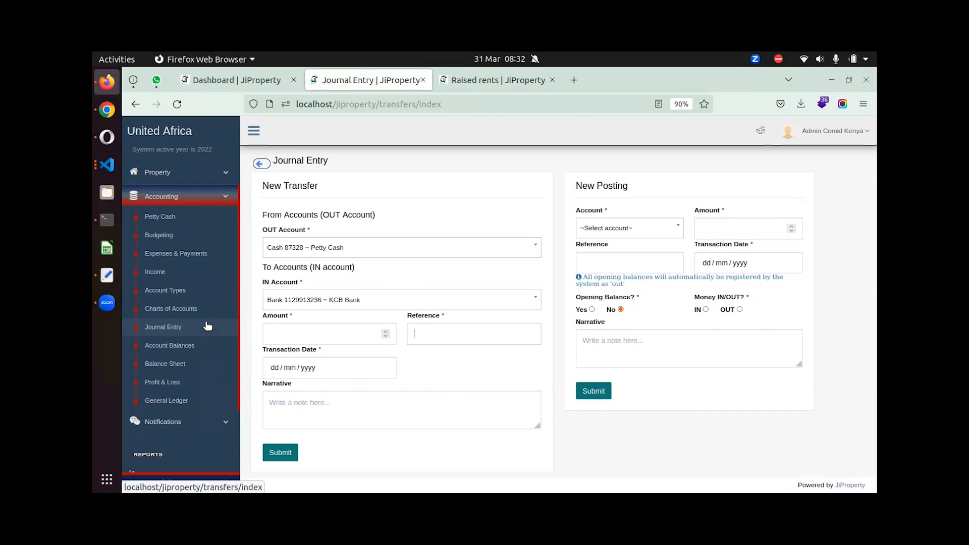
{"action": "left_click", "coordinate": [202, 344]}
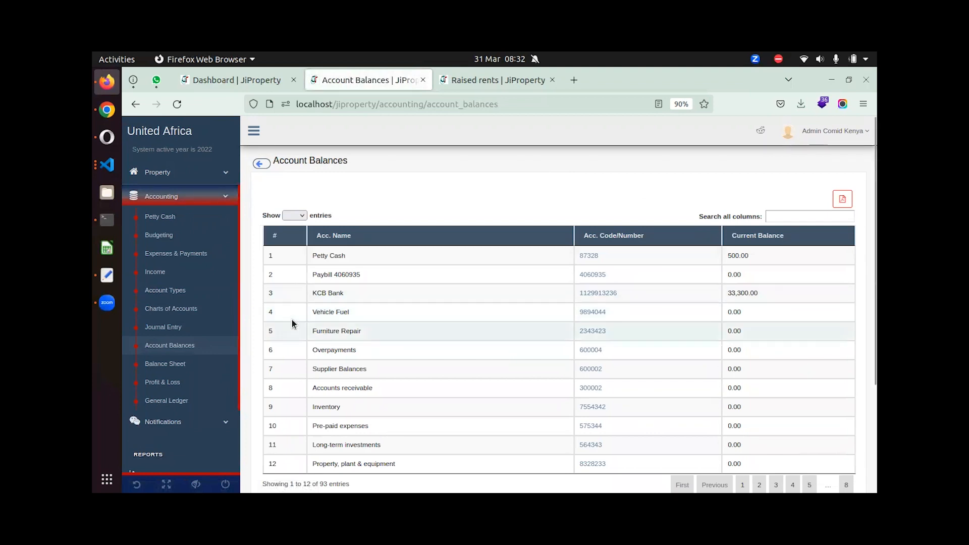
Generate the Profit & Loss report for 28/02/2023 to 31/03/2023.
{"action": "left_click", "coordinate": [163, 384]}
{"action": "left_click", "coordinate": [438, 226]}
{"action": "left_click", "coordinate": [299, 288]}
{"action": "left_click", "coordinate": [607, 225]}
{"action": "left_click", "coordinate": [560, 346]}
{"action": "left_click", "coordinate": [685, 229]}
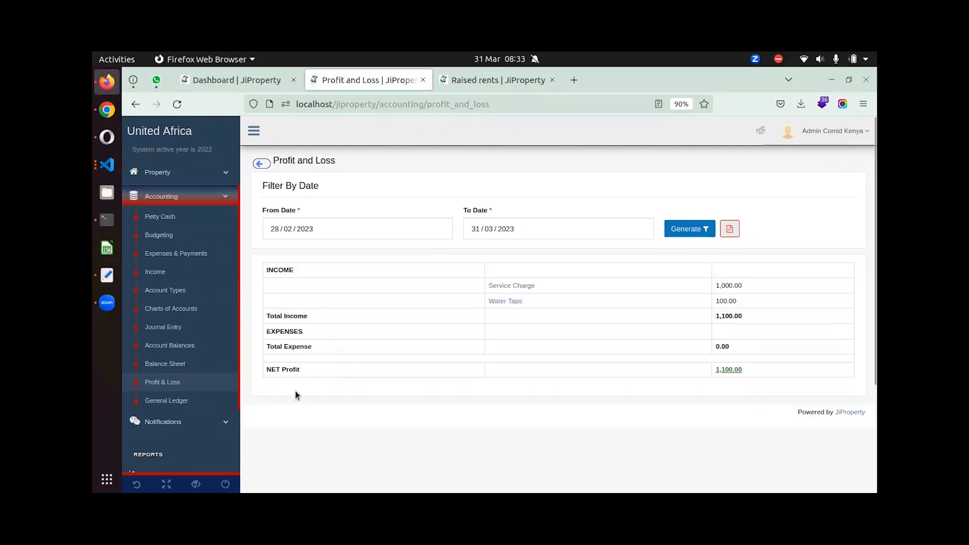
Scroll through the General Ledger's posted transactions, then collapse the Accounting menu.
{"action": "left_click", "coordinate": [161, 402]}
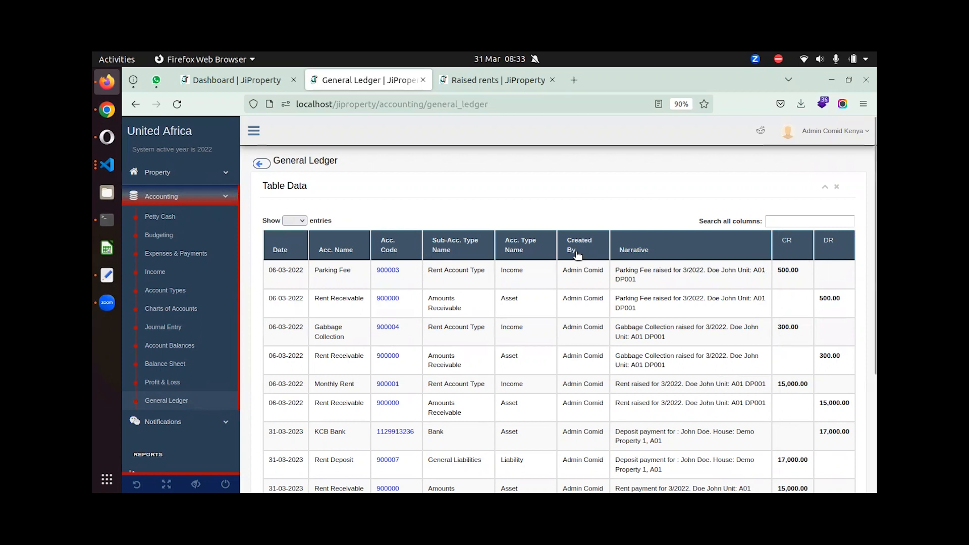
{"action": "scroll", "coordinate": [575, 258], "scroll_direction": "down", "scroll_amount": 5}
{"action": "scroll", "coordinate": [553, 260], "scroll_direction": "up", "scroll_amount": 4}
{"action": "scroll", "coordinate": [556, 261], "scroll_direction": "up", "scroll_amount": 1}
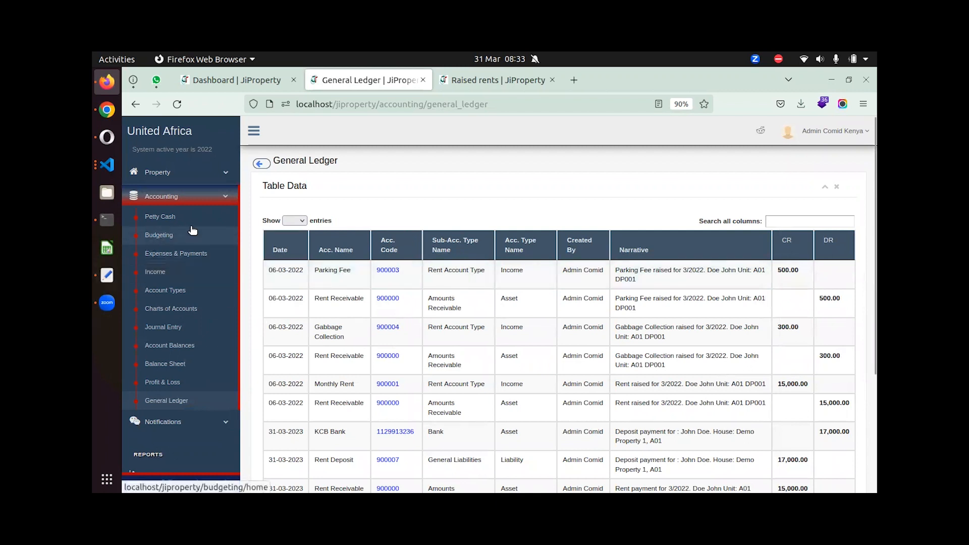
{"action": "left_click", "coordinate": [216, 195]}
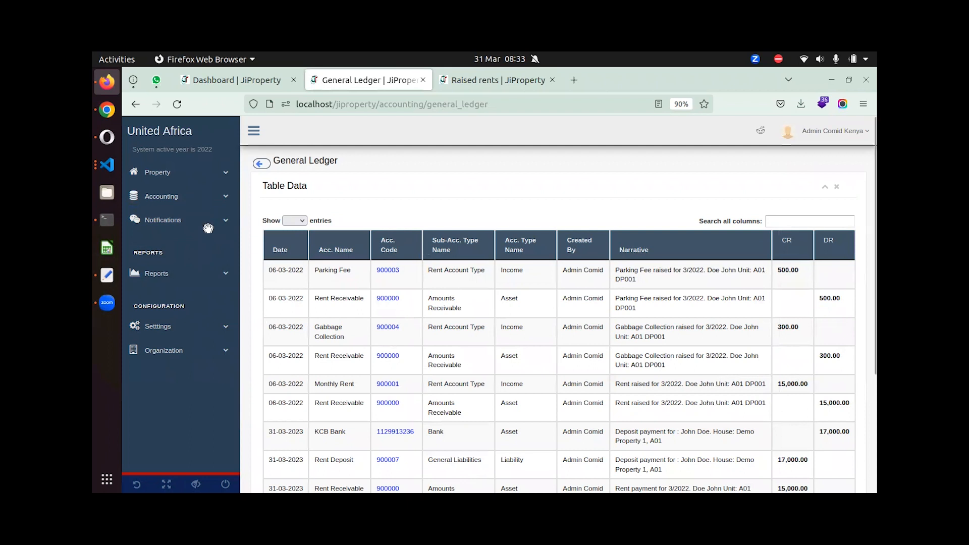
Expand the Reports menu, browse a report page, and open the empty Expiring Leases report.
{"action": "left_click", "coordinate": [189, 273]}
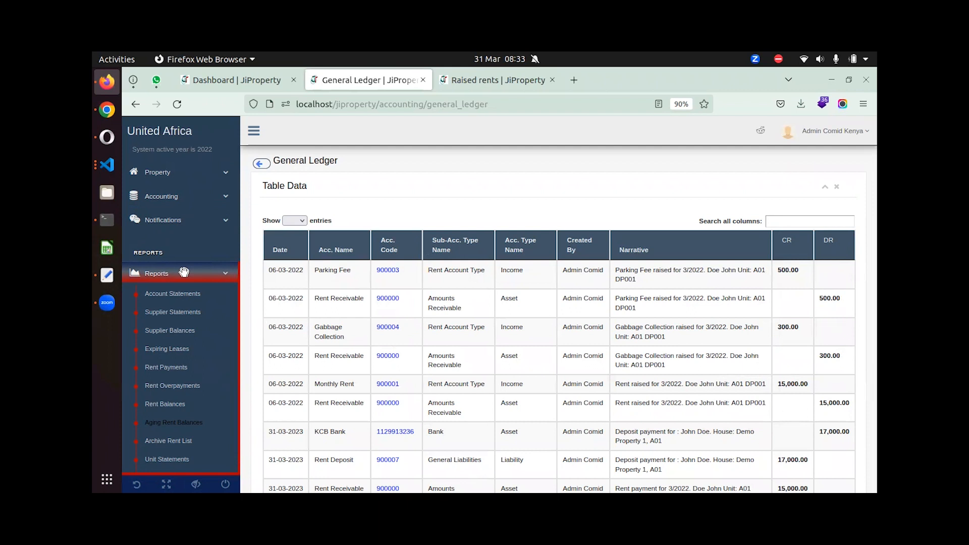
{"action": "left_click", "coordinate": [166, 366]}
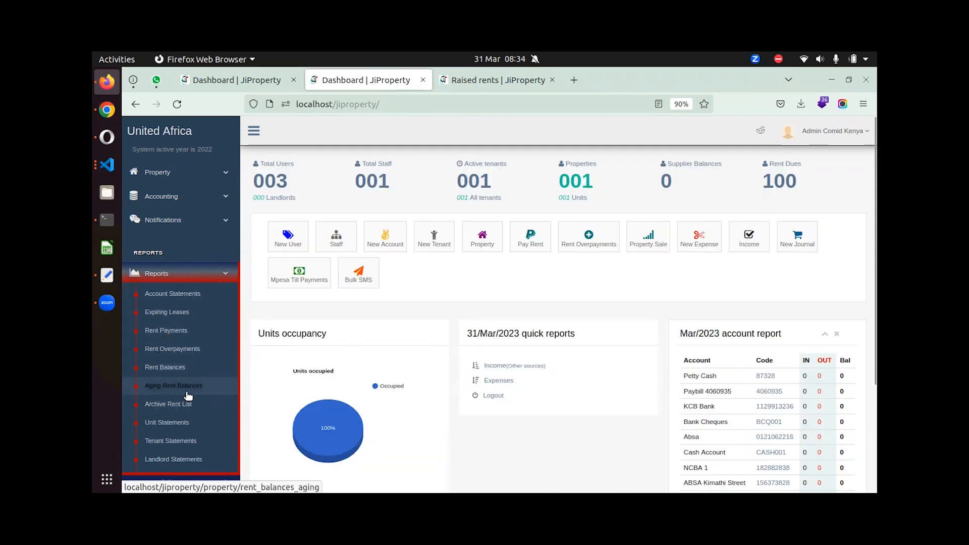
{"action": "mouse_move", "coordinate": [333, 419]}
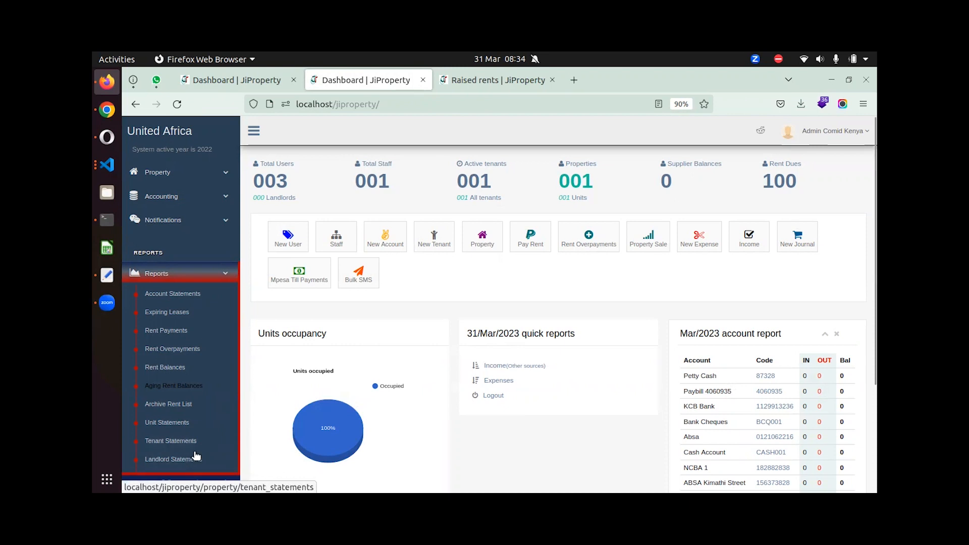
{"action": "scroll", "coordinate": [192, 360], "scroll_direction": "down", "scroll_amount": 3}
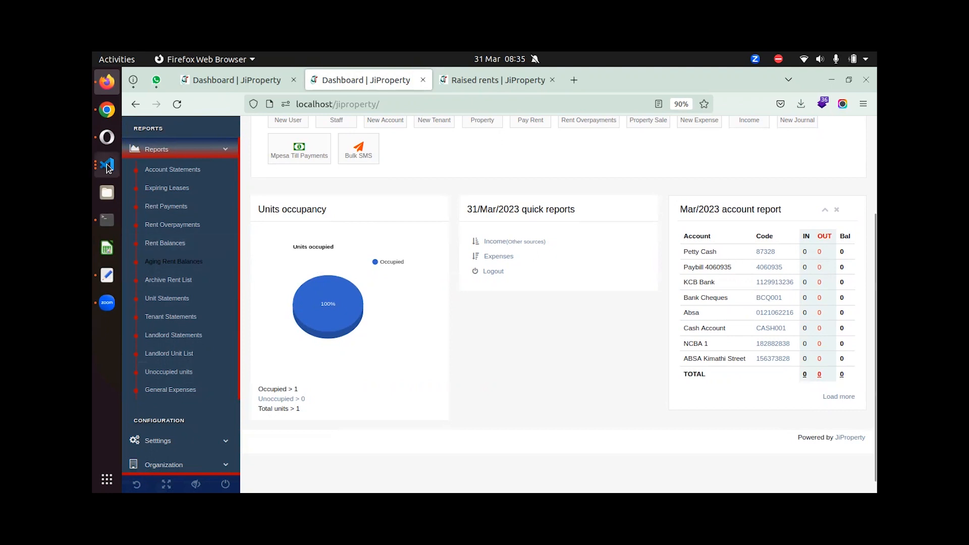
{"action": "left_click", "coordinate": [163, 186]}
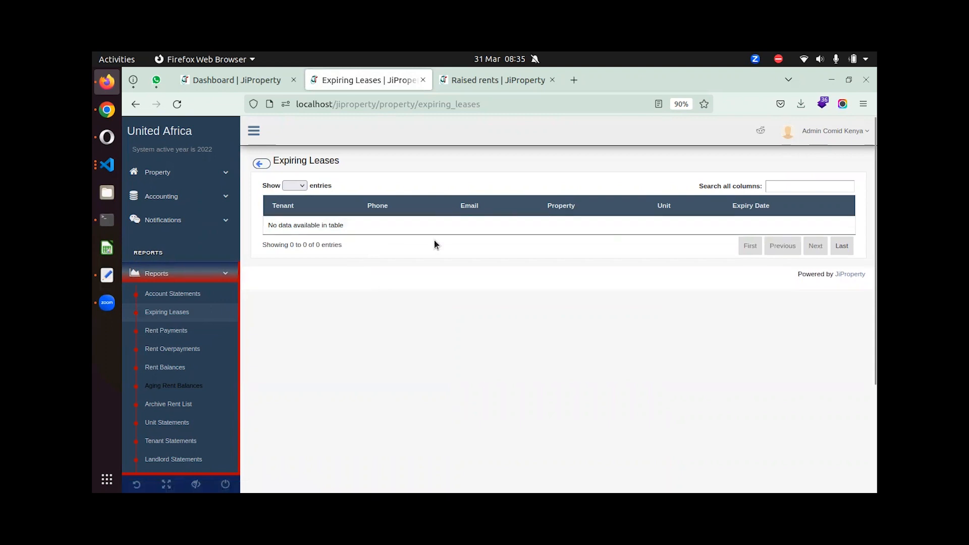
Filter Rent Payments to DP001 Demo Property 1 for 01/03/2023 to 31/03/2023.
{"action": "left_click", "coordinate": [157, 331]}
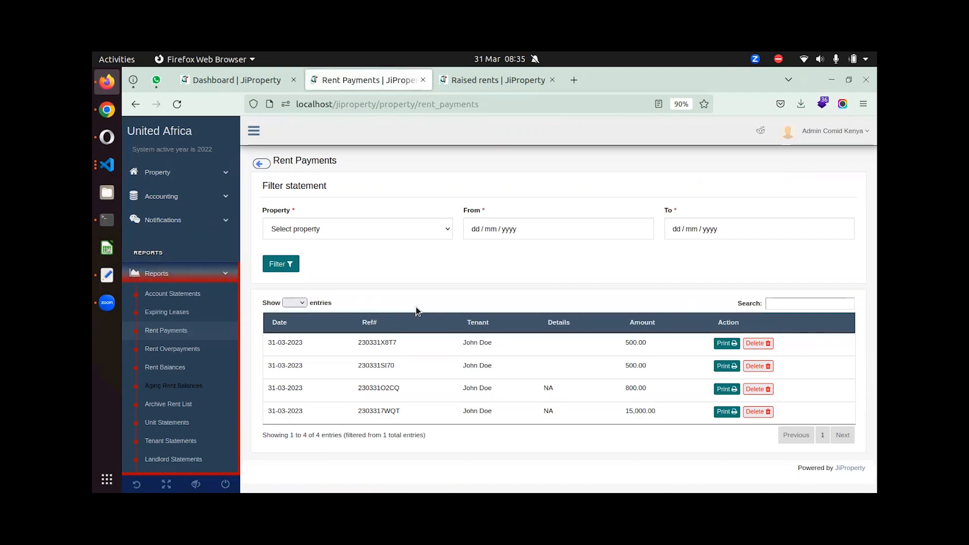
{"action": "left_click", "coordinate": [398, 228]}
{"action": "left_click", "coordinate": [375, 266]}
{"action": "left_click", "coordinate": [589, 231]}
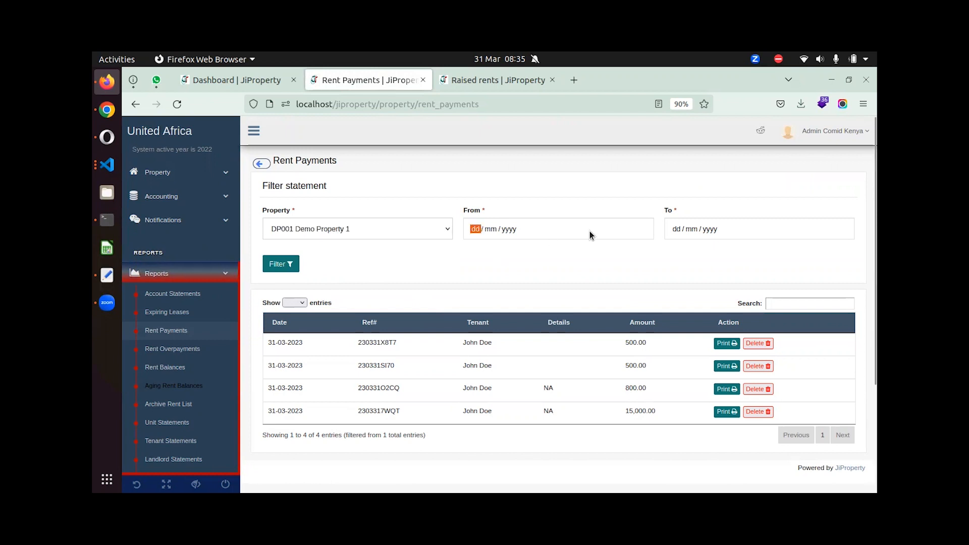
{"action": "left_click", "coordinate": [522, 288]}
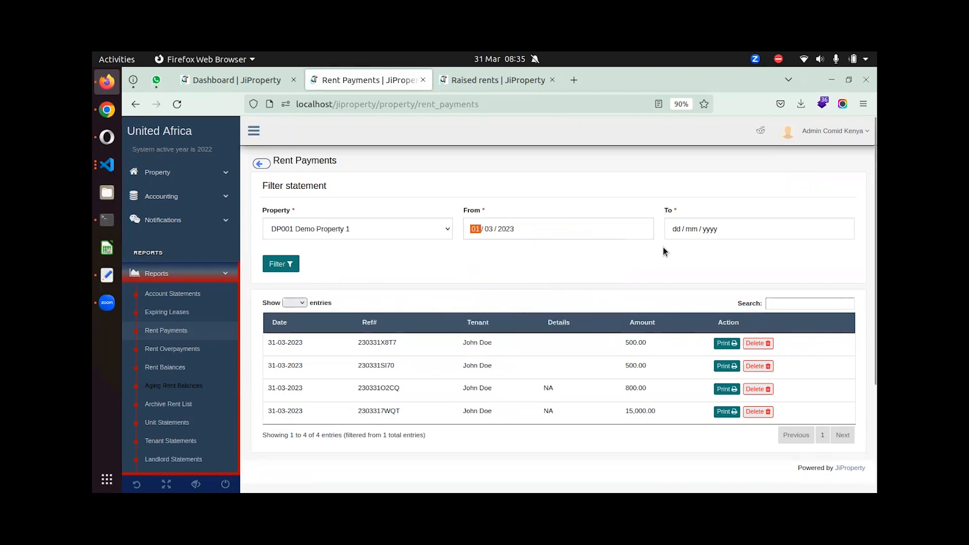
{"action": "left_click", "coordinate": [676, 230]}
{"action": "left_click", "coordinate": [761, 347]}
{"action": "left_click", "coordinate": [281, 263]}
Print the first payment's receipt, then open the Rent Overpayments and Rent Balances reports.
{"action": "left_click", "coordinate": [726, 346]}
{"action": "left_click", "coordinate": [173, 349]}
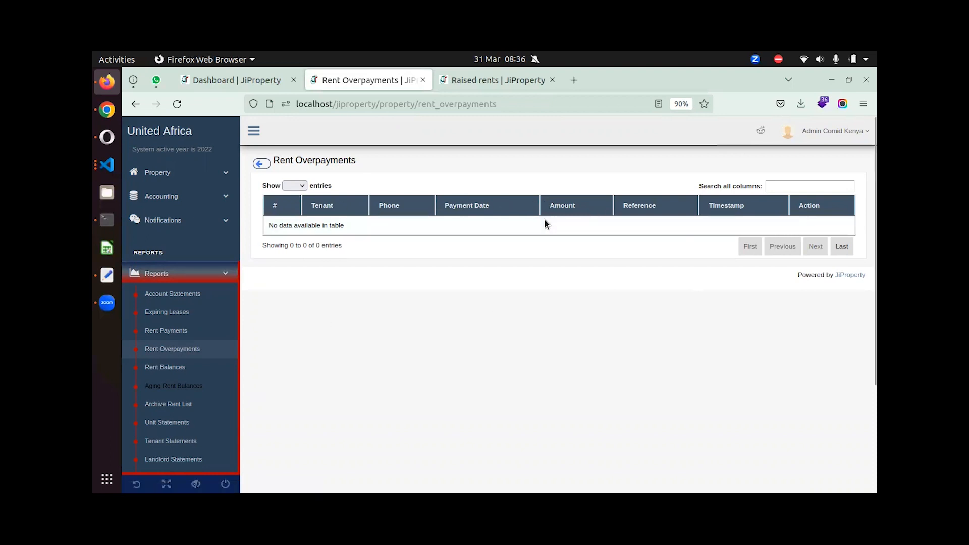
{"action": "left_click", "coordinate": [166, 368]}
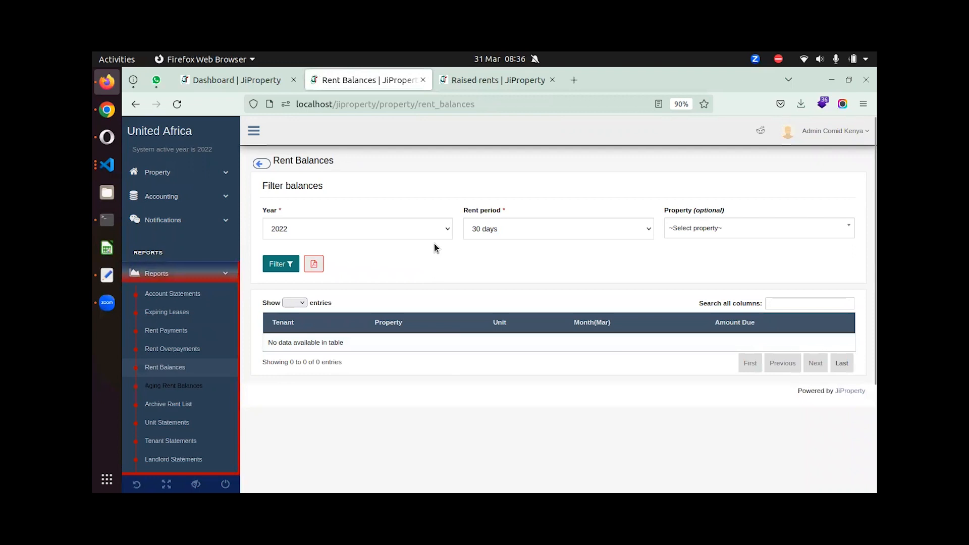
Filter Rent Balances by the 30 days period with no property, then view Aging Rent Balances and the Rent archive list.
{"action": "left_click", "coordinate": [507, 225]}
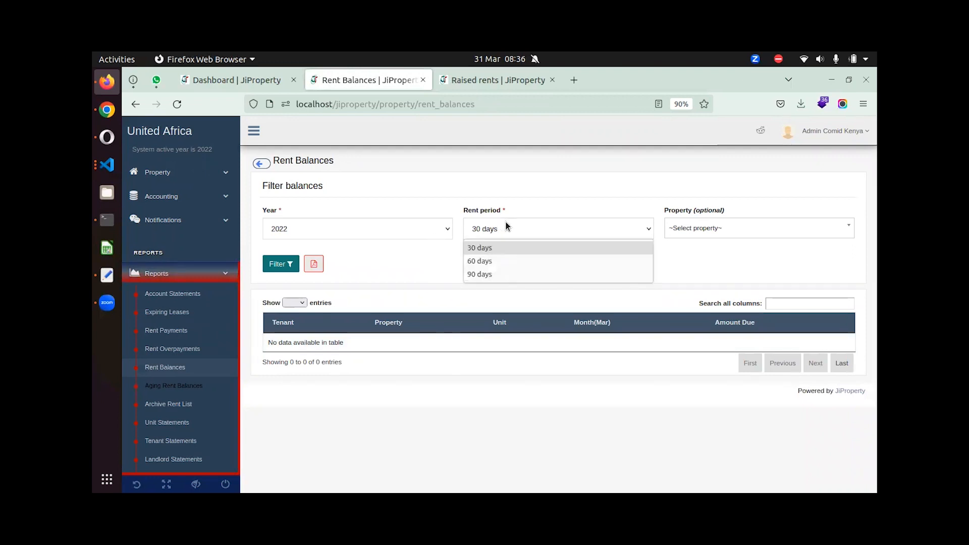
{"action": "left_click", "coordinate": [699, 228]}
{"action": "left_click", "coordinate": [699, 228]}
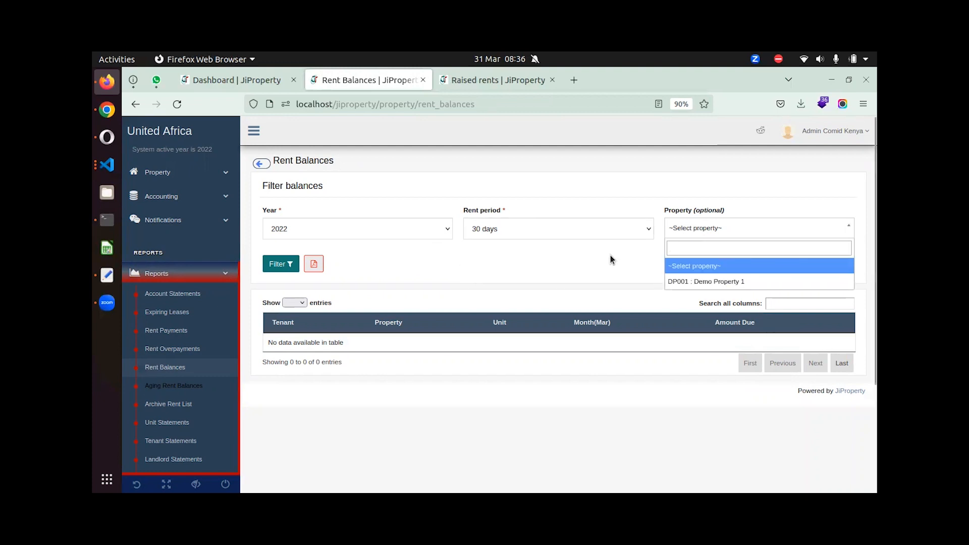
{"action": "left_click", "coordinate": [621, 243]}
{"action": "left_click", "coordinate": [298, 264]}
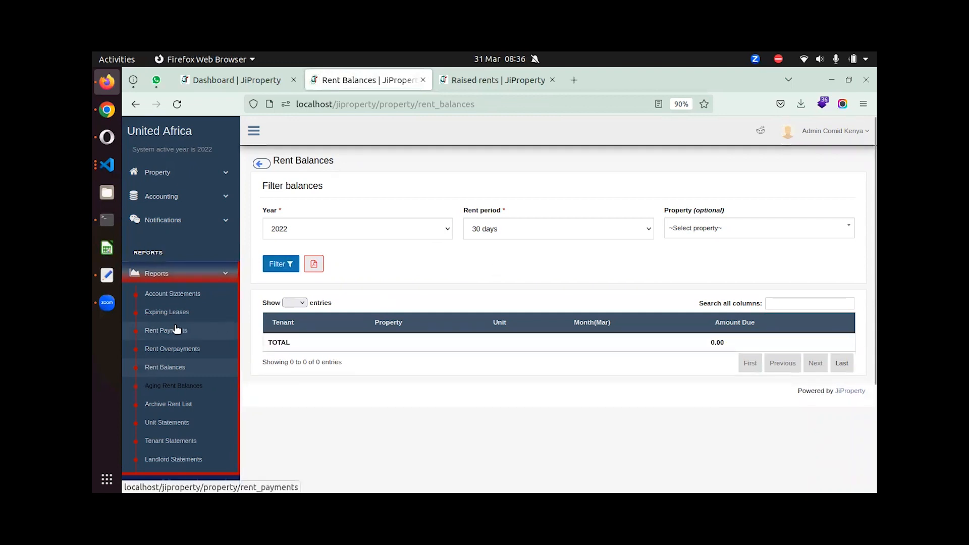
{"action": "left_click", "coordinate": [184, 387]}
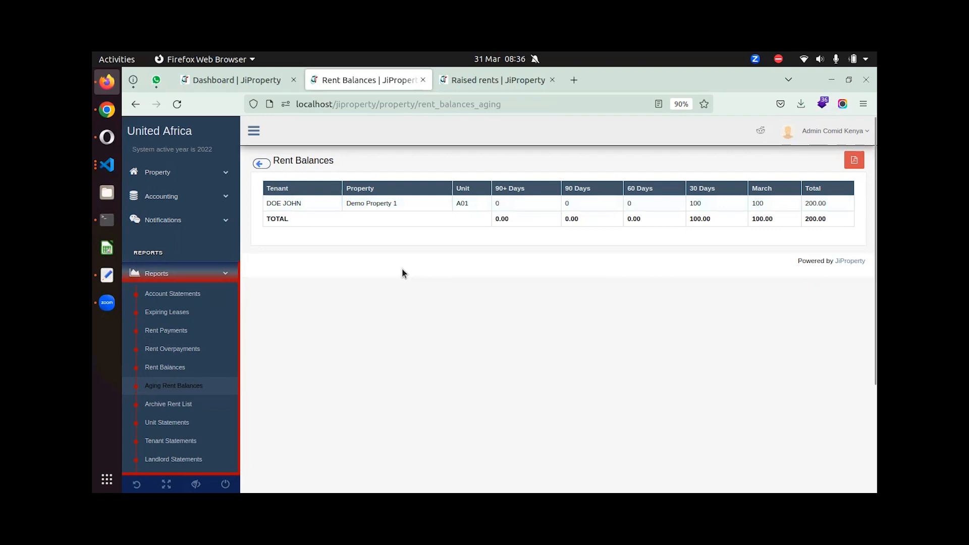
{"action": "left_click", "coordinate": [183, 404]}
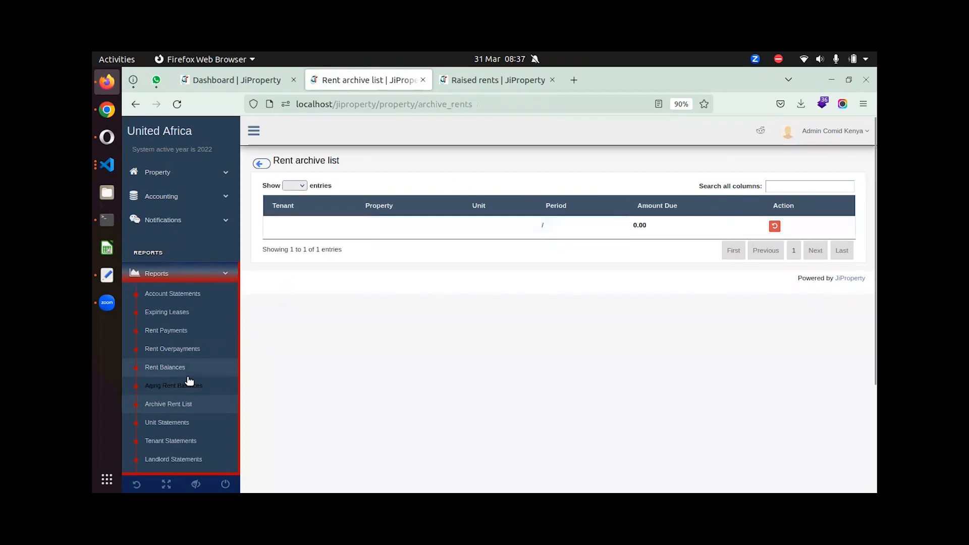
View the Unit, Tenant and Landlord Statements reports, leaving the landlord choice unset.
{"action": "left_click", "coordinate": [158, 427]}
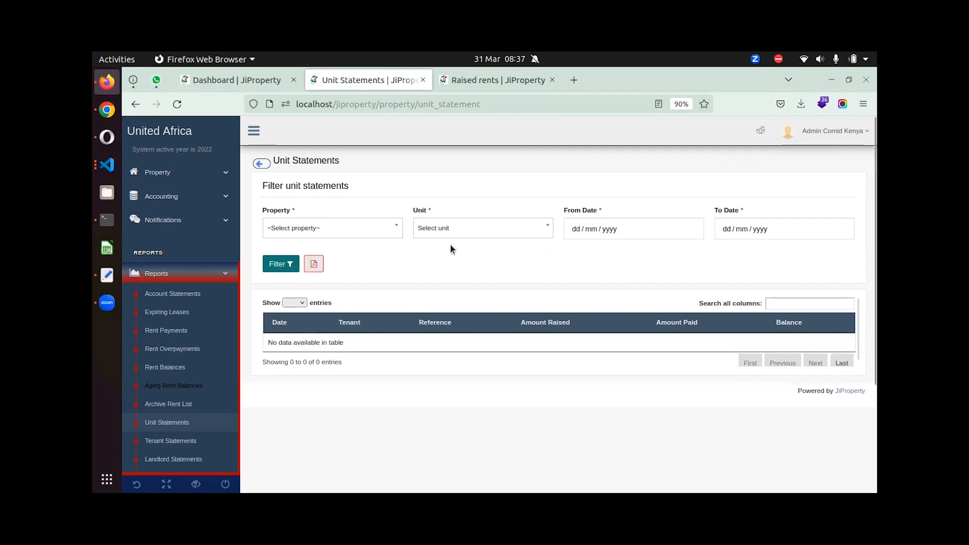
{"action": "left_click", "coordinate": [190, 437]}
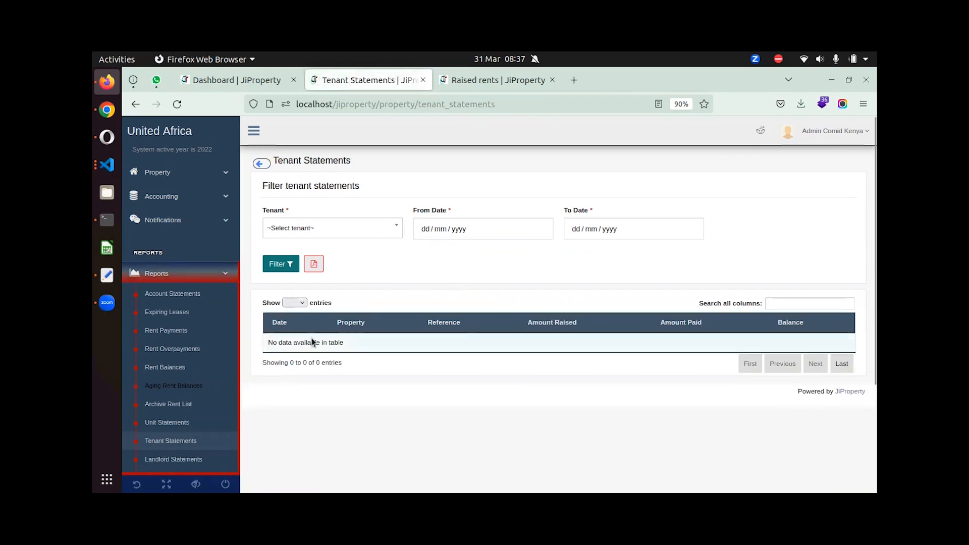
{"action": "scroll", "coordinate": [180, 425], "scroll_direction": "down", "scroll_amount": 3}
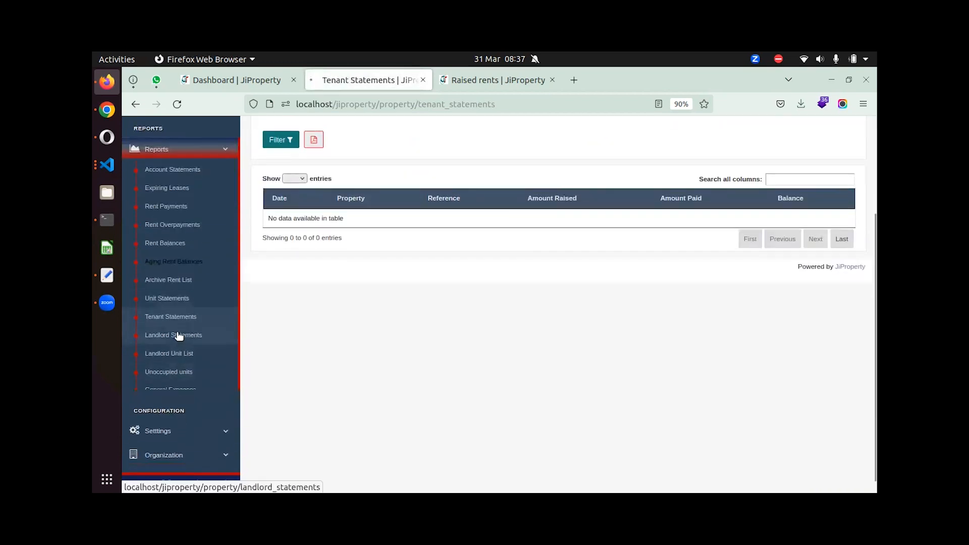
{"action": "left_click", "coordinate": [178, 335]}
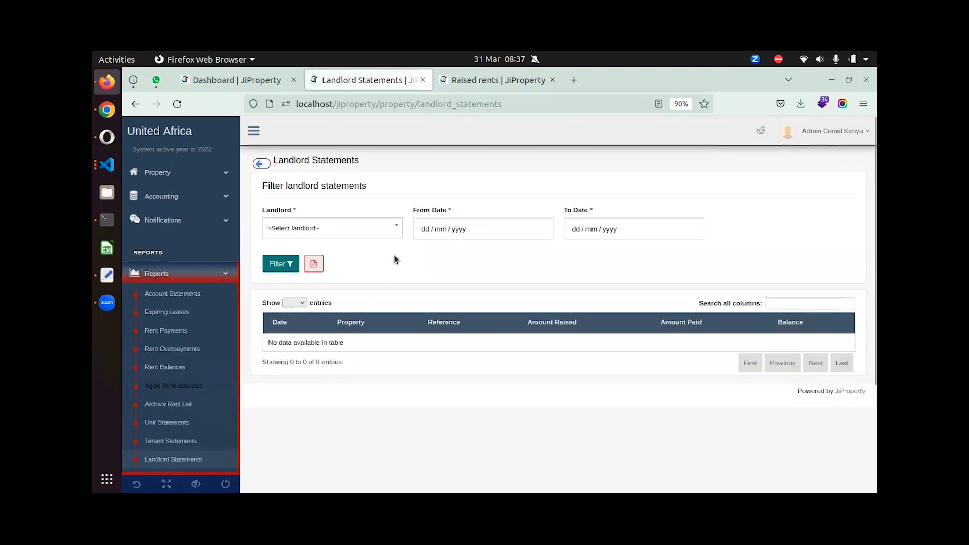
{"action": "left_click", "coordinate": [391, 226]}
{"action": "left_click", "coordinate": [471, 307]}
View the Landlord Unit List and the empty General Expenses report, then collapse the Reports menu.
{"action": "scroll", "coordinate": [301, 372], "scroll_direction": "down", "scroll_amount": 3}
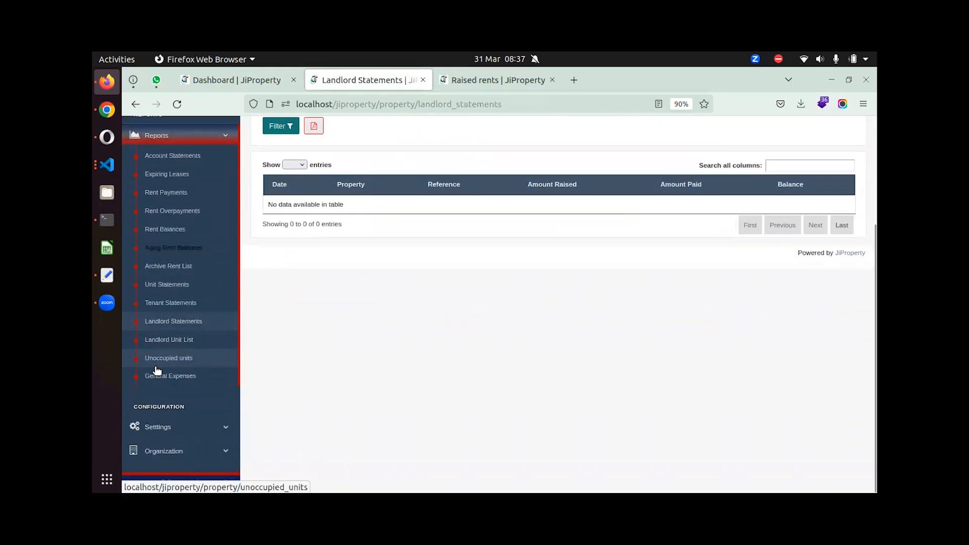
{"action": "left_click", "coordinate": [158, 339]}
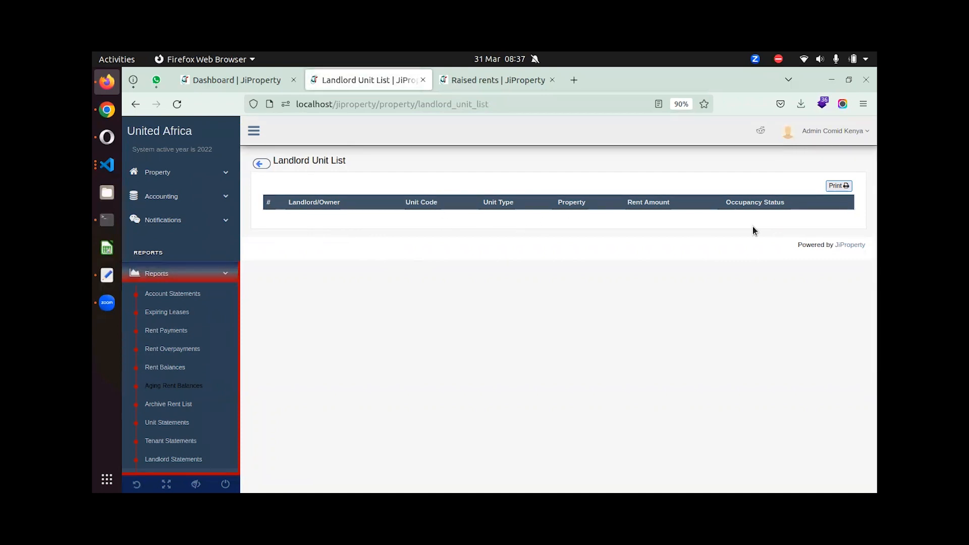
{"action": "scroll", "coordinate": [175, 407], "scroll_direction": "down", "scroll_amount": 3}
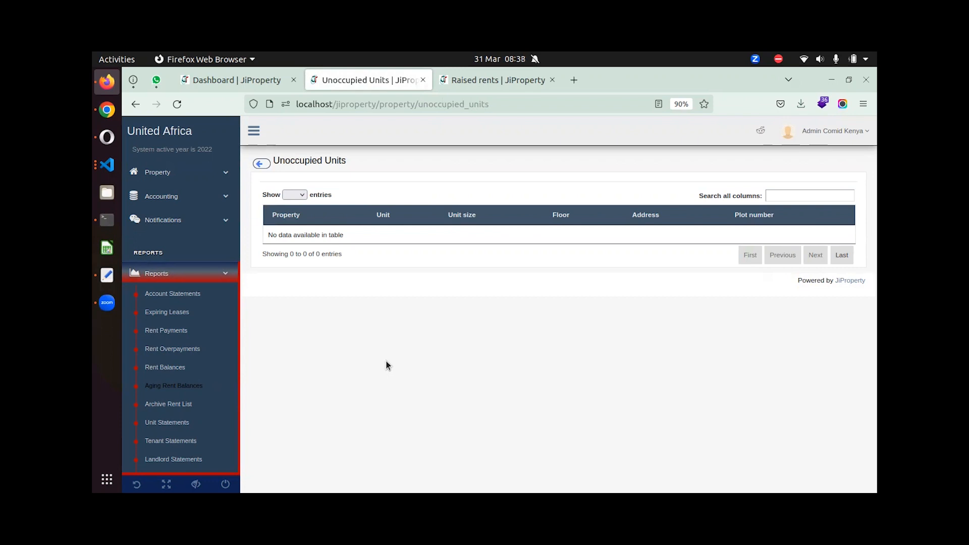
{"action": "scroll", "coordinate": [256, 401], "scroll_direction": "down", "scroll_amount": 5}
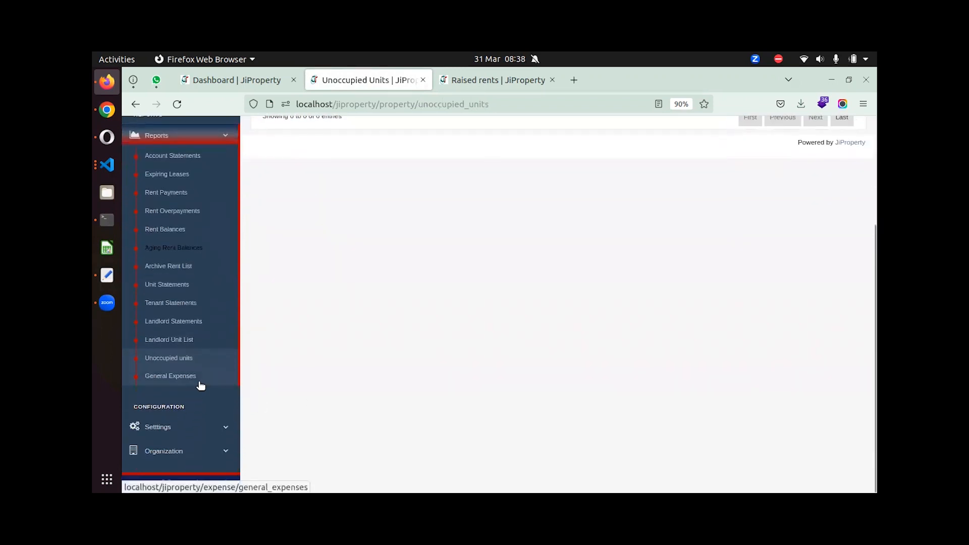
{"action": "left_click", "coordinate": [199, 381]}
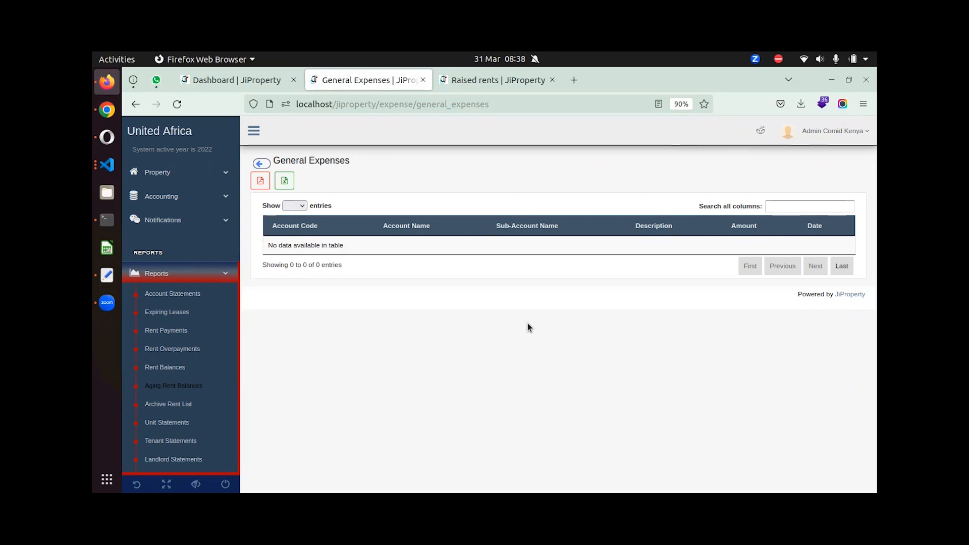
{"action": "left_click", "coordinate": [162, 275]}
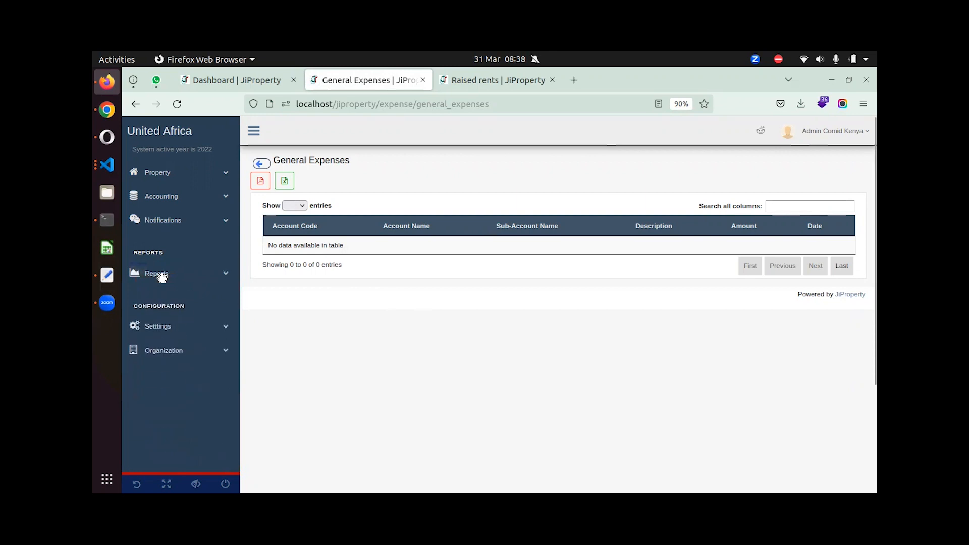